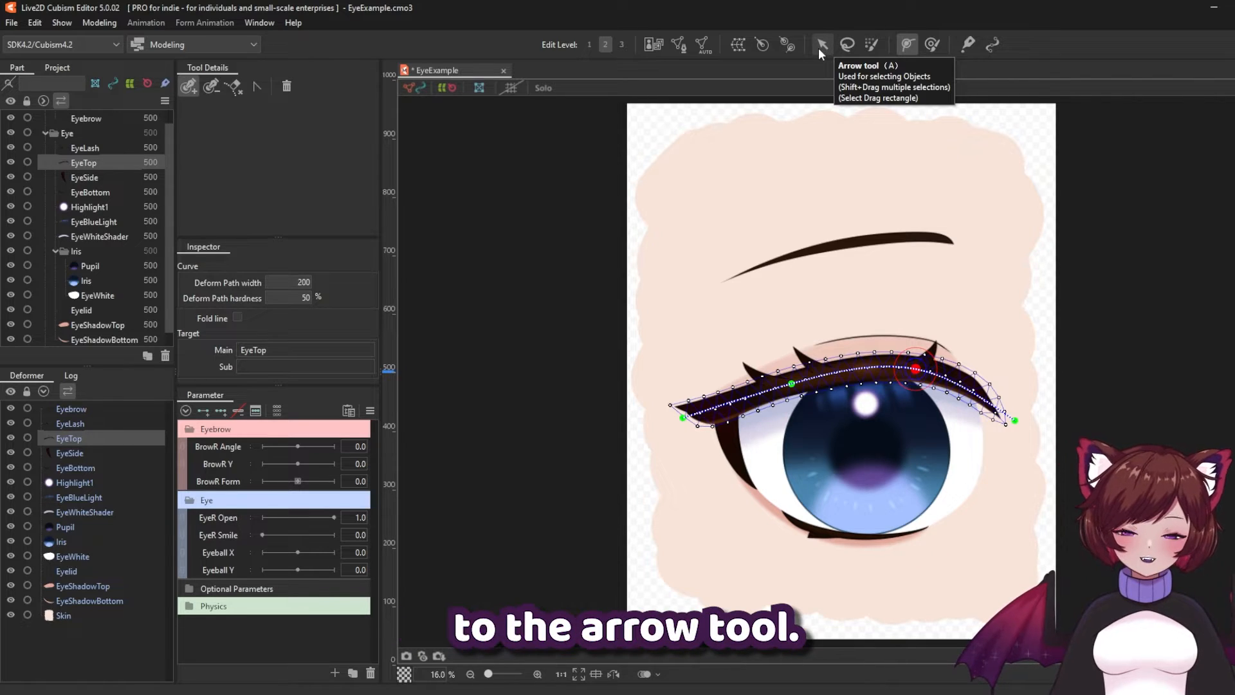
- Key EyeTop at both ends of the EyeR Open parameter and set that parameter to 0.0
{"action": "left_click", "coordinate": [820, 48]}
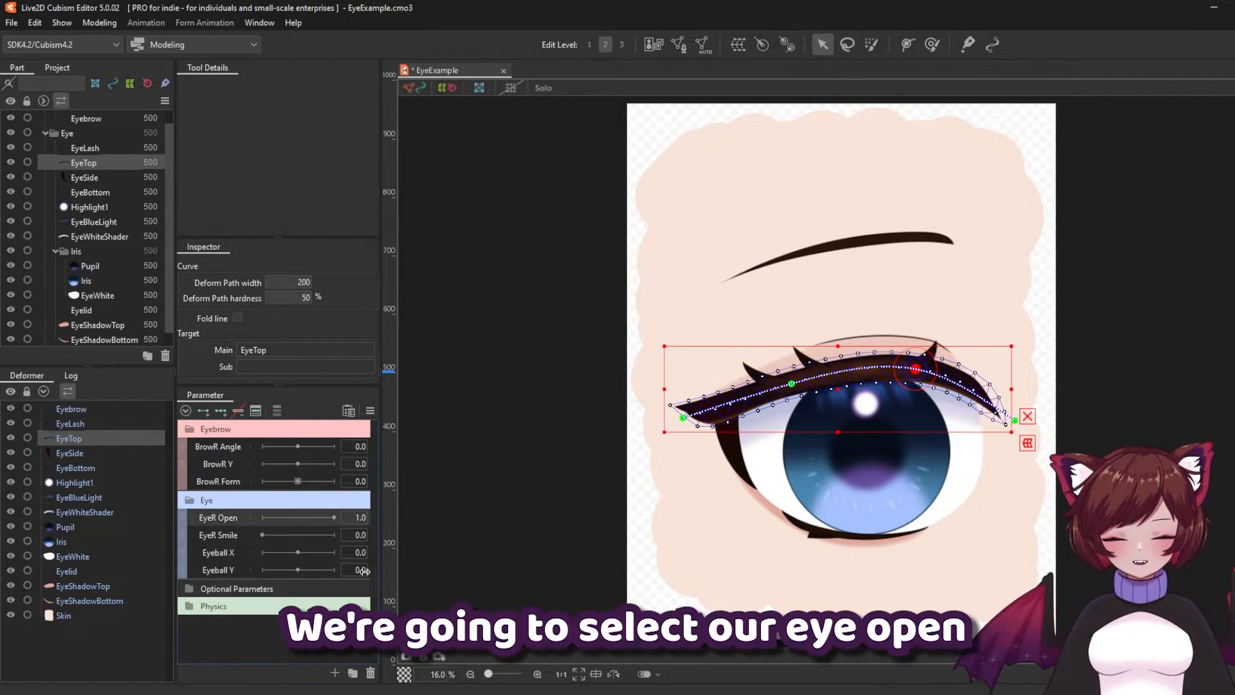
{"action": "left_click", "coordinate": [202, 417]}
{"action": "left_click_drag", "start_coordinate": [330, 516], "coordinate": [252, 520]}
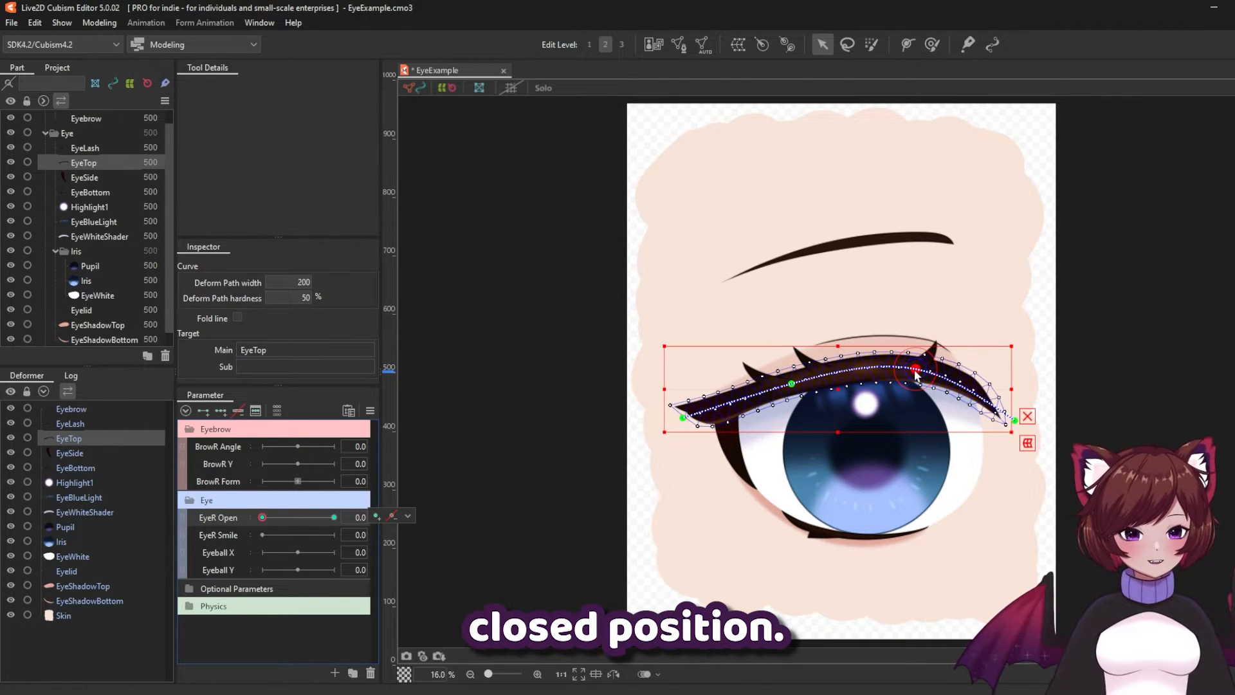
- Pull the two middle deform path points of EyeTop down so the top lash curves downward over the lower iris
{"action": "left_click_drag", "start_coordinate": [916, 375], "coordinate": [920, 489]}
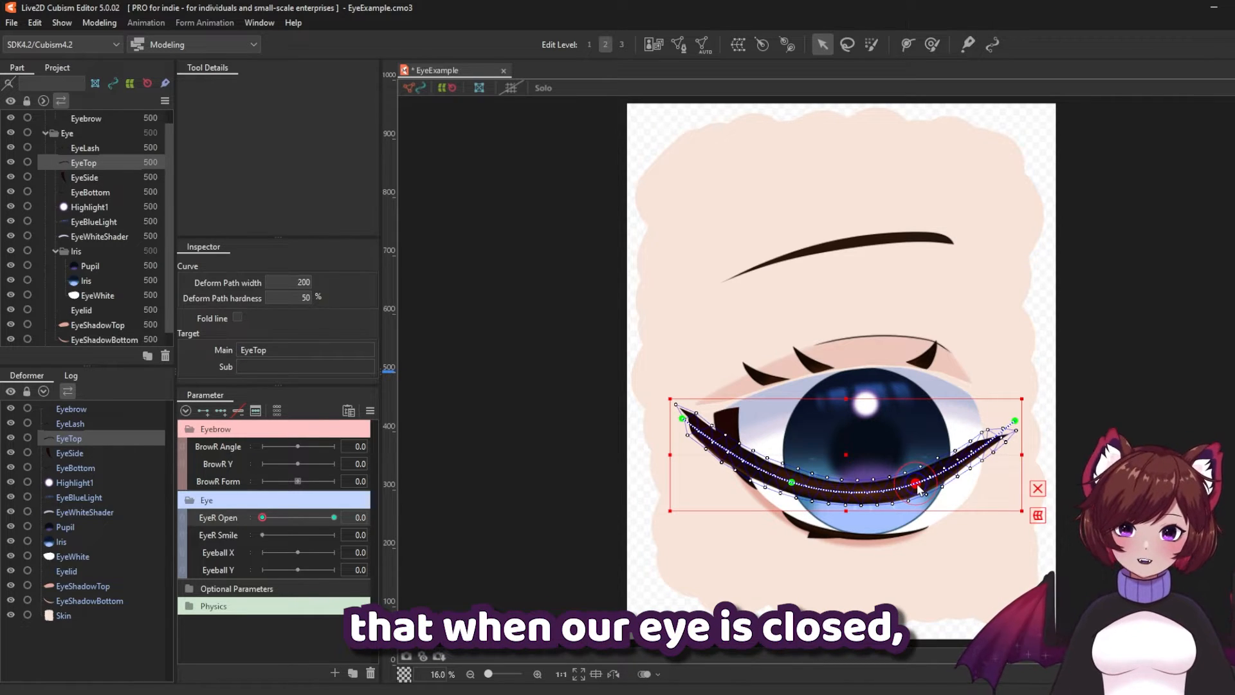
{"action": "left_click", "coordinate": [793, 486]}
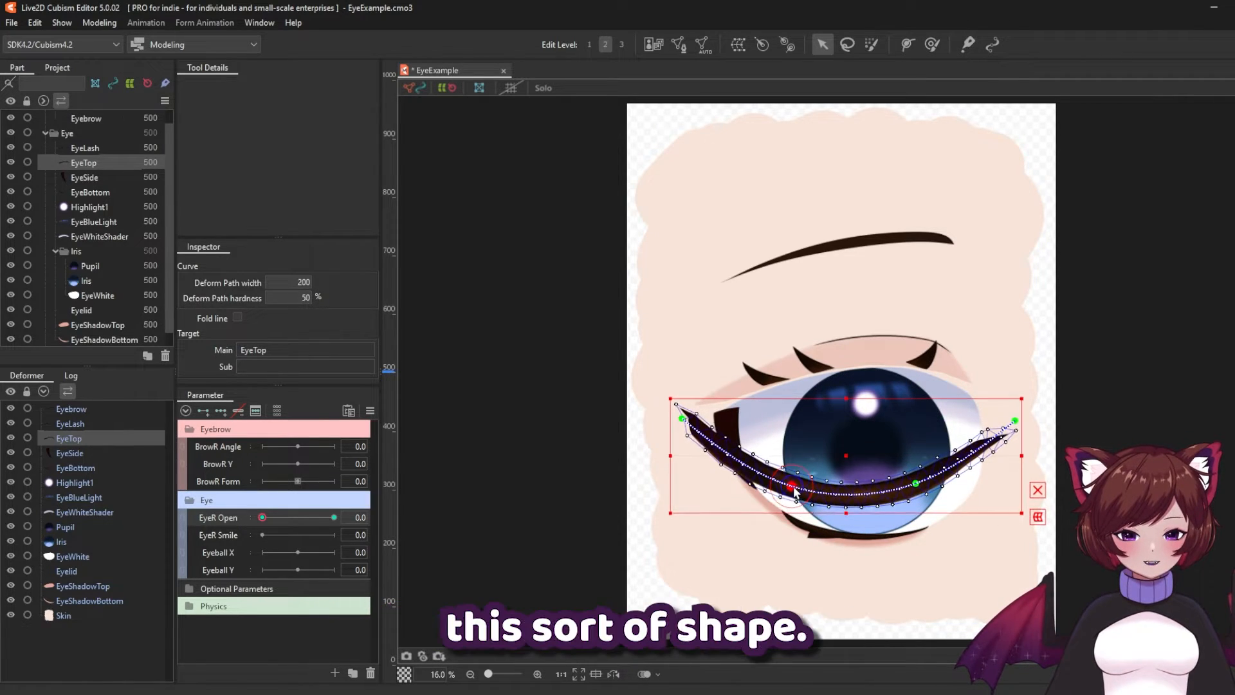
{"action": "left_click_drag", "start_coordinate": [795, 492], "coordinate": [793, 488]}
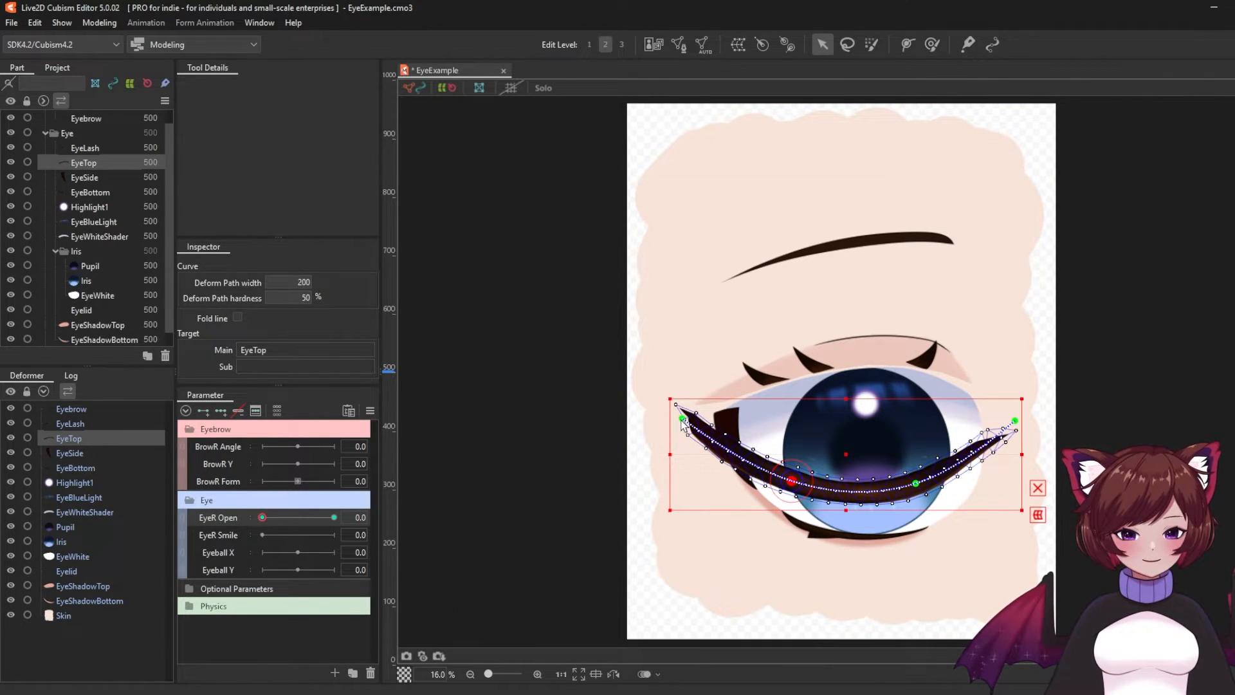
- Lower both corners of EyeTop and adjust its middle points to form a shallow closed-lid curve along the bottom lash
{"action": "left_click_drag", "start_coordinate": [682, 421], "coordinate": [687, 463]}
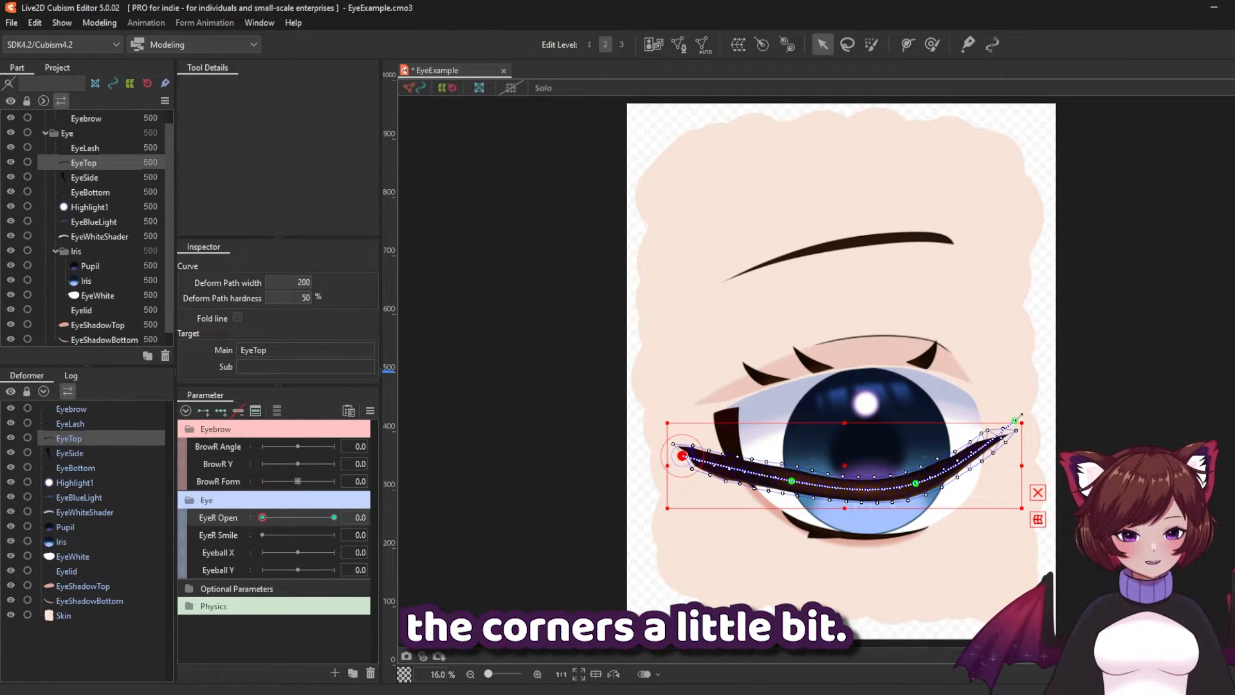
{"action": "left_click_drag", "start_coordinate": [1015, 420], "coordinate": [1015, 469]}
{"action": "left_click_drag", "start_coordinate": [916, 483], "coordinate": [916, 513]}
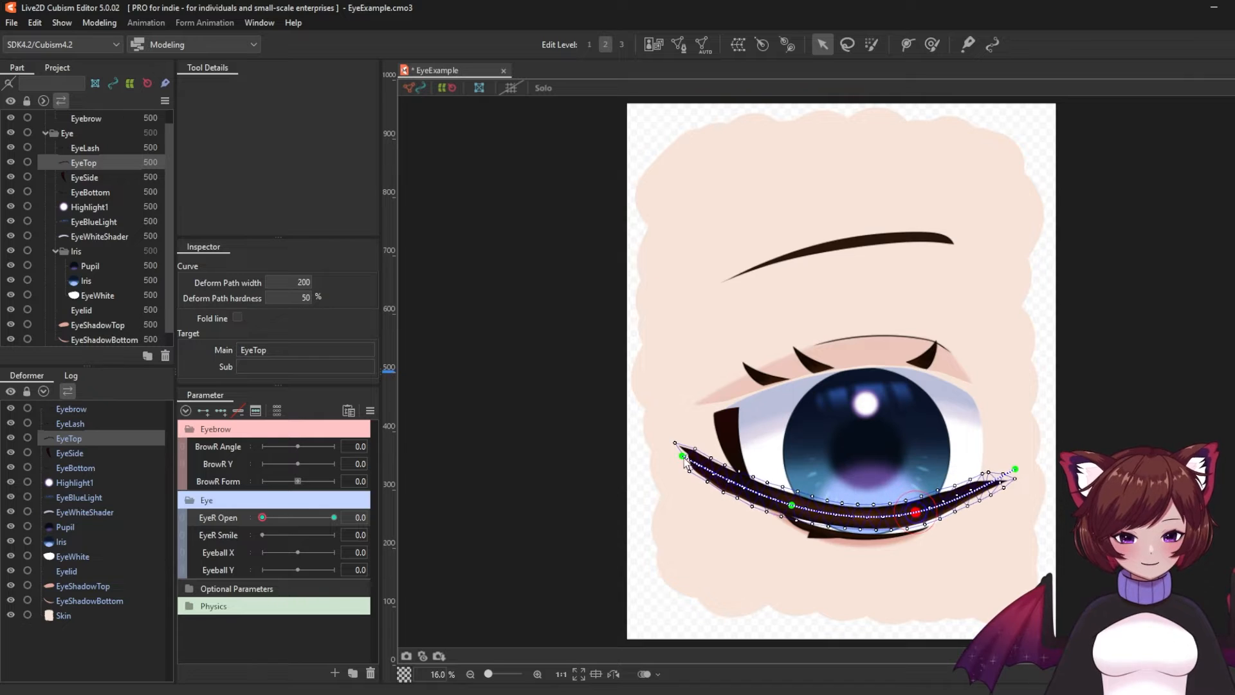
{"action": "left_click_drag", "start_coordinate": [684, 458], "coordinate": [684, 490]}
{"action": "left_click_drag", "start_coordinate": [1016, 469], "coordinate": [1015, 500]}
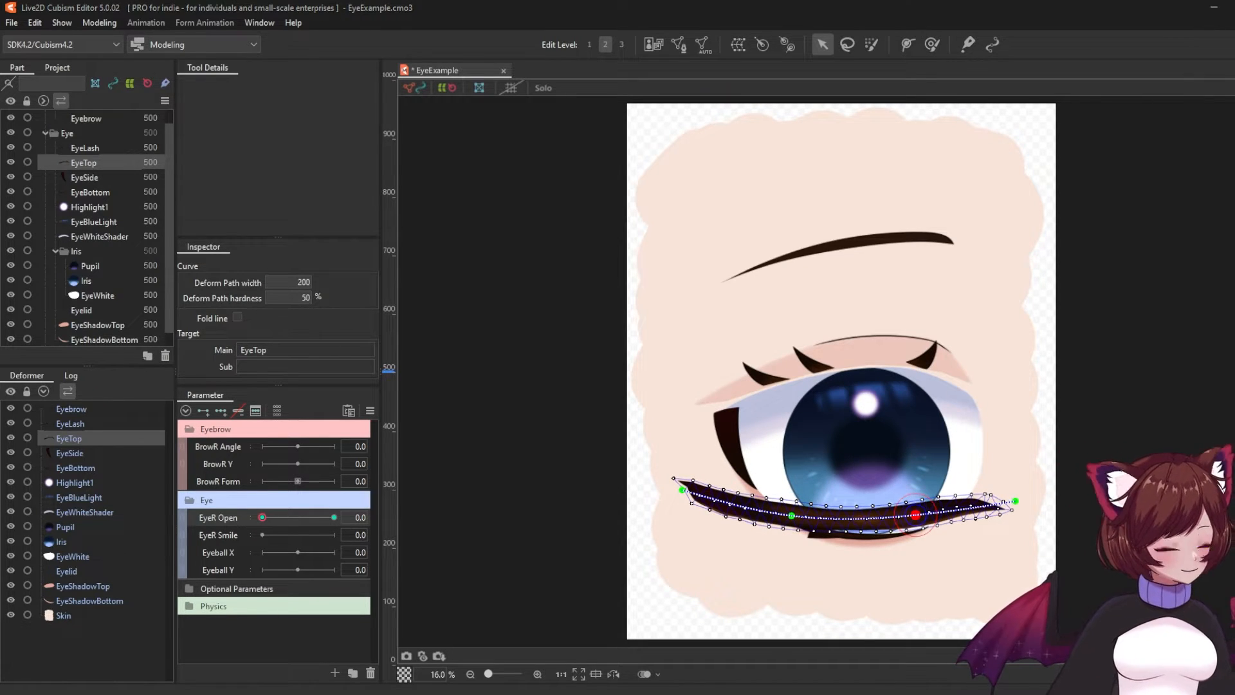
{"action": "left_click_drag", "start_coordinate": [915, 515], "coordinate": [916, 519]}
{"action": "left_click_drag", "start_coordinate": [1015, 501], "coordinate": [1016, 516]}
{"action": "left_click", "coordinate": [620, 419]}
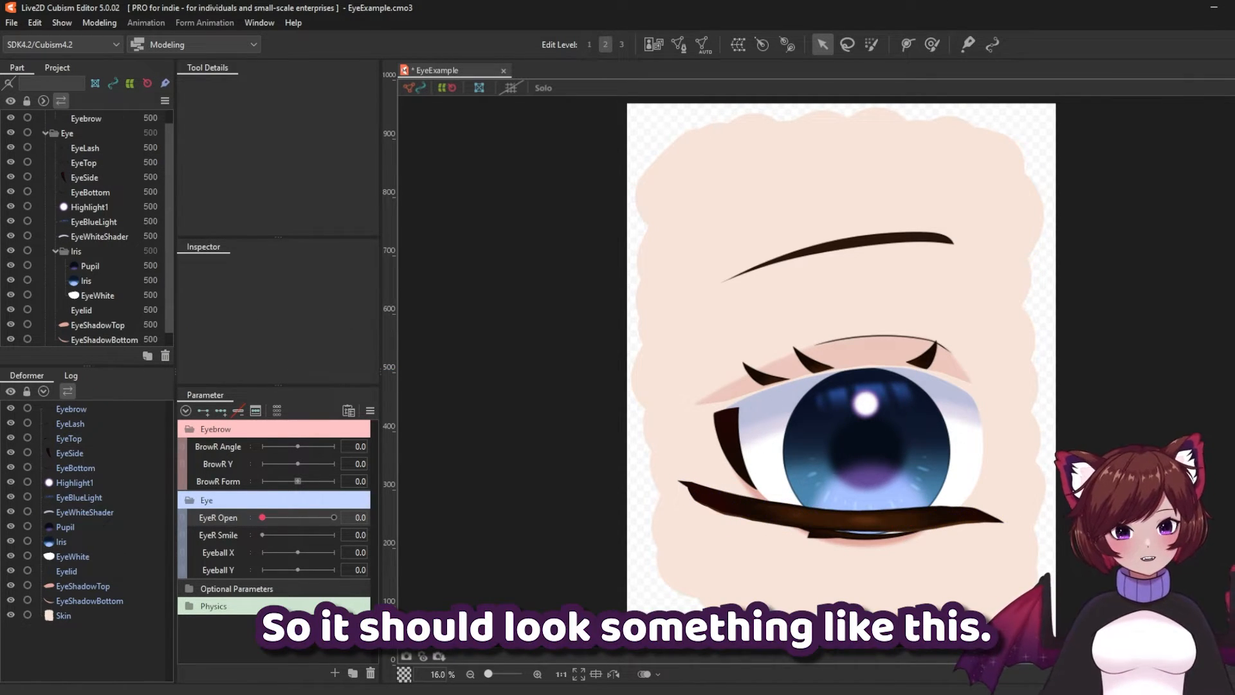
- Return EyeR Open to 1.0 and draw a three-point deform path along EyeSide from its lower tip to its upper end
{"action": "left_click_drag", "start_coordinate": [262, 517], "coordinate": [335, 539]}
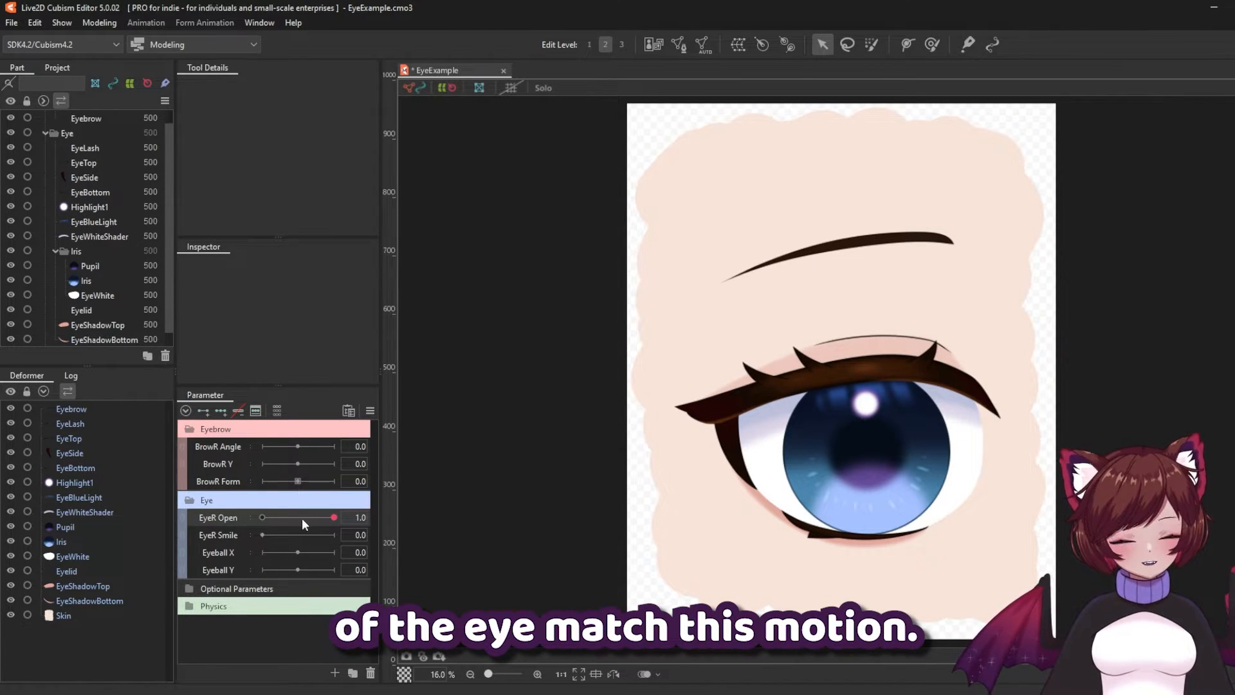
{"action": "left_click", "coordinate": [65, 455]}
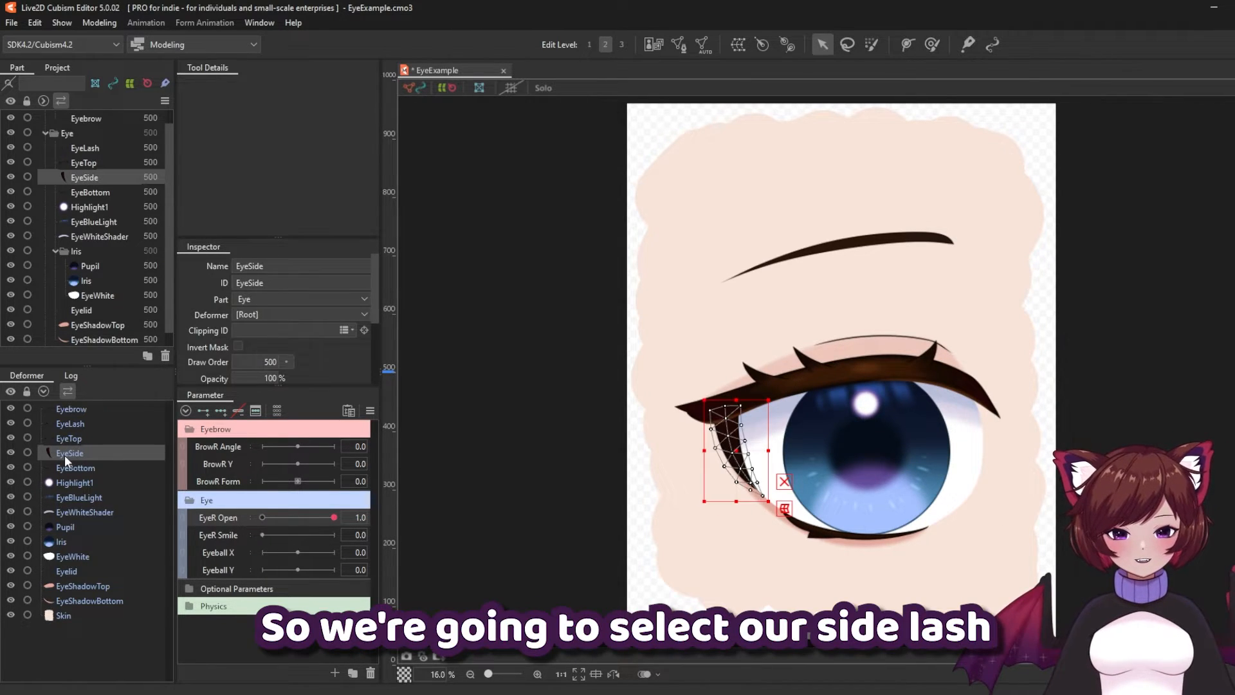
{"action": "left_click", "coordinate": [908, 46]}
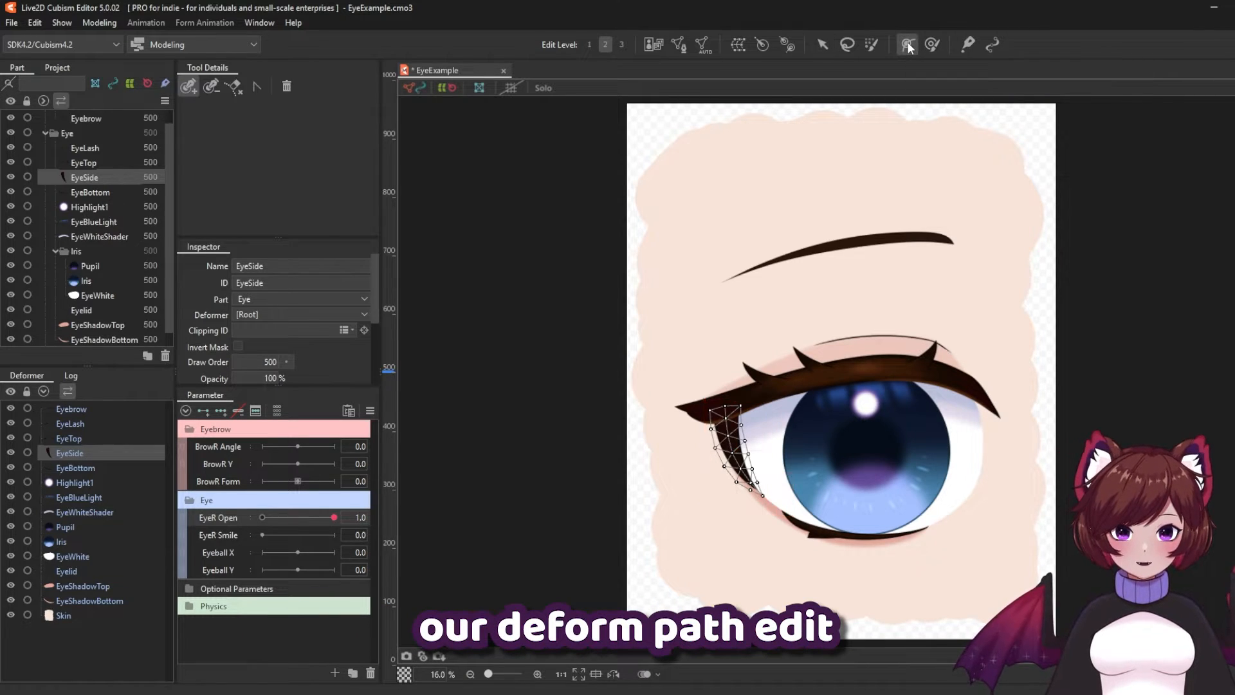
{"action": "left_click", "coordinate": [766, 499]}
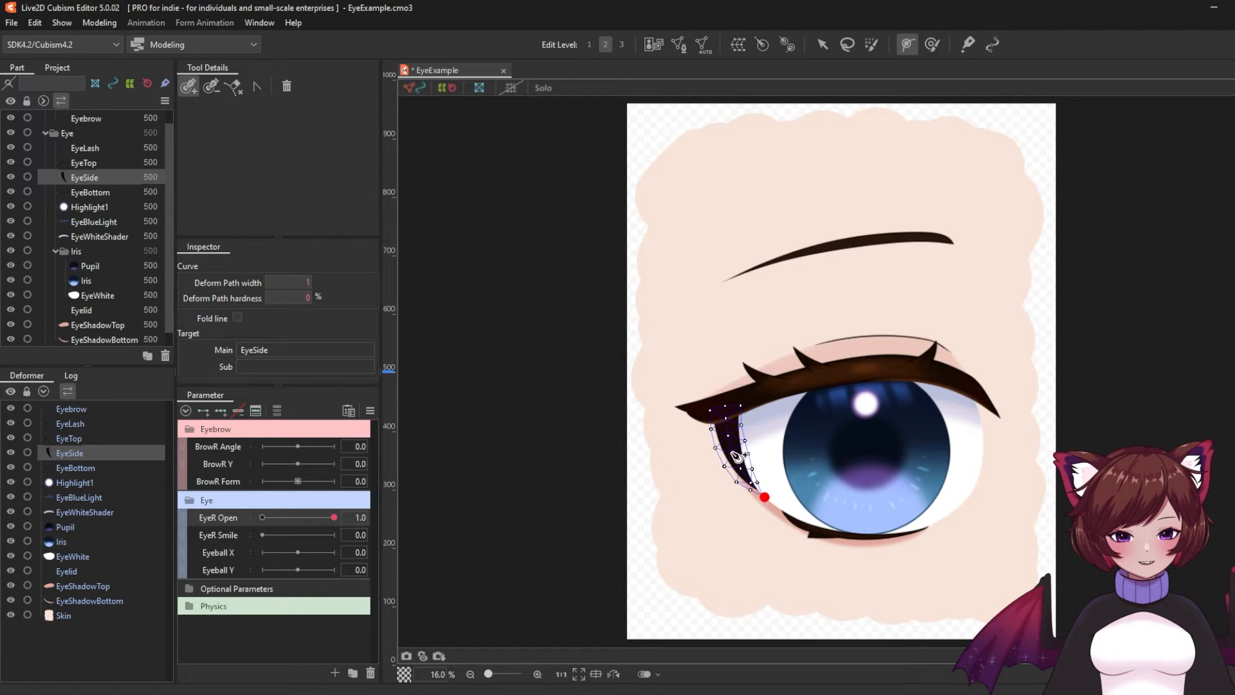
{"action": "left_click", "coordinate": [723, 404]}
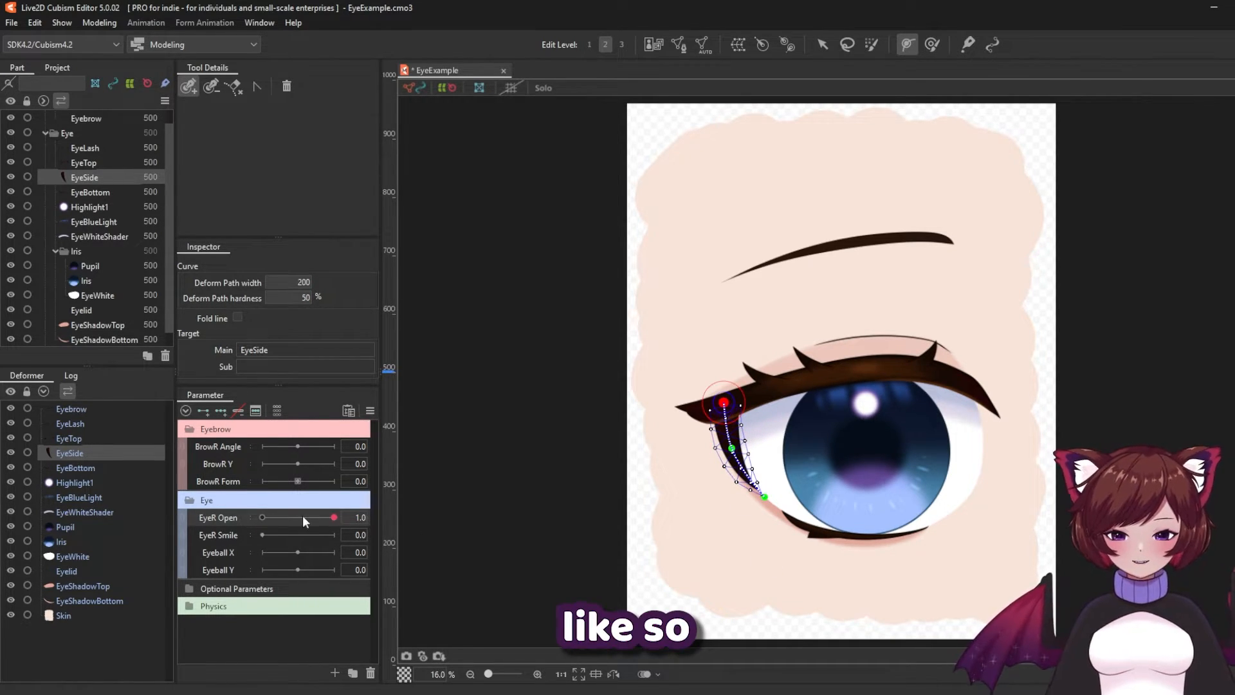
- Key EyeSide at both ends of EyeR Open and, at 0.0, tuck it behind the closed top lash using its path points
{"action": "left_click", "coordinate": [204, 411]}
{"action": "left_click_drag", "start_coordinate": [334, 518], "coordinate": [260, 517]}
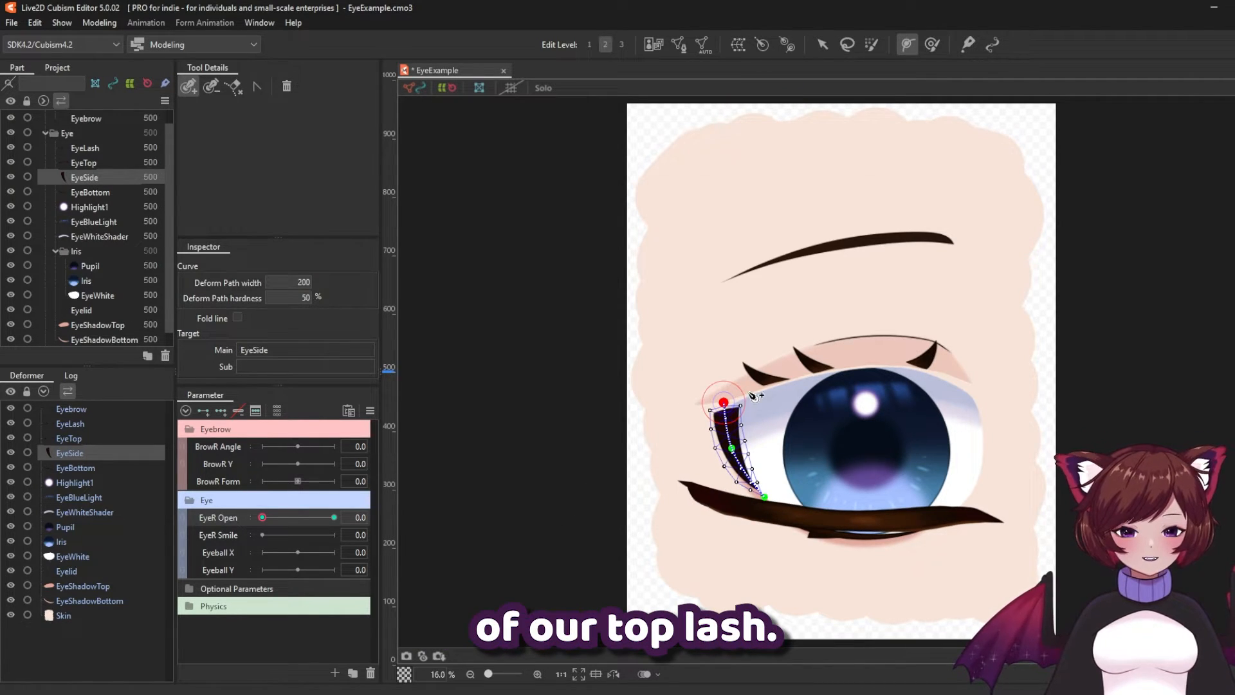
{"action": "left_click", "coordinate": [822, 44]}
{"action": "left_click_drag", "start_coordinate": [728, 438], "coordinate": [692, 492]}
{"action": "left_click_drag", "start_coordinate": [731, 507], "coordinate": [733, 506]}
{"action": "mouse_move", "coordinate": [261, 517]}
{"action": "left_mouse_down"}
{"action": "mouse_move", "coordinate": [361, 518]}
{"action": "mouse_move", "coordinate": [262, 517]}
{"action": "left_mouse_up"}
- Draw a four-point deform path along EyeBottom and key the part at both ends of EyeR Open
{"action": "left_click", "coordinate": [830, 535]}
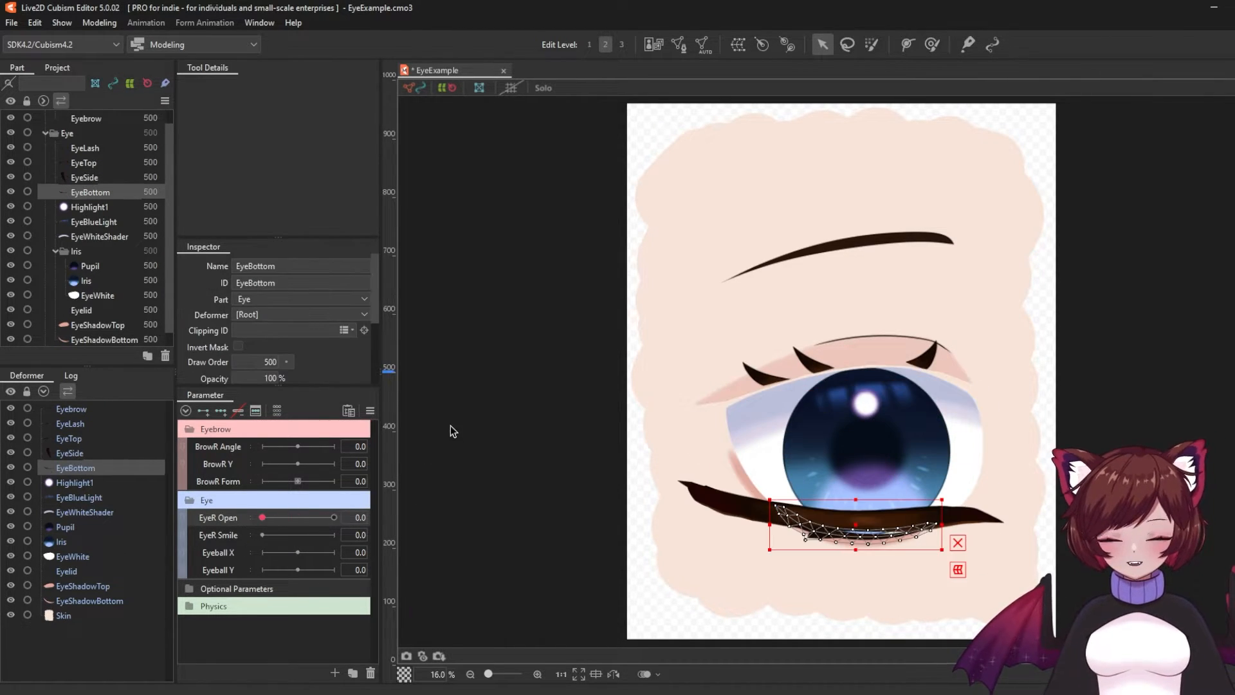
{"action": "left_click", "coordinate": [915, 44]}
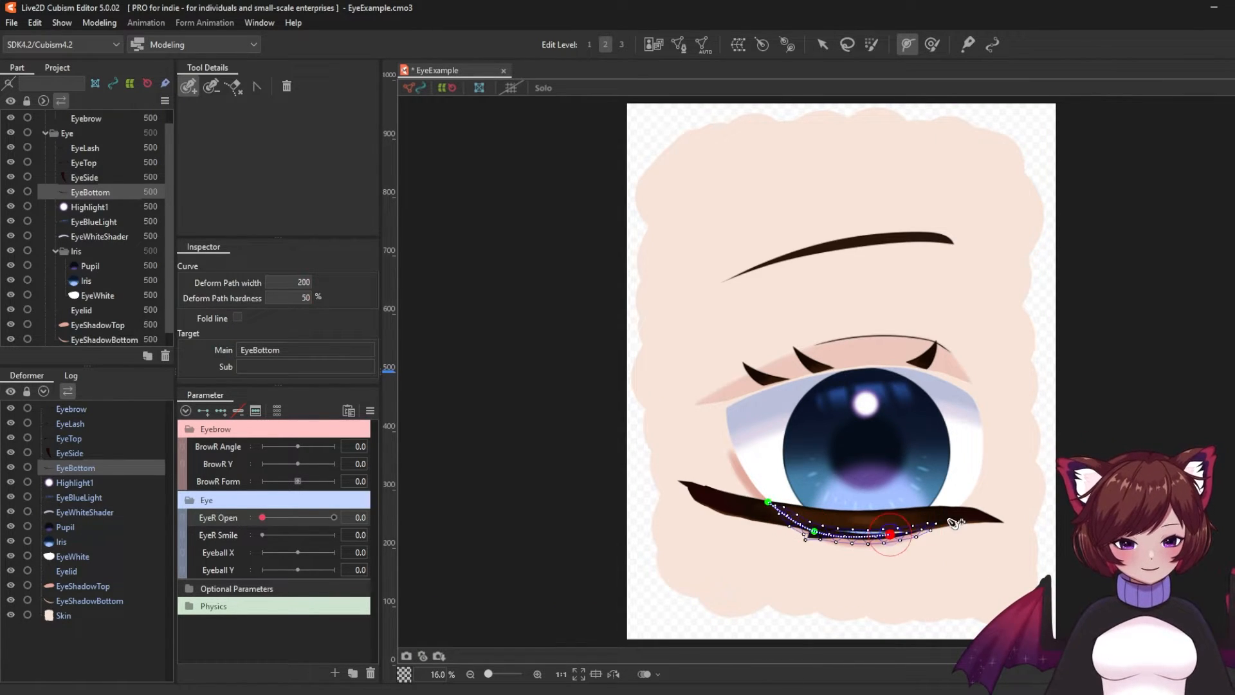
{"action": "key", "text": "v"}
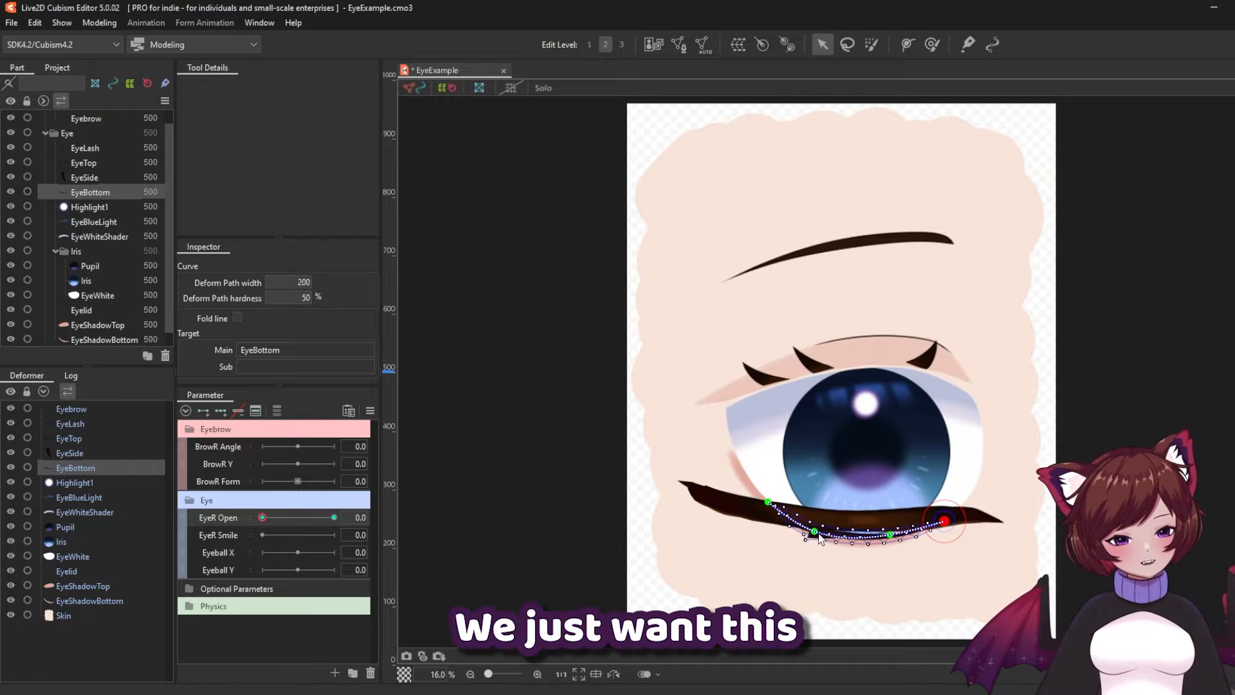
- At EyeR Open 0.0, raise the EyeBottom path points into the closed top lash, and preview the motion by opening the eye to 1.0
{"action": "left_click_drag", "start_coordinate": [815, 533], "coordinate": [814, 521]}
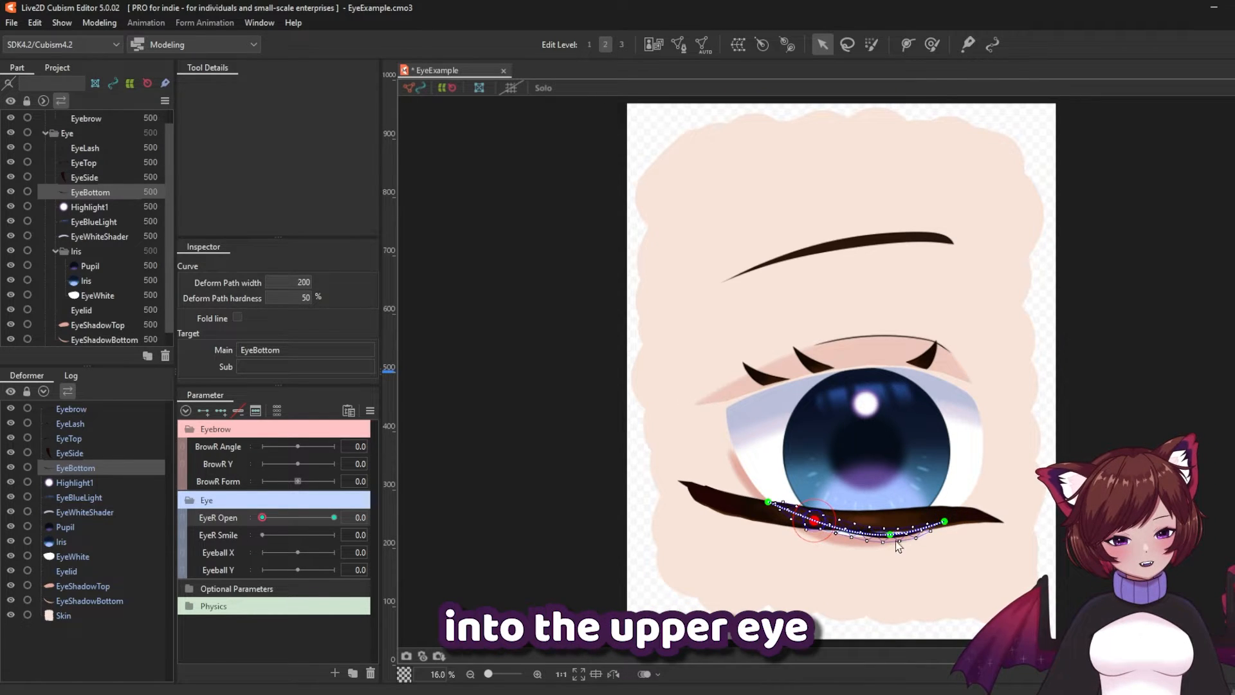
{"action": "left_click_drag", "start_coordinate": [892, 535], "coordinate": [892, 523]}
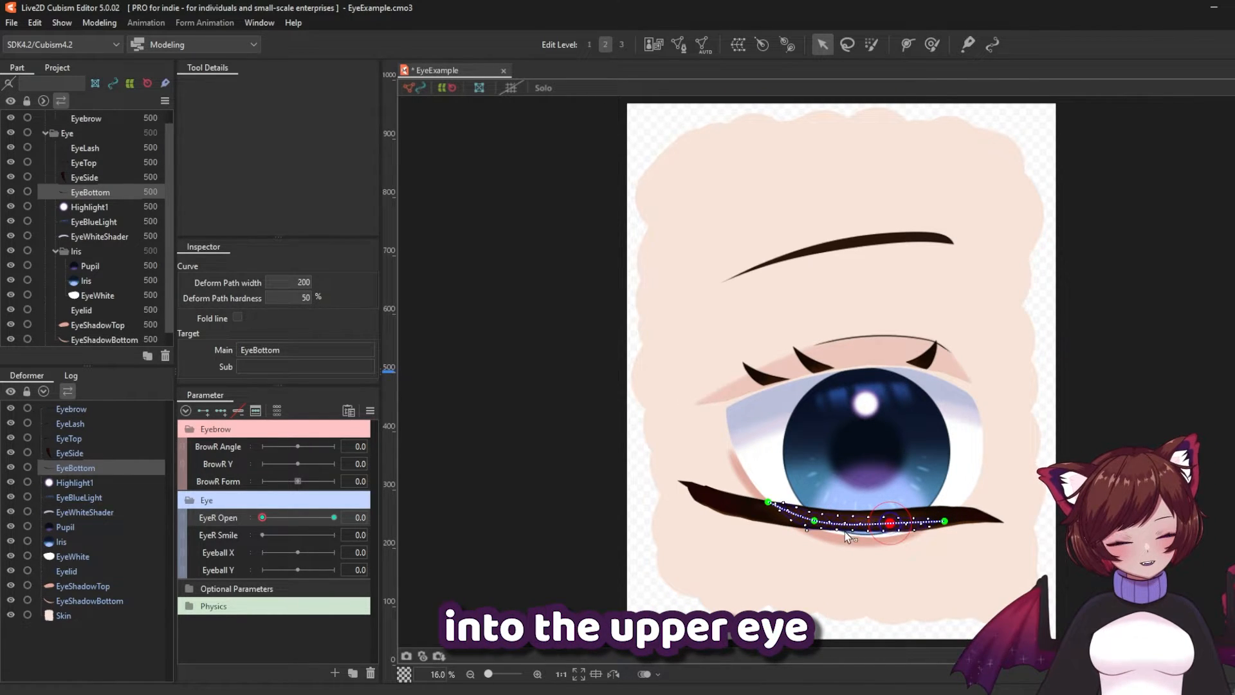
{"action": "left_click", "coordinate": [815, 520]}
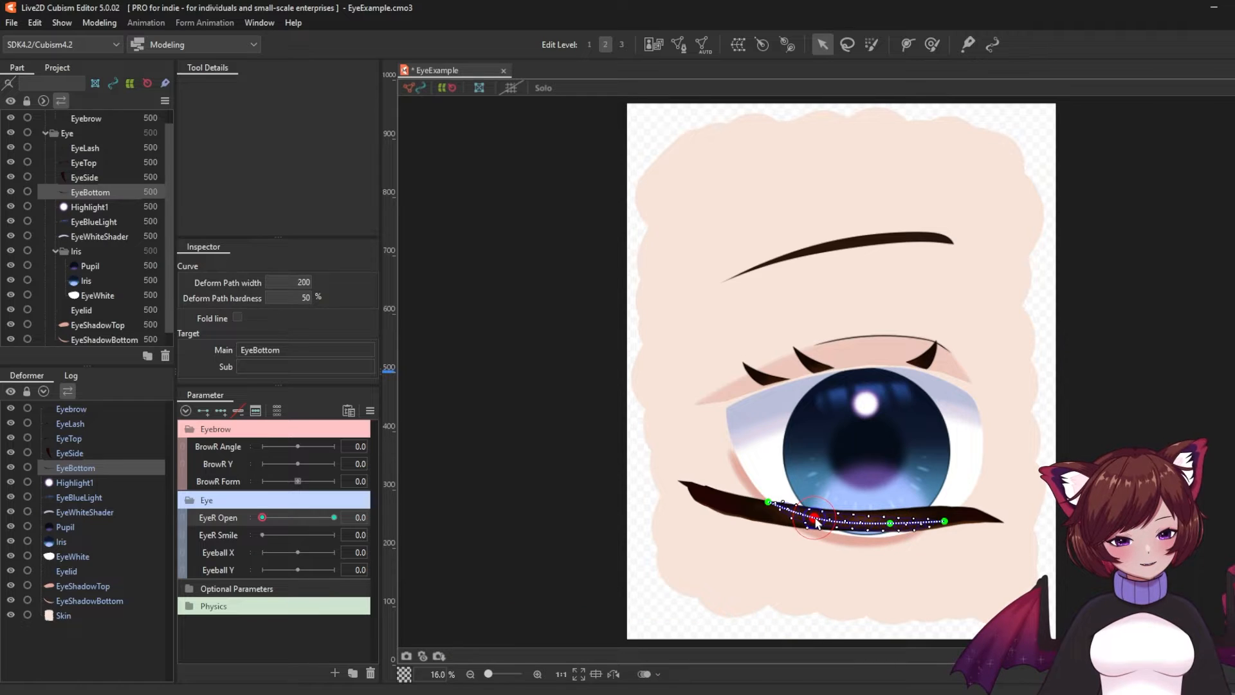
{"action": "left_click", "coordinate": [944, 521]}
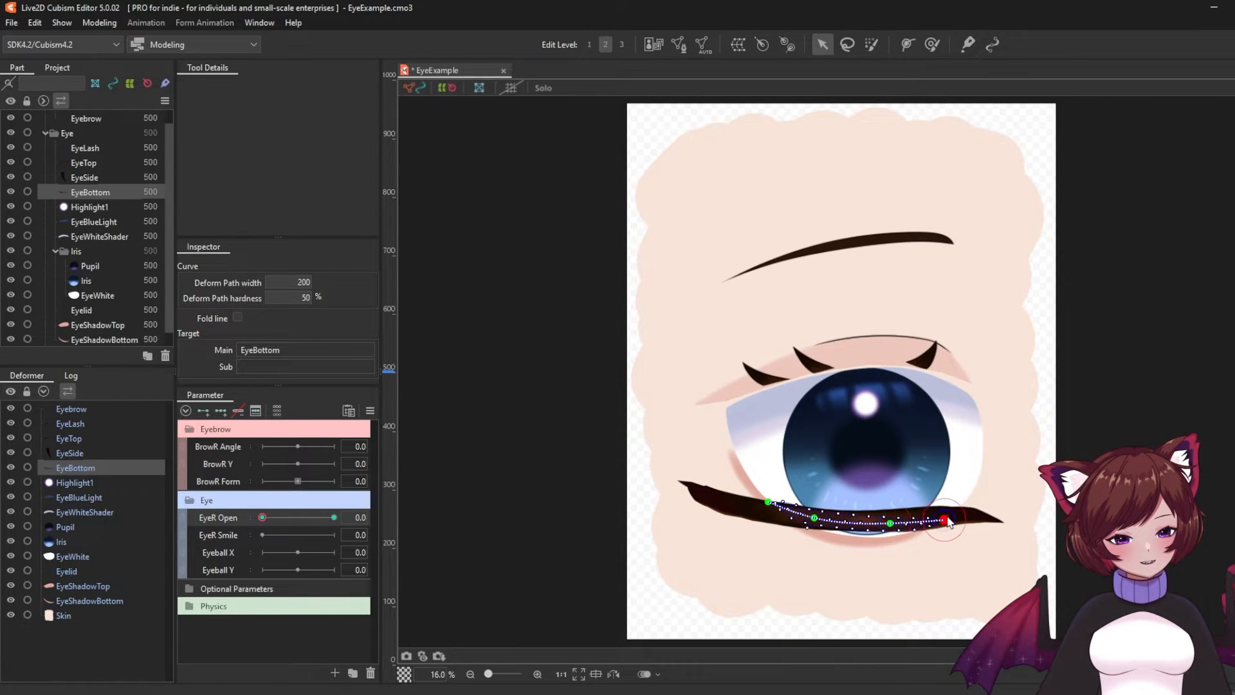
{"action": "left_click", "coordinate": [291, 518]}
{"action": "left_click_drag", "start_coordinate": [296, 516], "coordinate": [376, 516]}
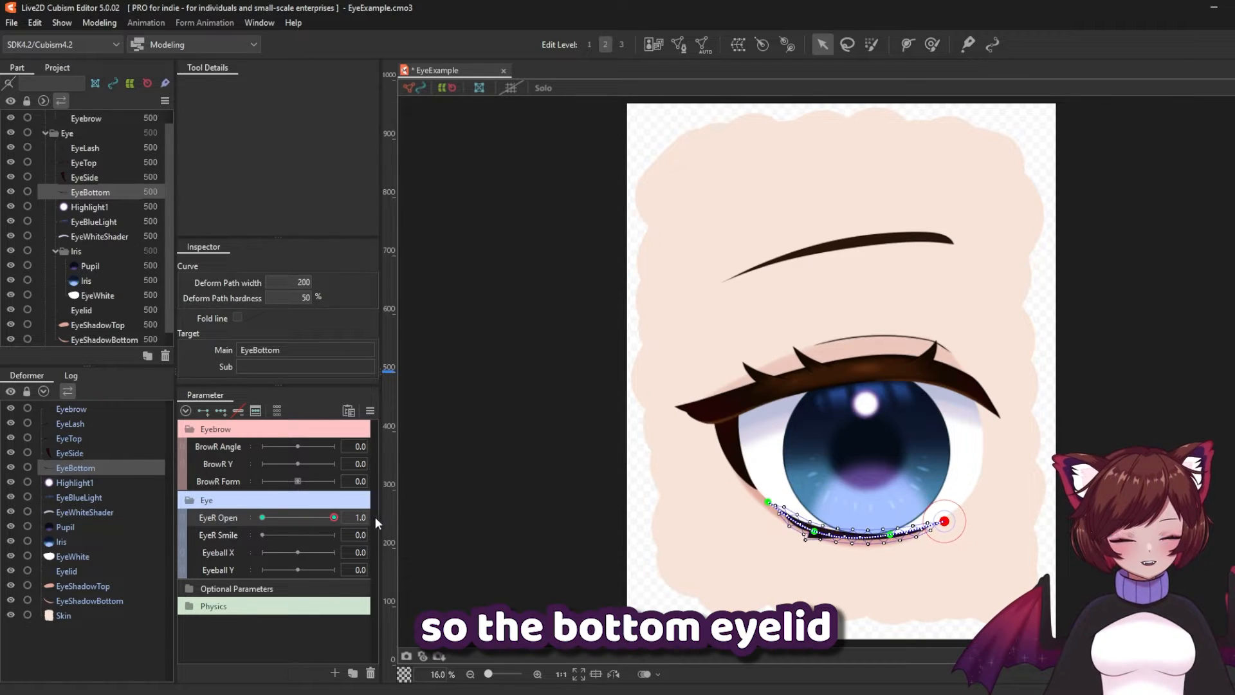
- Key EyeWhite at both ends of EyeR Open and, at 0.0, squash it vertically into a thin strip at the closed lash
{"action": "left_click_drag", "start_coordinate": [572, 540], "coordinate": [249, 591]}
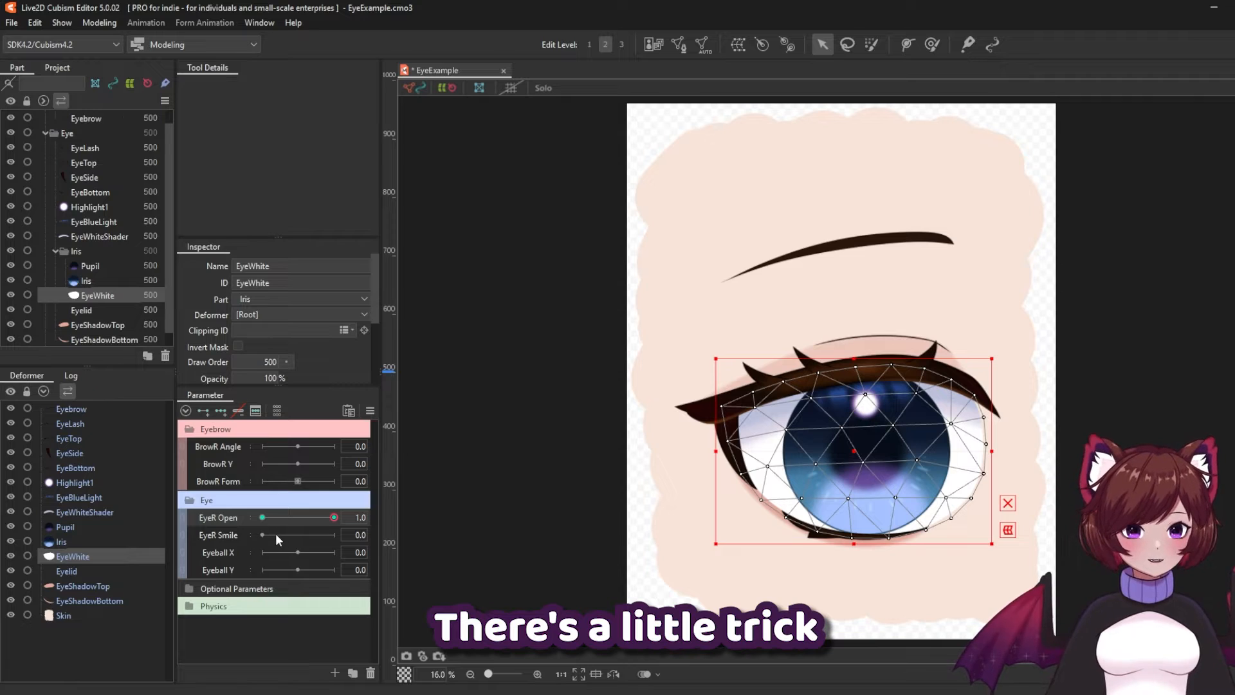
{"action": "left_click_drag", "start_coordinate": [334, 518], "coordinate": [261, 518]}
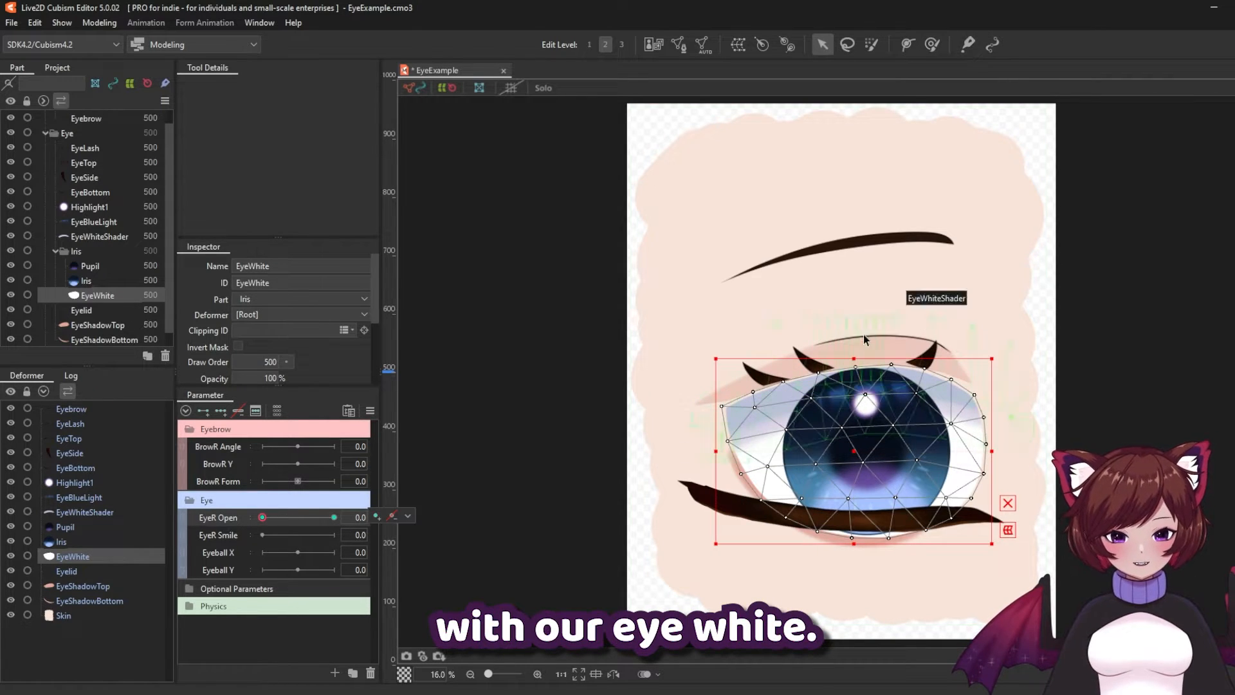
{"action": "left_click_drag", "start_coordinate": [853, 359], "coordinate": [857, 503]}
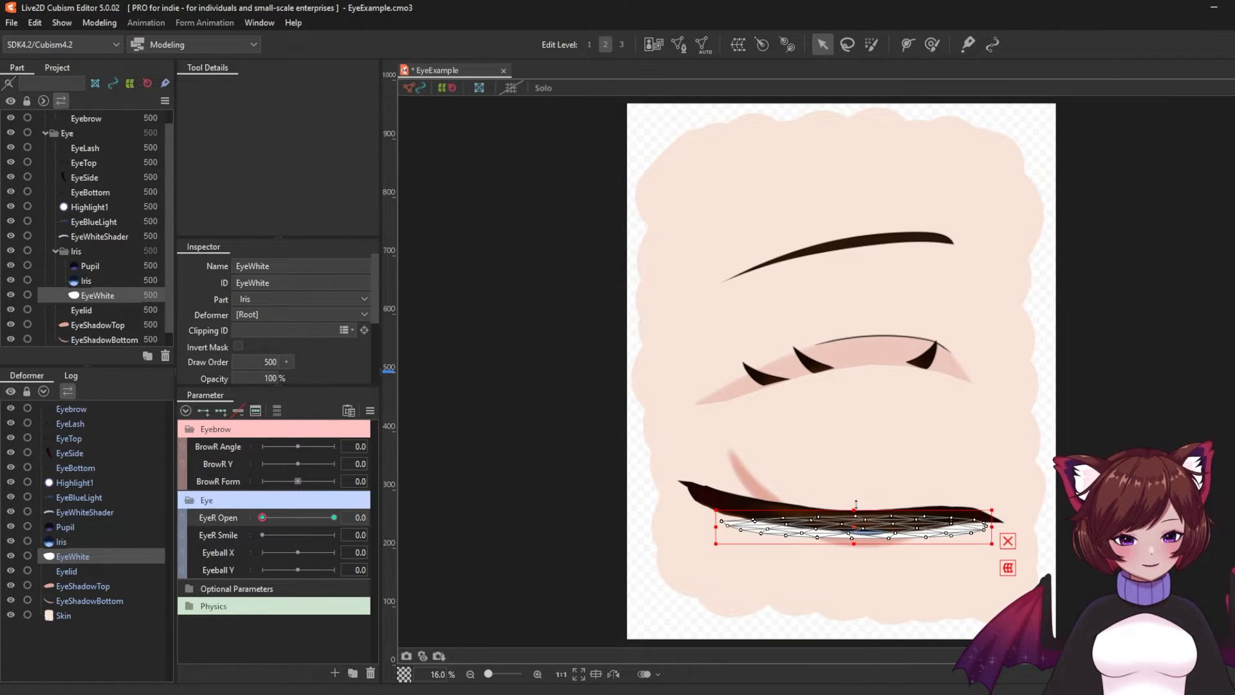
{"action": "left_click_drag", "start_coordinate": [856, 546], "coordinate": [857, 534]}
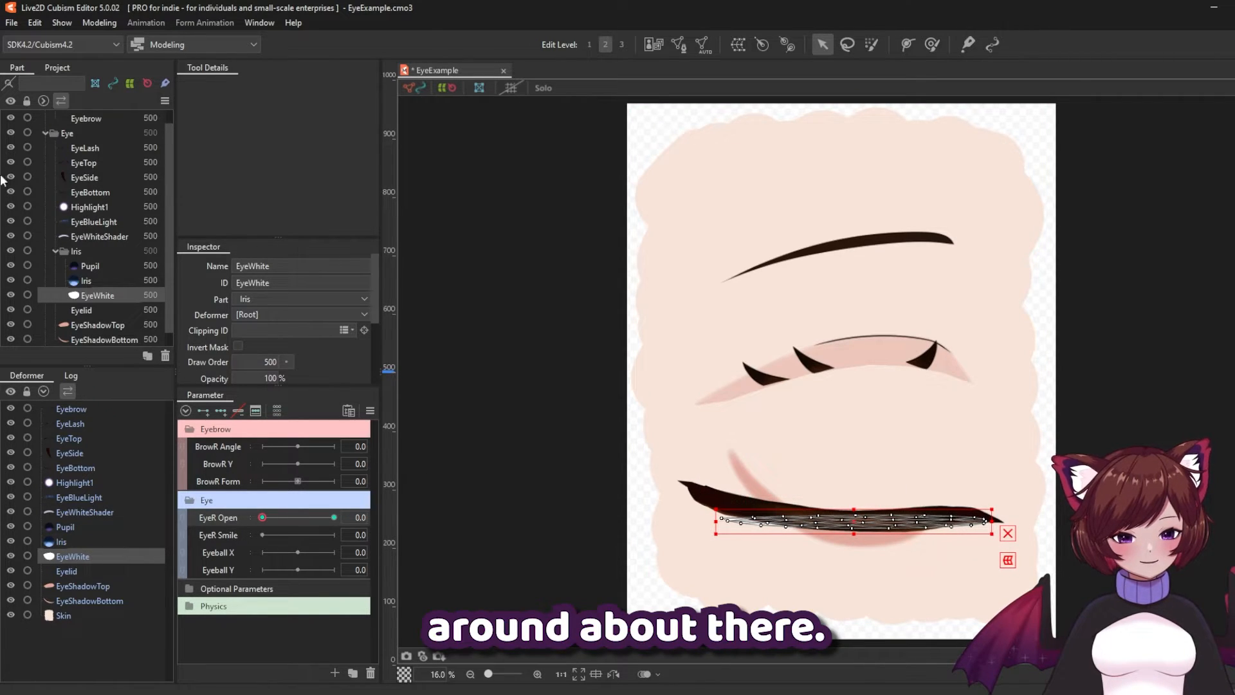
- Start a temporary path deformation on EyeWhite and place three path points along the squashed strip
{"action": "left_click", "coordinate": [110, 24]}
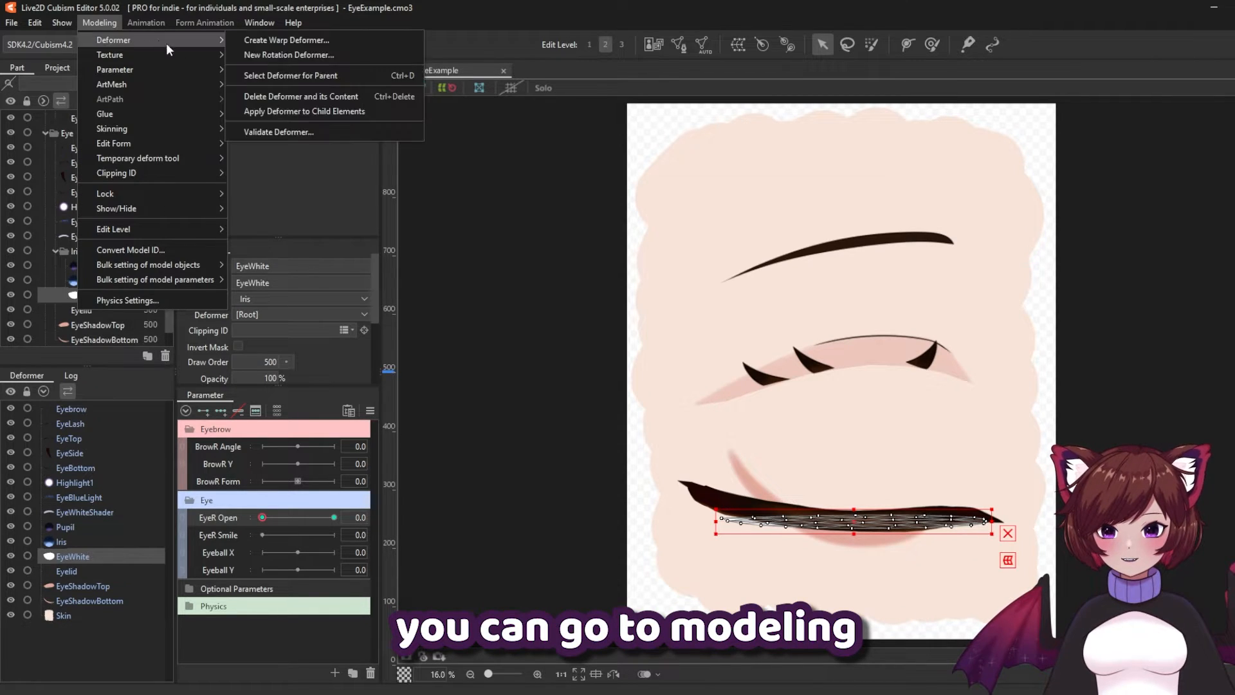
{"action": "mouse_move", "coordinate": [152, 161]}
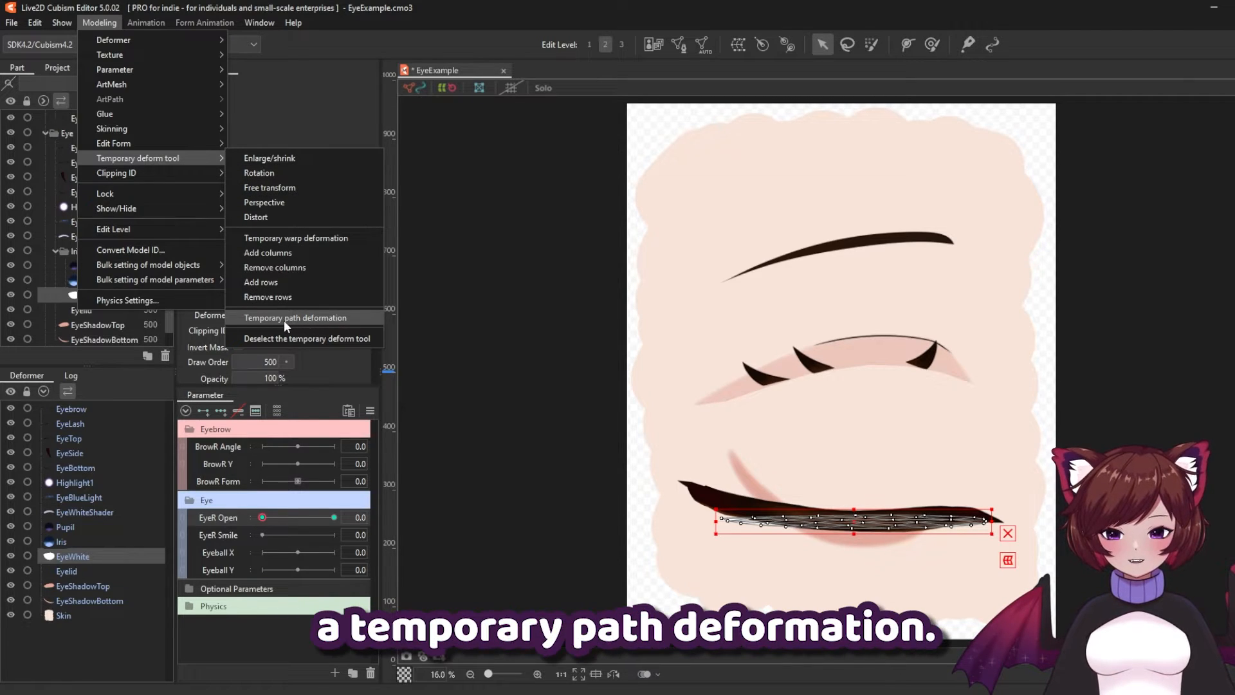
{"action": "left_click", "coordinate": [302, 318]}
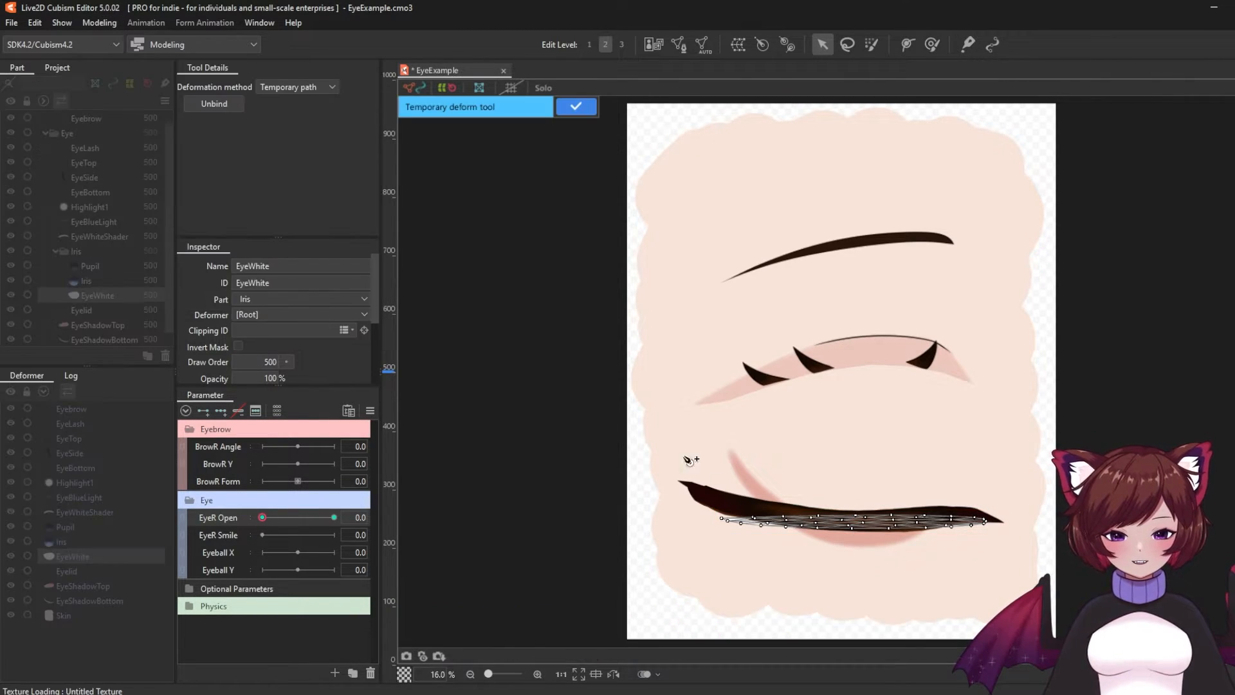
{"action": "left_click", "coordinate": [718, 518]}
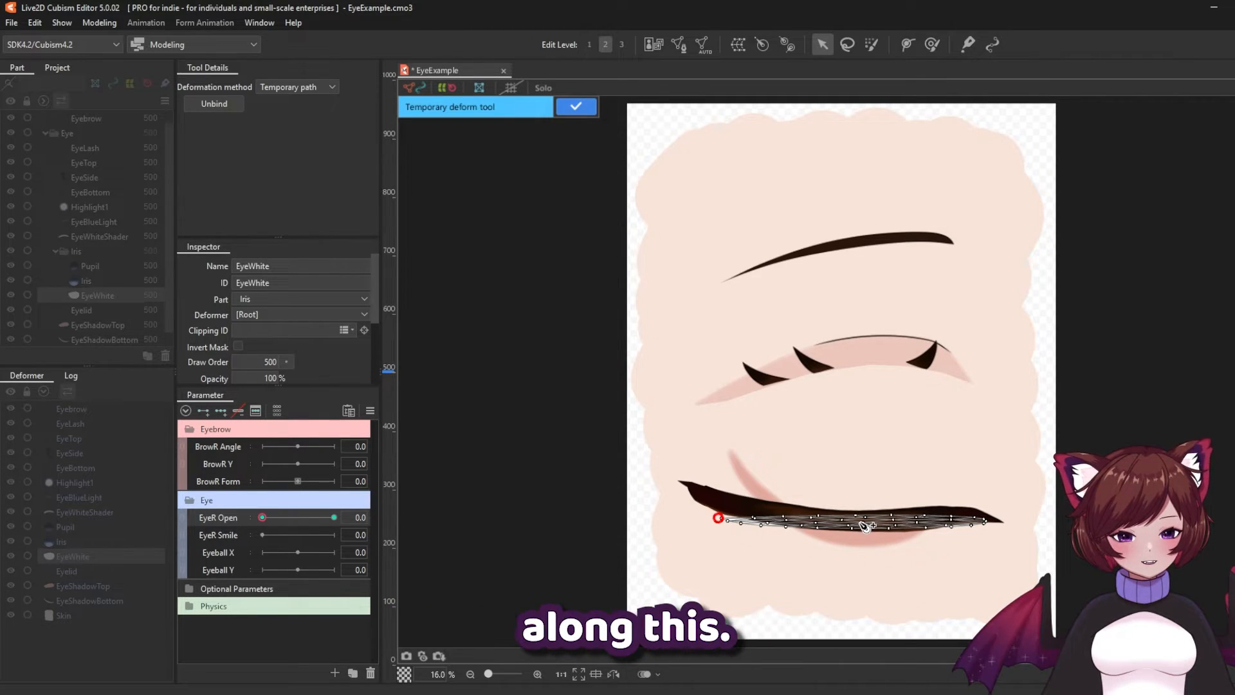
{"action": "left_click", "coordinate": [862, 522]}
{"action": "left_click", "coordinate": [991, 522]}
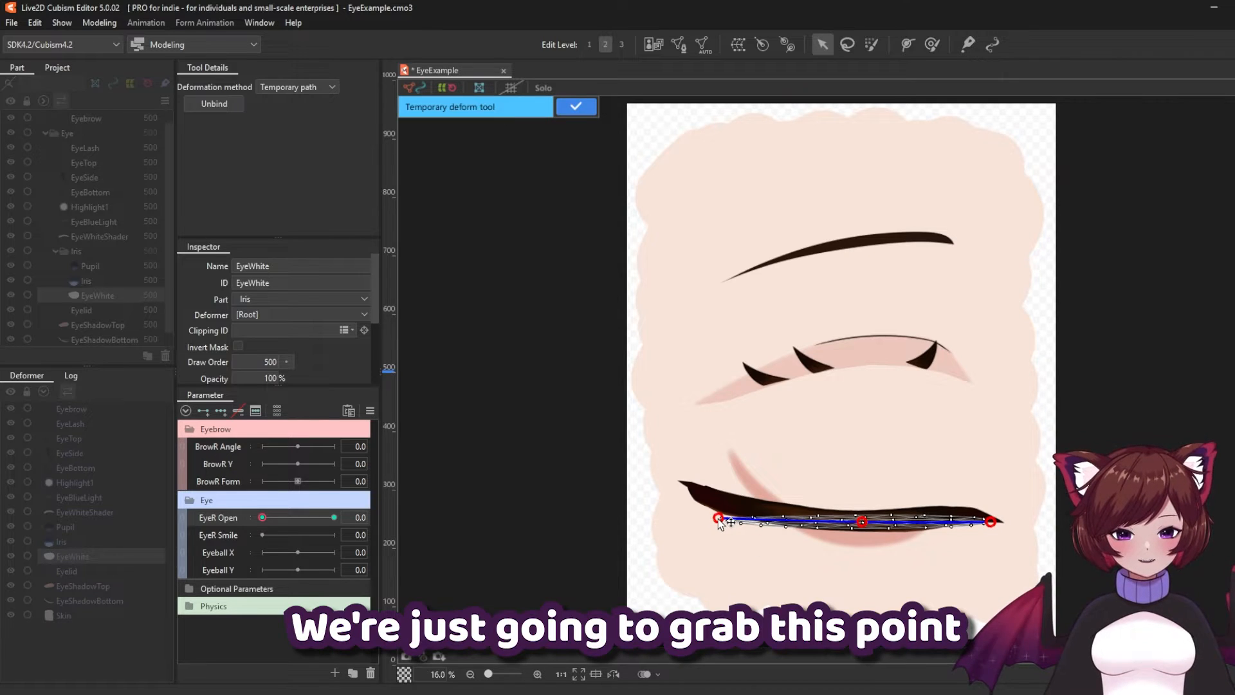
- Raise both end points of the EyeWhite temporary path to fit the closed top lash, and apply the deformation
{"action": "left_click_drag", "start_coordinate": [718, 518], "coordinate": [720, 497]}
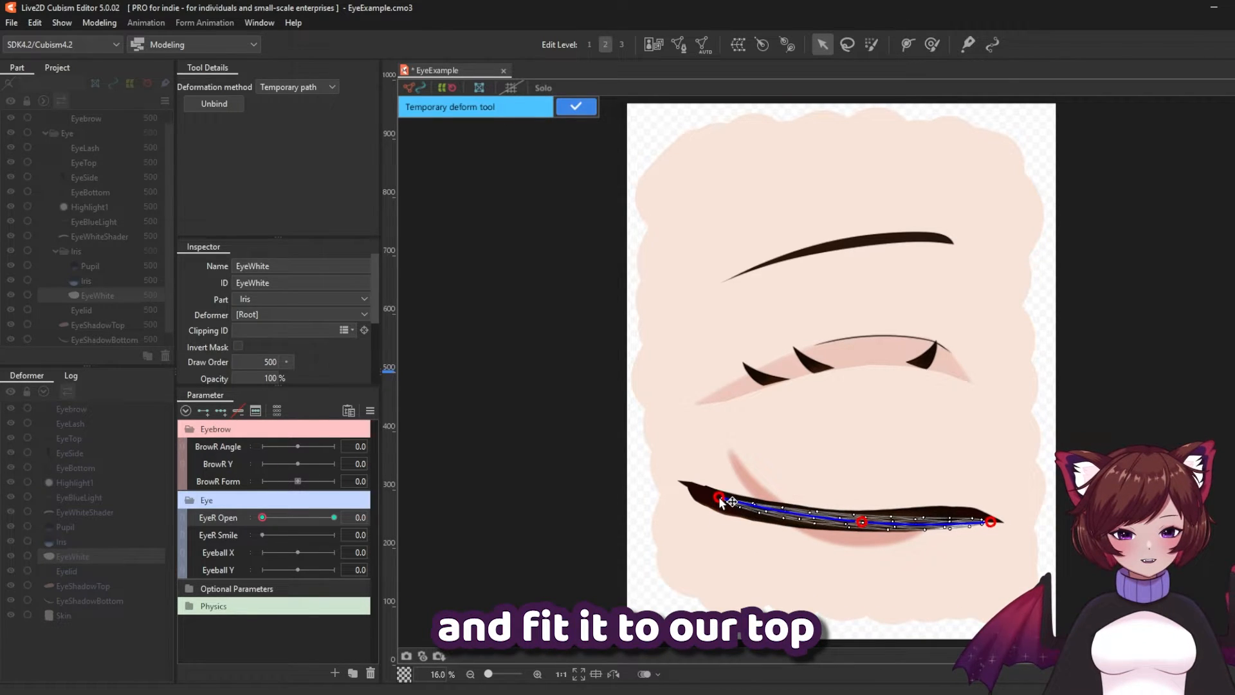
{"action": "left_click_drag", "start_coordinate": [991, 522], "coordinate": [991, 517]}
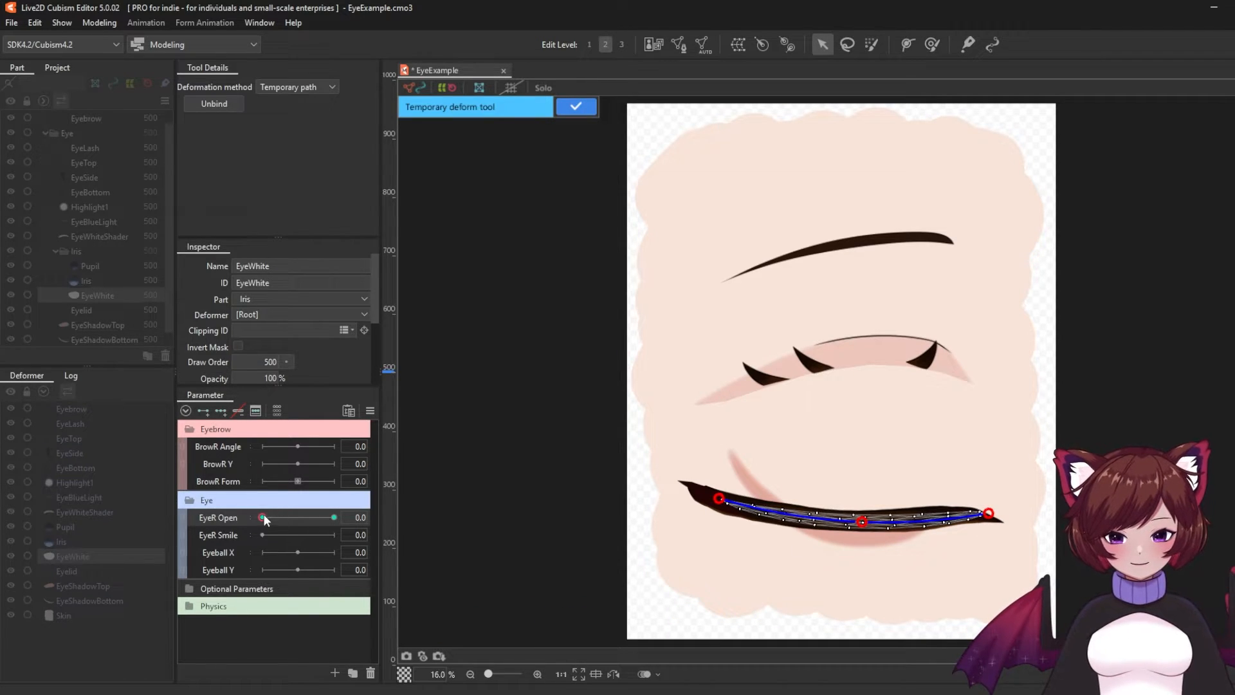
{"action": "left_click_drag", "start_coordinate": [263, 520], "coordinate": [229, 532]}
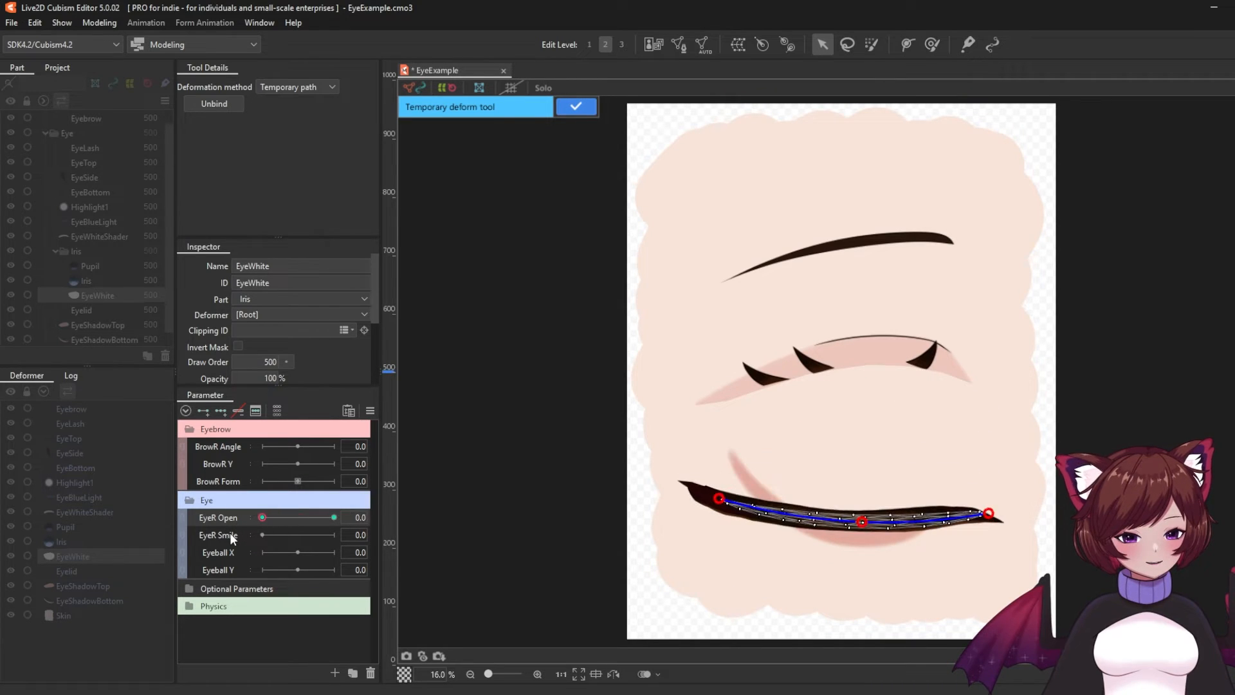
{"action": "left_click", "coordinate": [576, 107]}
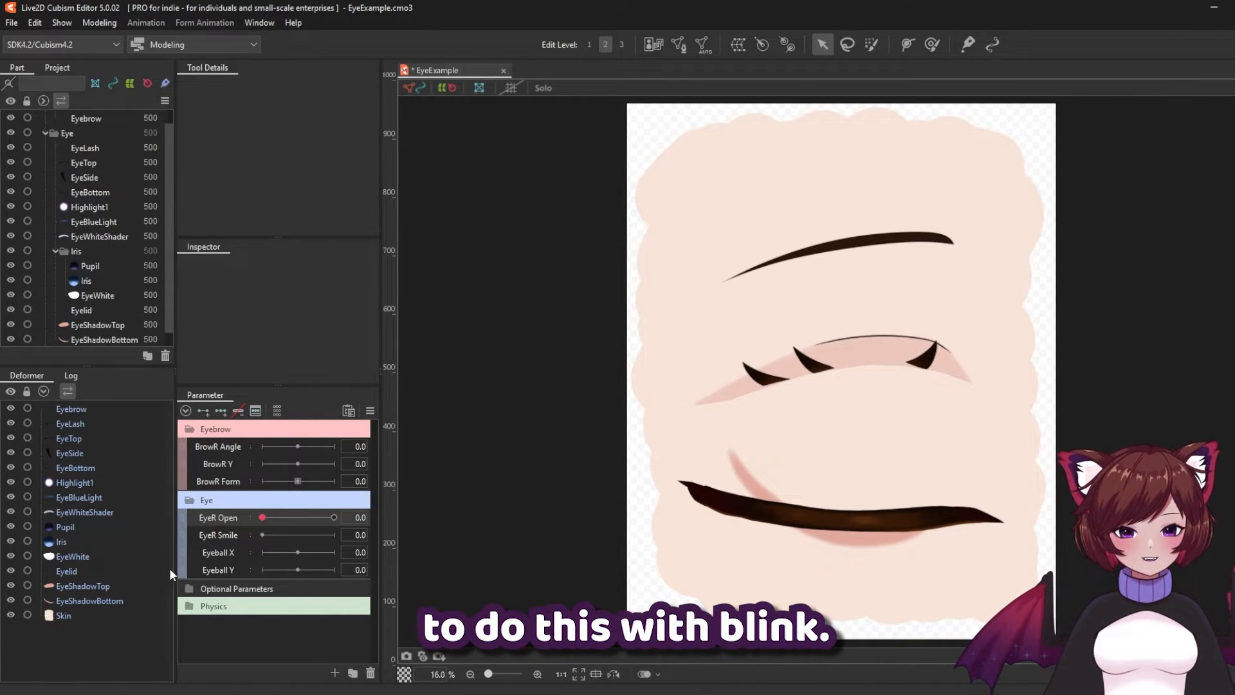
- Draw a four-point deform path along EyeShadowTop and key the part at both ends of EyeR Open
{"action": "left_click", "coordinate": [78, 589]}
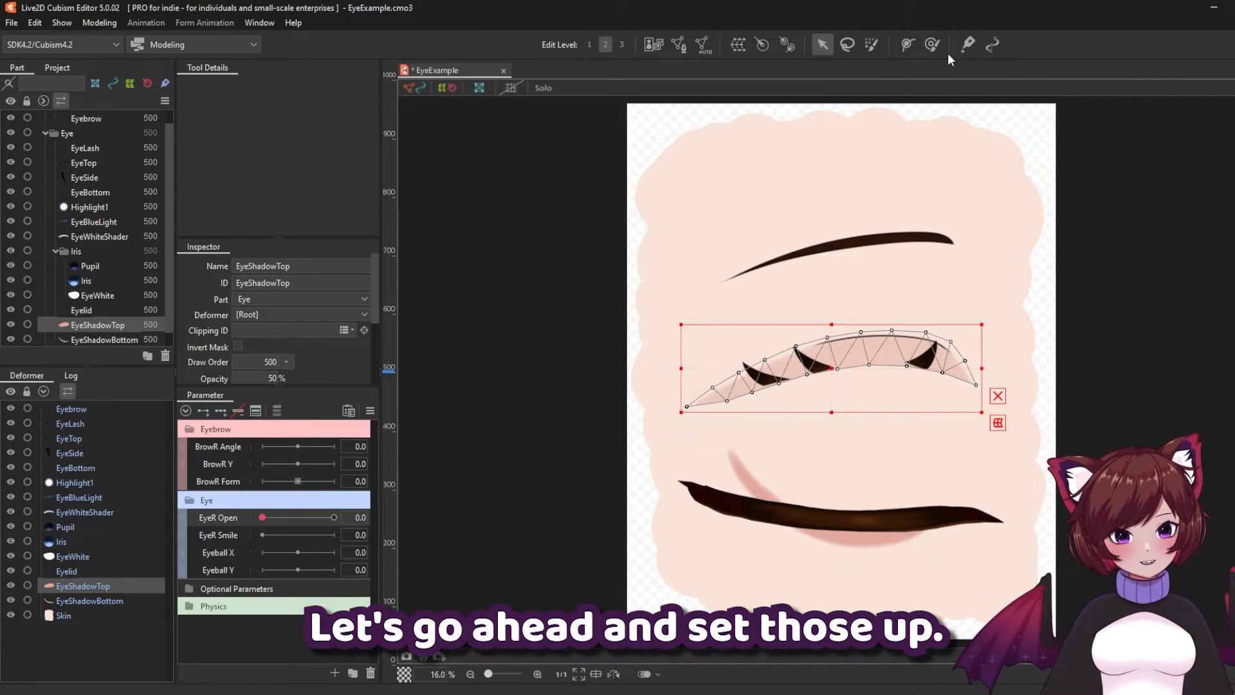
{"action": "left_click", "coordinate": [908, 44]}
{"action": "left_click", "coordinate": [675, 411]}
{"action": "left_click", "coordinate": [770, 369]}
{"action": "left_click", "coordinate": [906, 348]}
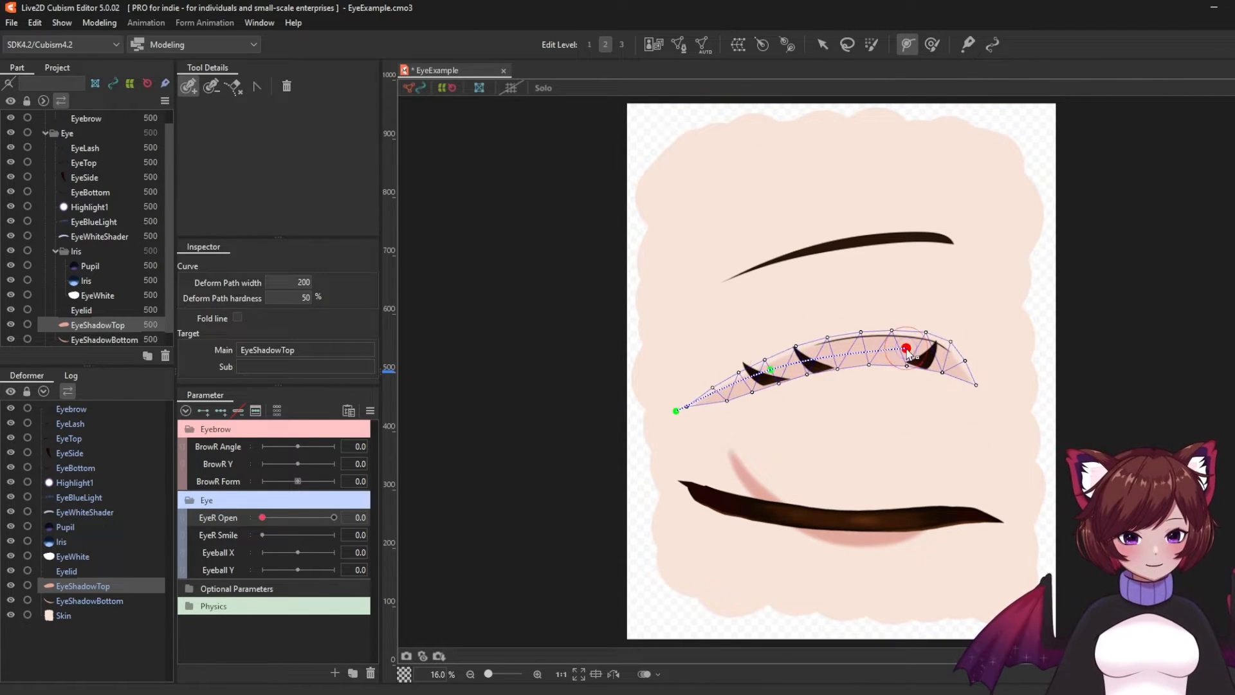
{"action": "left_click", "coordinate": [978, 388]}
{"action": "left_click", "coordinate": [203, 410]}
- At EyeR Open 0.0, lower the EyeShadowTop path points along the closed top lash, and preview the motion by opening the eye to 1.0
{"action": "left_click", "coordinate": [823, 45]}
{"action": "left_click_drag", "start_coordinate": [906, 348], "coordinate": [909, 486]}
{"action": "left_click_drag", "start_coordinate": [770, 370], "coordinate": [772, 485]}
{"action": "left_click_drag", "start_coordinate": [676, 411], "coordinate": [674, 483]}
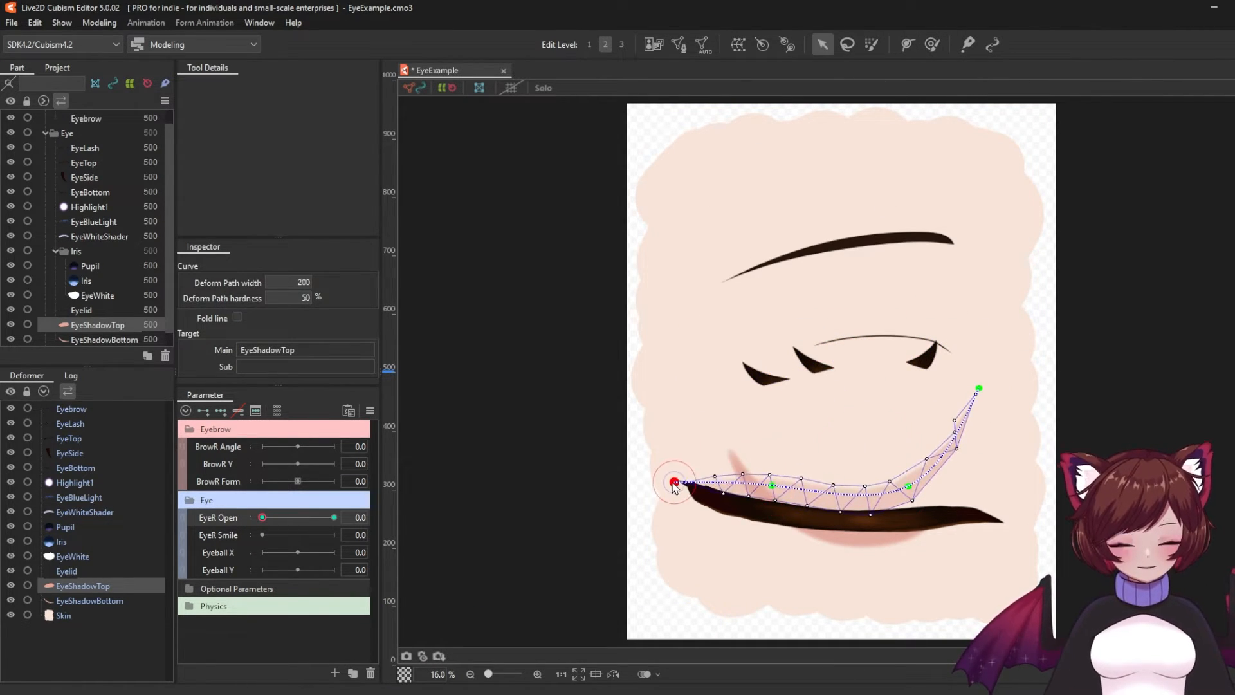
{"action": "left_click", "coordinate": [334, 518]}
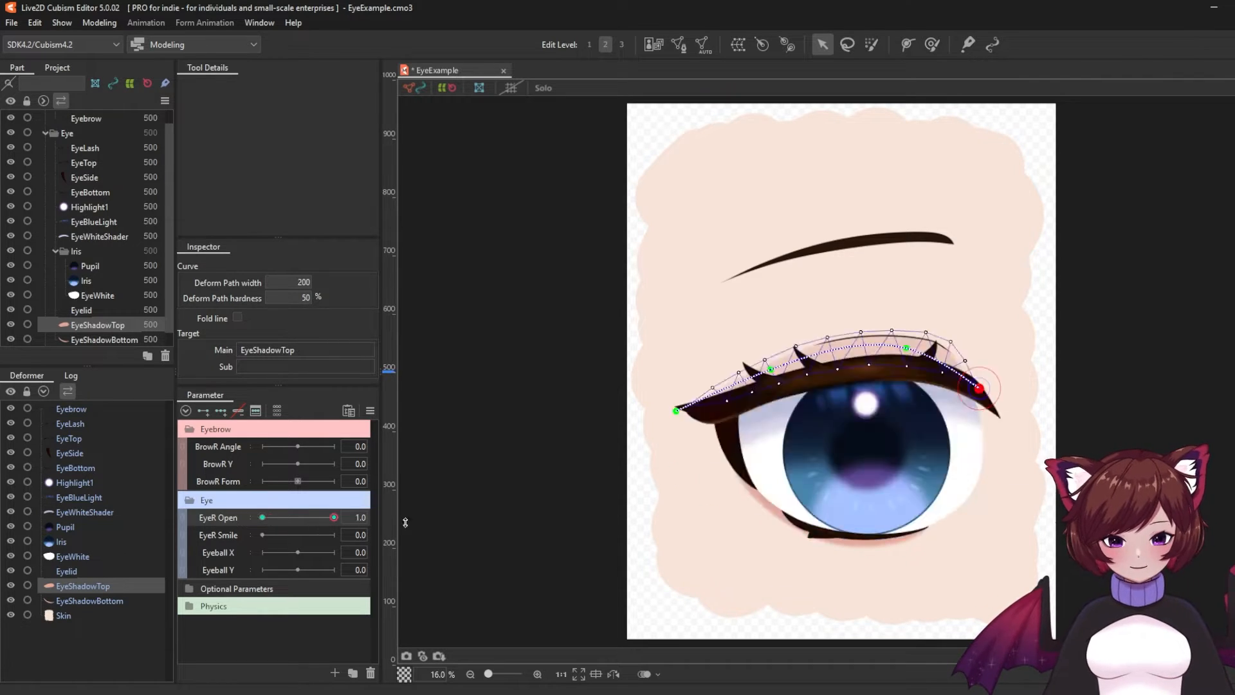
{"action": "left_click_drag", "start_coordinate": [405, 523], "coordinate": [60, 496]}
- Draw a four-point deform path along EyeShadowBottom and key the part at both ends of EyeR Open
{"action": "left_click", "coordinate": [89, 601]}
{"action": "left_click", "coordinate": [908, 45]}
{"action": "left_click", "coordinate": [720, 433]}
{"action": "left_click", "coordinate": [777, 507]}
{"action": "left_click", "coordinate": [856, 536]}
{"action": "left_click", "coordinate": [943, 520]}
{"action": "left_click", "coordinate": [823, 45]}
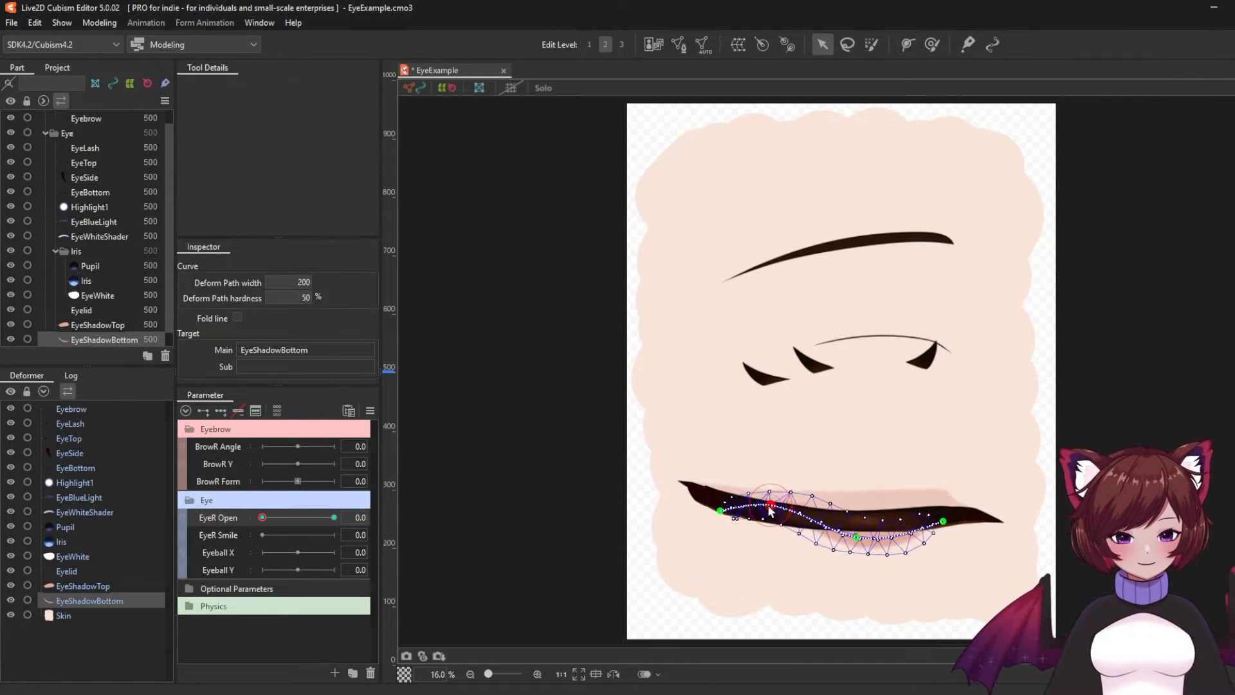
- At EyeR Open 0.0, fit the EyeShadowBottom path points under the closed lash, and preview the motion between 1.0 and 0.0
{"action": "left_click_drag", "start_coordinate": [770, 507], "coordinate": [770, 522]}
{"action": "left_click_drag", "start_coordinate": [857, 537], "coordinate": [857, 530]}
{"action": "left_click_drag", "start_coordinate": [943, 520], "coordinate": [943, 525]}
{"action": "left_click_drag", "start_coordinate": [334, 517], "coordinate": [415, 511]}
{"action": "left_click", "coordinate": [406, 508]}
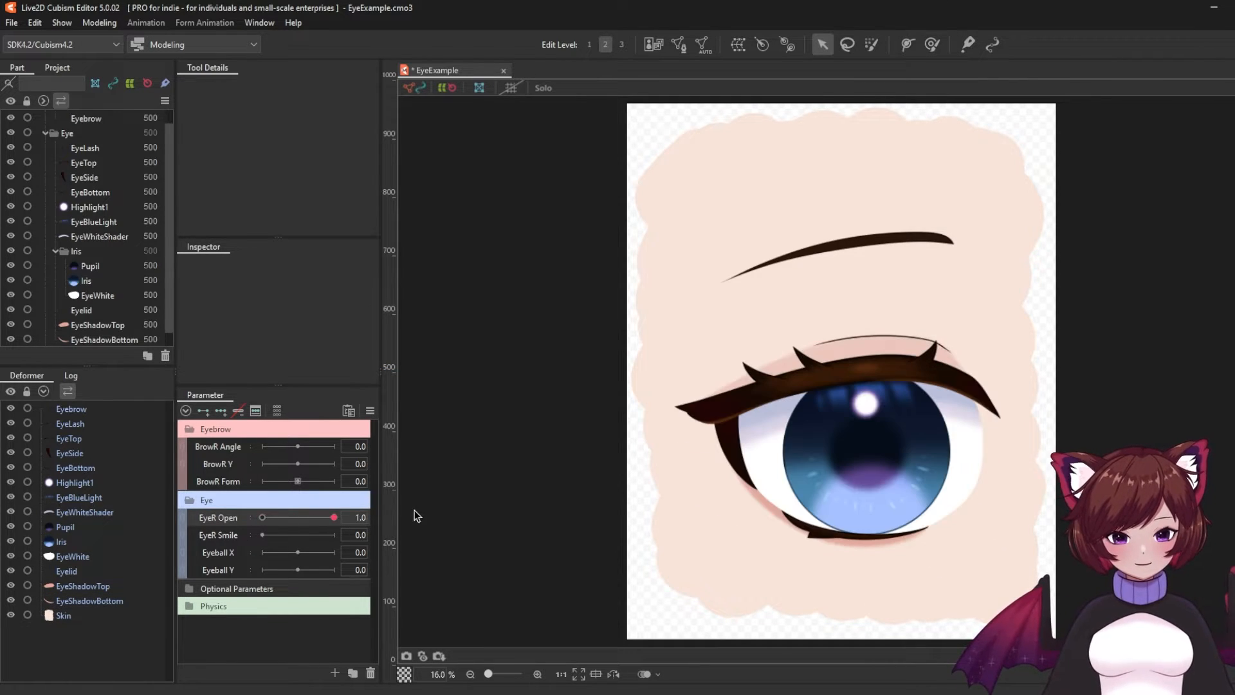
{"action": "left_click_drag", "start_coordinate": [320, 515], "coordinate": [221, 515]}
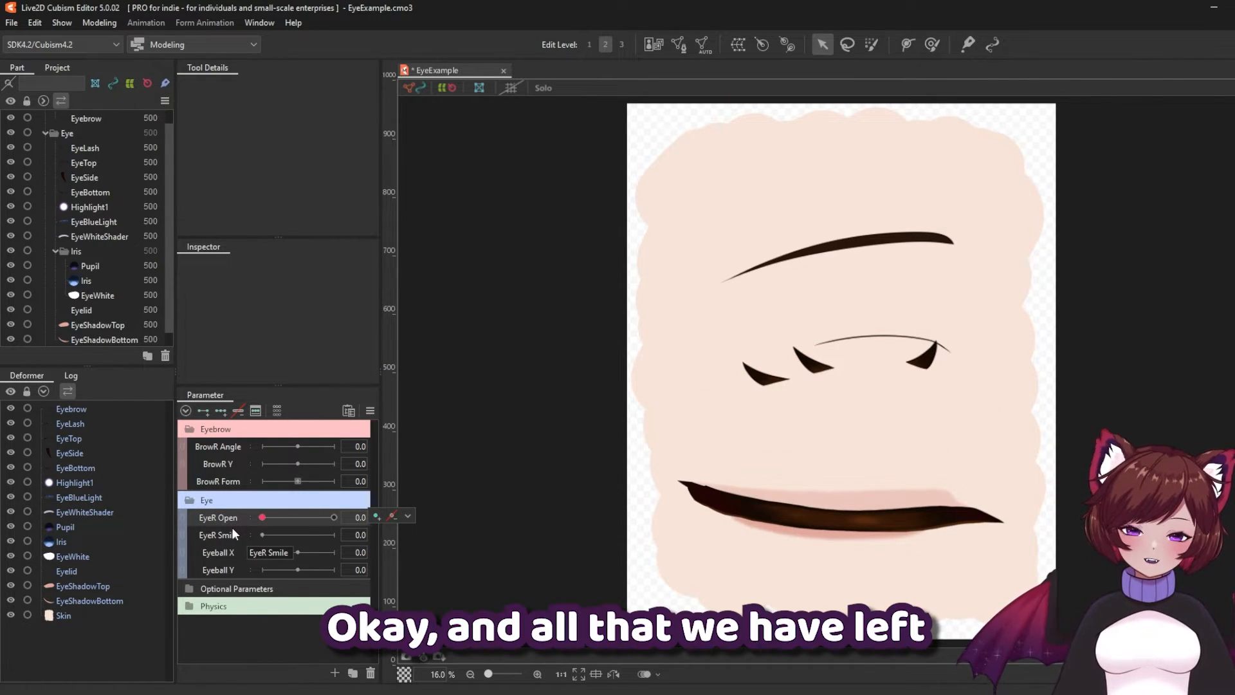
- At EyeR Open 0.0, flip EyeLash vertically and move it down to the lower edge of the closed lash
{"action": "left_click", "coordinate": [812, 368]}
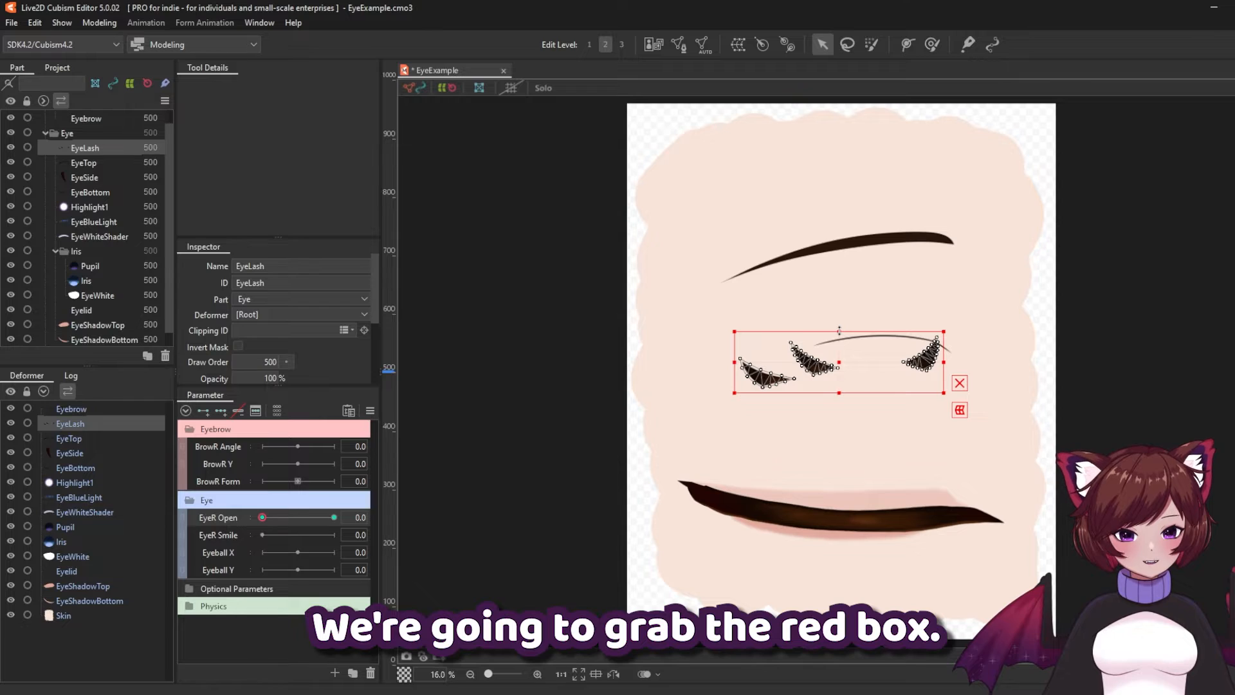
{"action": "left_click_drag", "start_coordinate": [839, 330], "coordinate": [839, 453]}
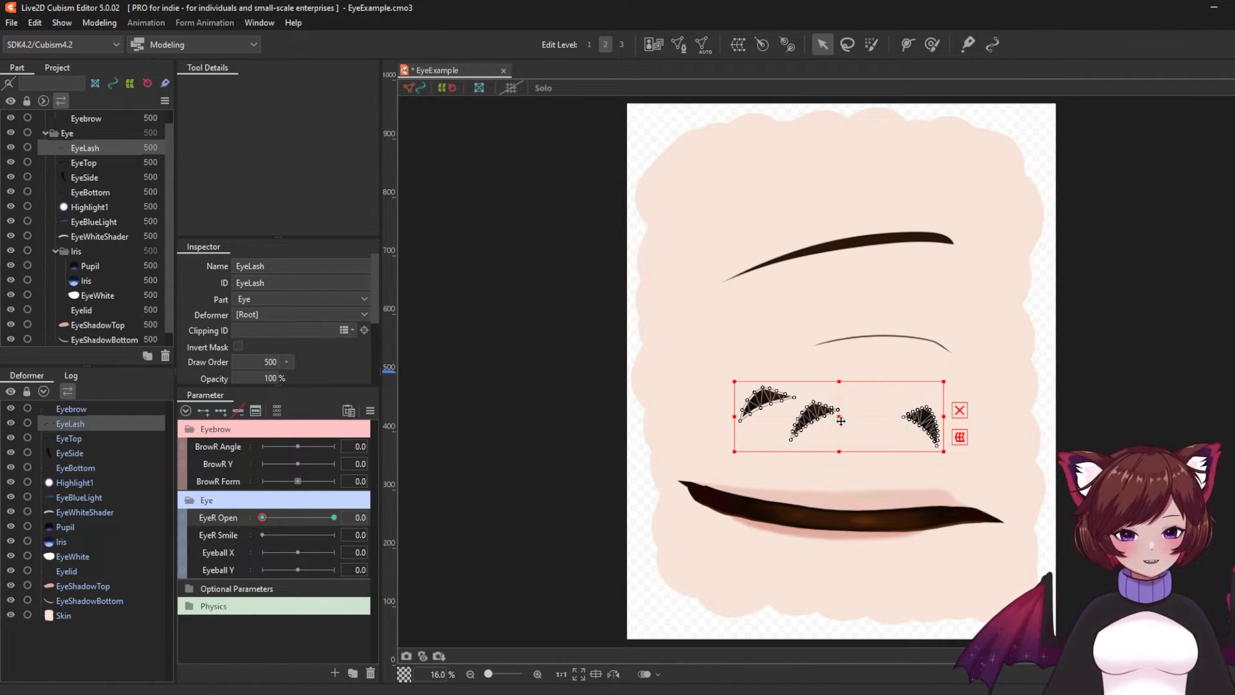
{"action": "key", "text": "Down"}
{"action": "key", "text": "Down"}
{"action": "key", "text": "Down"}
{"action": "key", "text": "Down"}
{"action": "key", "text": "Down"}
{"action": "key", "text": "Down"}
{"action": "key", "text": "Down"}
{"action": "key", "text": "Down"}
{"action": "key", "text": "Down"}
{"action": "key", "text": "Down"}
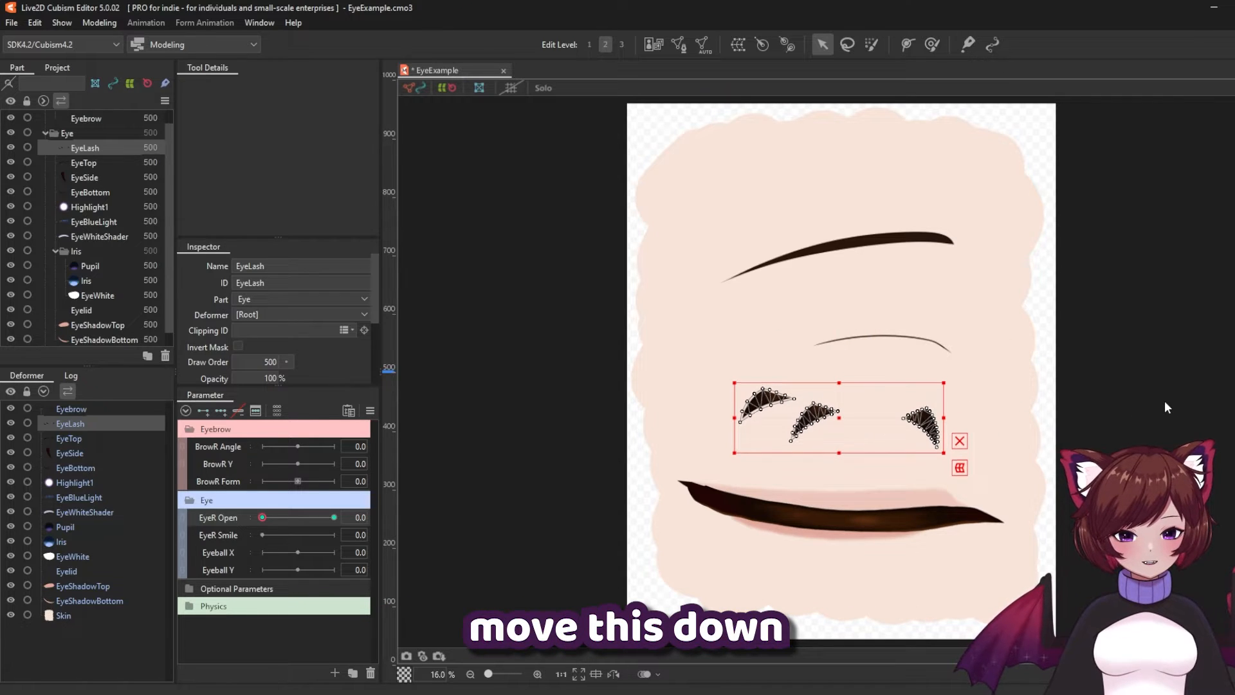
{"action": "key", "text": "Down"}
{"action": "key", "text": "Down"}
{"action": "key", "text": "Down"}
{"action": "key", "text": "Down"}
{"action": "key", "text": "Down"}
{"action": "key", "text": "Down"}
{"action": "key", "text": "Down"}
{"action": "key", "text": "Down"}
{"action": "key", "text": "Down"}
{"action": "key", "text": "Down"}
{"action": "key", "text": "Down"}
{"action": "key", "text": "Down"}
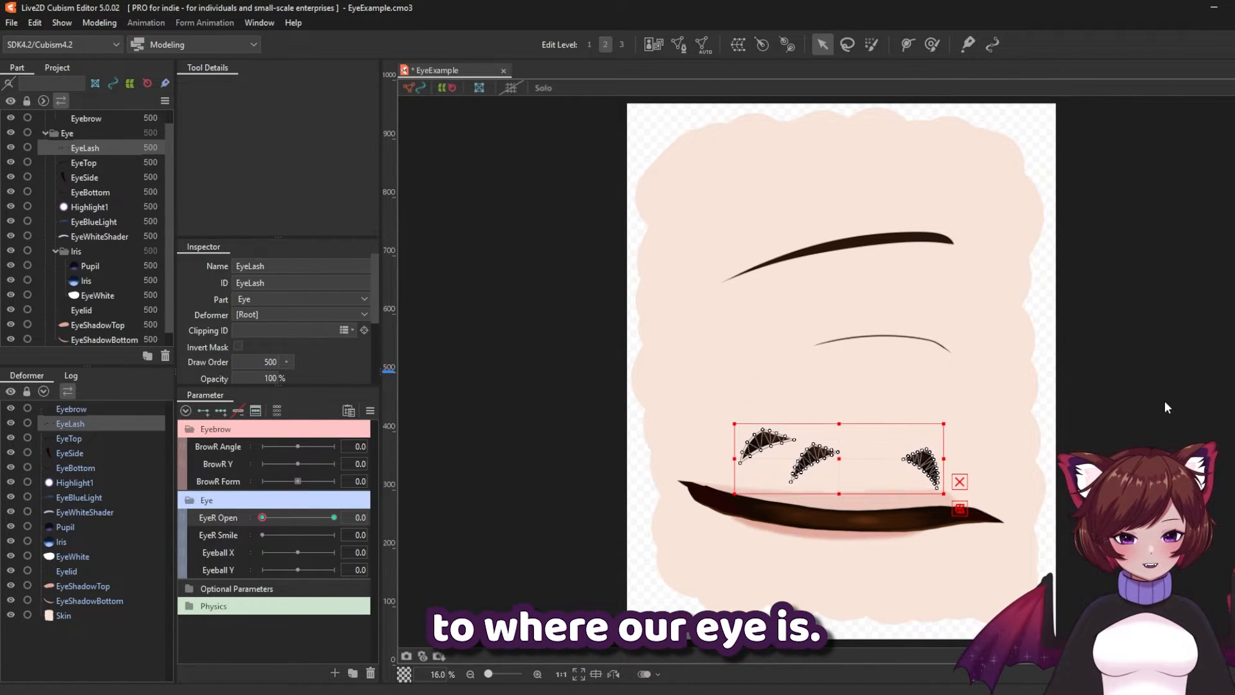
{"action": "key", "text": "Down"}
{"action": "key", "text": "Down"}
{"action": "key", "text": "Down"}
{"action": "key", "text": "Down"}
{"action": "key", "text": "Down"}
{"action": "key", "text": "Down"}
{"action": "key", "text": "Down"}
{"action": "key", "text": "Down"}
{"action": "key", "text": "Down"}
{"action": "key", "text": "Down"}
{"action": "key", "text": "Down"}
{"action": "key", "text": "Down"}
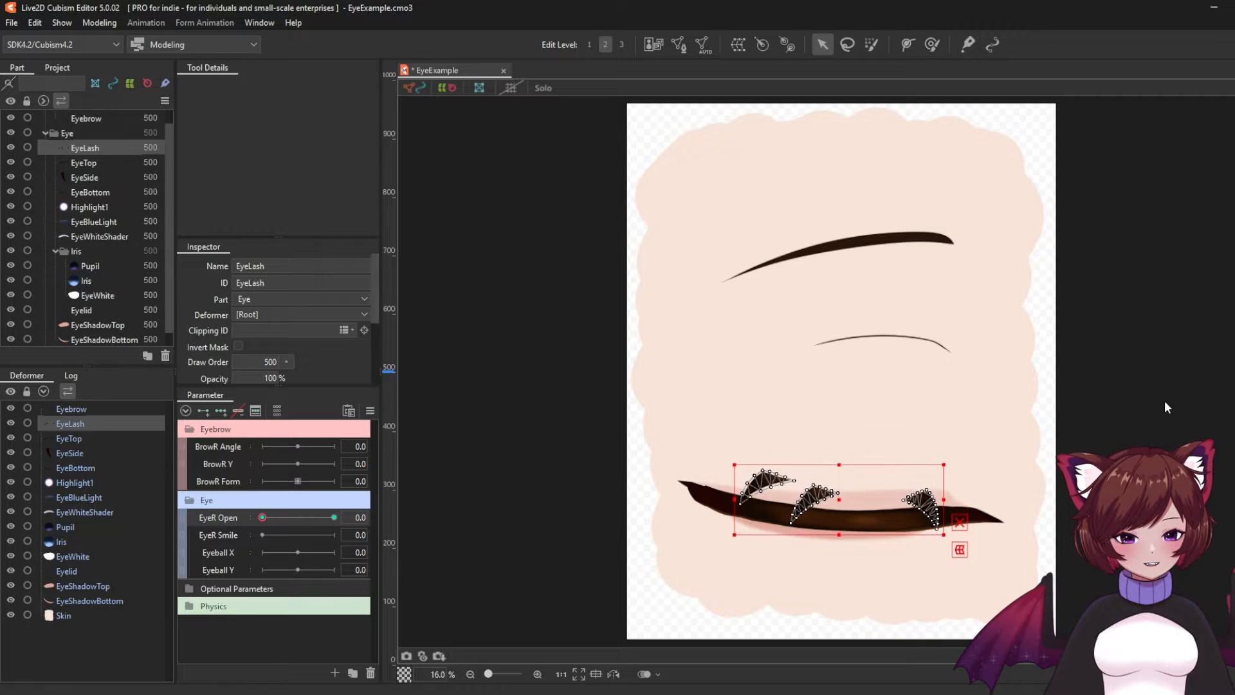
{"action": "key", "text": "Down"}
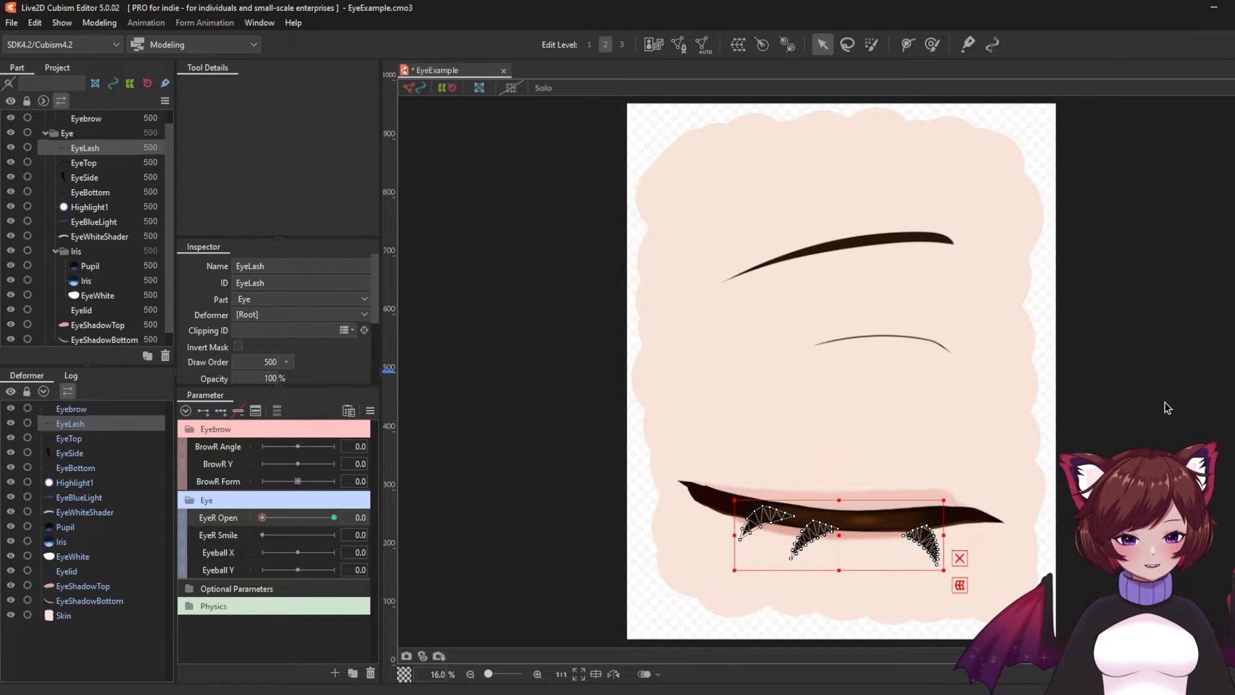
{"action": "key", "text": "Down"}
{"action": "key", "text": "Down"}
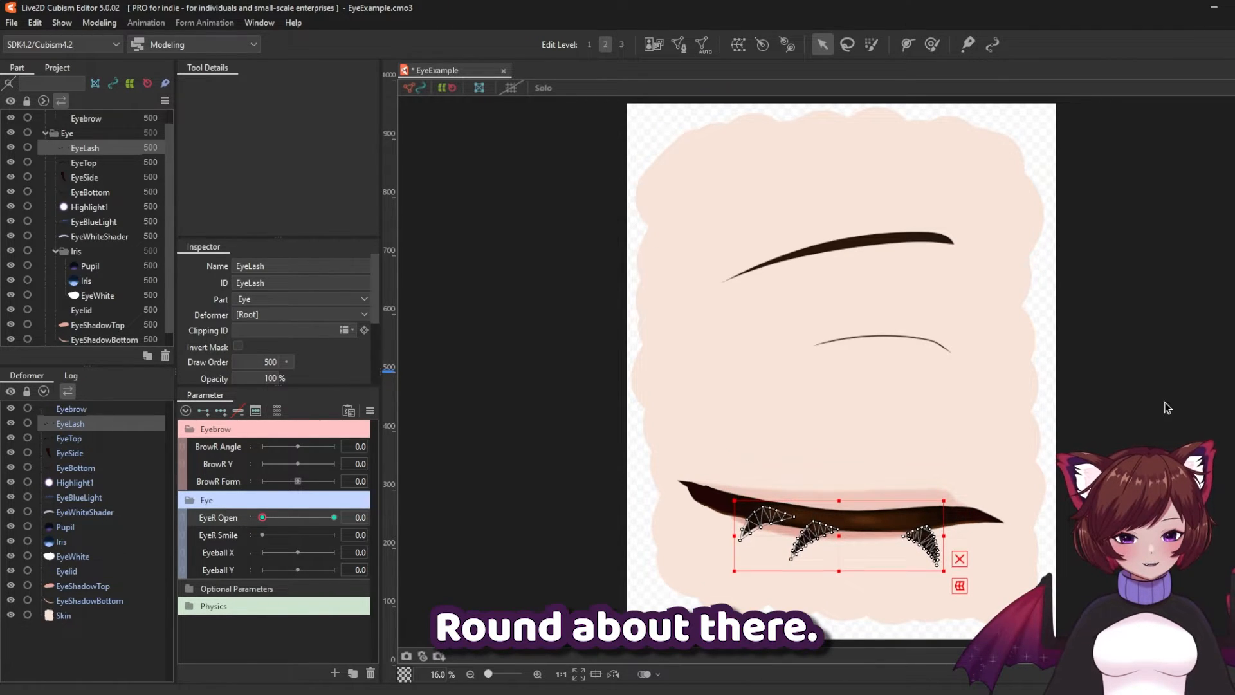
{"action": "key", "text": "Up"}
{"action": "key", "text": "Down"}
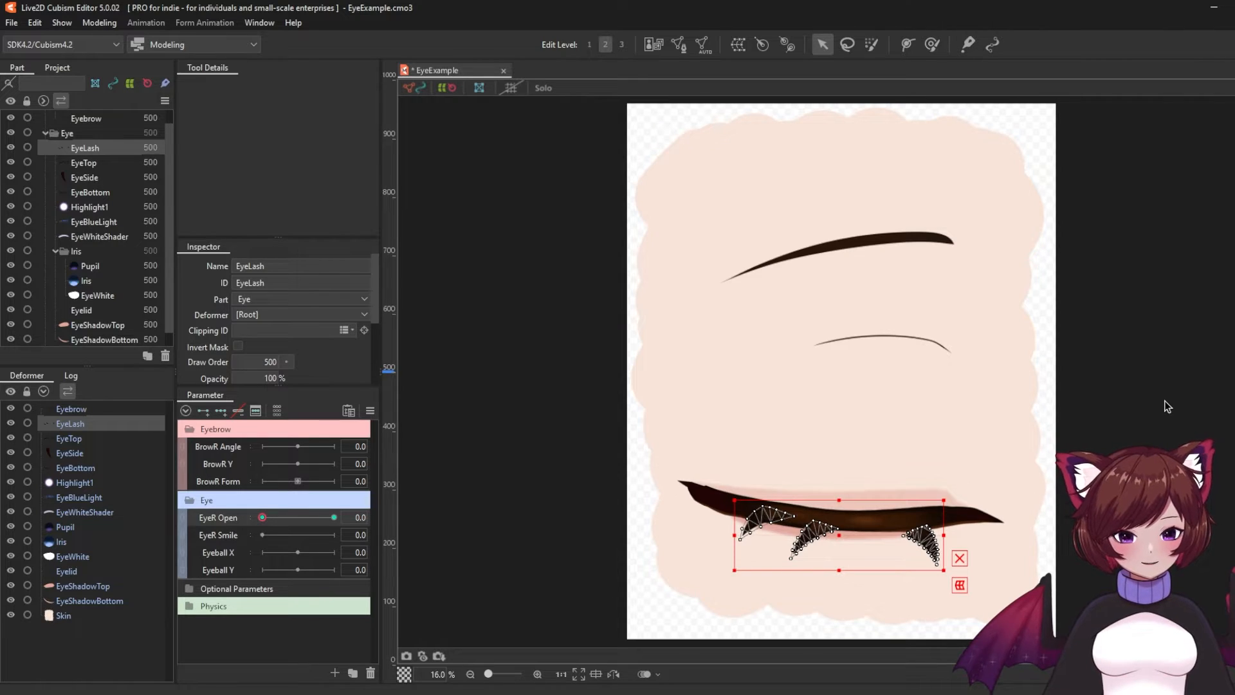
- Start a temporary path deformation on EyeLash and place four path points along the closed lash
{"action": "left_click", "coordinate": [103, 22]}
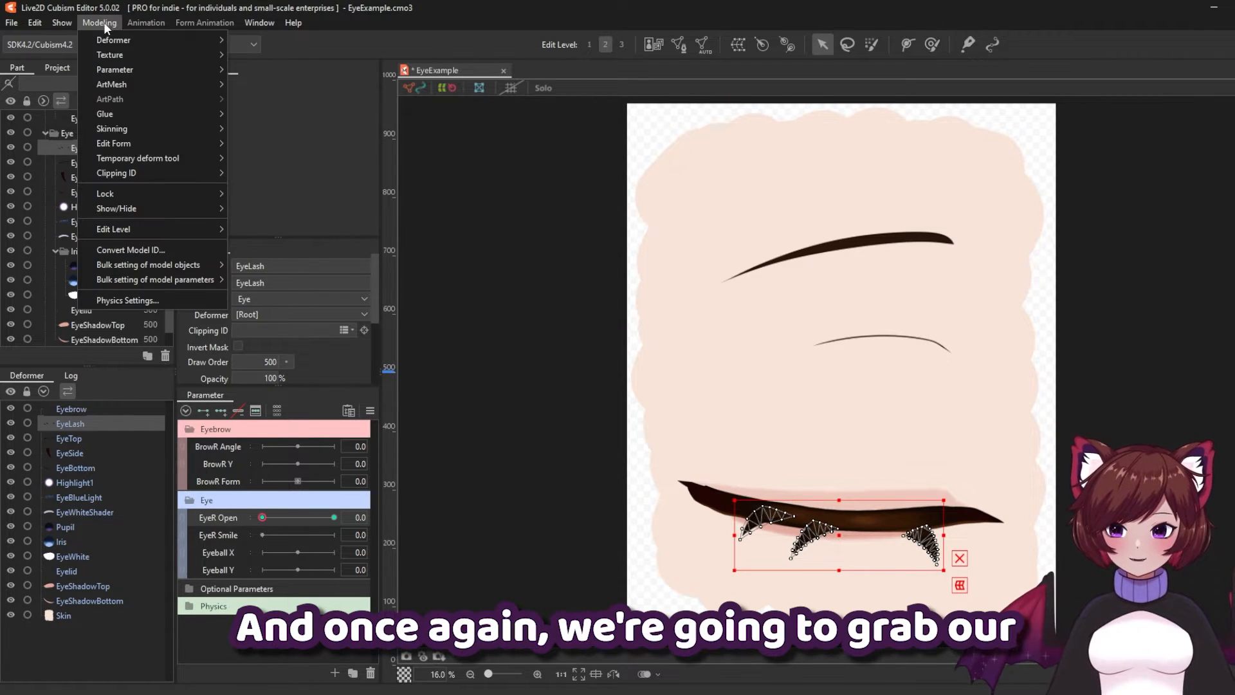
{"action": "mouse_move", "coordinate": [186, 158]}
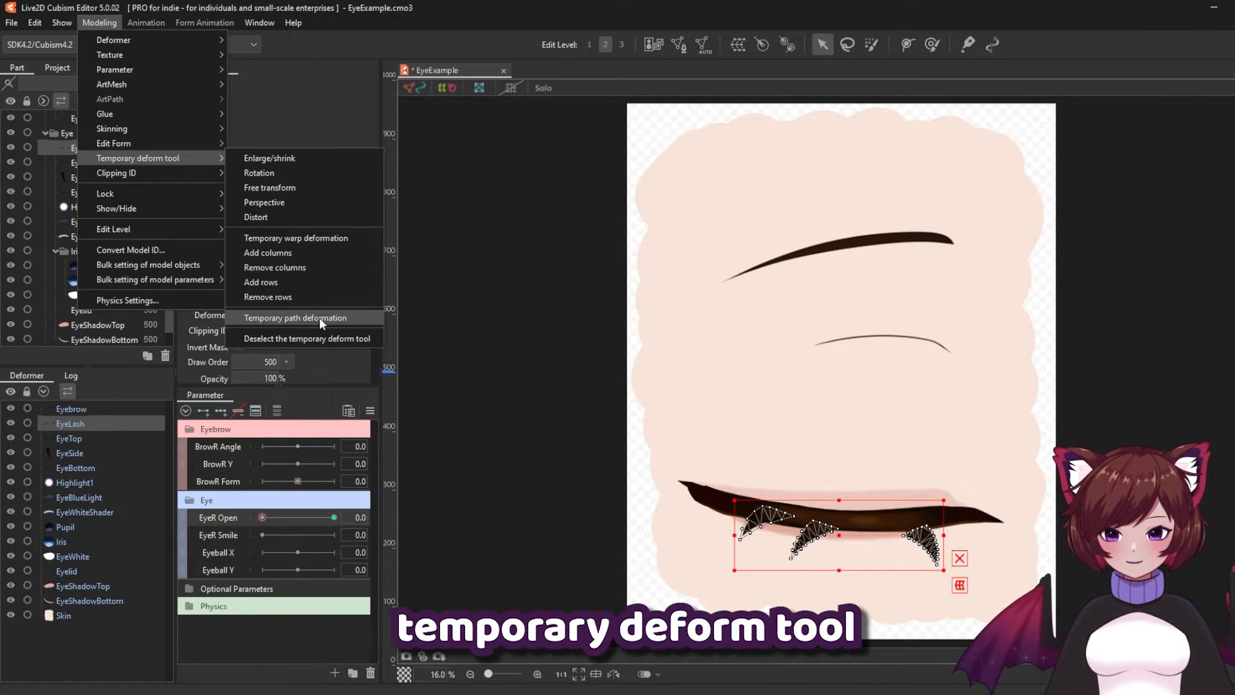
{"action": "left_click", "coordinate": [299, 319]}
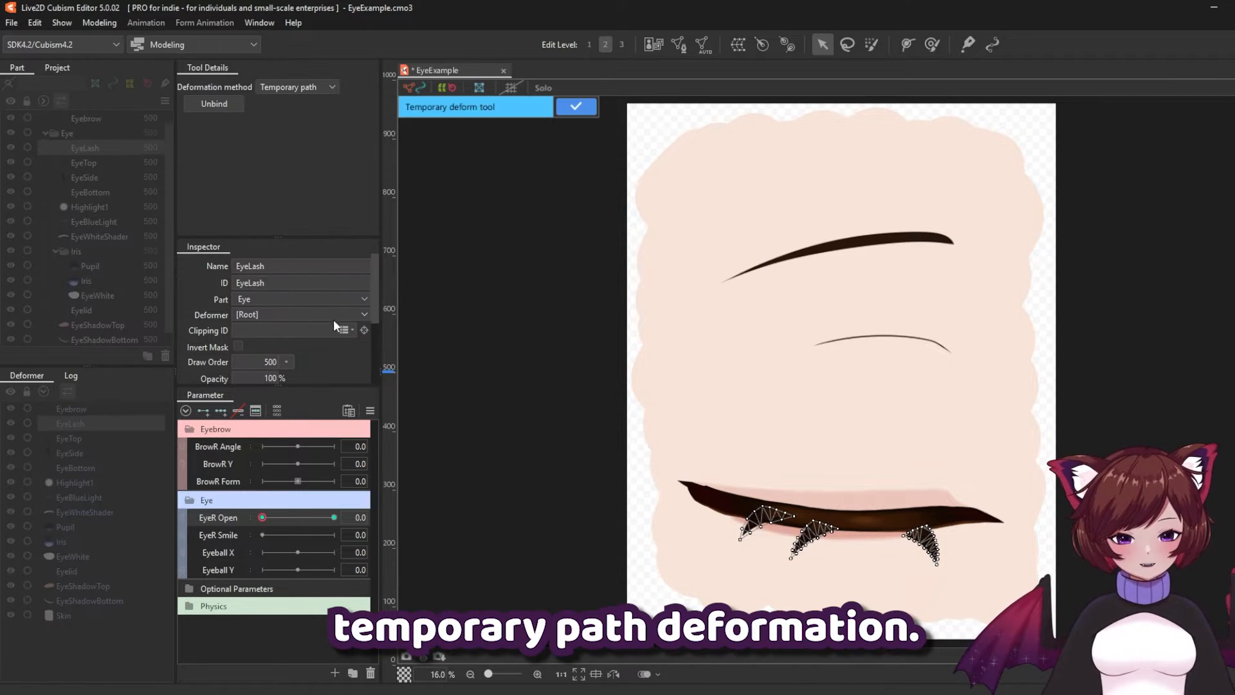
{"action": "left_click", "coordinate": [747, 504]}
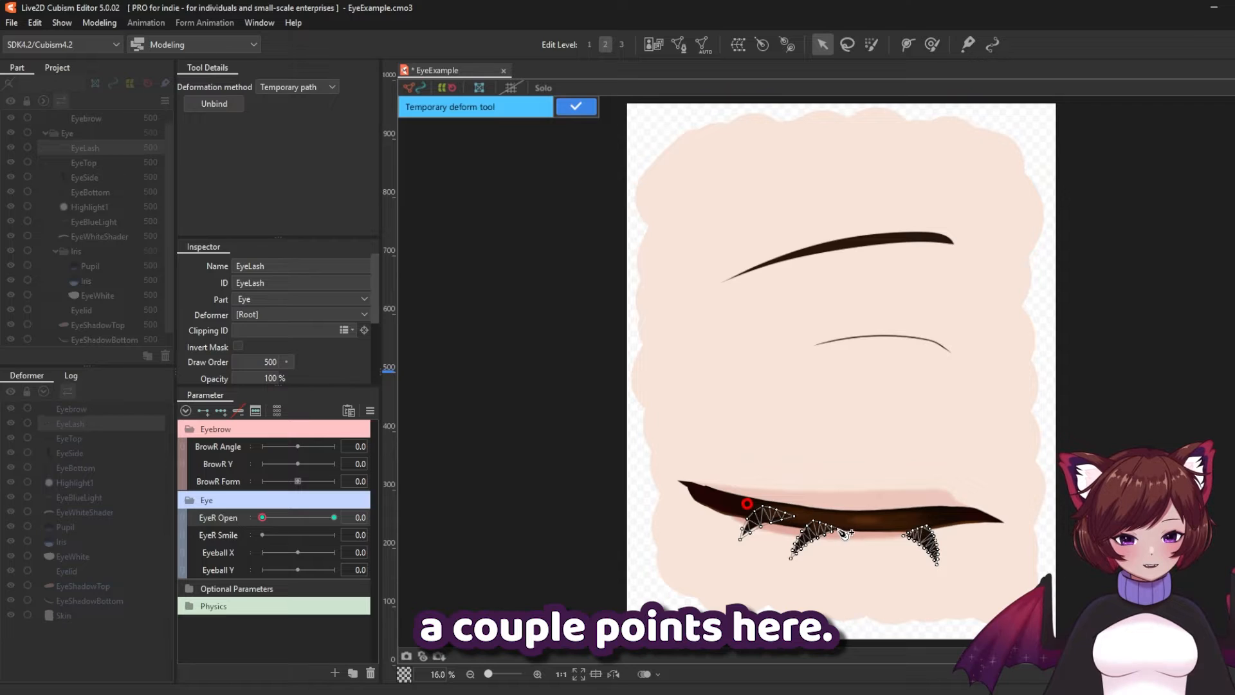
{"action": "left_click", "coordinate": [804, 521]}
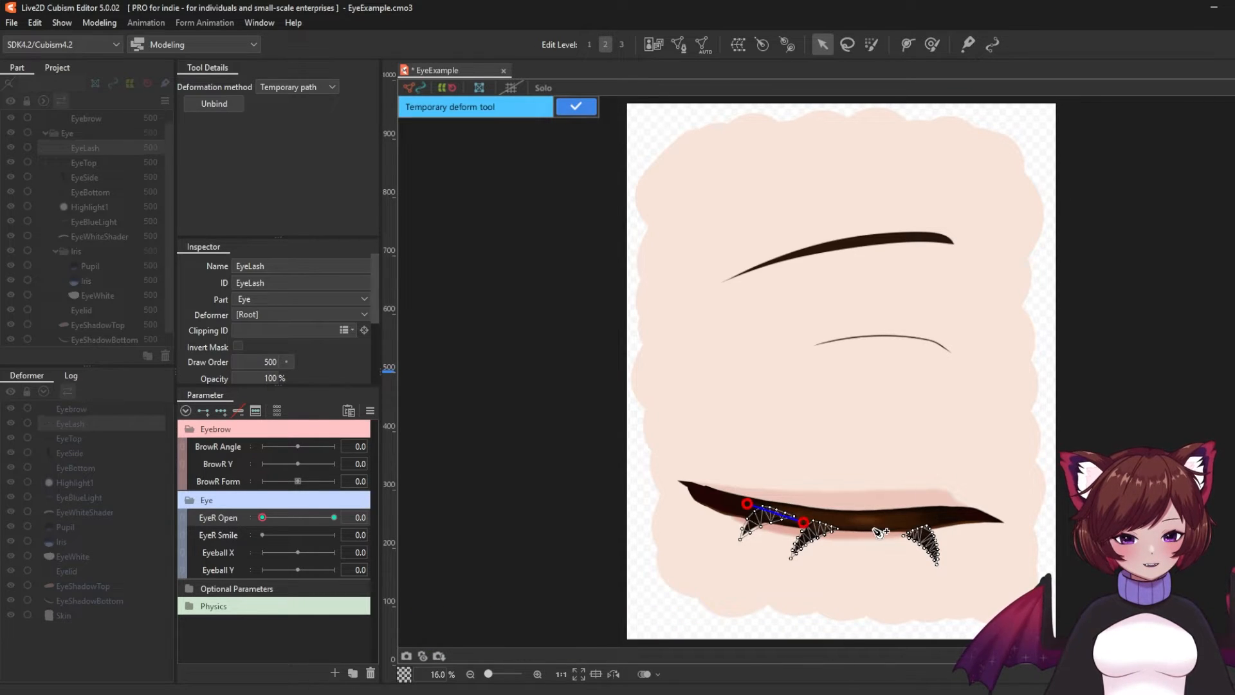
{"action": "left_click", "coordinate": [877, 532]}
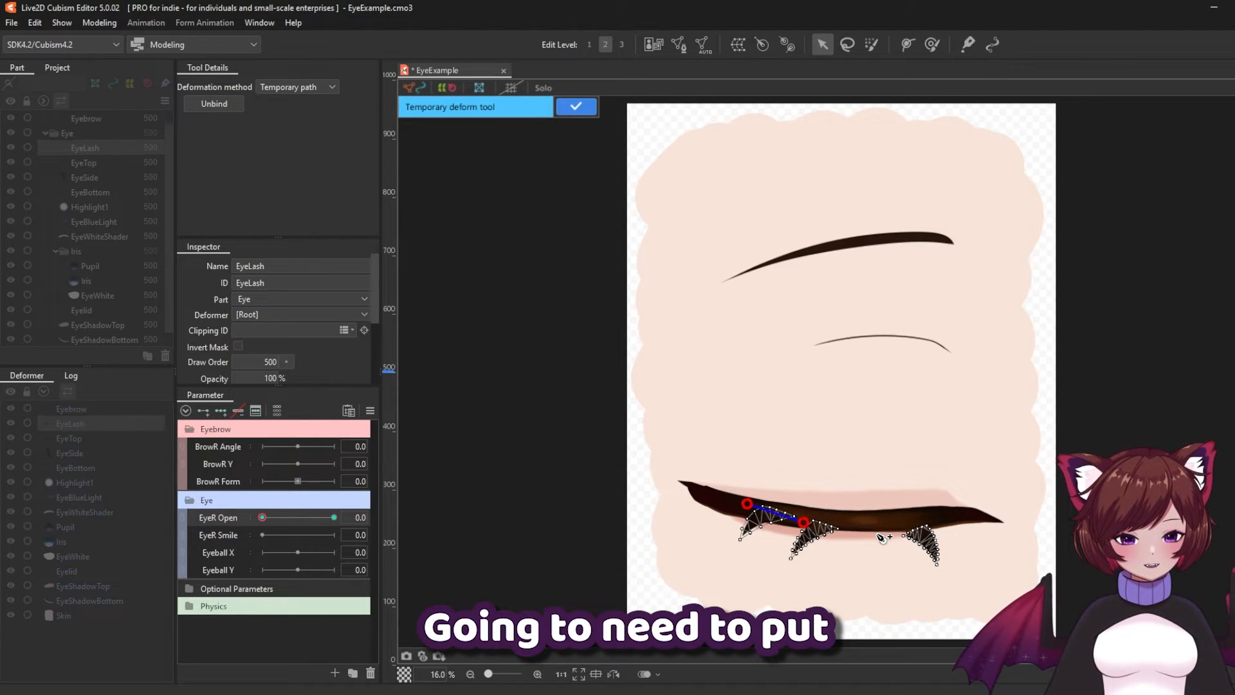
{"action": "left_click", "coordinate": [950, 519]}
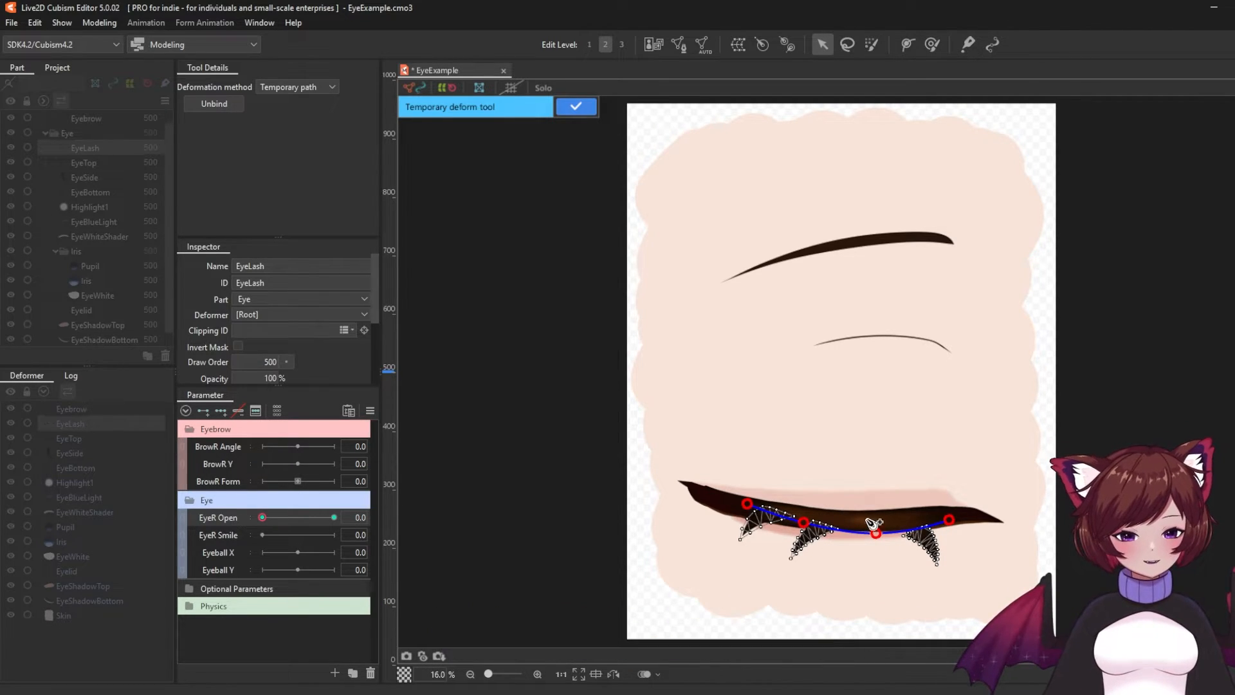
- Raise the EyeLash path points into the closed lash, apply the deformation, and preview the motion by opening the eye to 1.0
{"action": "left_click_drag", "start_coordinate": [879, 531], "coordinate": [879, 524]}
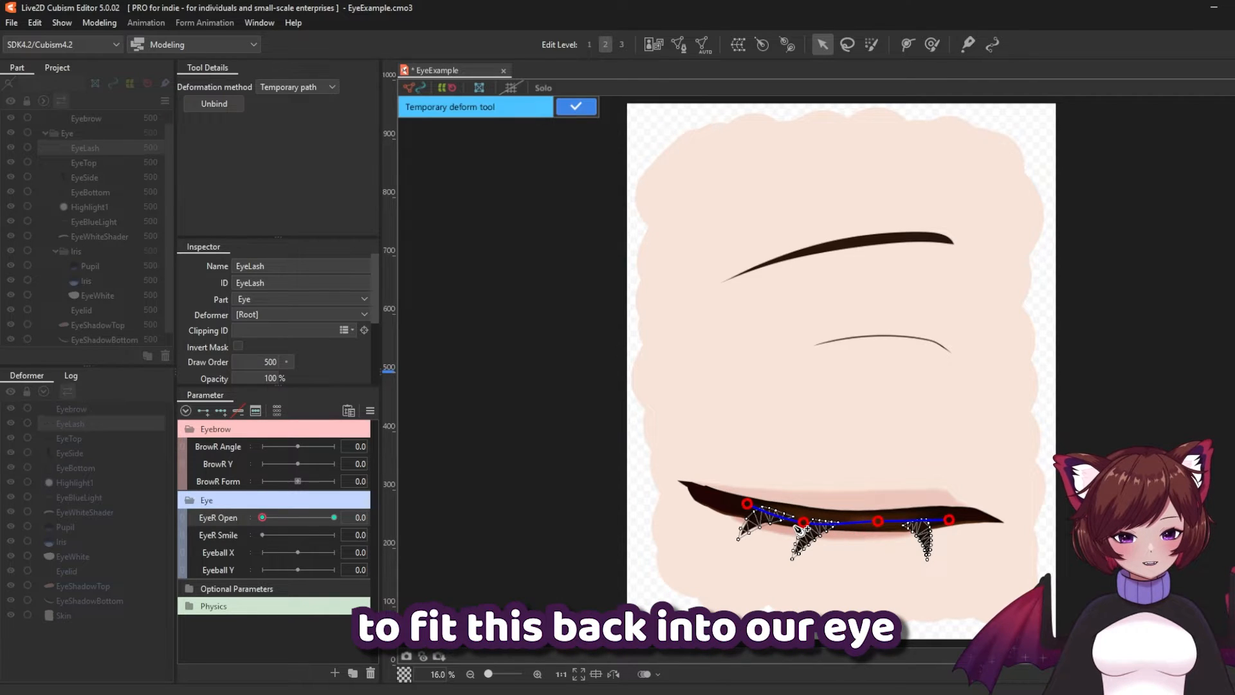
{"action": "left_click_drag", "start_coordinate": [802, 523], "coordinate": [803, 519]}
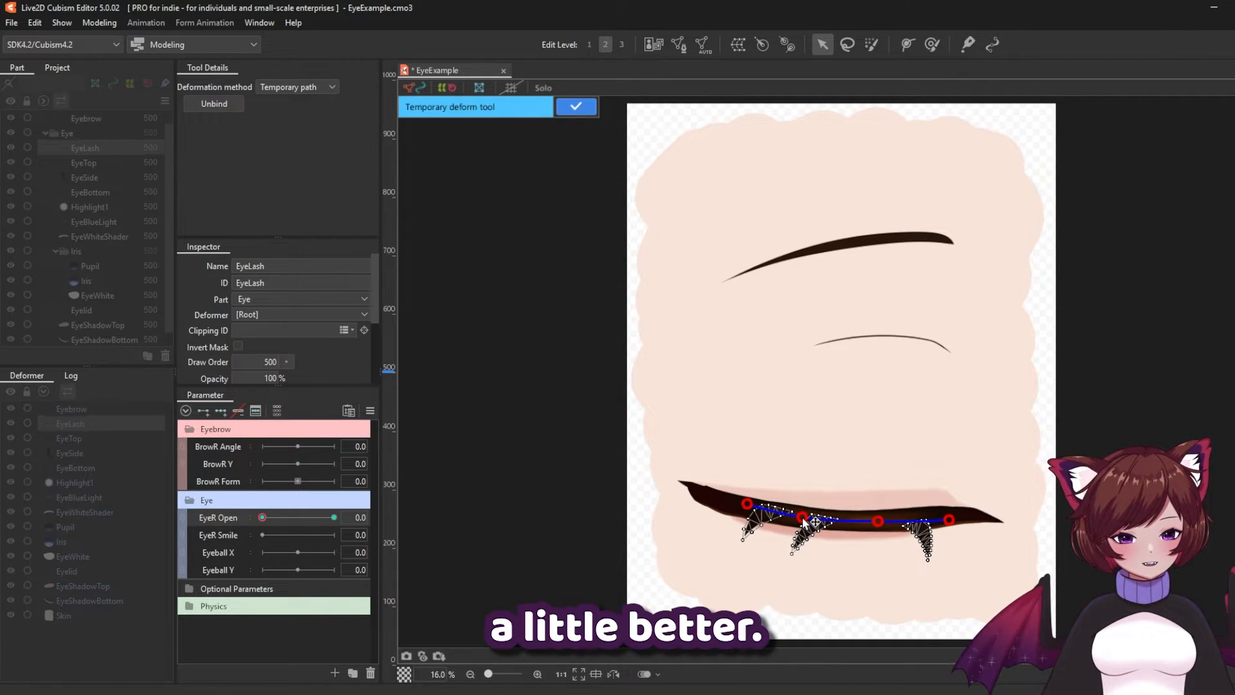
{"action": "left_click_drag", "start_coordinate": [949, 520], "coordinate": [878, 520]}
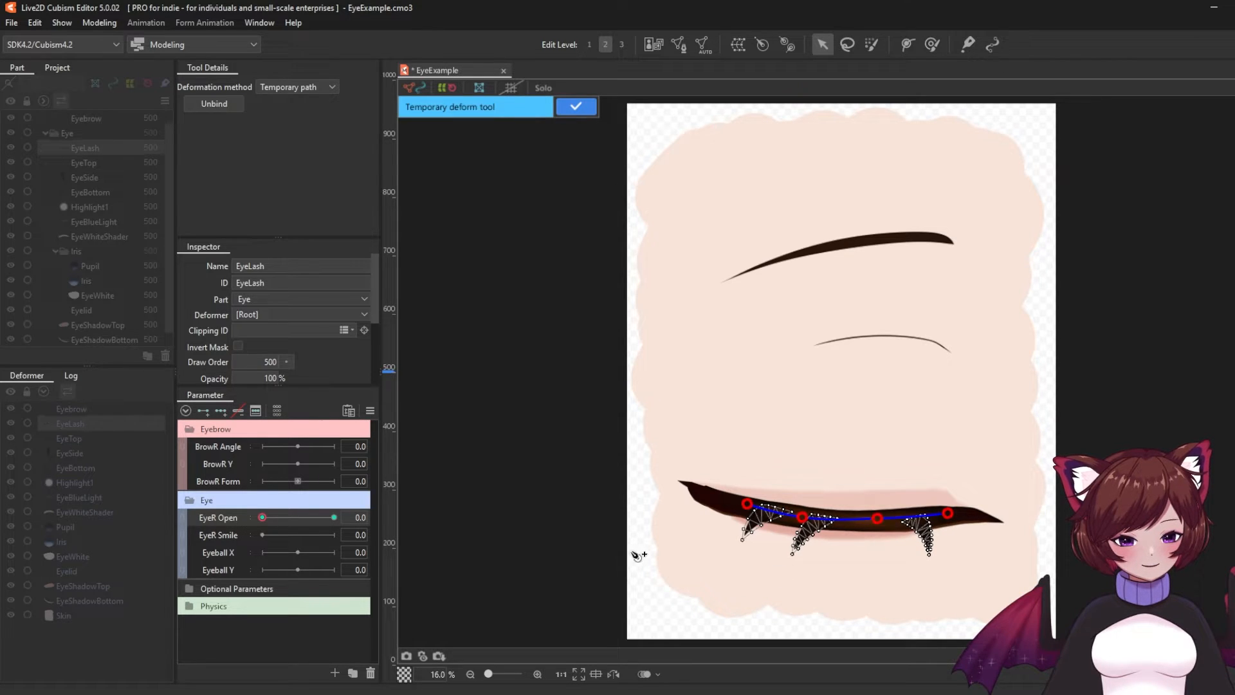
{"action": "left_click", "coordinate": [577, 107]}
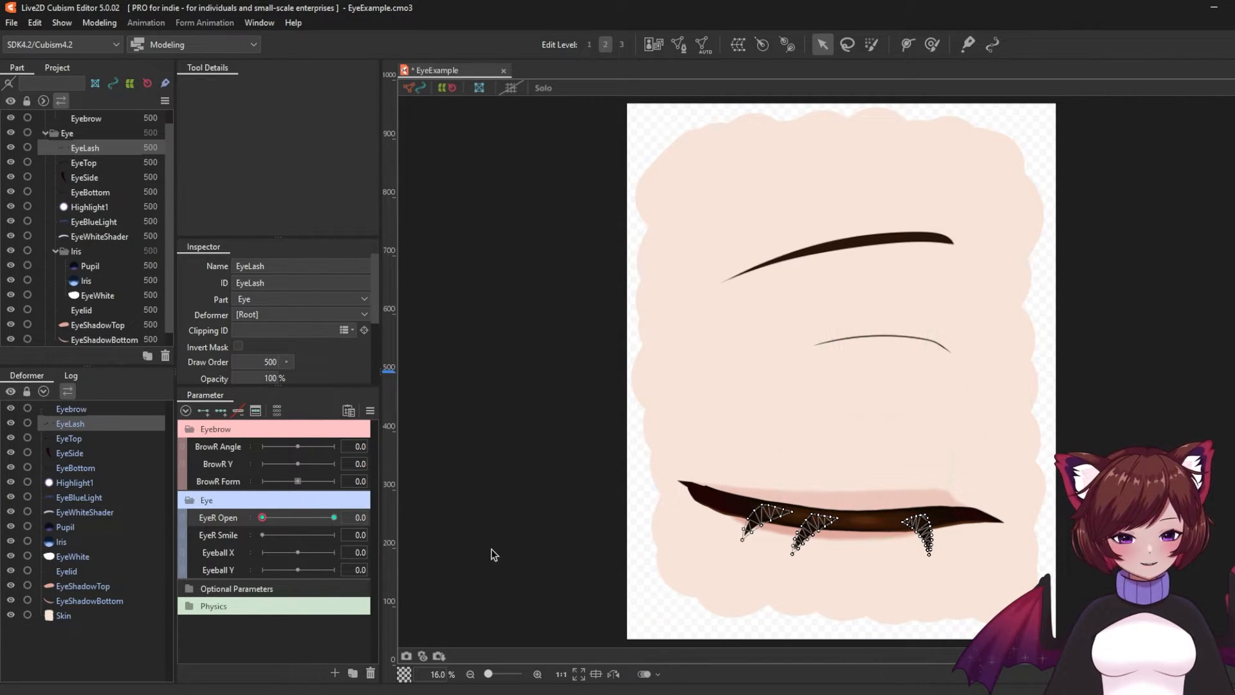
{"action": "left_click", "coordinate": [508, 518]}
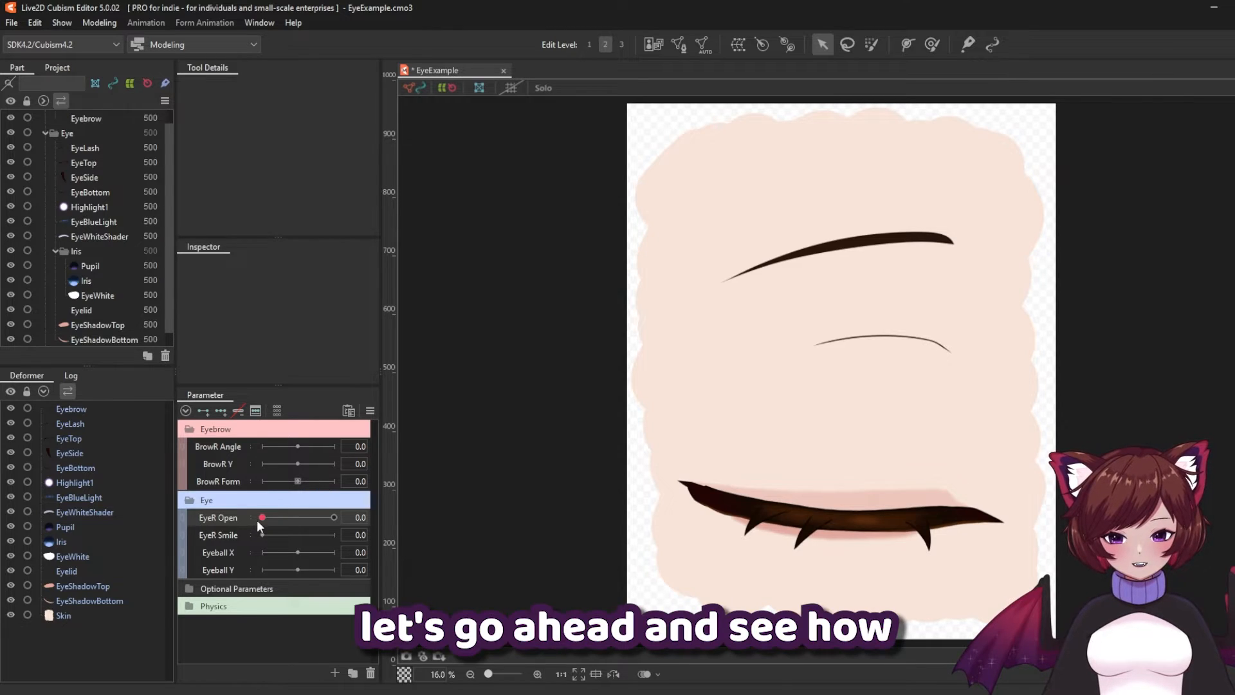
{"action": "left_click_drag", "start_coordinate": [257, 520], "coordinate": [356, 517]}
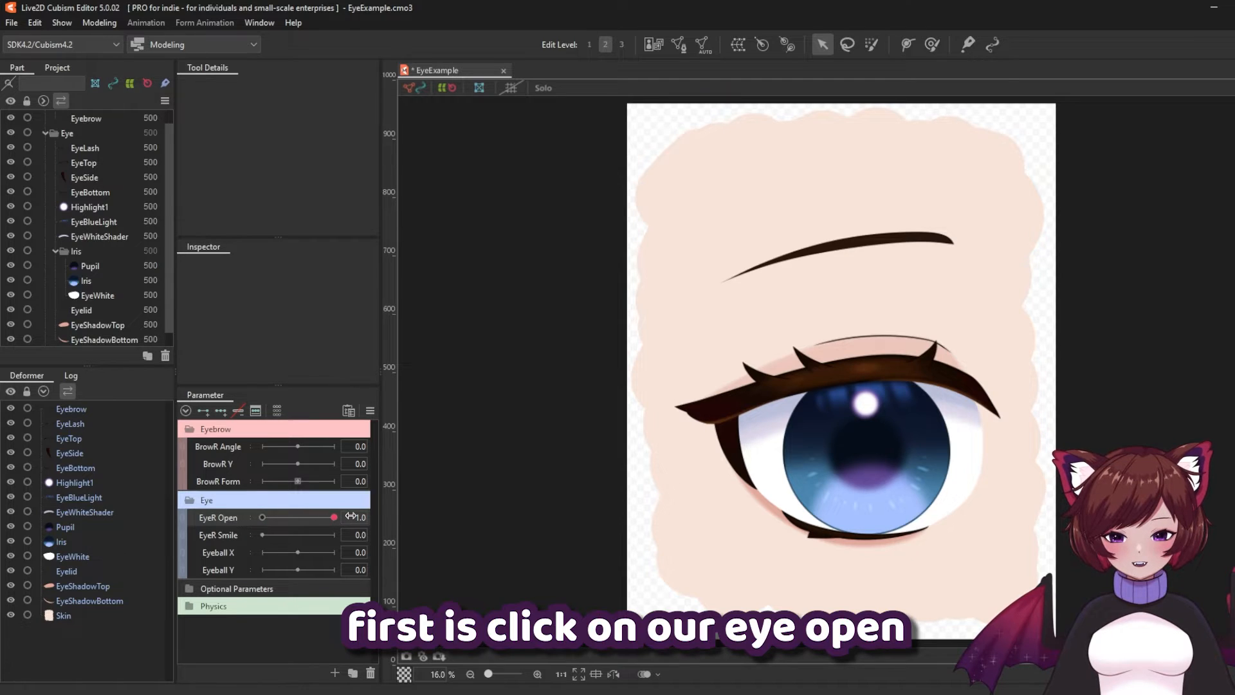
- Select every object keyed on the EyeR Open parameter
{"action": "left_click", "coordinate": [350, 517]}
{"action": "left_click", "coordinate": [393, 517]}
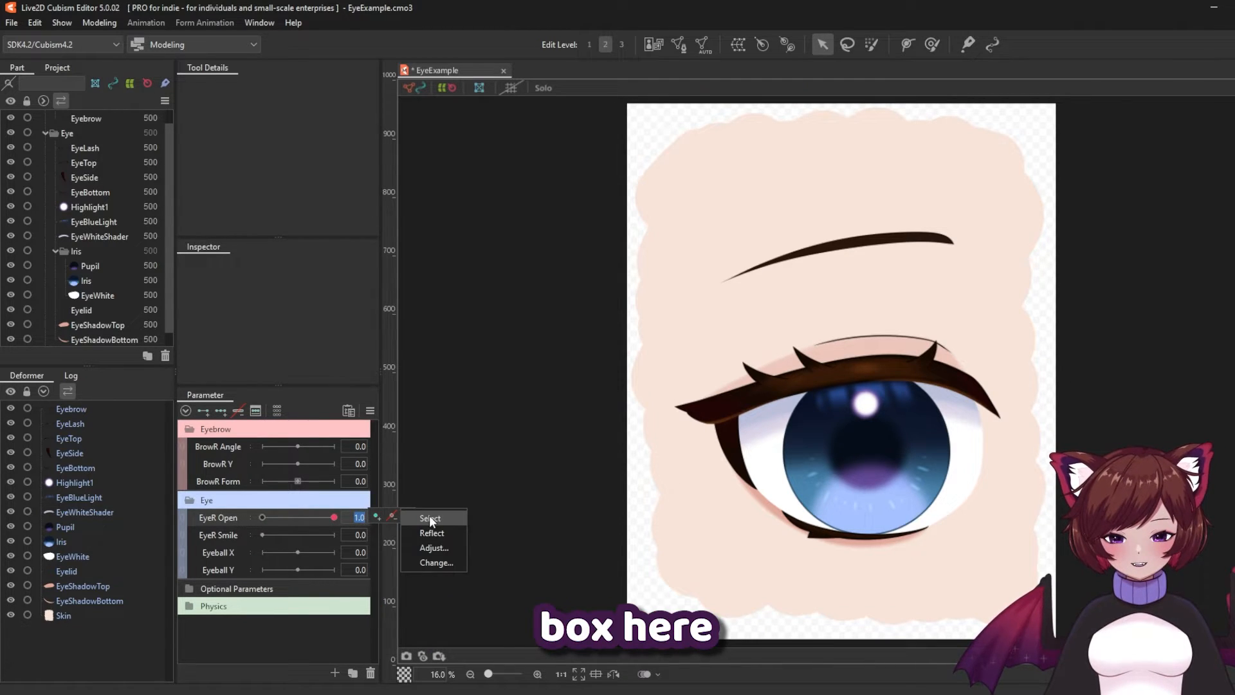
{"action": "left_click", "coordinate": [429, 518]}
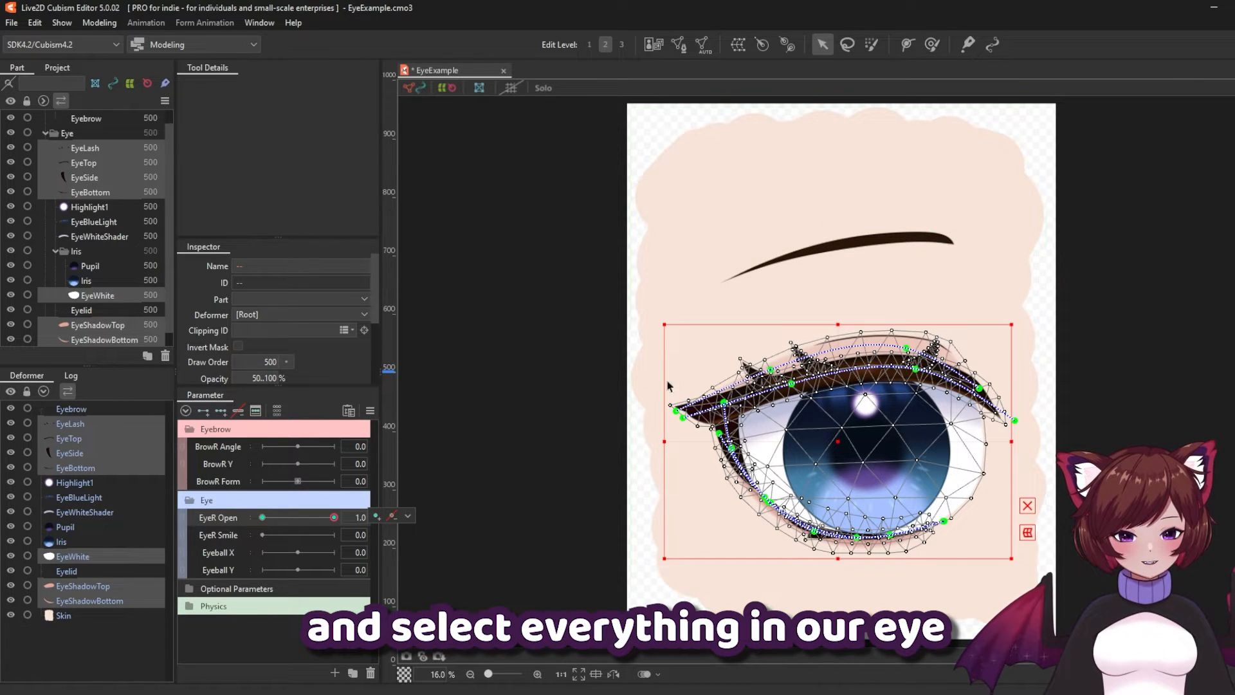
{"action": "left_click", "coordinate": [352, 516]}
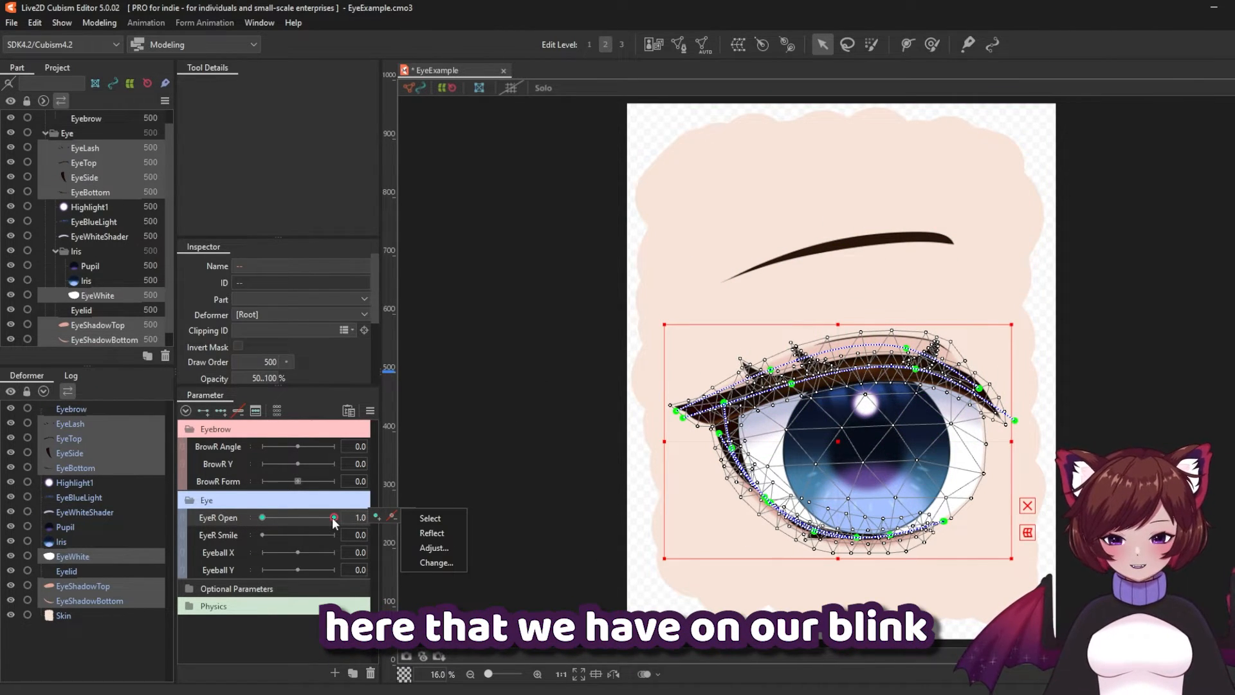
- Close the eye at EyeR Open 0.0 and add two keyforms on EyeR Smile for the selected eye parts
{"action": "left_click_drag", "start_coordinate": [332, 517], "coordinate": [257, 527]}
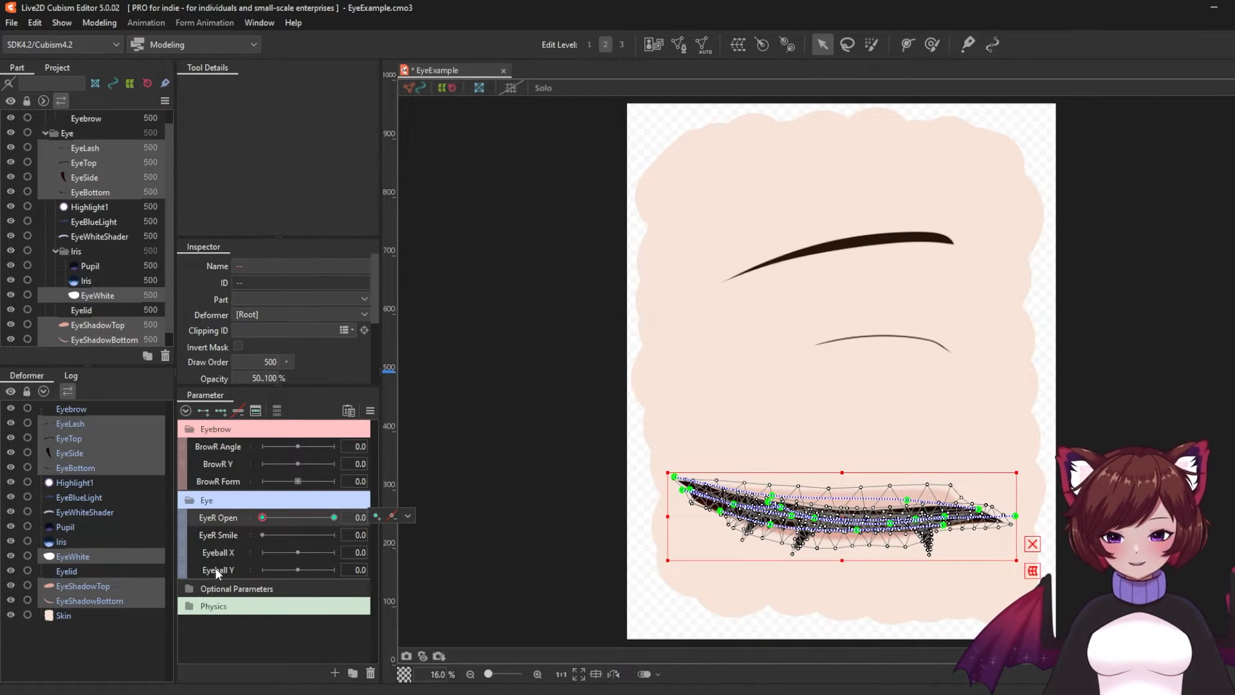
{"action": "left_click", "coordinate": [216, 536]}
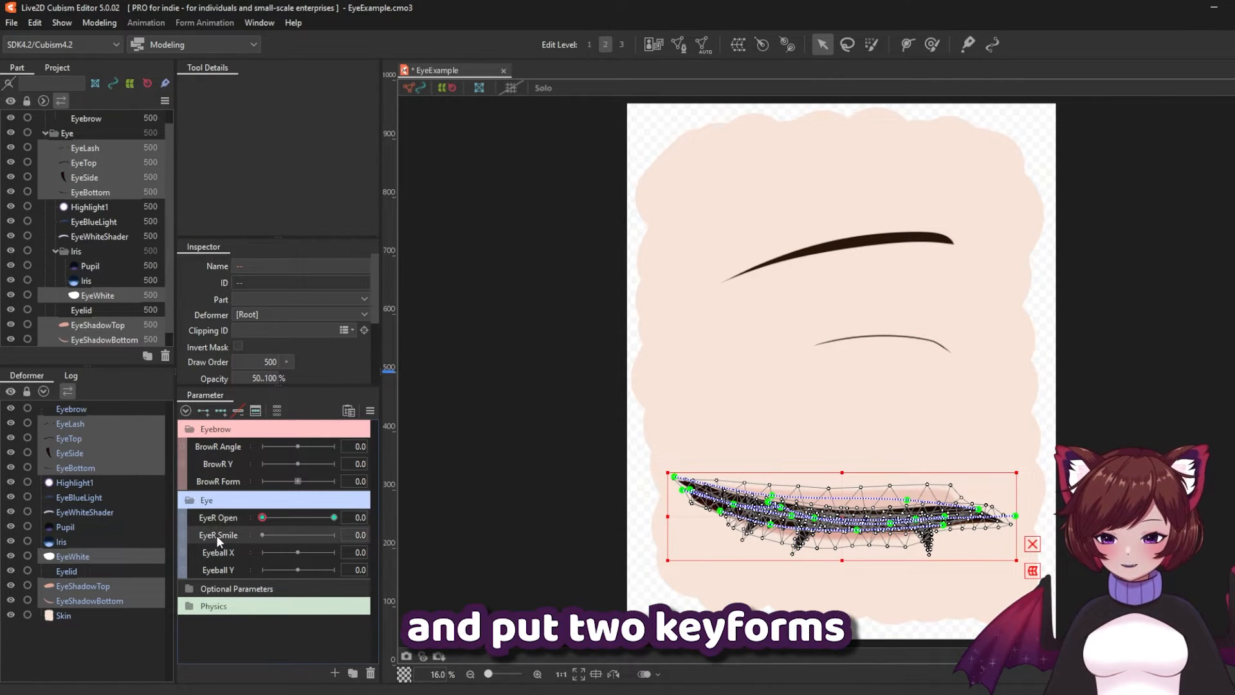
{"action": "left_click", "coordinate": [202, 414]}
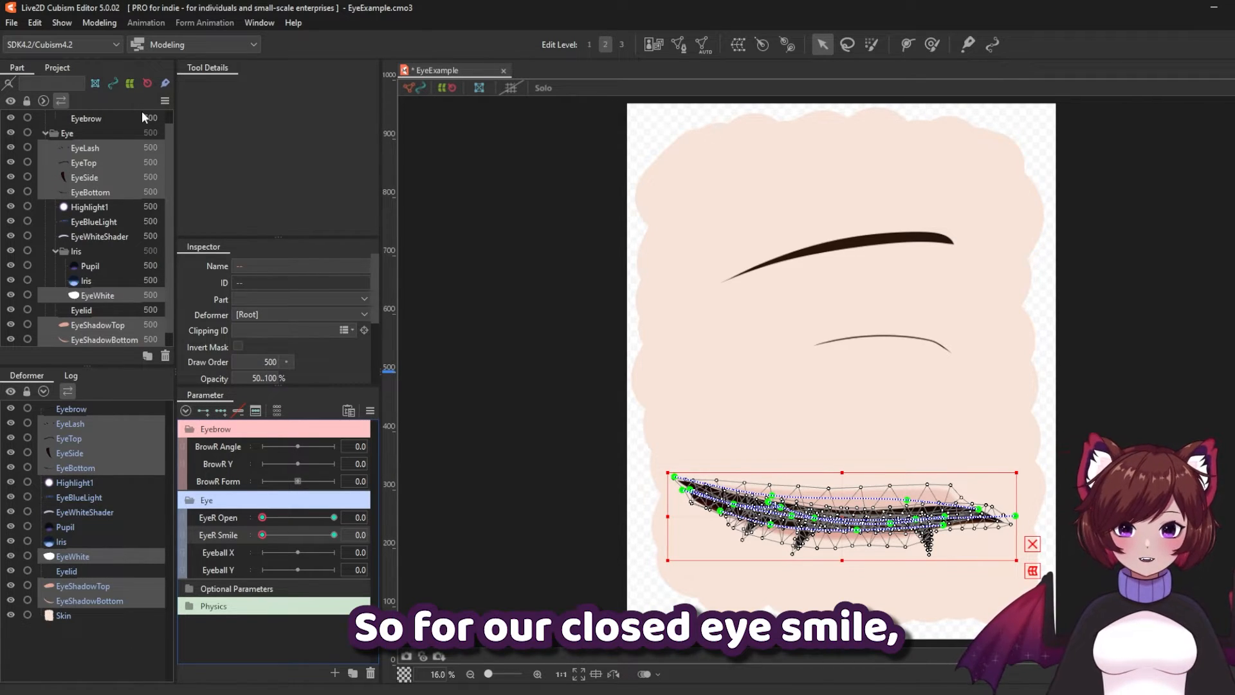
- Start a temporary path deformation on the selected eye parts and place four path points across the closed eye
{"action": "left_click", "coordinate": [108, 25]}
{"action": "mouse_move", "coordinate": [164, 160]}
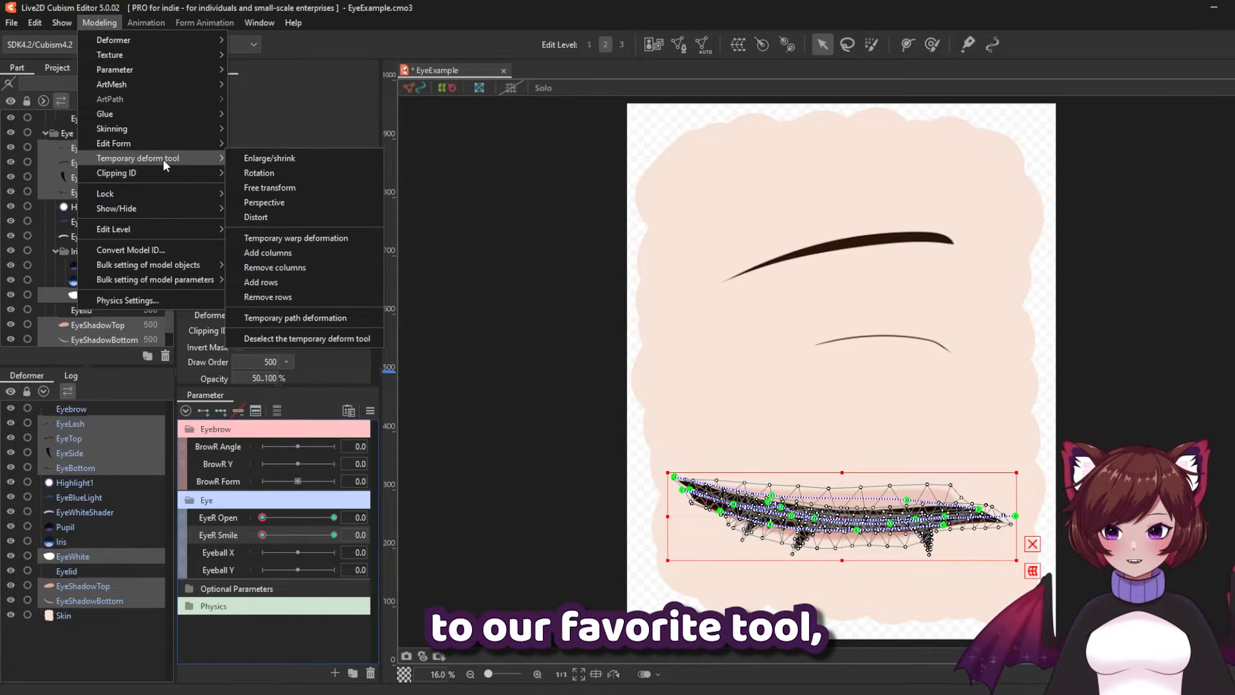
{"action": "left_click", "coordinate": [343, 319]}
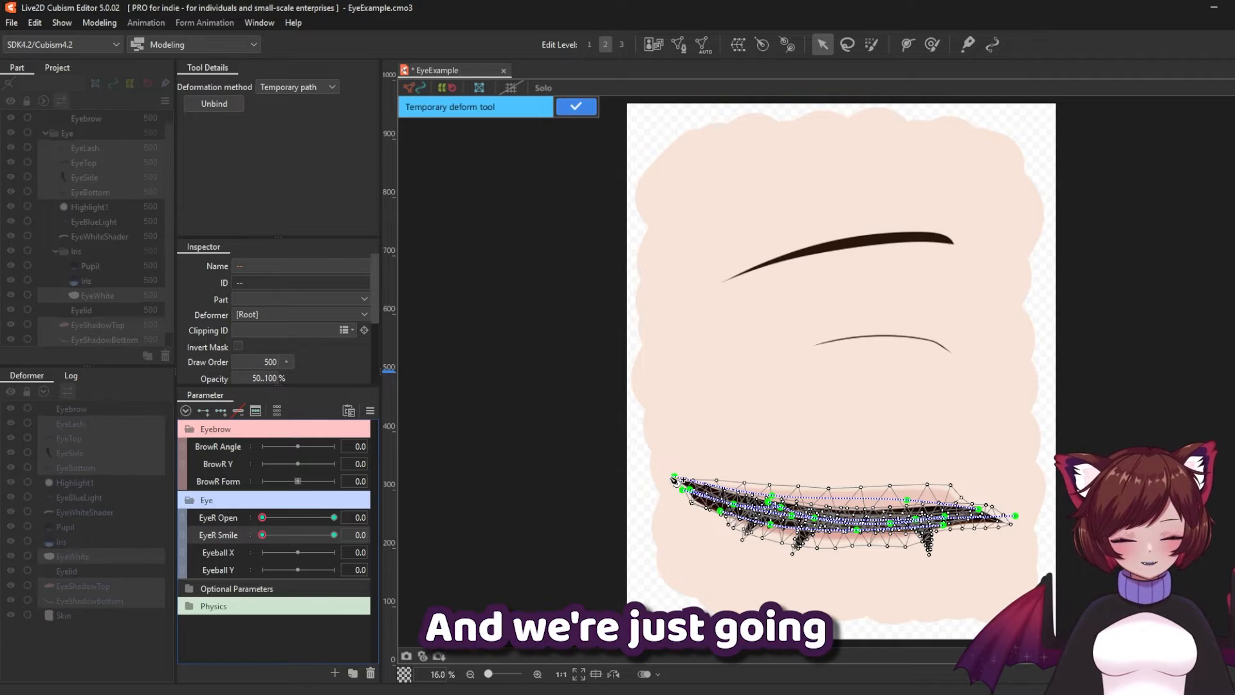
{"action": "left_click", "coordinate": [673, 478]}
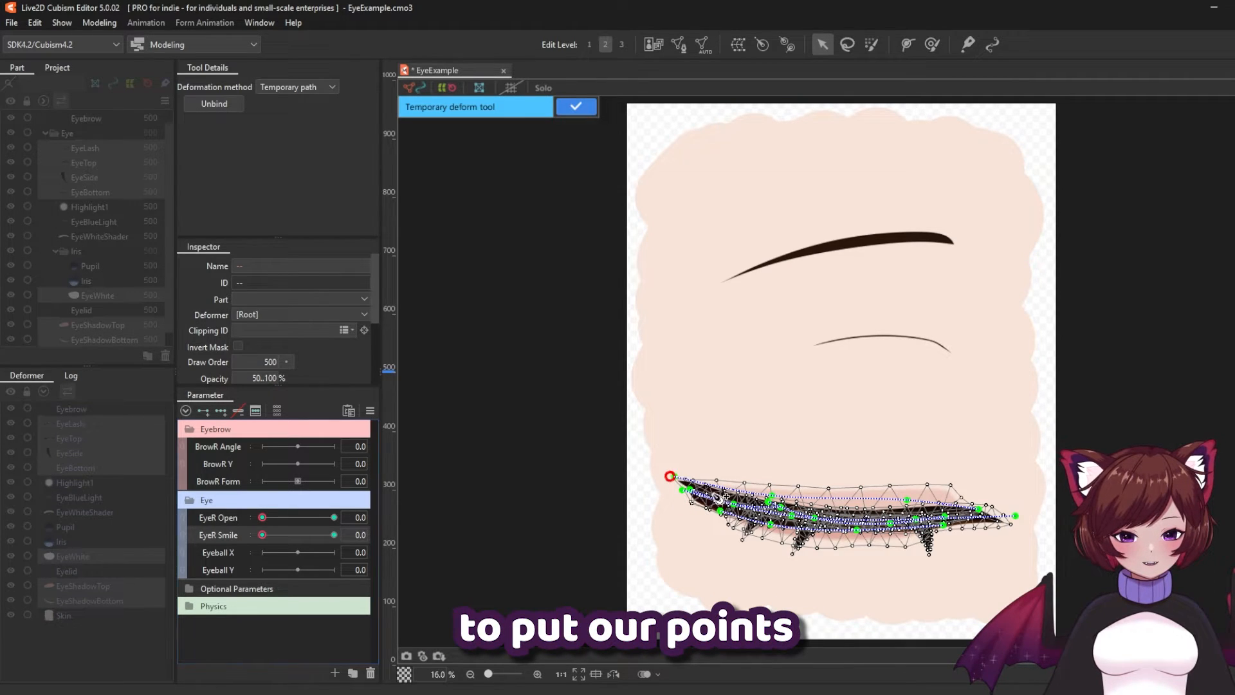
{"action": "left_click", "coordinate": [792, 516]}
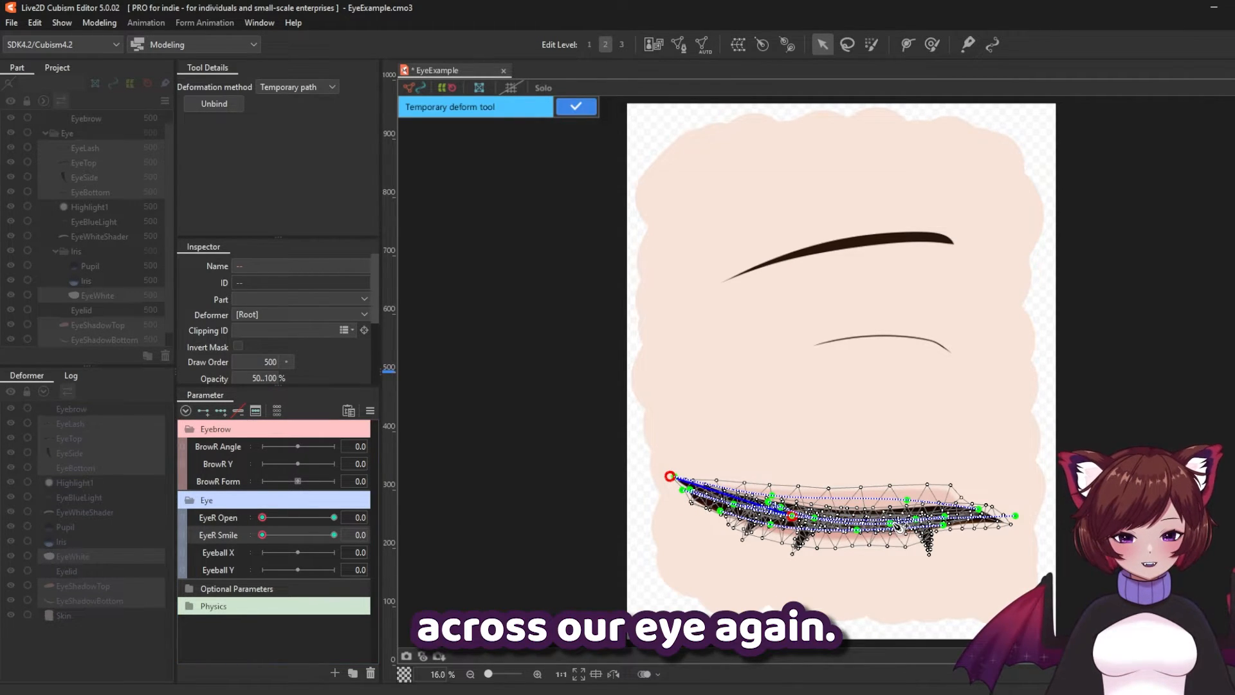
{"action": "left_click", "coordinate": [911, 518]}
{"action": "left_click", "coordinate": [1020, 515]}
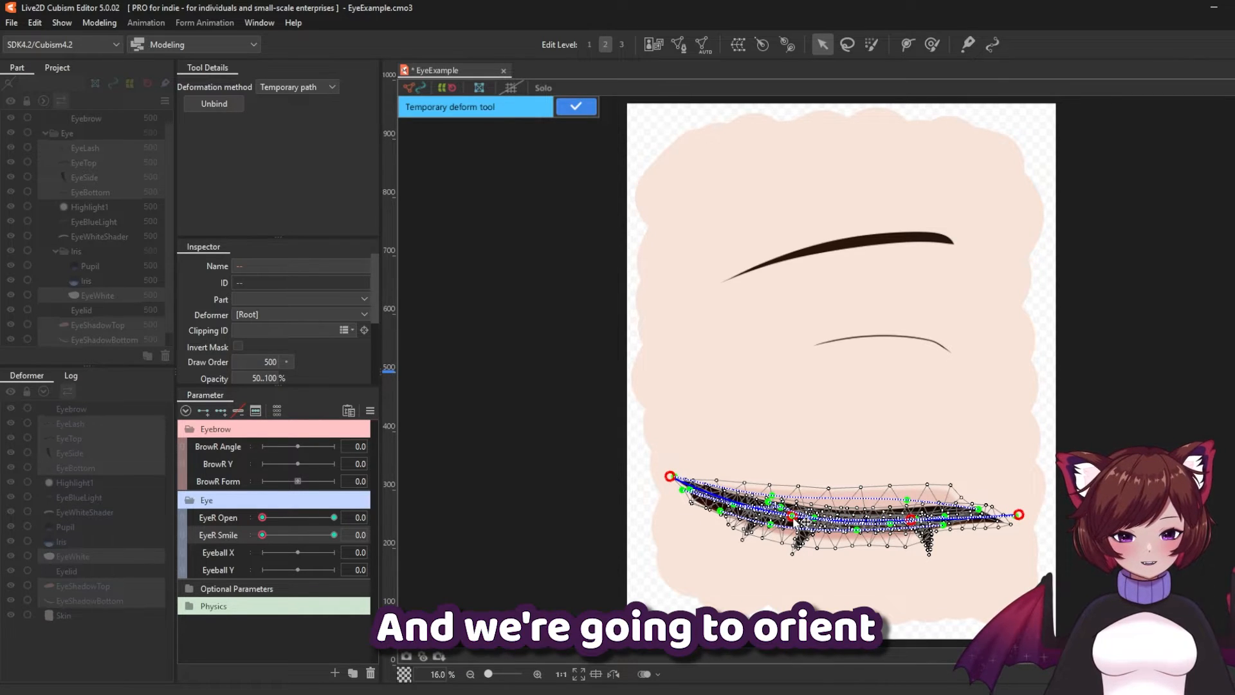
- Raise the two middle path points and lower both ends to arch the closed eye into a smile, and apply the deformation
{"action": "left_click_drag", "start_coordinate": [797, 518], "coordinate": [797, 485]}
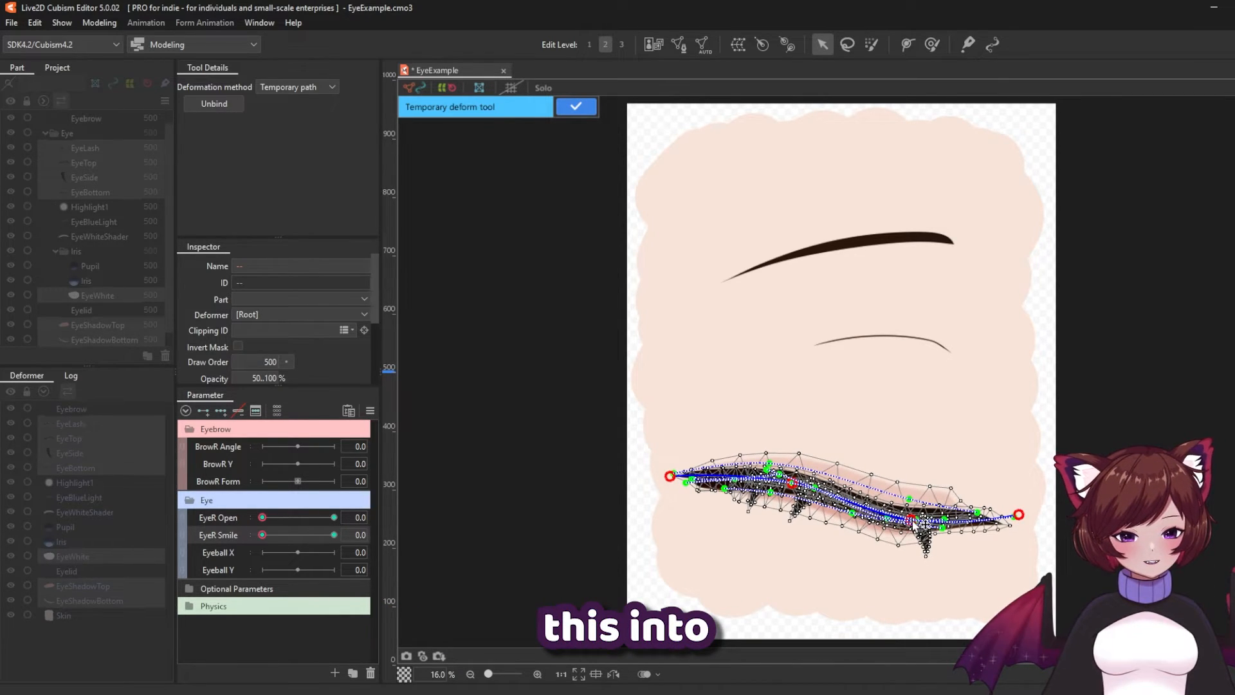
{"action": "left_click_drag", "start_coordinate": [914, 521], "coordinate": [912, 483]}
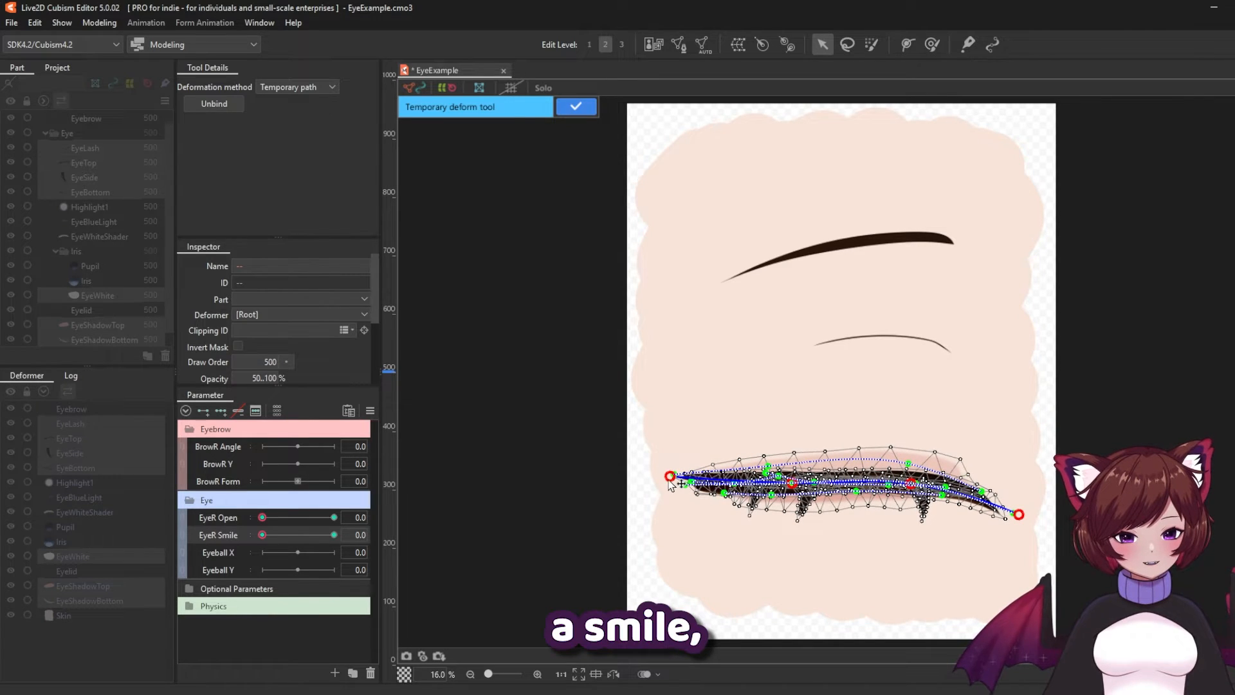
{"action": "left_click_drag", "start_coordinate": [671, 480], "coordinate": [670, 524]}
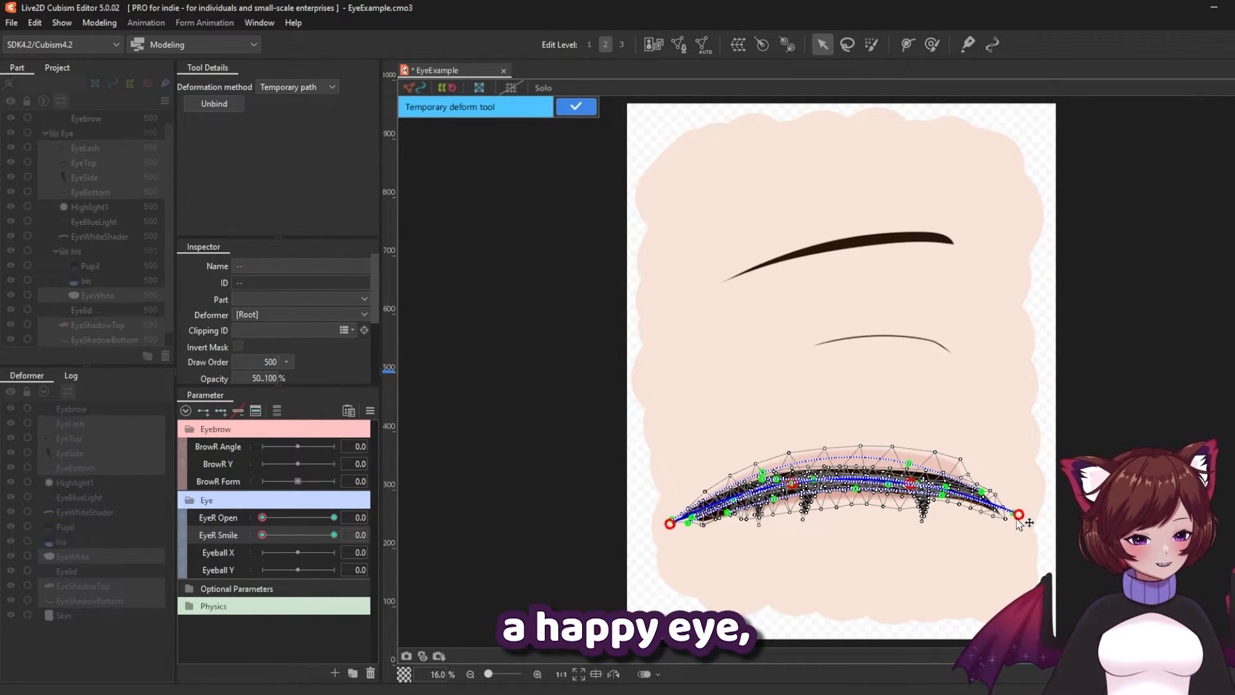
{"action": "left_click_drag", "start_coordinate": [1019, 516], "coordinate": [1019, 541]}
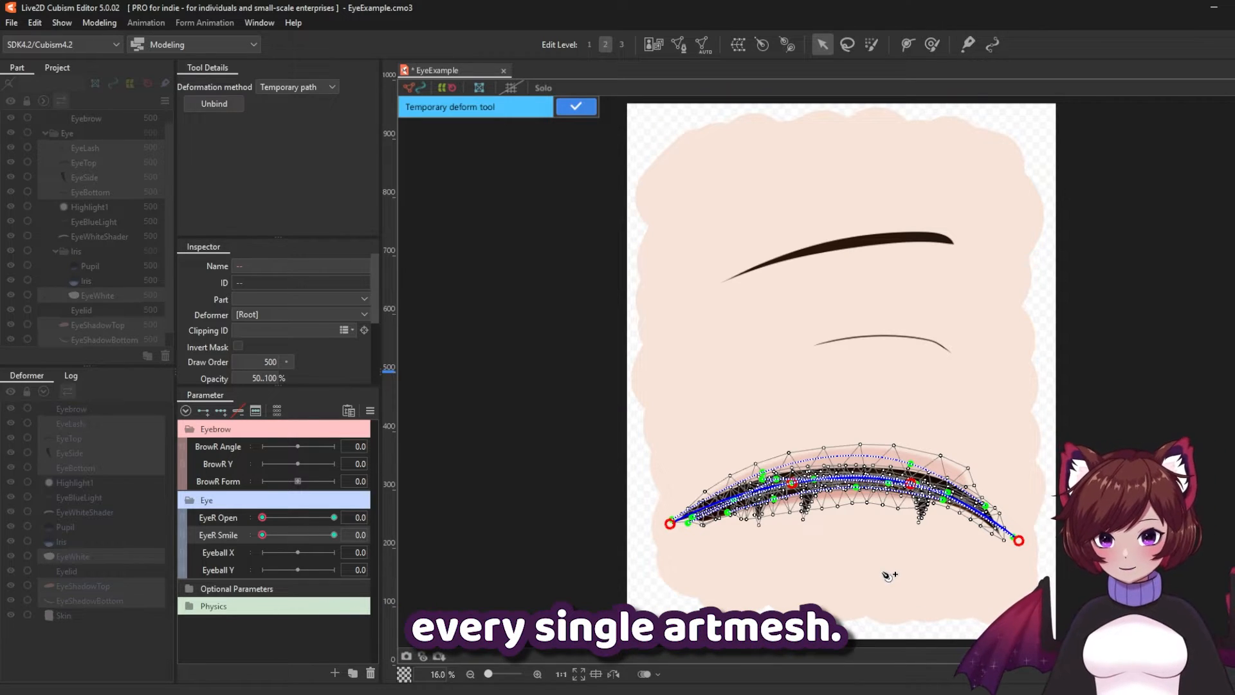
{"action": "left_click", "coordinate": [576, 107]}
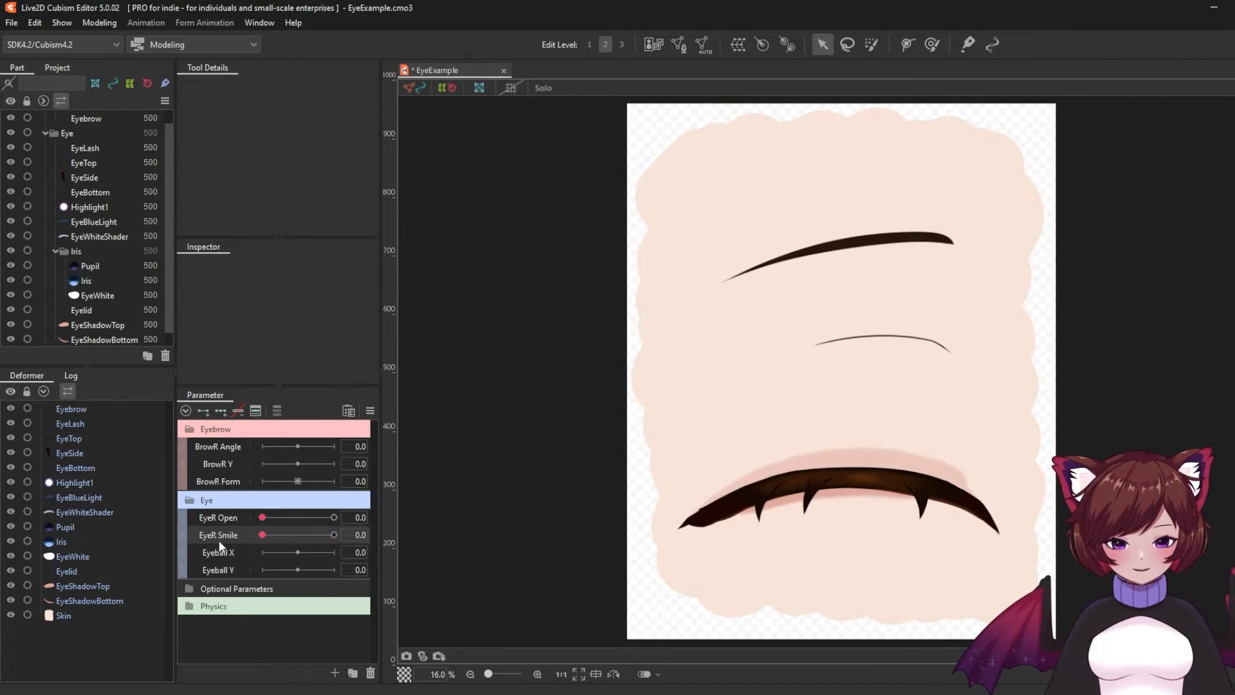
- Flip EyeLash vertically so it points up from the smiling lash, and place three temporary path points across it
{"action": "left_click", "coordinate": [78, 423]}
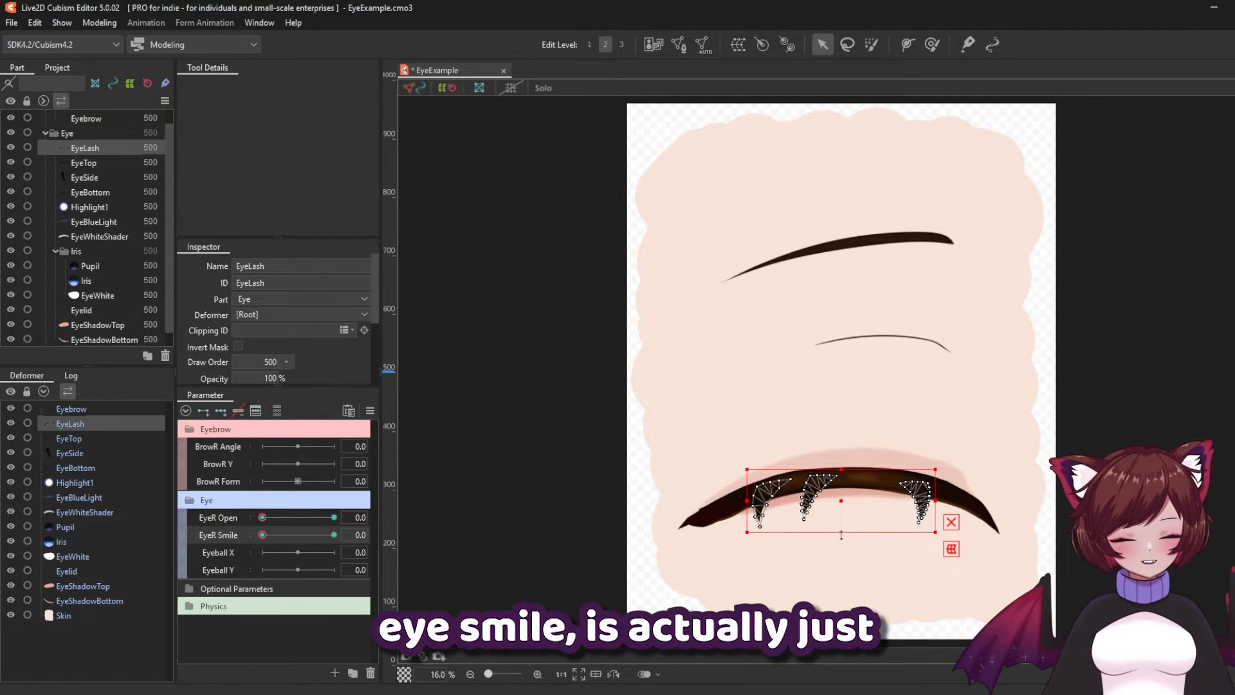
{"action": "left_click_drag", "start_coordinate": [841, 535], "coordinate": [836, 422]}
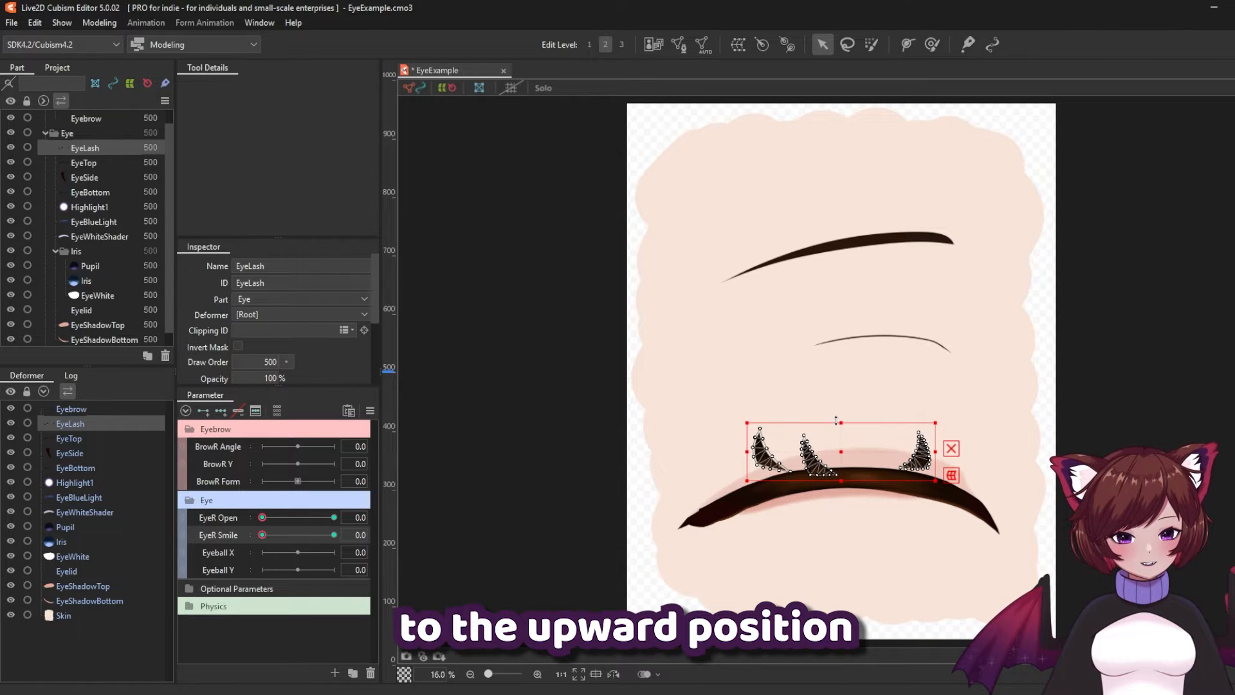
{"action": "left_click", "coordinate": [99, 23]}
{"action": "mouse_move", "coordinate": [161, 159]}
{"action": "left_click", "coordinate": [296, 318]}
{"action": "left_click", "coordinate": [739, 480]}
{"action": "left_click", "coordinate": [854, 457]}
{"action": "left_click", "coordinate": [958, 475]}
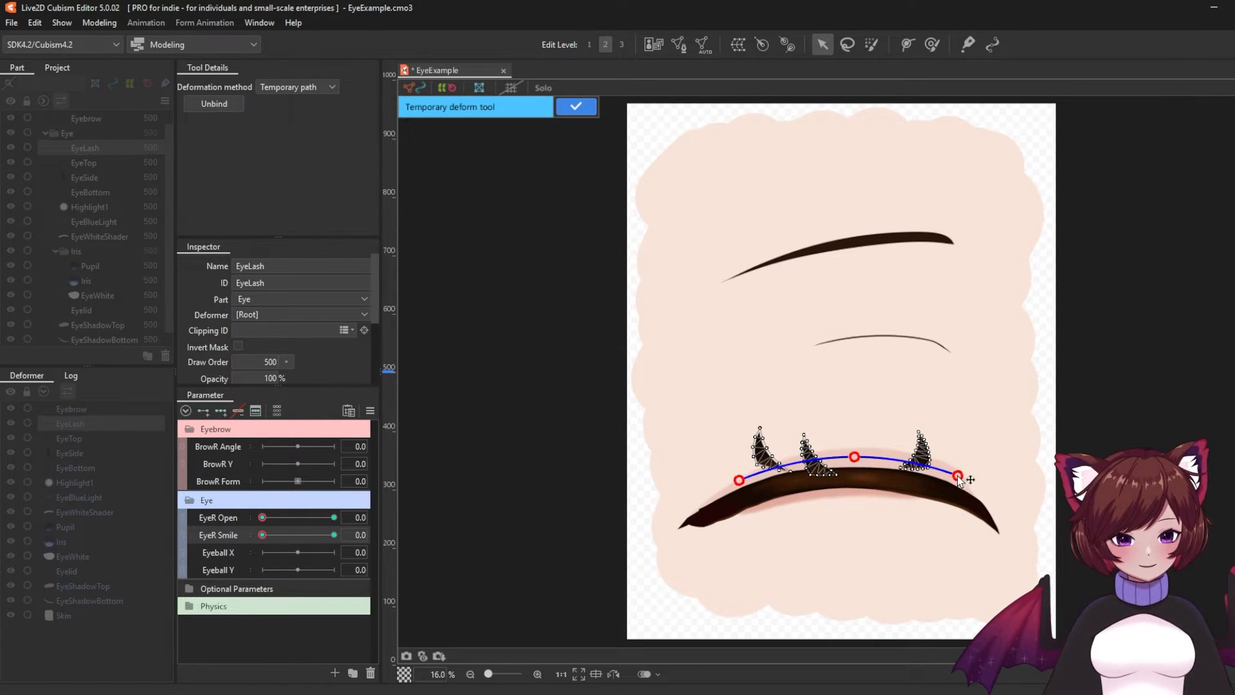
- Lower the two end path points to bend EyeLash onto the arched lash, apply the deformation and deselect it
{"action": "left_click_drag", "start_coordinate": [741, 483], "coordinate": [747, 511]}
{"action": "left_click_drag", "start_coordinate": [957, 492], "coordinate": [959, 512]}
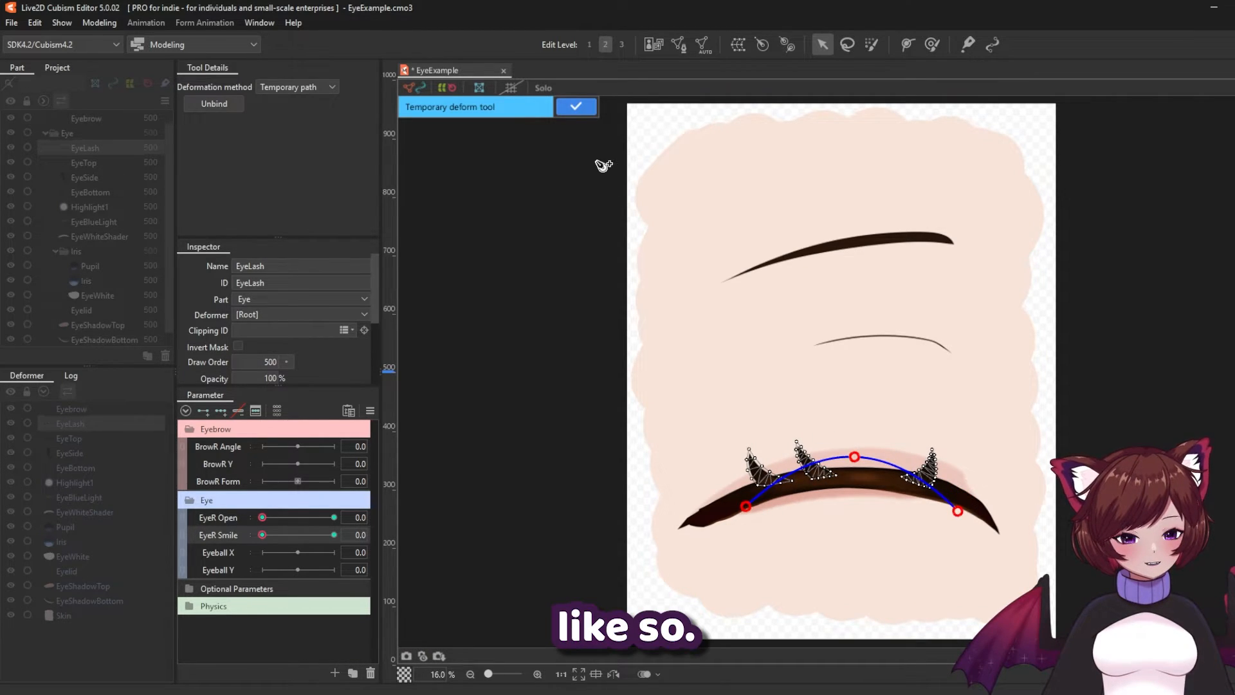
{"action": "left_click", "coordinate": [576, 107]}
{"action": "left_click", "coordinate": [504, 450]}
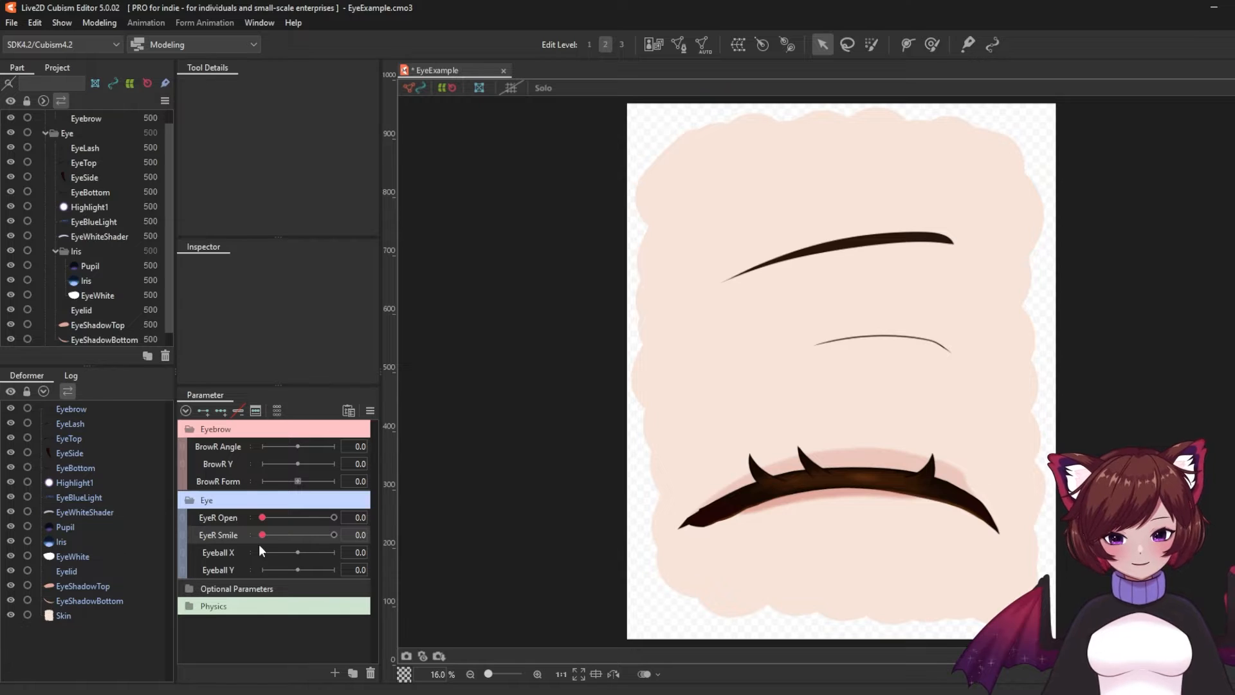
- At EyeR Open 1.0 and EyeR Smile 0.0, raise the two middle path points of EyeBottom
{"action": "left_click_drag", "start_coordinate": [261, 536], "coordinate": [230, 533]}
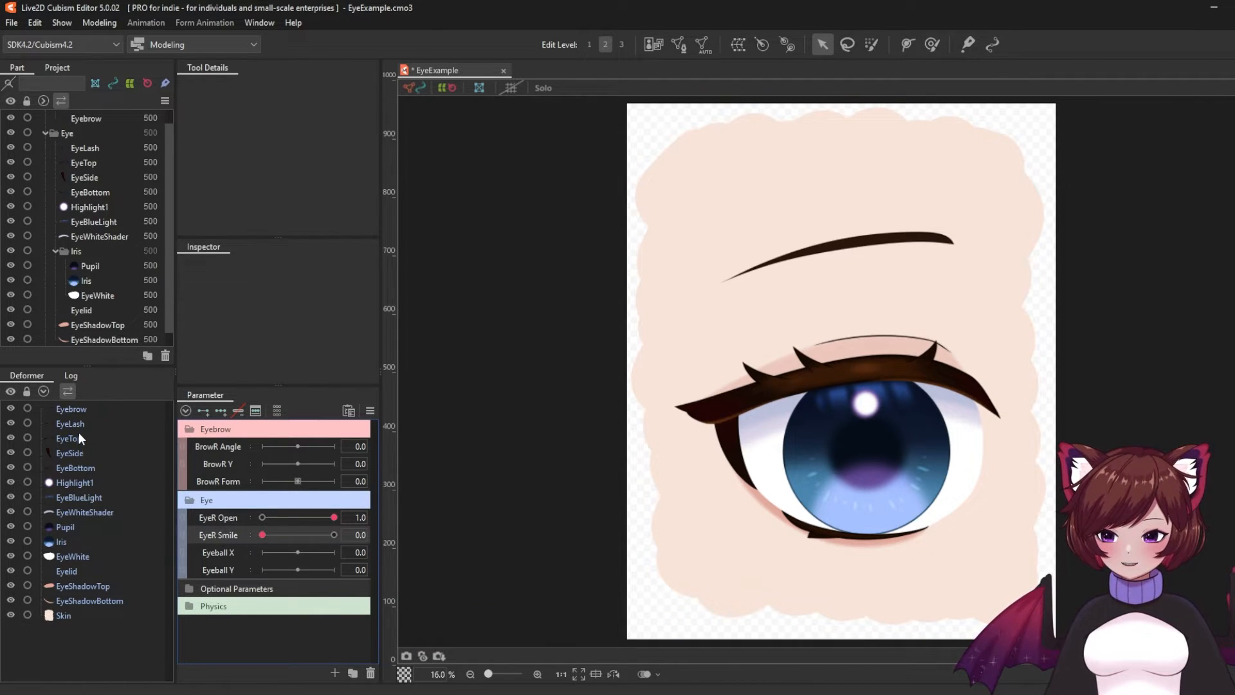
{"action": "left_click", "coordinate": [80, 467]}
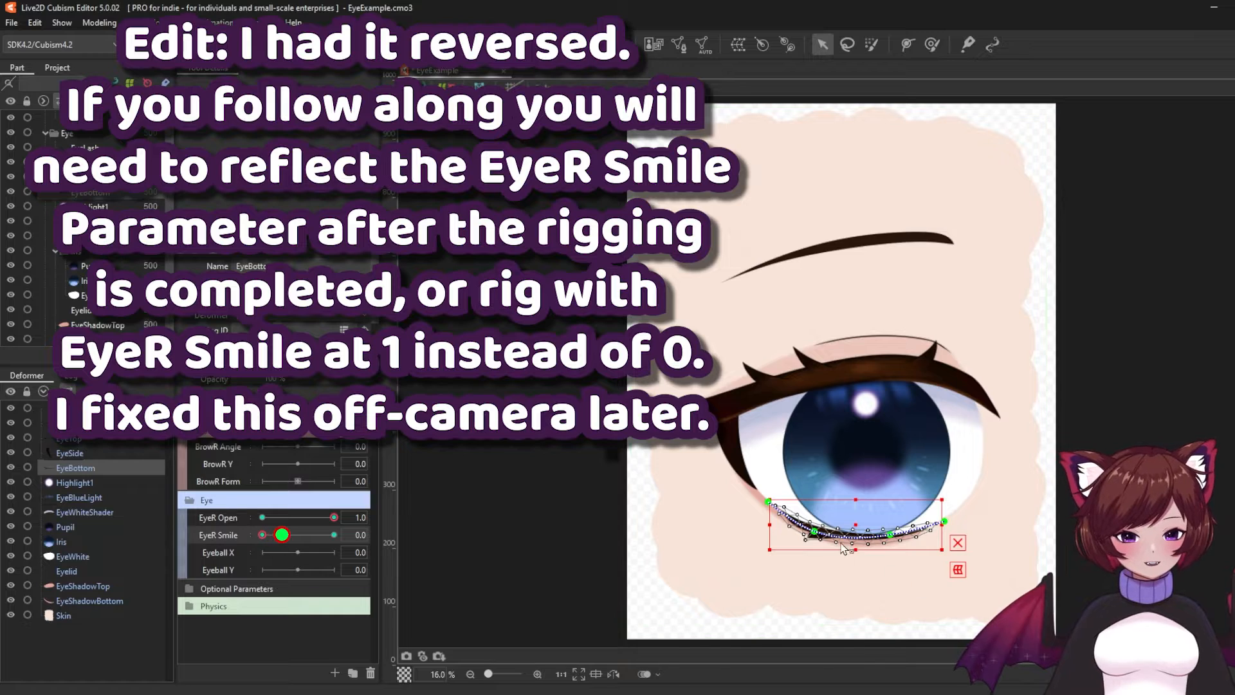
{"action": "left_click_drag", "start_coordinate": [817, 532], "coordinate": [818, 518]}
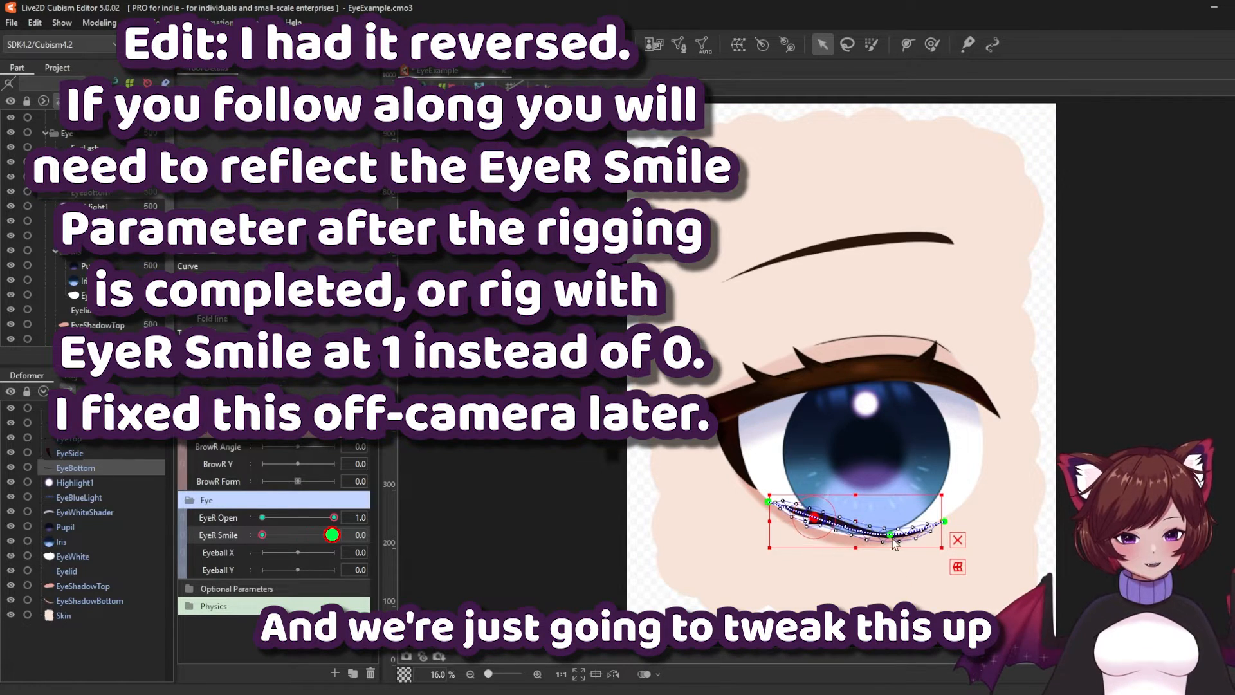
{"action": "left_click_drag", "start_coordinate": [890, 534], "coordinate": [892, 515]}
{"action": "left_click_drag", "start_coordinate": [816, 518], "coordinate": [815, 512]}
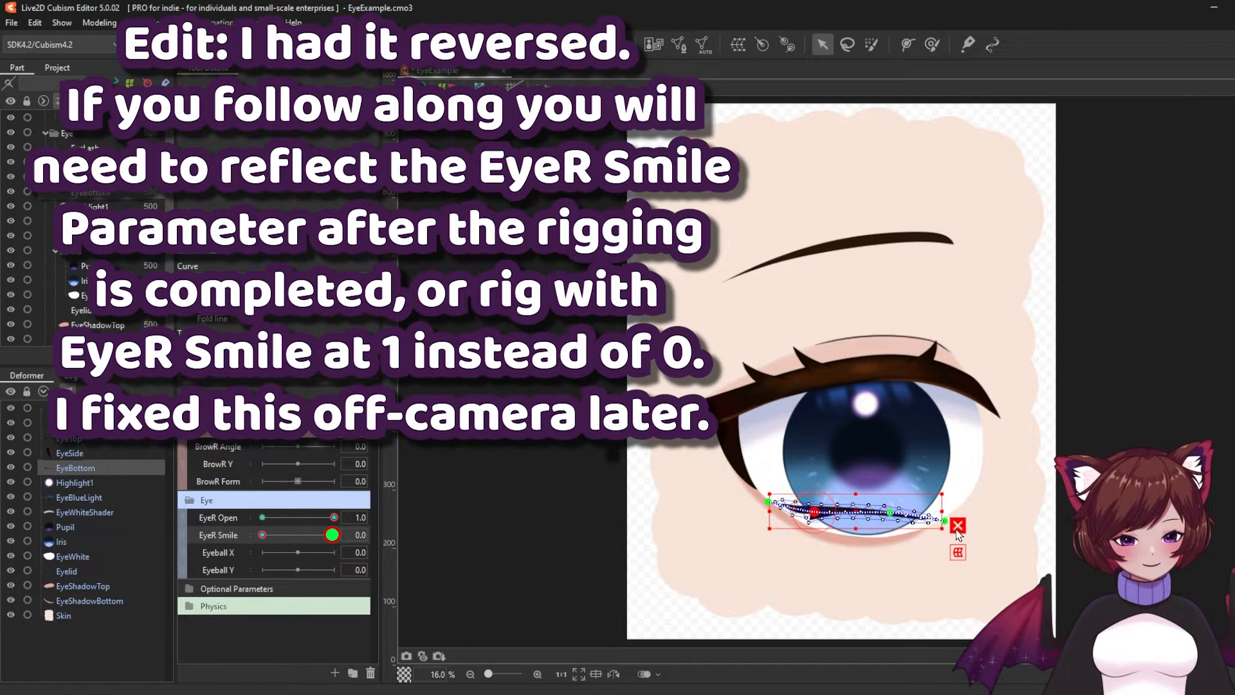
- Lower both end path points of EyeBottom and fine-tune its middle points into a gentle upward arch
{"action": "left_click", "coordinate": [768, 503]}
{"action": "left_click_drag", "start_coordinate": [770, 508], "coordinate": [769, 522]}
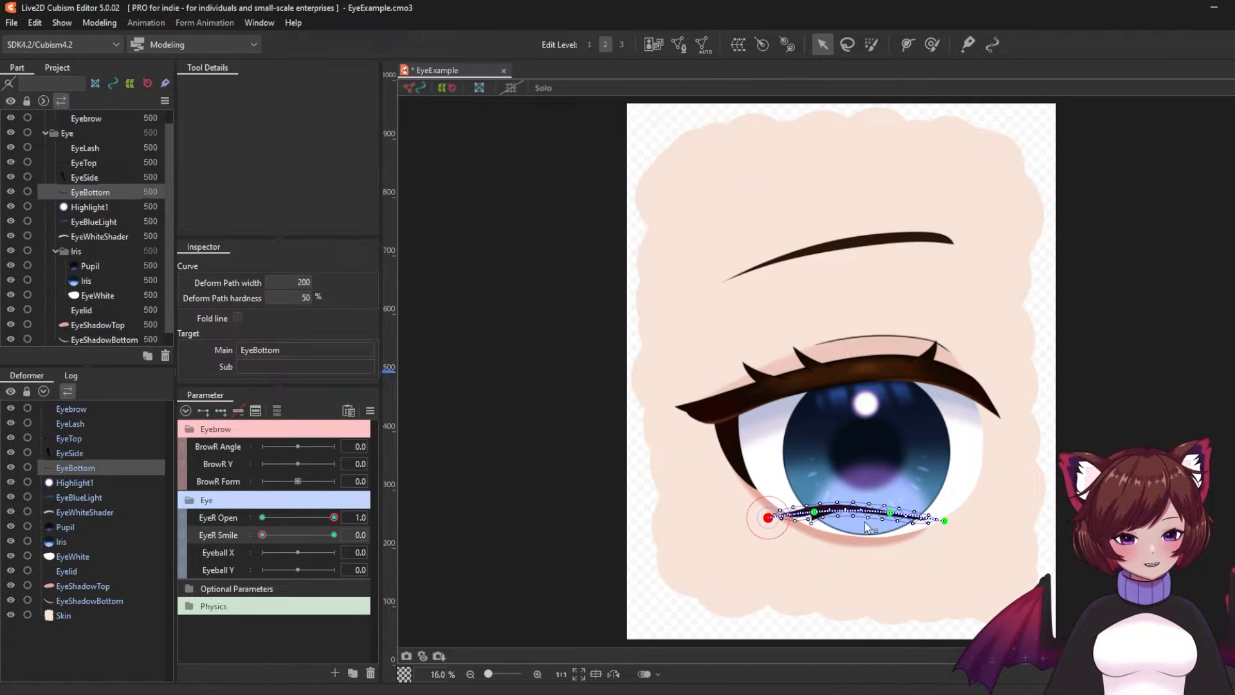
{"action": "left_click_drag", "start_coordinate": [945, 527], "coordinate": [942, 541]}
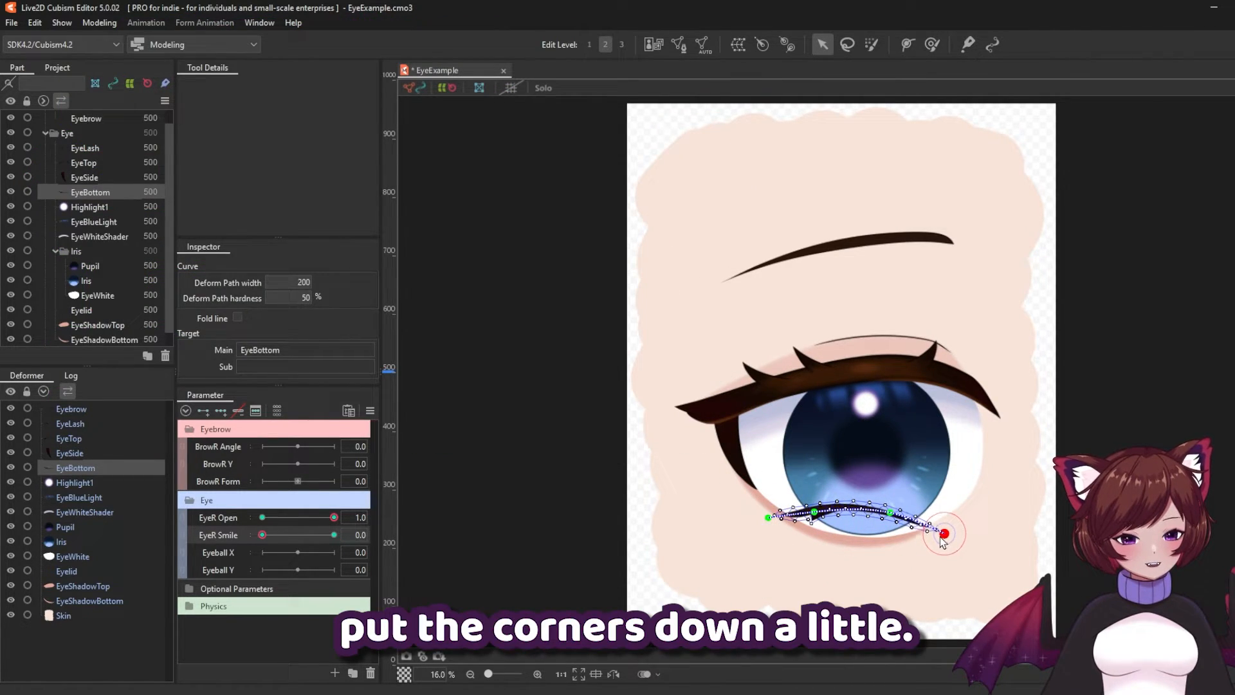
{"action": "left_click", "coordinate": [892, 513]}
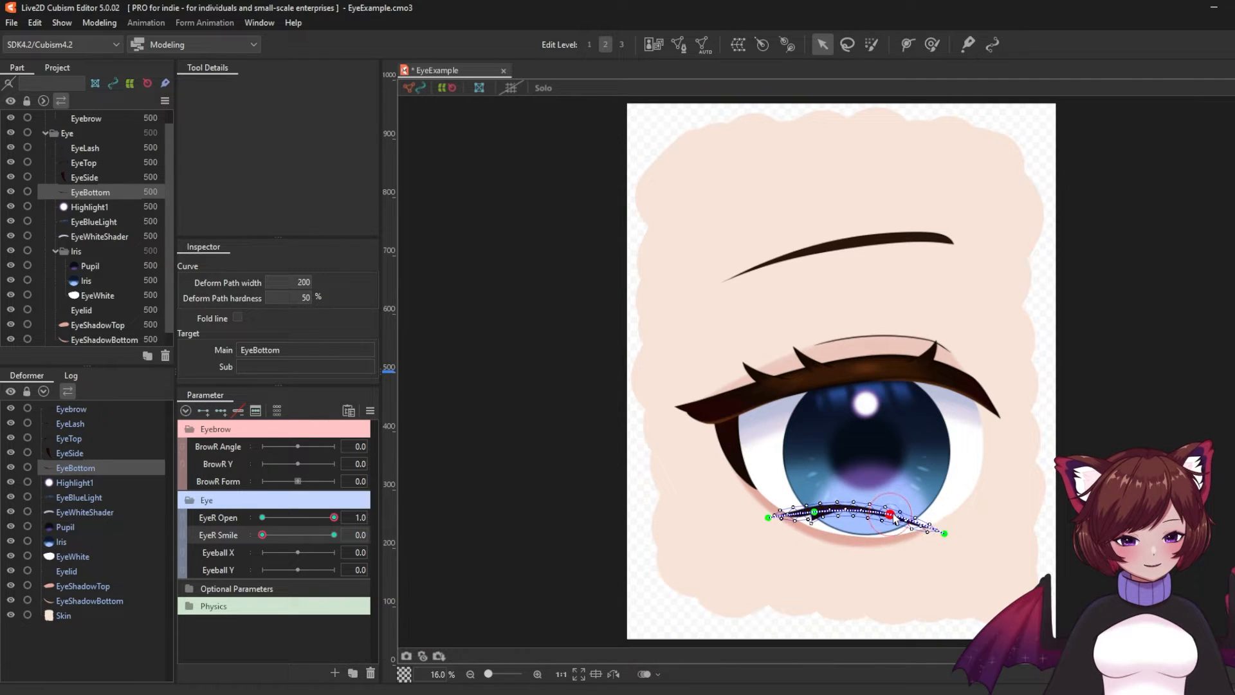
{"action": "left_click", "coordinate": [814, 514]}
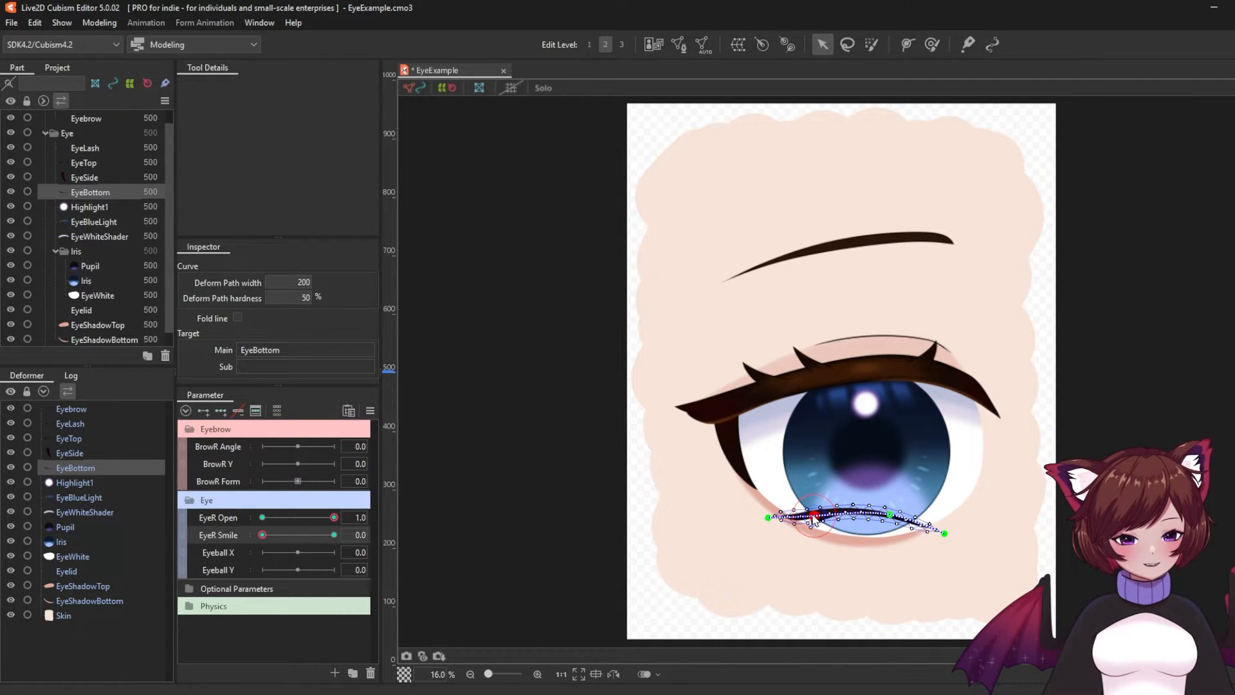
- Move the lower EyeWhite mesh points up to the raised bottom lash line so the white stays above it
{"action": "left_click", "coordinate": [967, 480]}
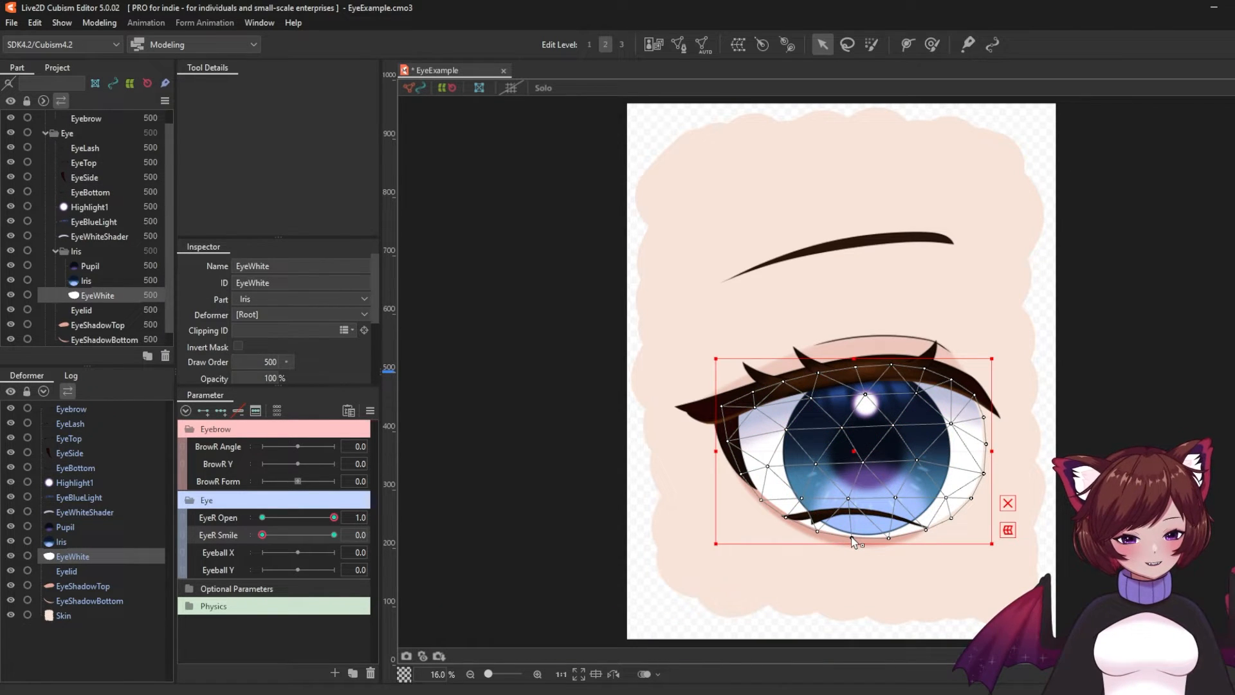
{"action": "left_click_drag", "start_coordinate": [853, 539], "coordinate": [816, 520]}
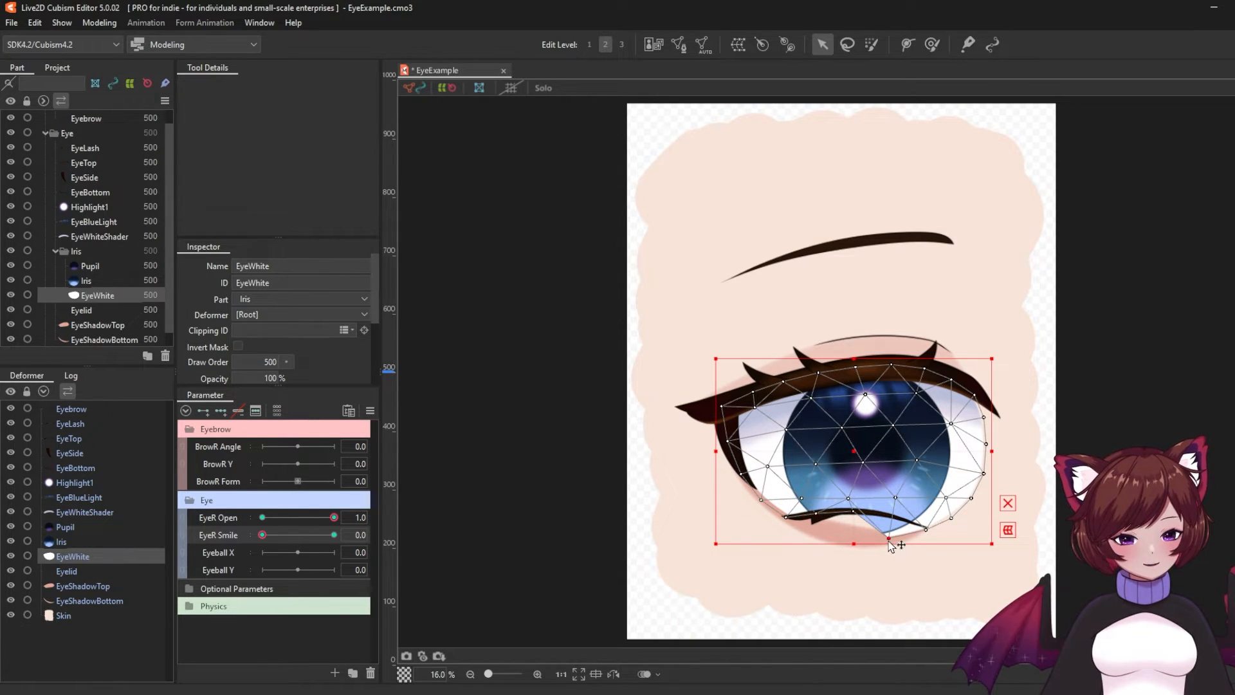
{"action": "left_click_drag", "start_coordinate": [888, 537], "coordinate": [924, 530]}
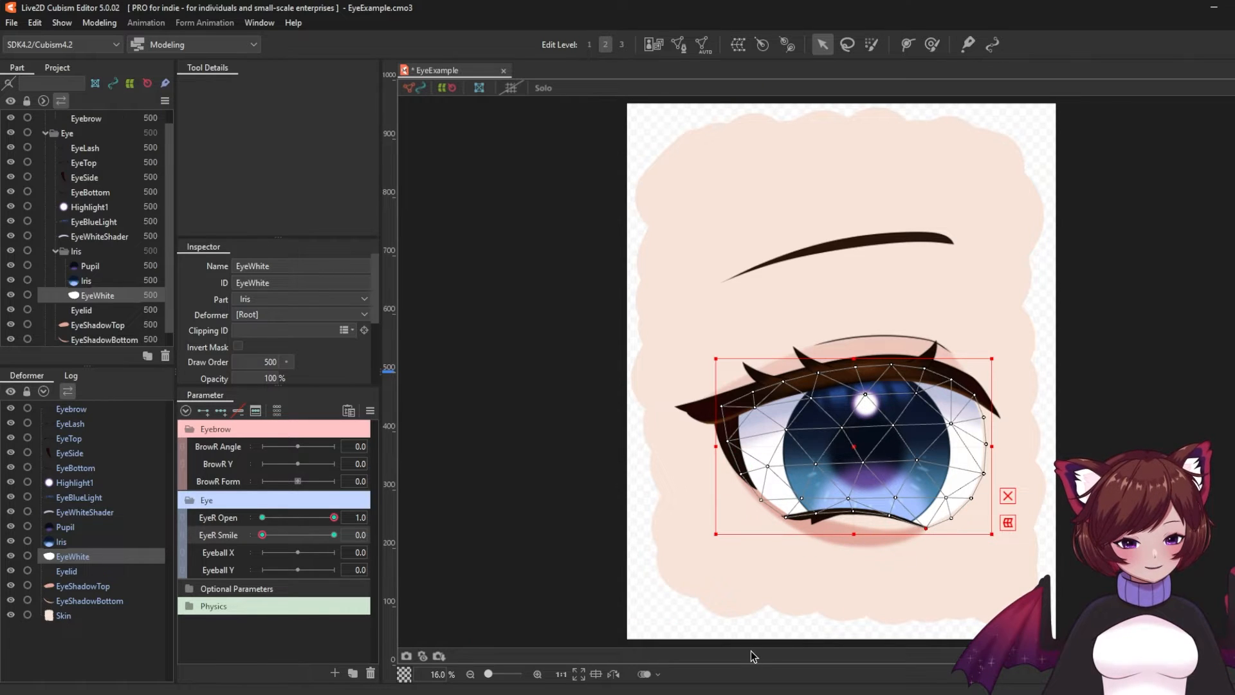
- Fit the EyeShadowBottom path points under the raised bottom lash, and preview the motion by moving EyeR Smile to 1.0
{"action": "left_click", "coordinate": [893, 548]}
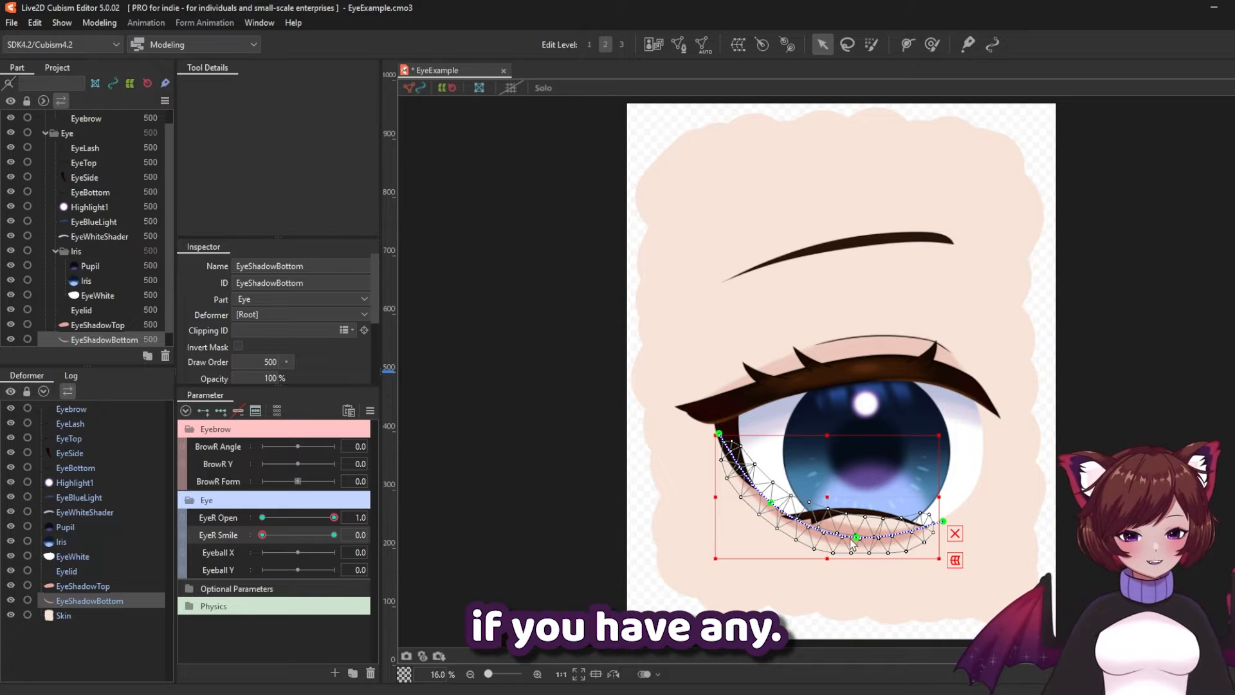
{"action": "left_click_drag", "start_coordinate": [856, 537], "coordinate": [856, 512]}
{"action": "left_click_drag", "start_coordinate": [943, 522], "coordinate": [943, 530]}
{"action": "left_click_drag", "start_coordinate": [772, 502], "coordinate": [772, 510]}
{"action": "left_click", "coordinate": [547, 546]}
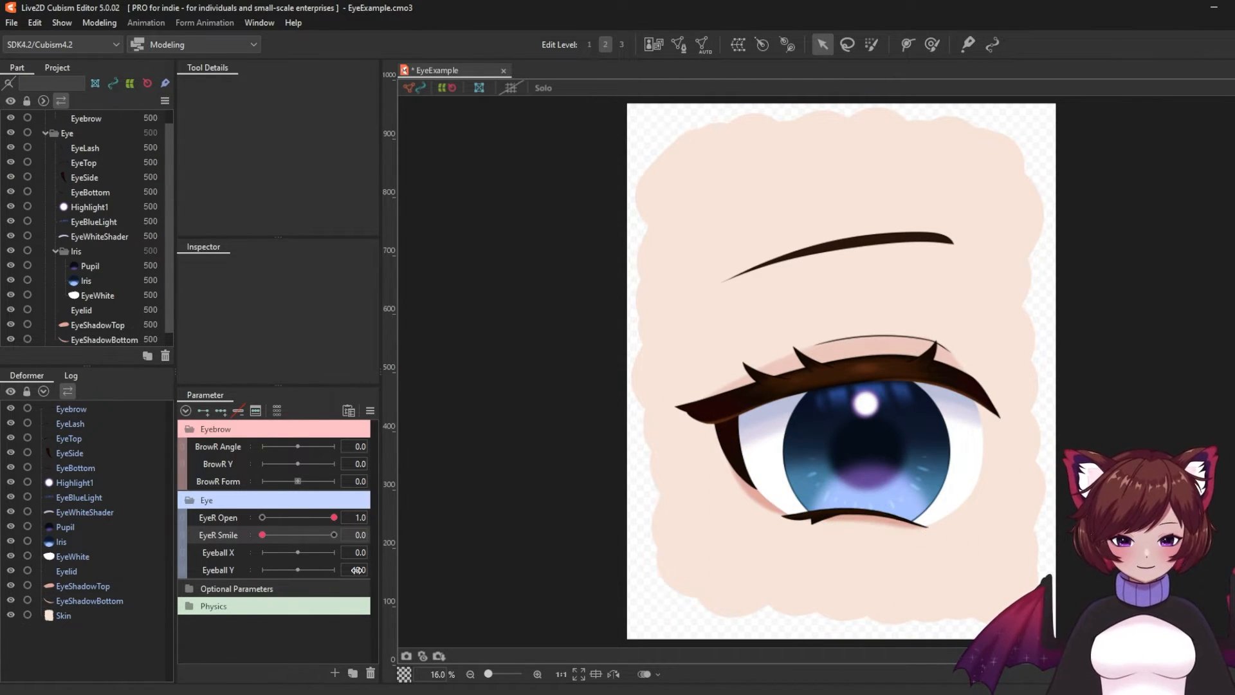
{"action": "left_click_drag", "start_coordinate": [262, 535], "coordinate": [404, 555]}
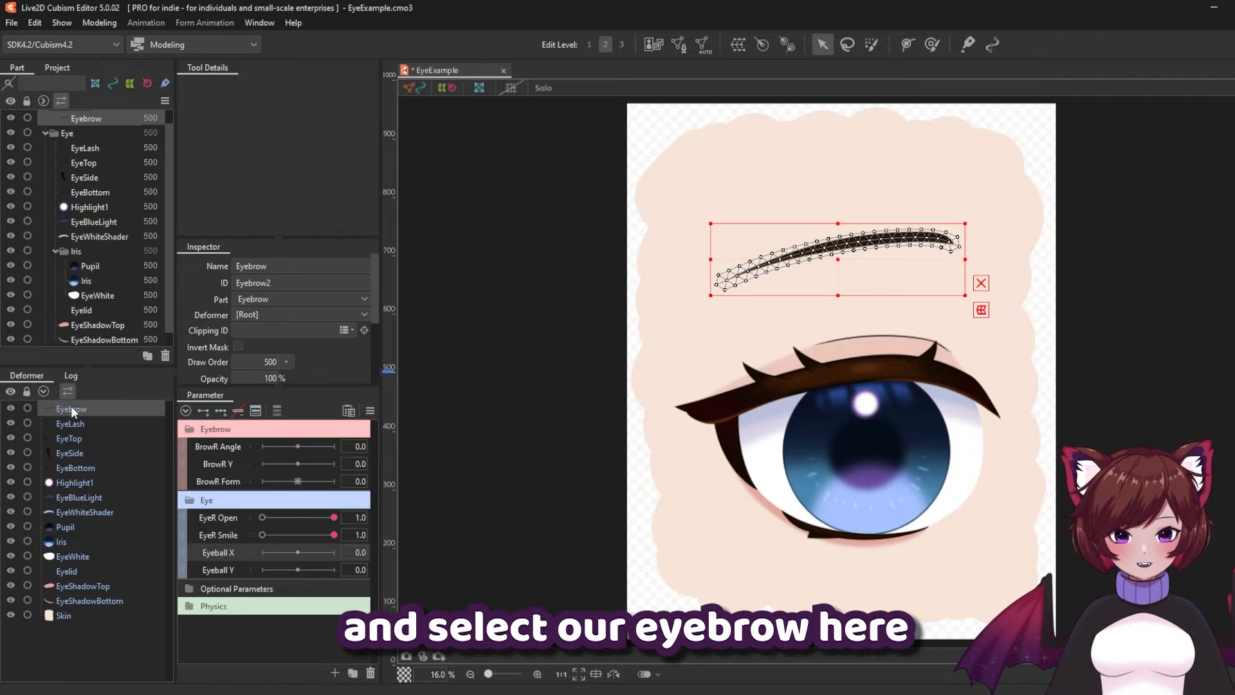
- Turn BrowR Form into a blend shape parameter and add three keys on it for Eyebrow
{"action": "right_click", "coordinate": [224, 487]}
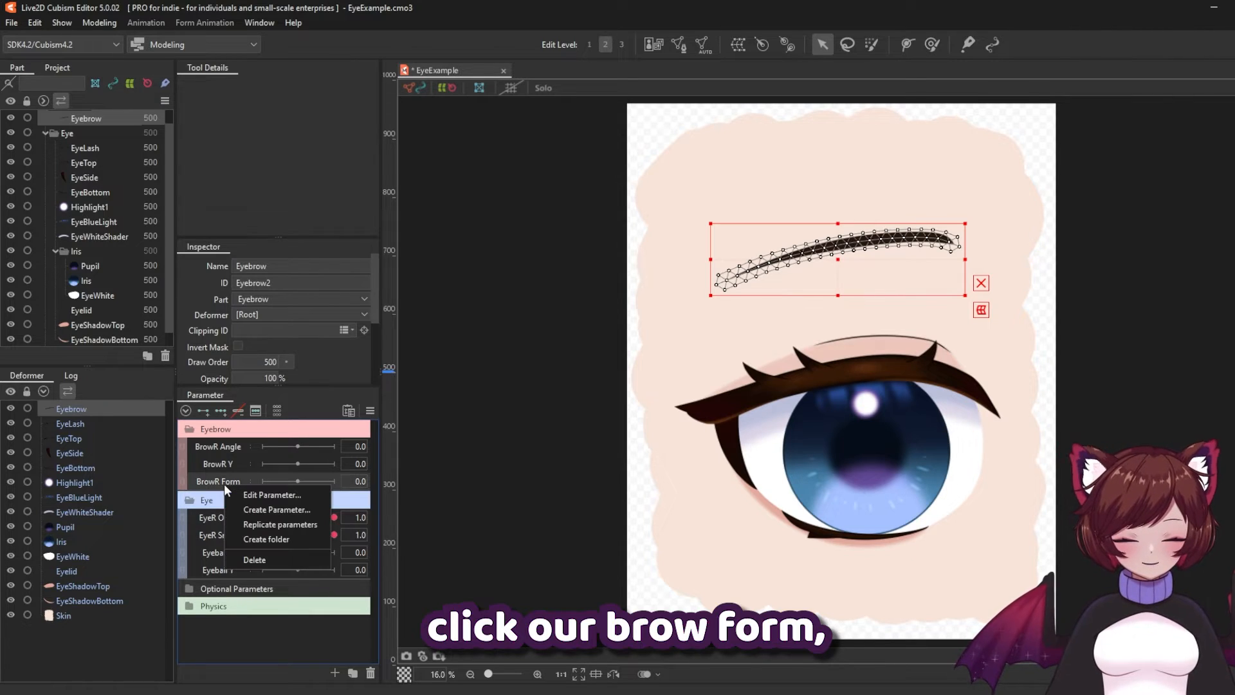
{"action": "left_click", "coordinate": [264, 496]}
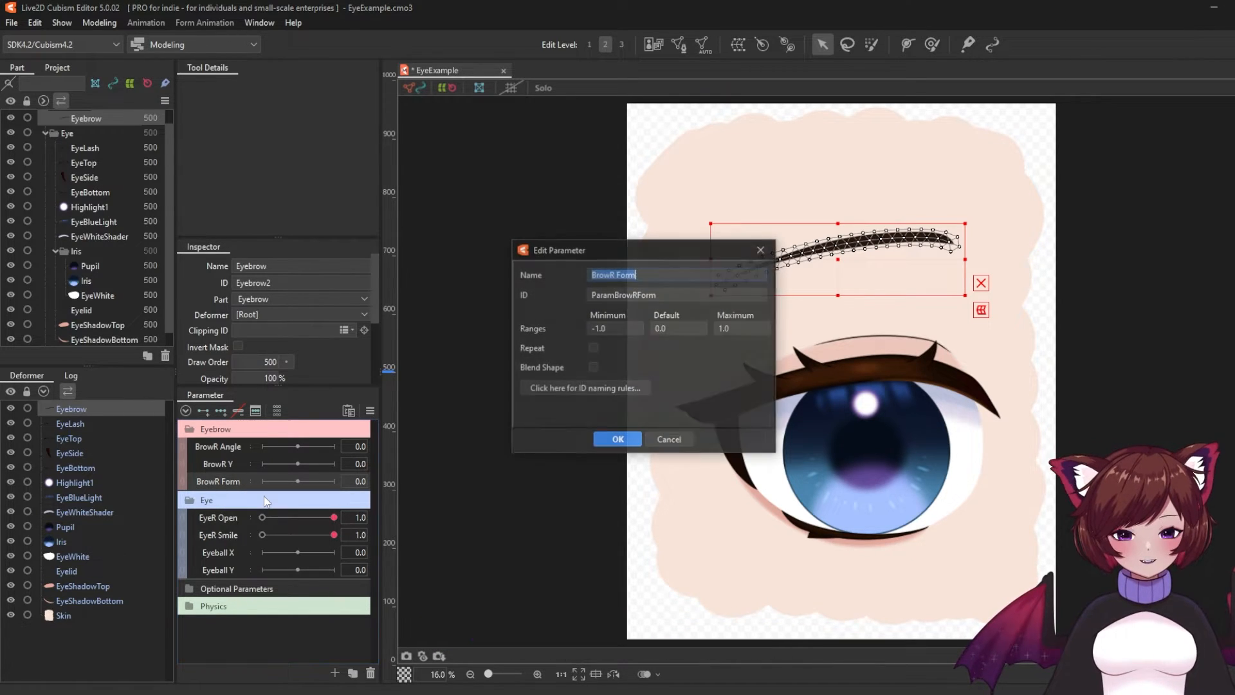
{"action": "left_click", "coordinate": [595, 368]}
{"action": "left_click", "coordinate": [619, 442]}
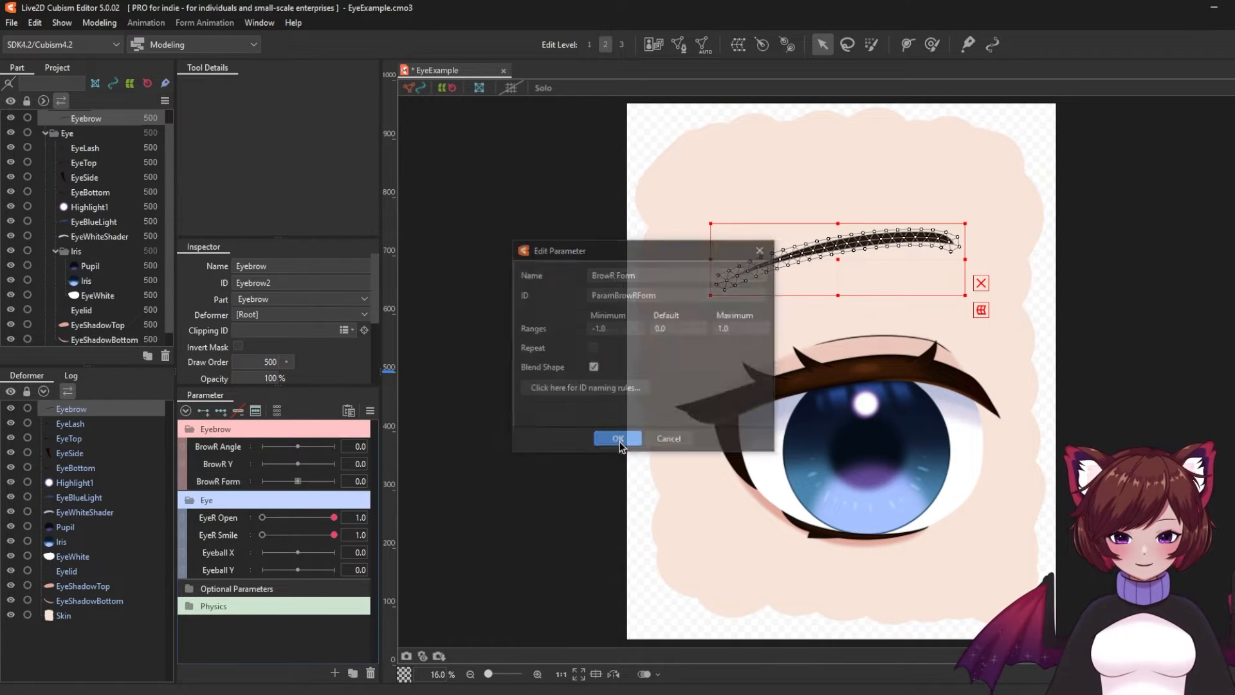
{"action": "left_click", "coordinate": [219, 412]}
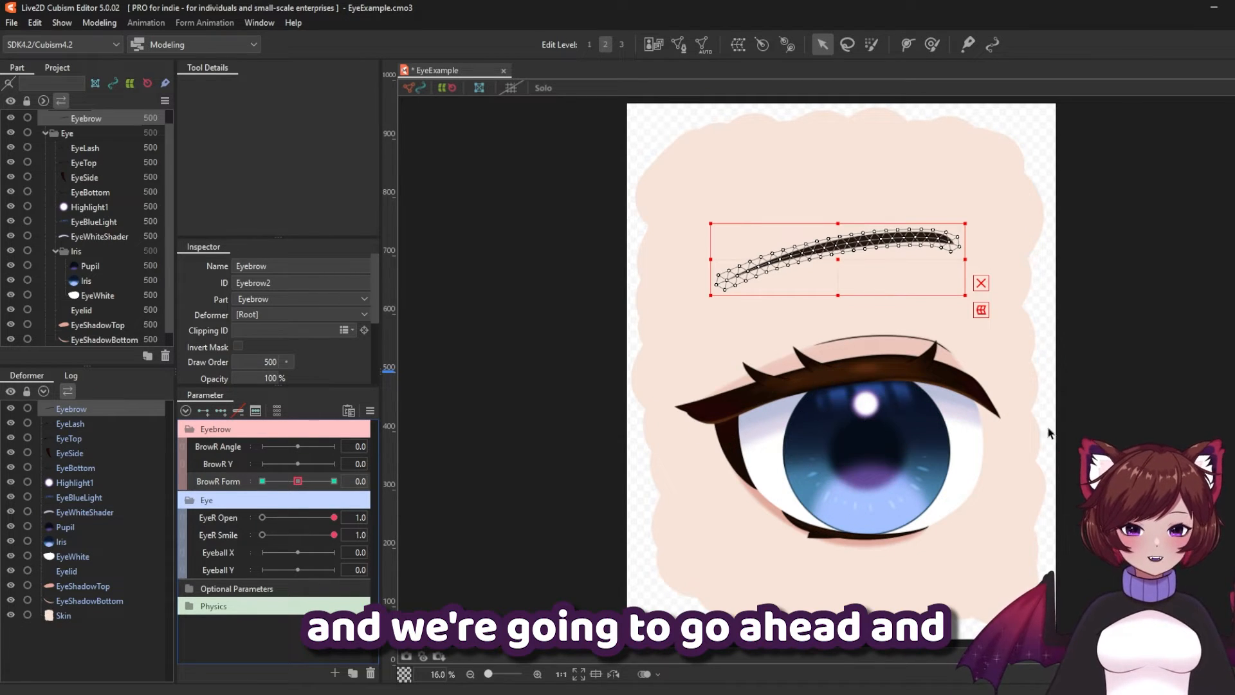
- Create a four-point deform path along the length of Eyebrow
{"action": "left_click", "coordinate": [908, 44]}
{"action": "left_click", "coordinate": [791, 254]}
{"action": "left_click", "coordinate": [903, 238]}
{"action": "left_click", "coordinate": [968, 249]}
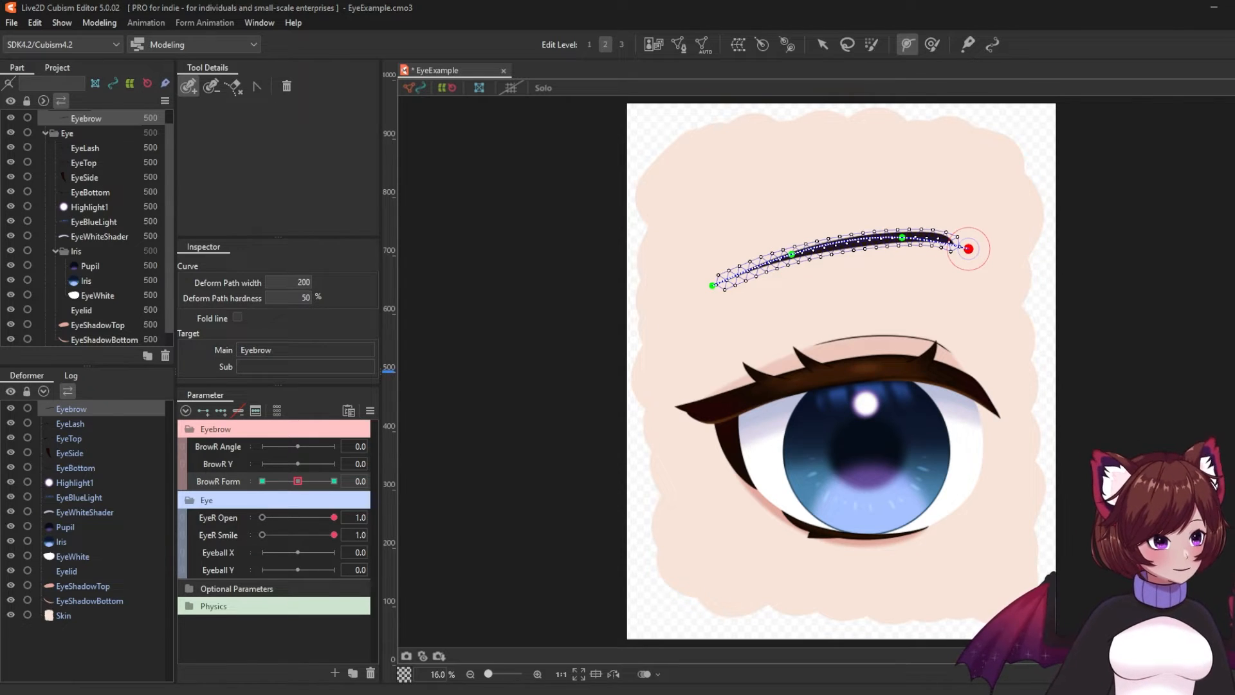
- At BrowR Form 1.0, raise the two middle path points of Eyebrow to form a higher, surprised arch
{"action": "left_click", "coordinate": [334, 481]}
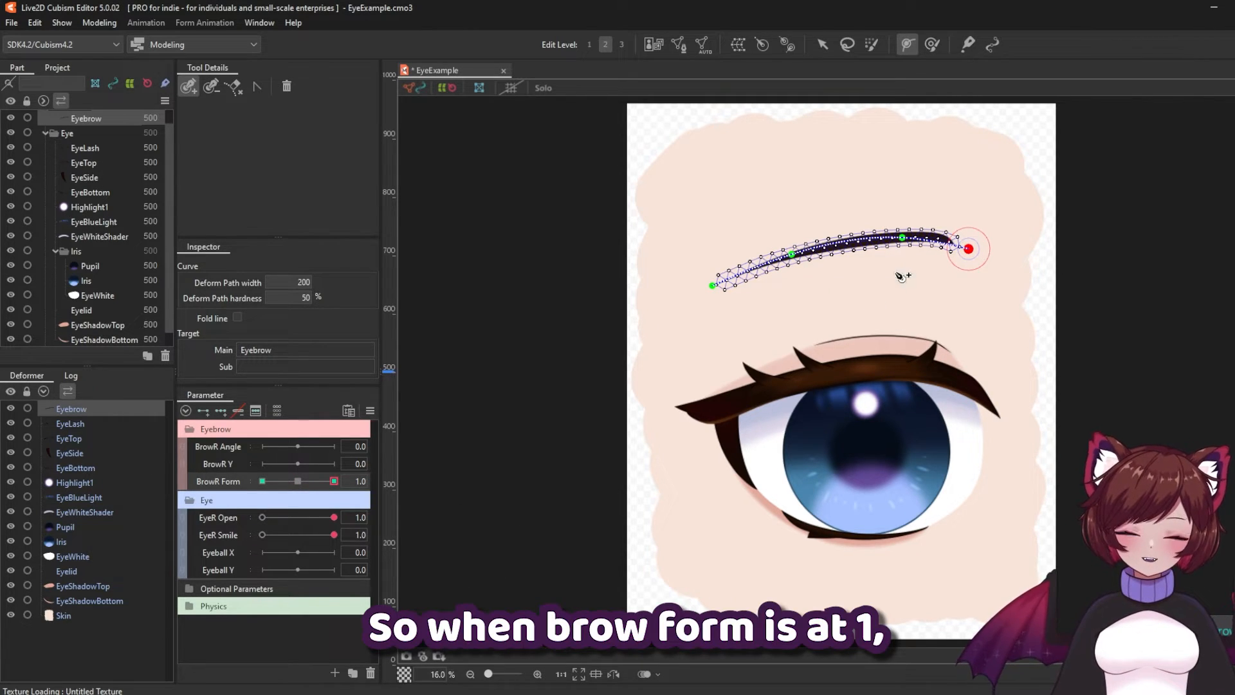
{"action": "left_click", "coordinate": [822, 43]}
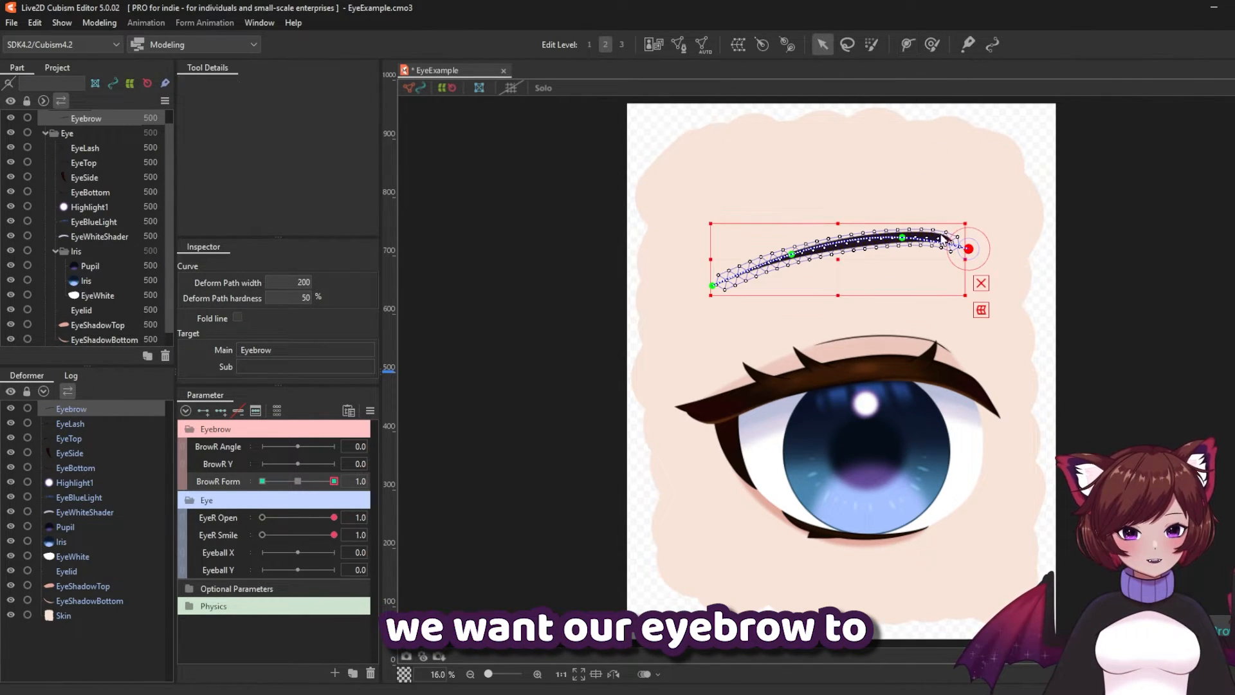
{"action": "left_click", "coordinate": [987, 287]}
{"action": "left_click_drag", "start_coordinate": [903, 238], "coordinate": [902, 216]}
{"action": "left_click_drag", "start_coordinate": [792, 254], "coordinate": [792, 232]}
{"action": "left_click", "coordinate": [902, 214]}
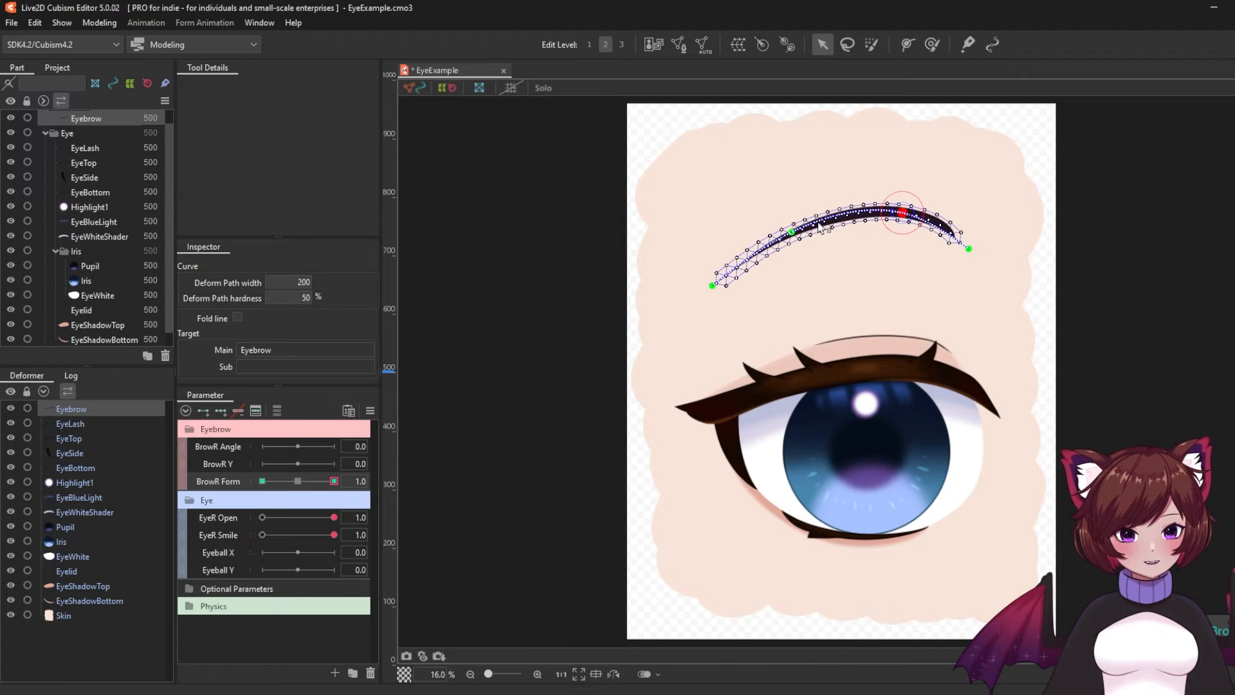
{"action": "left_click", "coordinate": [797, 234]}
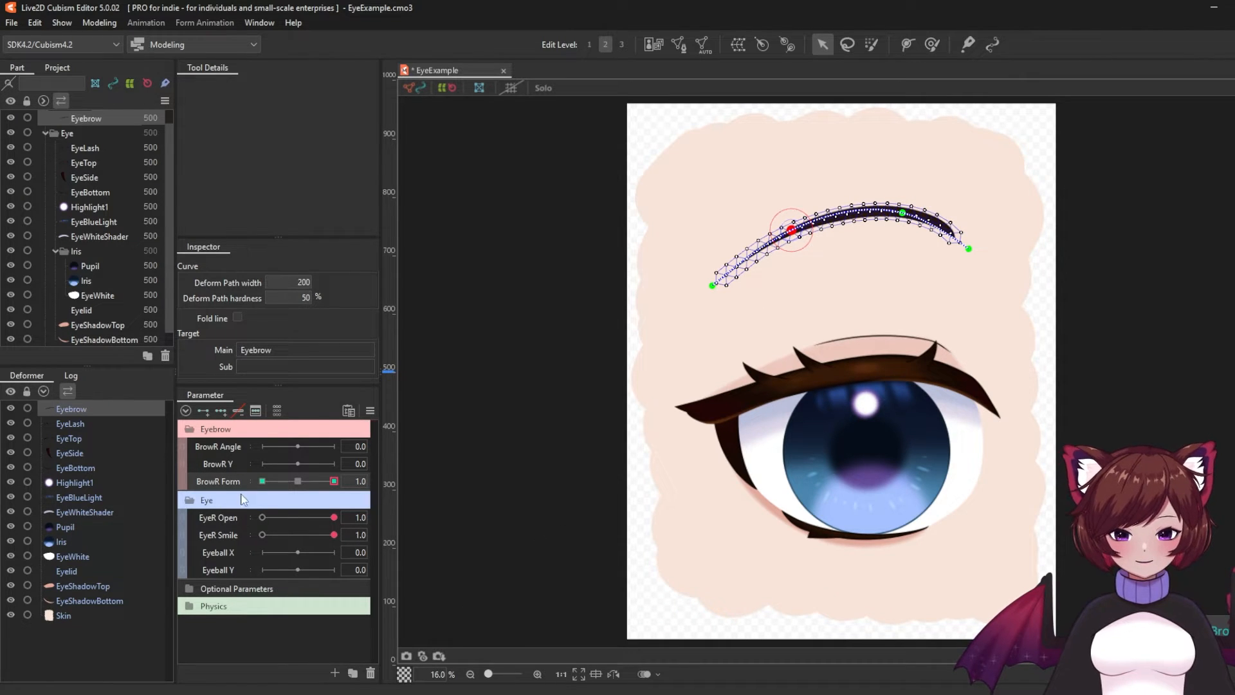
- At BrowR Form -1.0, lower Eyebrow's inner end path point and the middle point beside it into an angry shape
{"action": "left_click", "coordinate": [261, 481]}
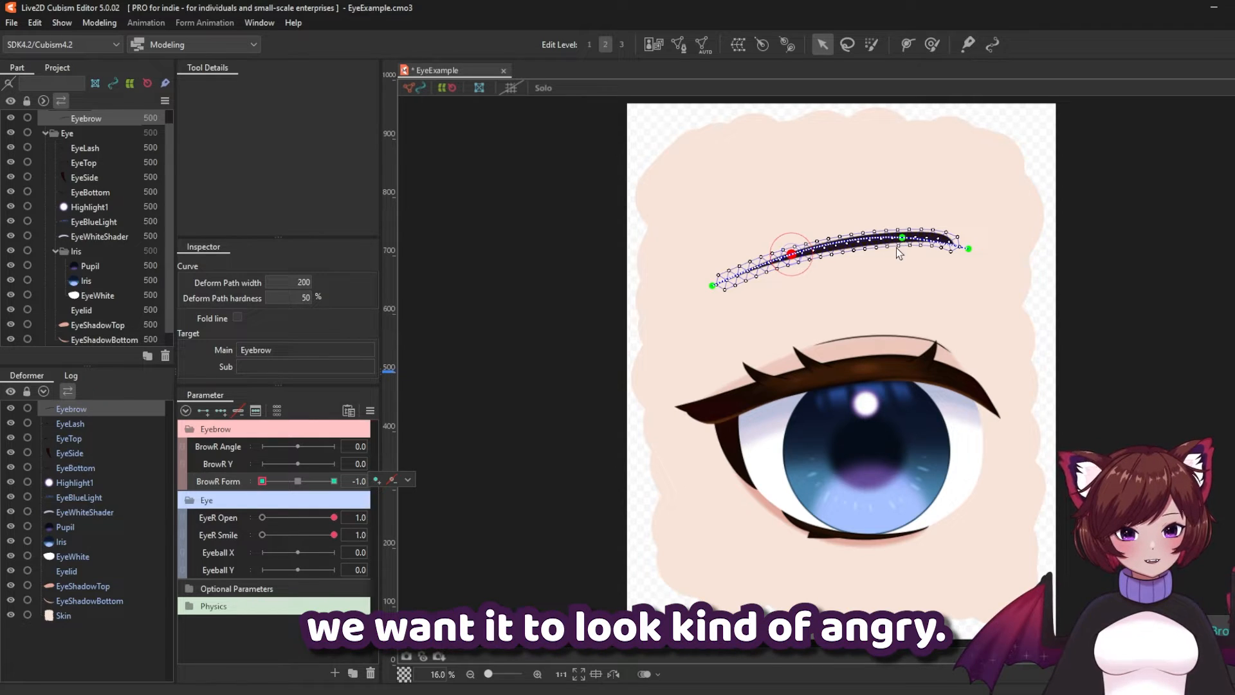
{"action": "left_click_drag", "start_coordinate": [902, 239], "coordinate": [902, 278]}
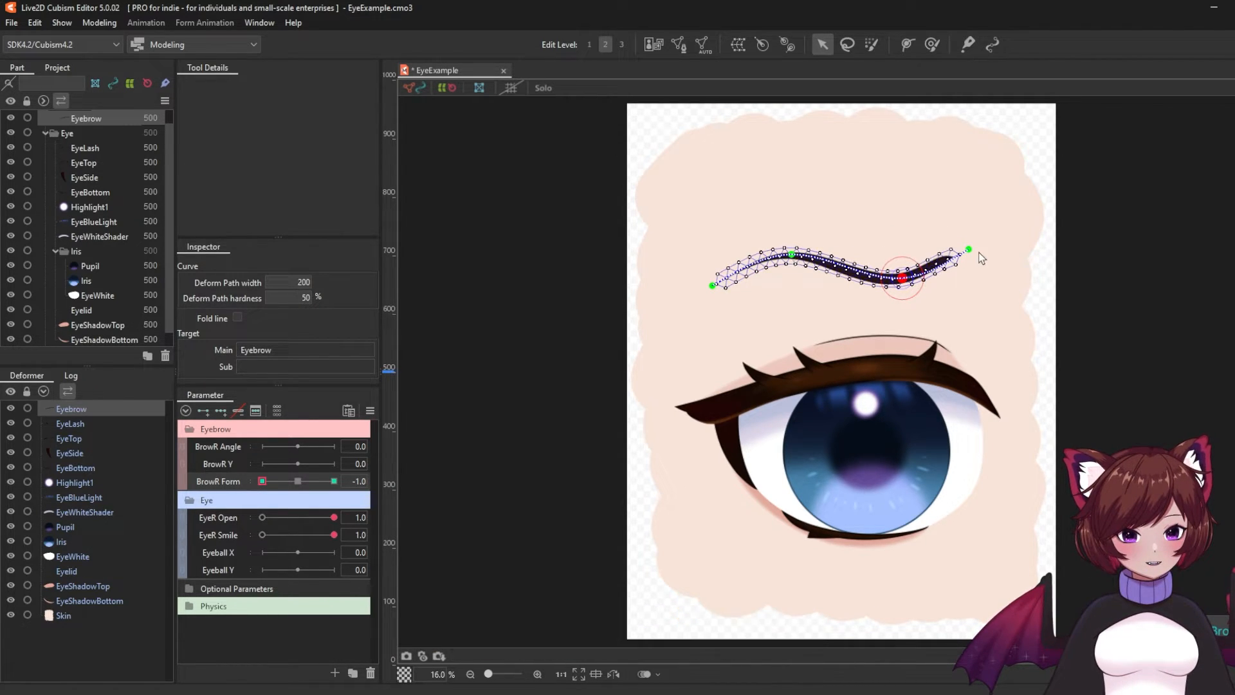
{"action": "left_click_drag", "start_coordinate": [969, 250], "coordinate": [973, 303]}
{"action": "left_click_drag", "start_coordinate": [901, 281], "coordinate": [903, 293]}
- Deselect Eyebrow, preview its shapes by moving BrowR Form through its range, and return the parameter to 0.0
{"action": "left_click", "coordinate": [103, 644]}
{"action": "left_click_drag", "start_coordinate": [263, 481], "coordinate": [187, 467]}
{"action": "left_click", "coordinate": [358, 482]}
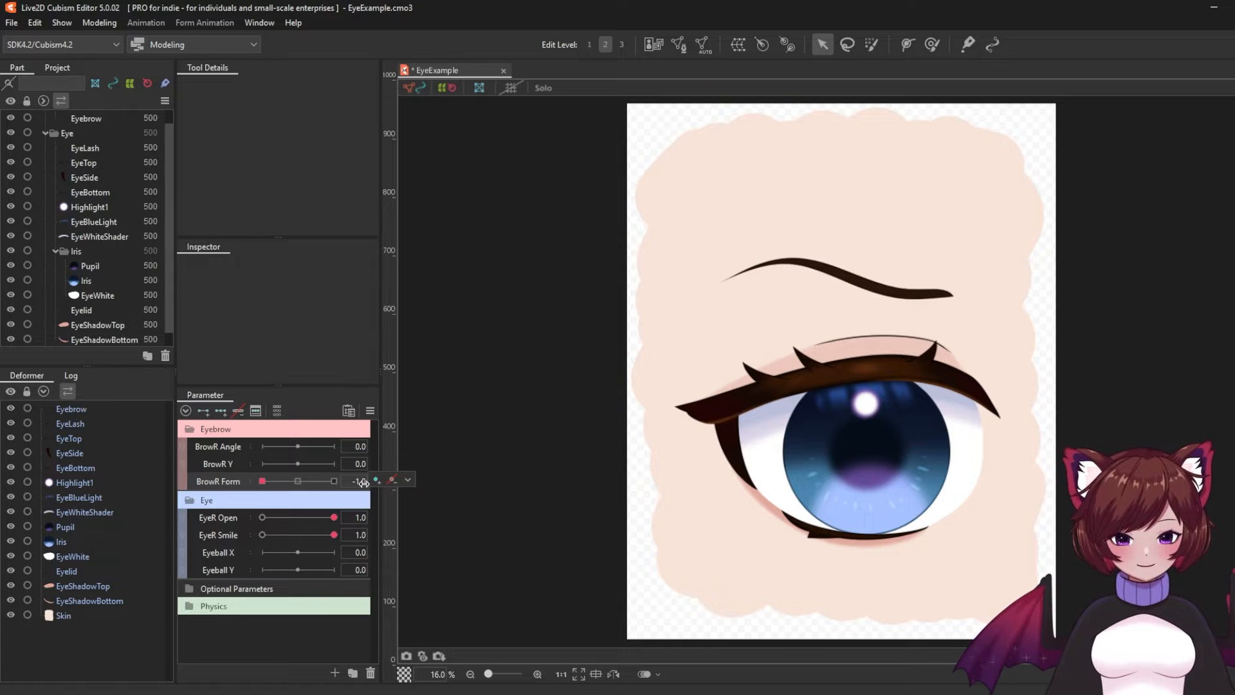
{"action": "type", "text": "0"}
{"action": "key", "text": "Return"}
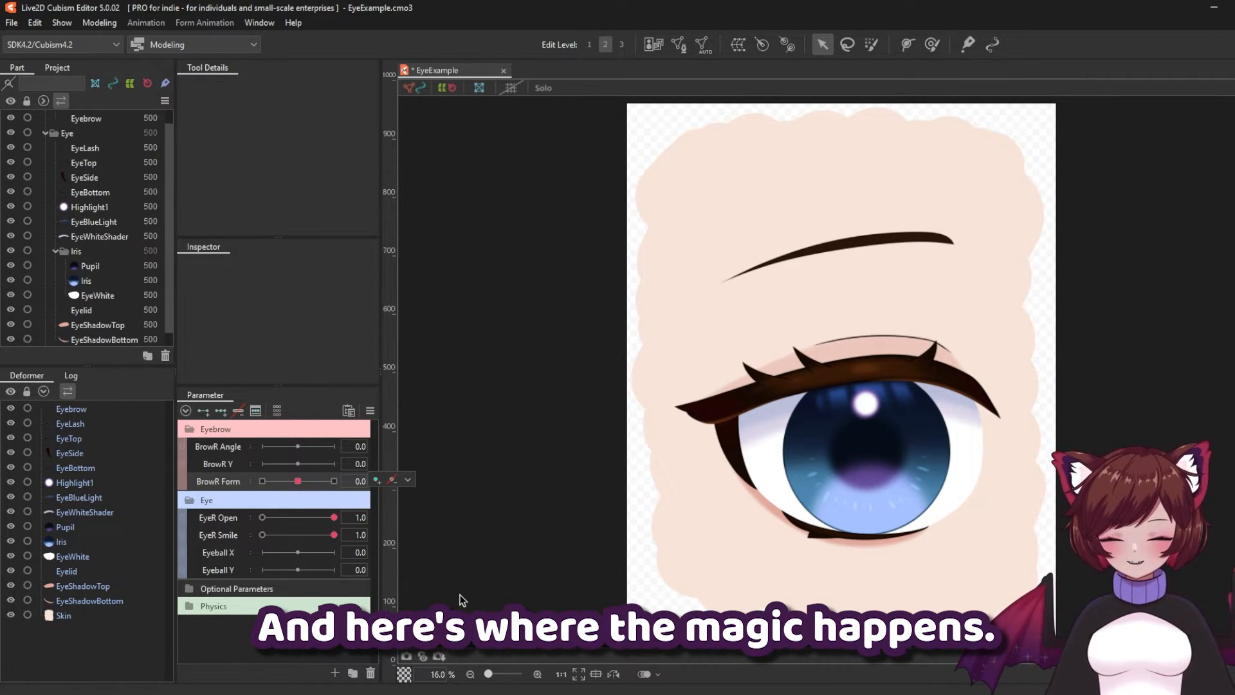
{"action": "left_click", "coordinate": [408, 480]}
{"action": "left_click_drag", "start_coordinate": [301, 480], "coordinate": [331, 502]}
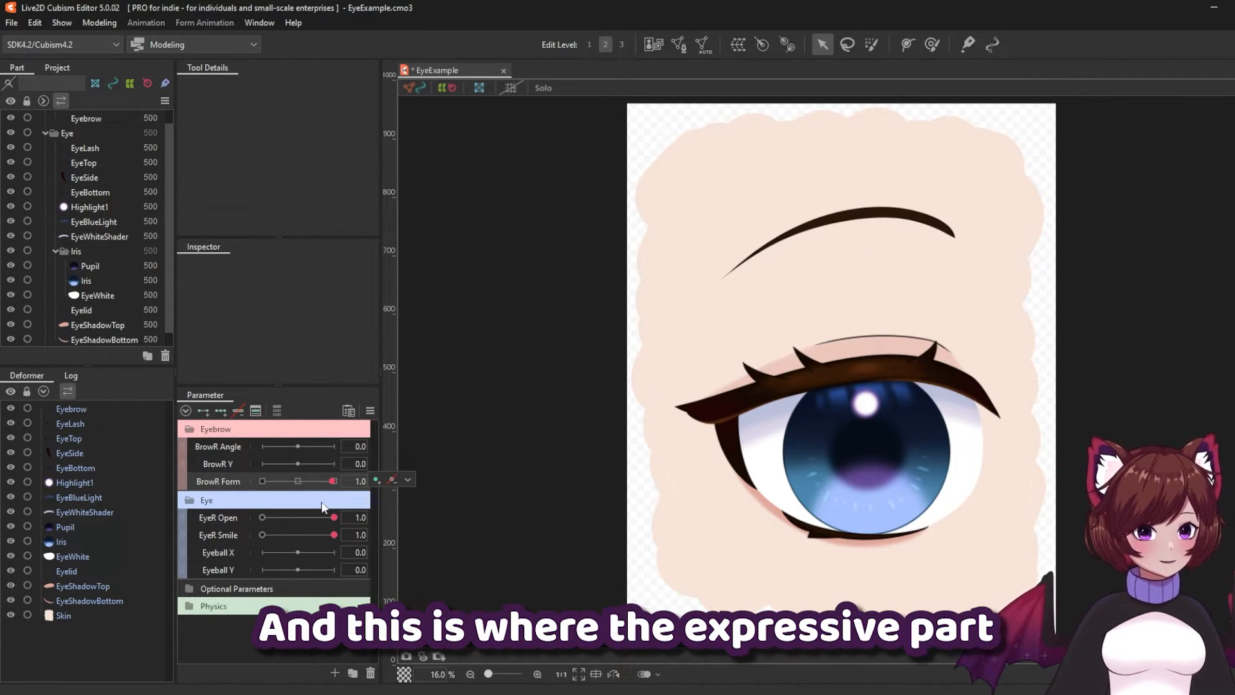
{"action": "left_click", "coordinate": [298, 481]}
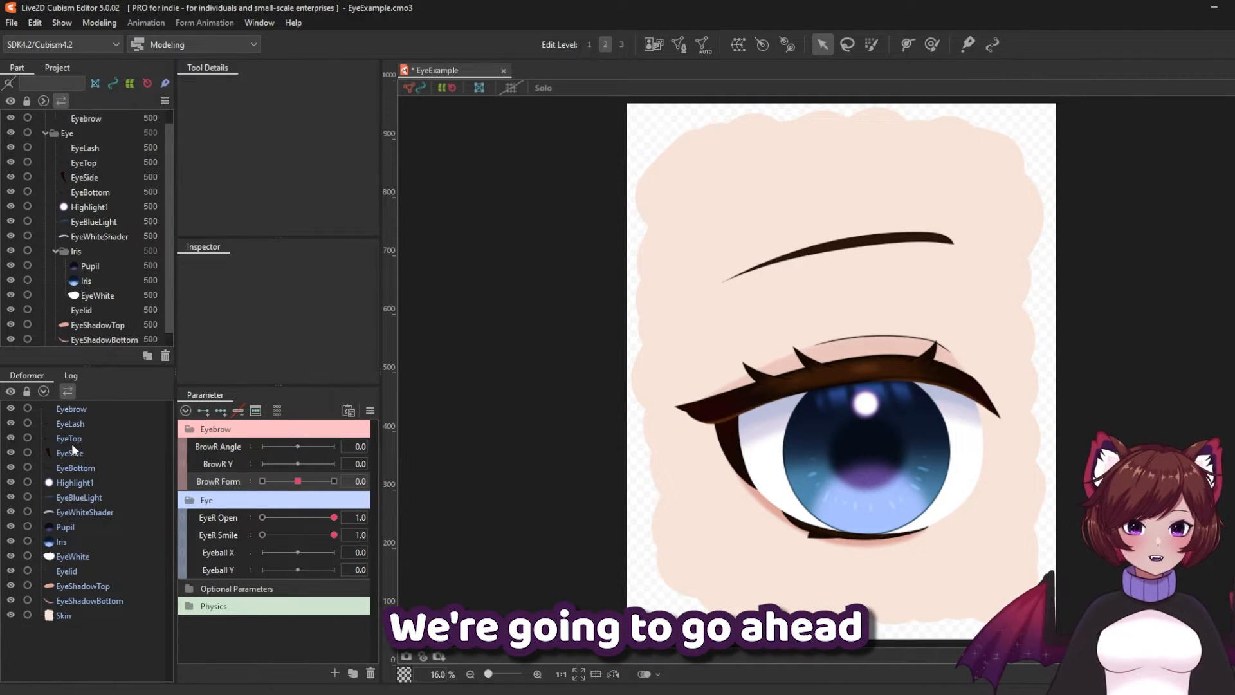
- Select EyeTop, EyeLash, EyeShadowTop and Eyelid together and add three keys on BrowR Form for them
{"action": "left_click", "coordinate": [78, 438]}
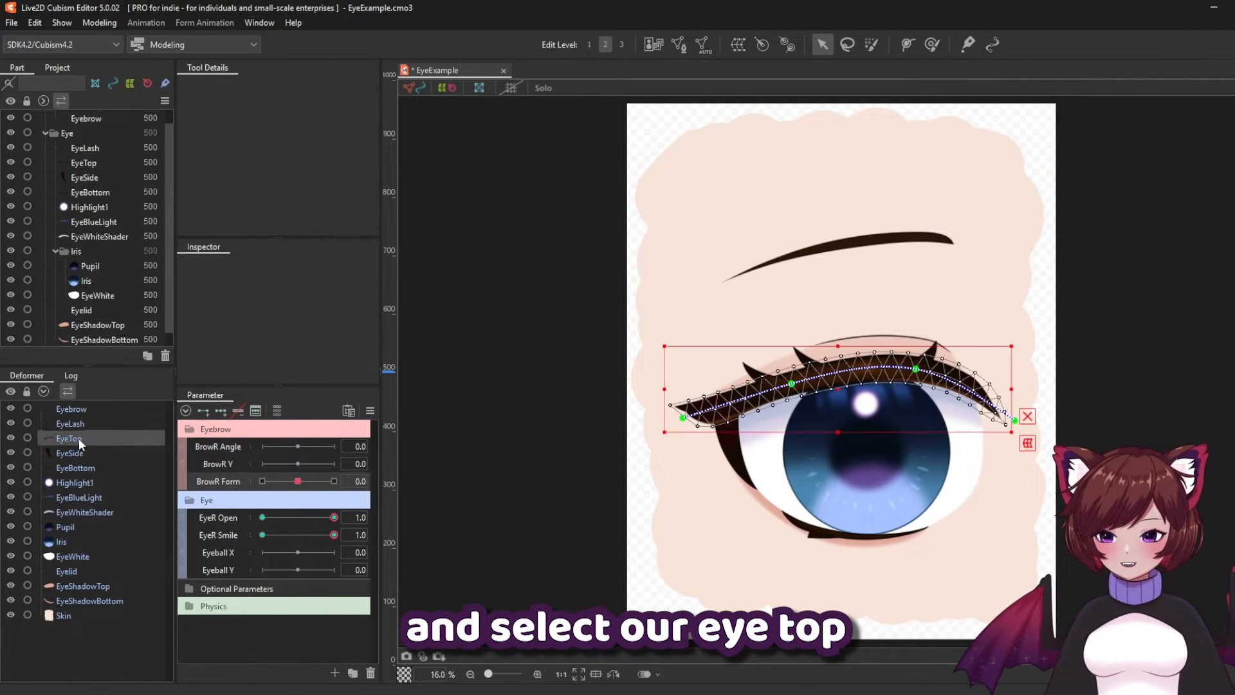
{"action": "left_click", "coordinate": [79, 423], "text": "ctrl"}
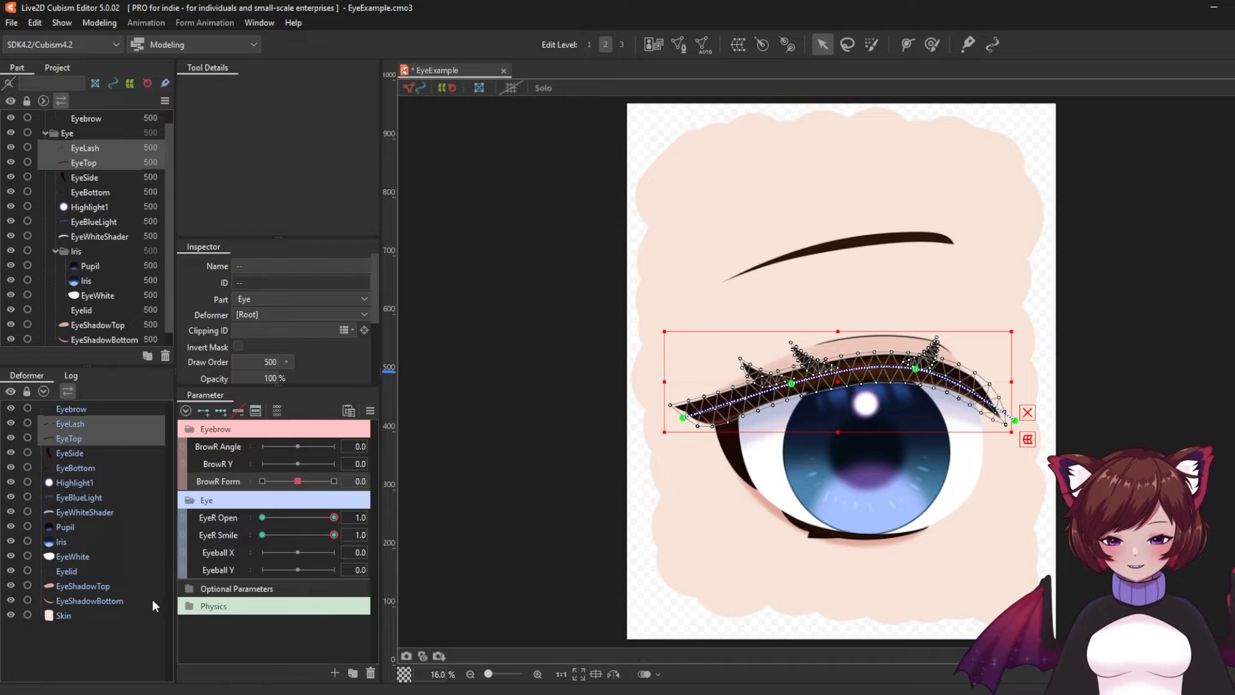
{"action": "left_click", "coordinate": [75, 584], "text": "ctrl"}
{"action": "left_click", "coordinate": [74, 571], "text": "ctrl"}
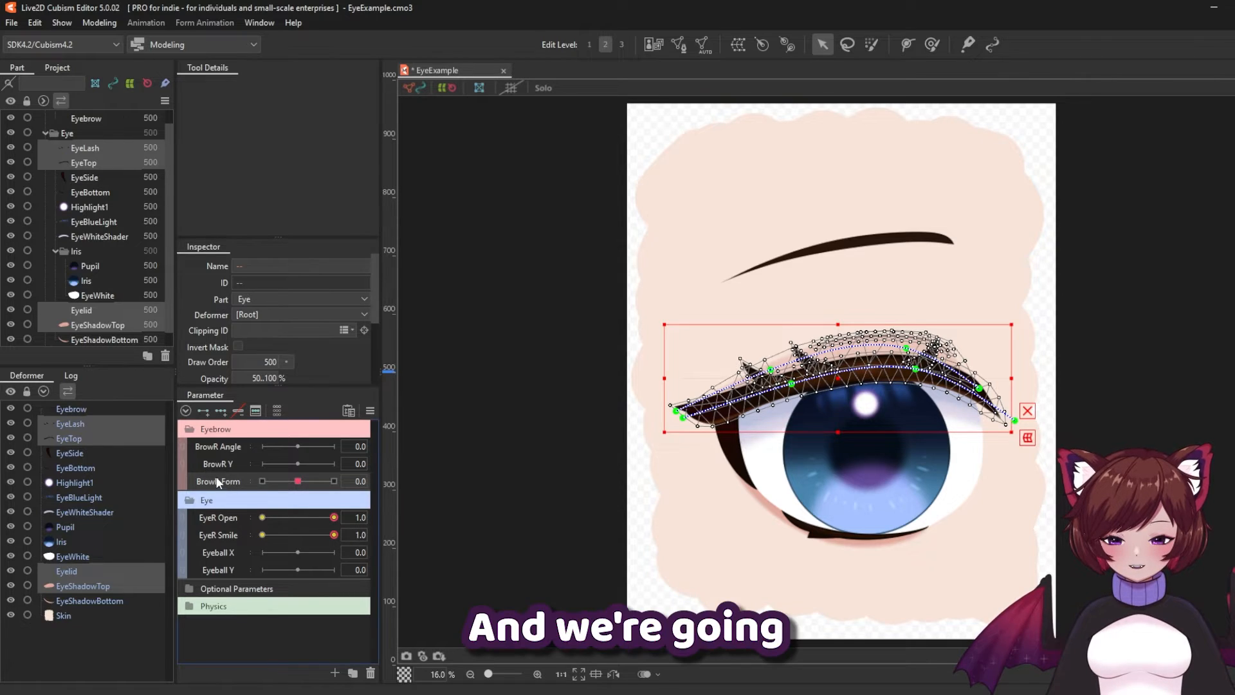
{"action": "left_click", "coordinate": [219, 417]}
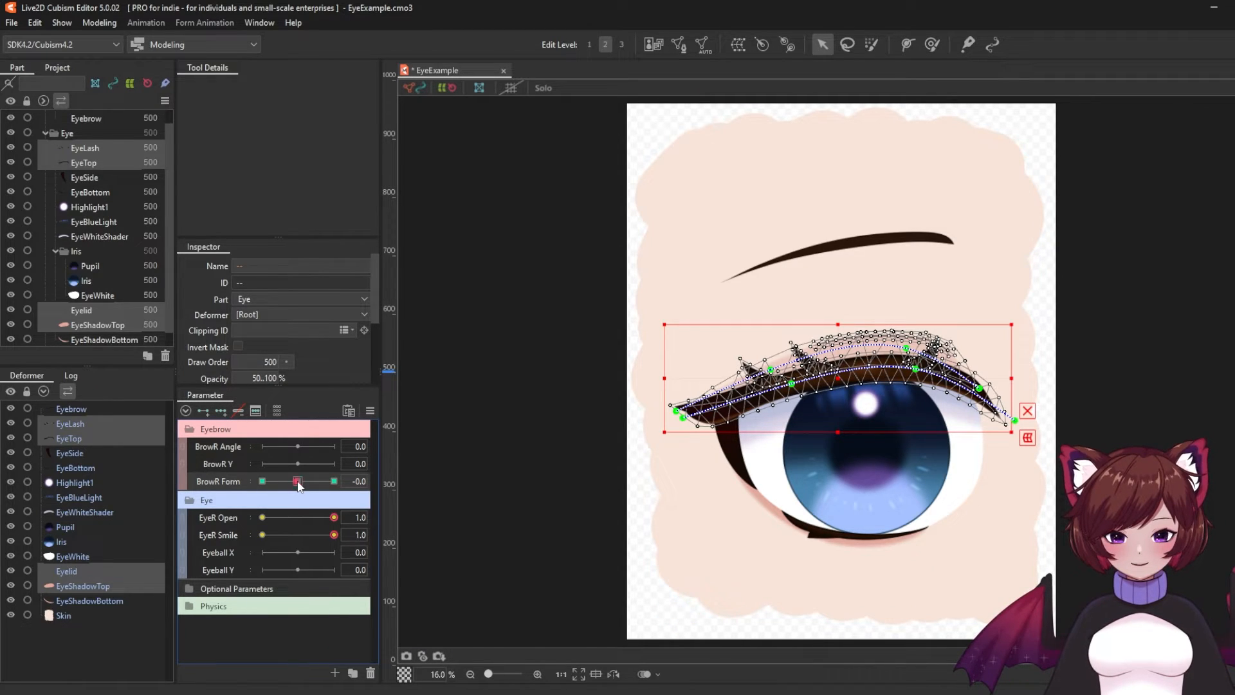
- At BrowR Form 1.0, start a temporary path deformation on the selected upper eye parts with four points along EyeTop
{"action": "left_click_drag", "start_coordinate": [299, 486], "coordinate": [335, 482]}
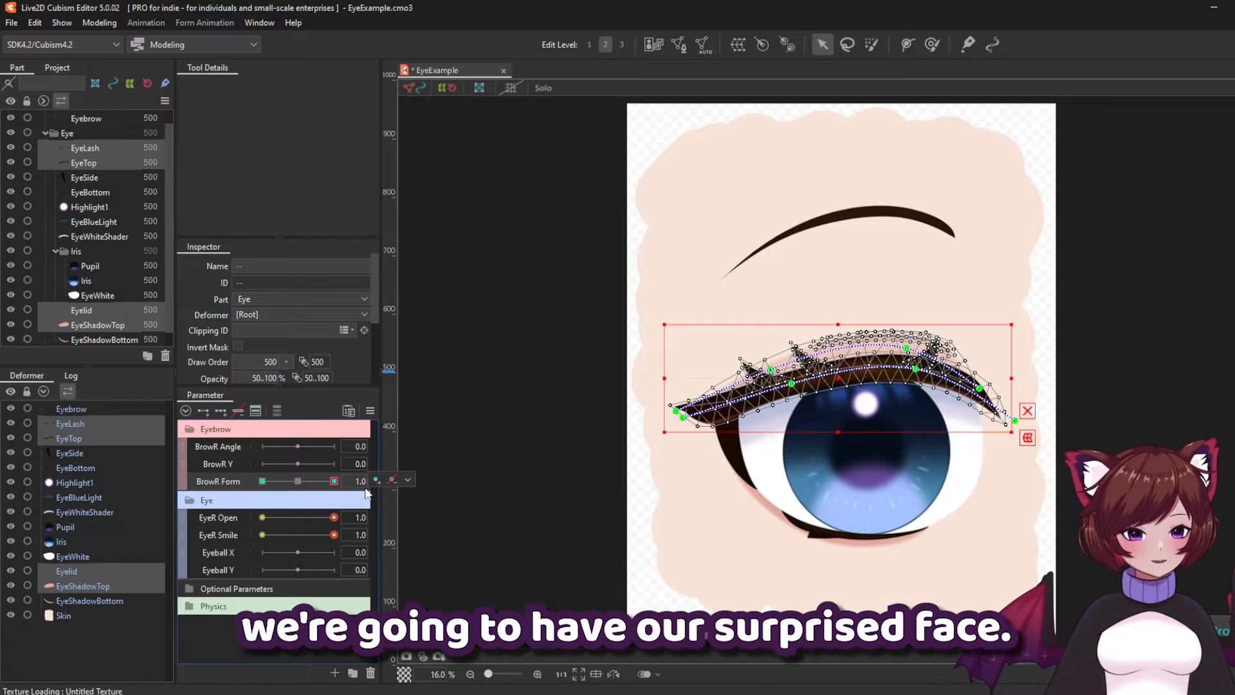
{"action": "left_click", "coordinate": [110, 24]}
{"action": "mouse_move", "coordinate": [149, 165]}
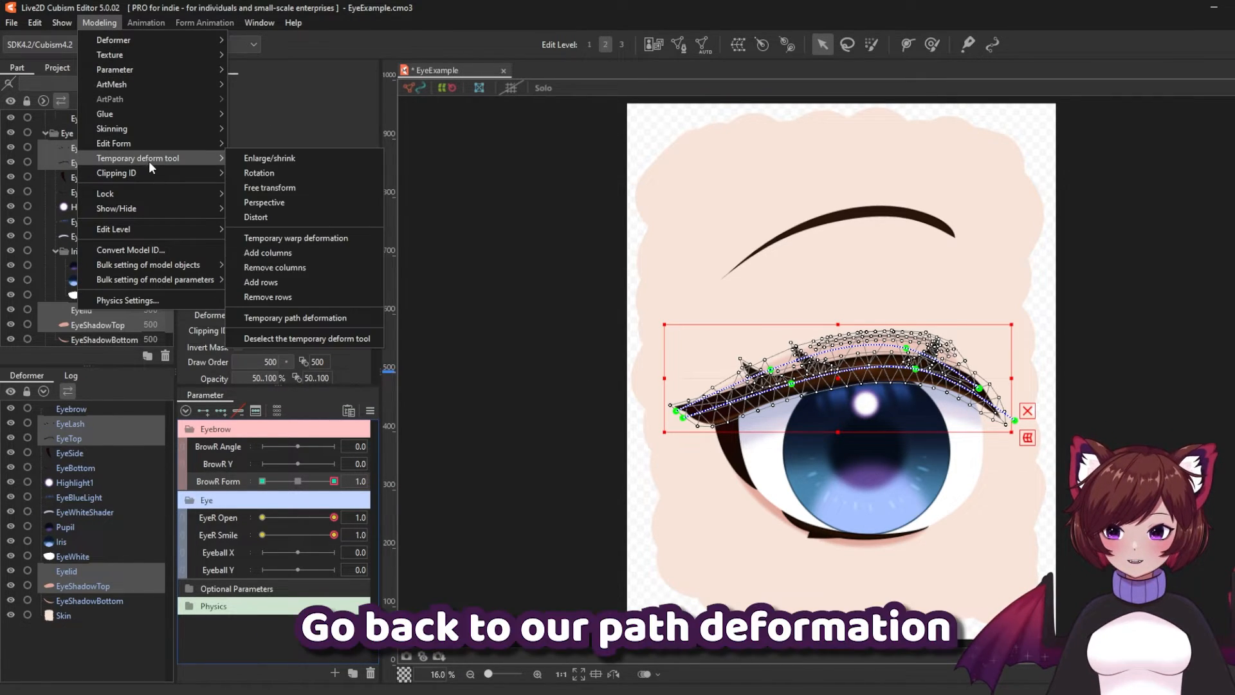
{"action": "left_click", "coordinate": [319, 319]}
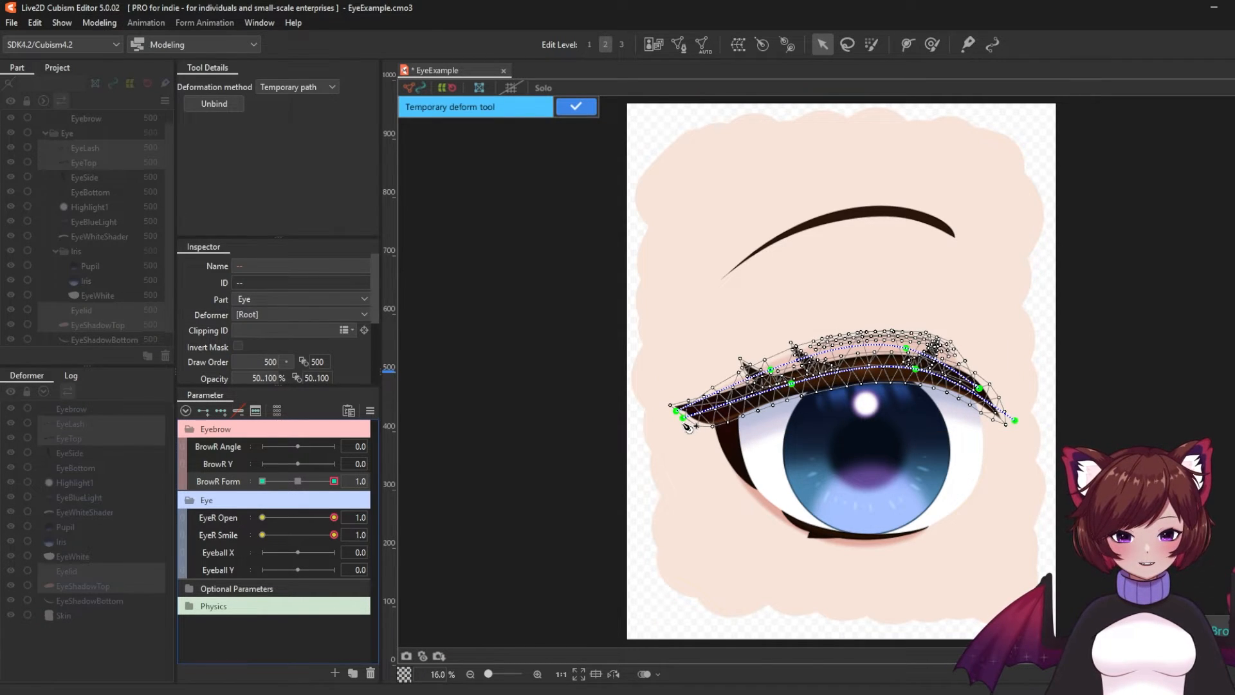
{"action": "left_click", "coordinate": [792, 385]}
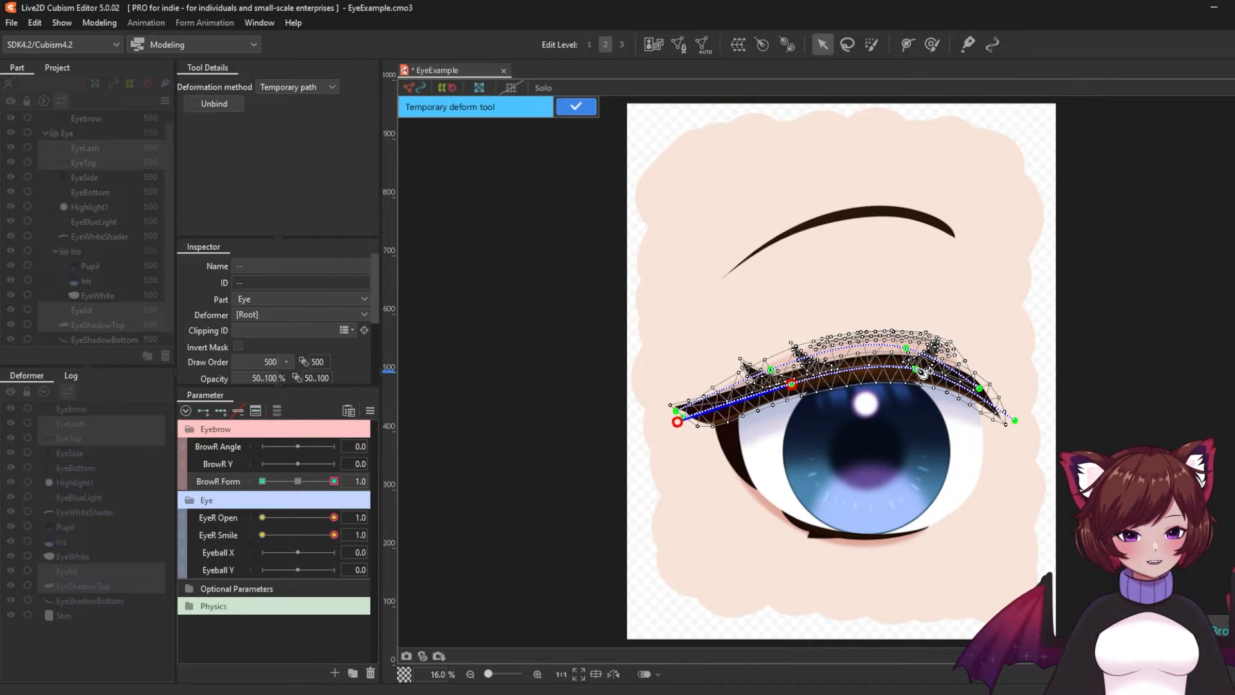
{"action": "left_click", "coordinate": [917, 368]}
{"action": "left_click", "coordinate": [1023, 428]}
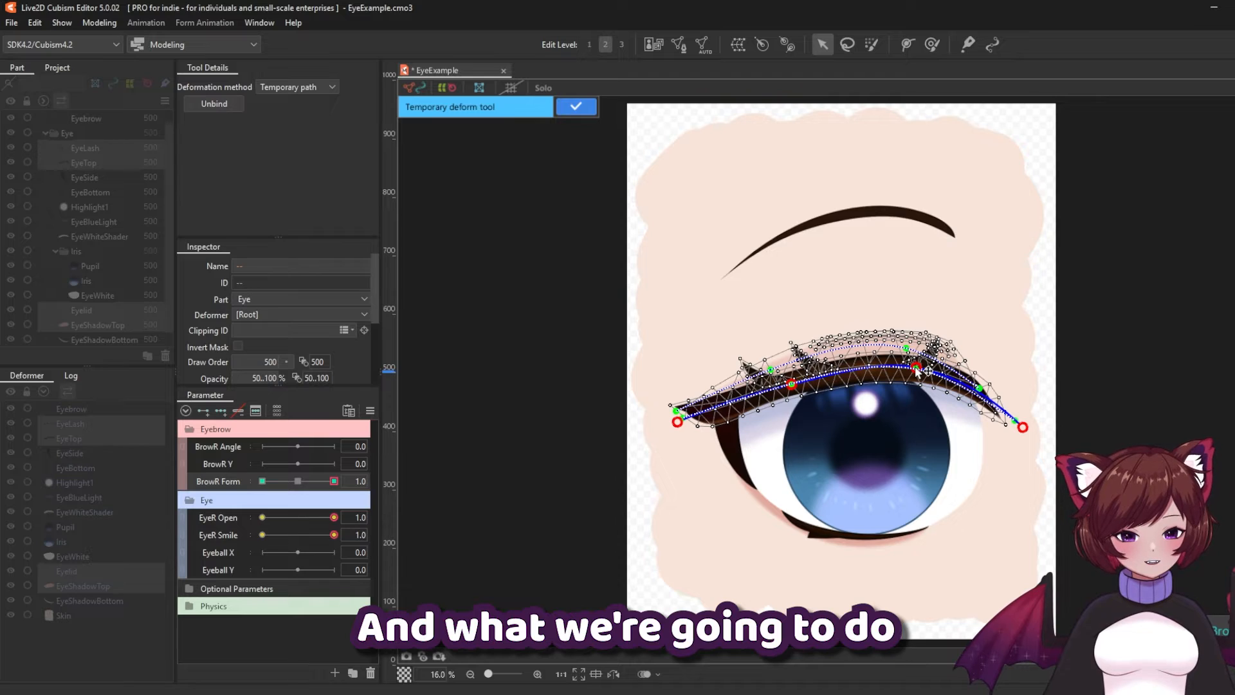
- Raise the two middle temporary path points, lower both end points slightly to widen the eye, and apply the deformation
{"action": "left_click_drag", "start_coordinate": [919, 371], "coordinate": [917, 349]}
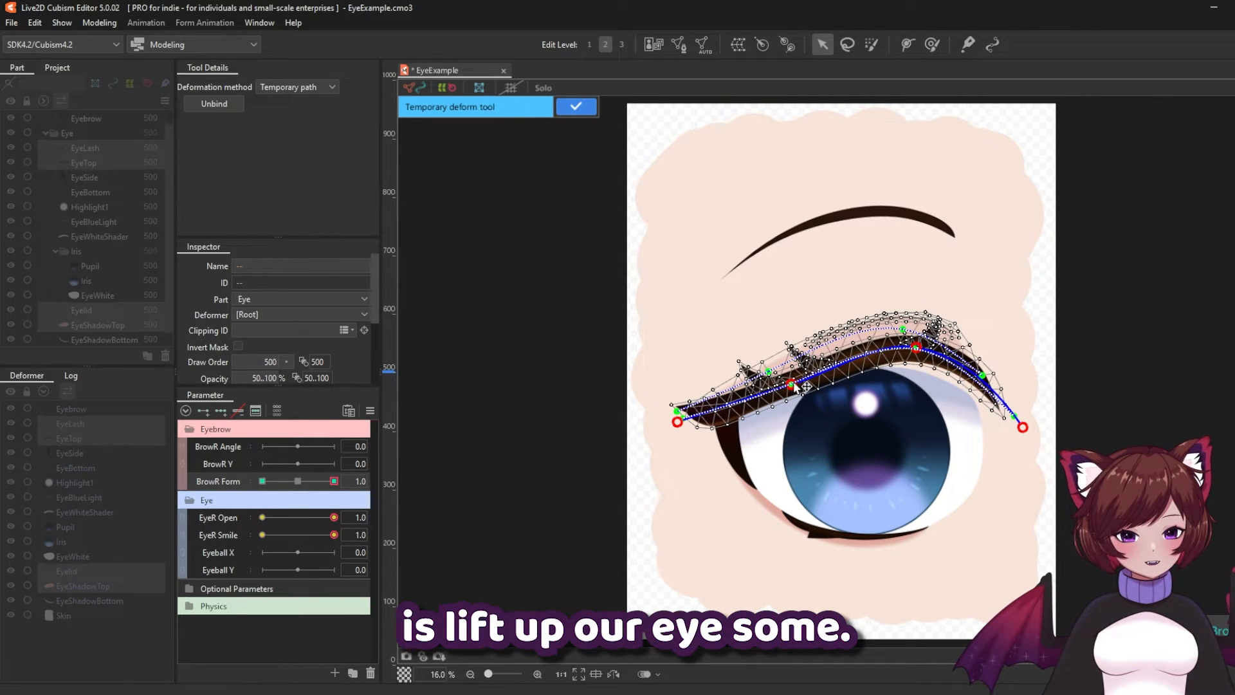
{"action": "left_click_drag", "start_coordinate": [793, 385], "coordinate": [792, 366]}
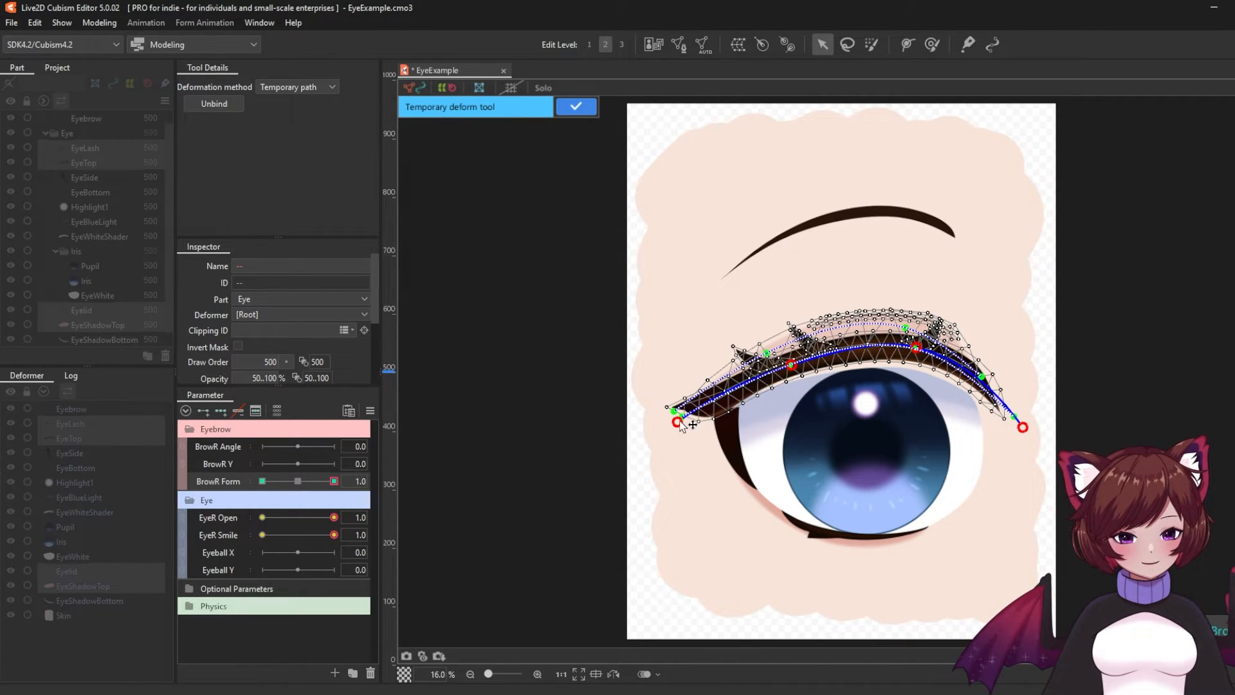
{"action": "left_click_drag", "start_coordinate": [678, 424], "coordinate": [686, 440]}
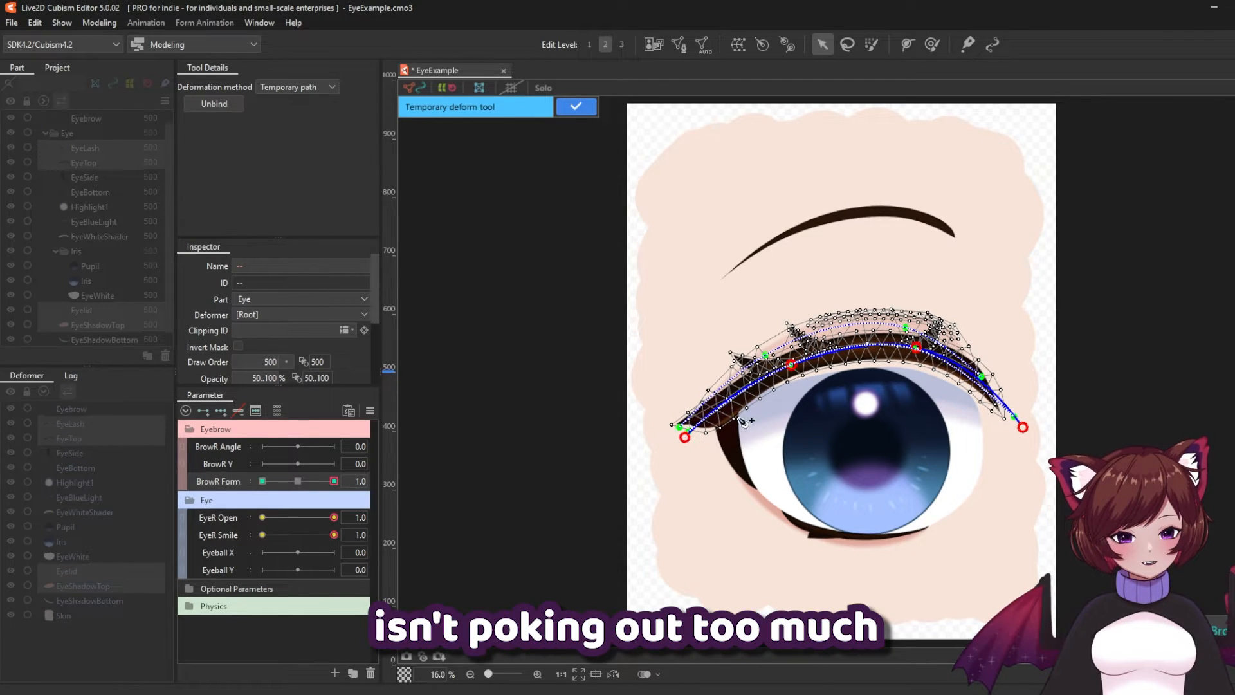
{"action": "left_click_drag", "start_coordinate": [916, 350], "coordinate": [919, 340]}
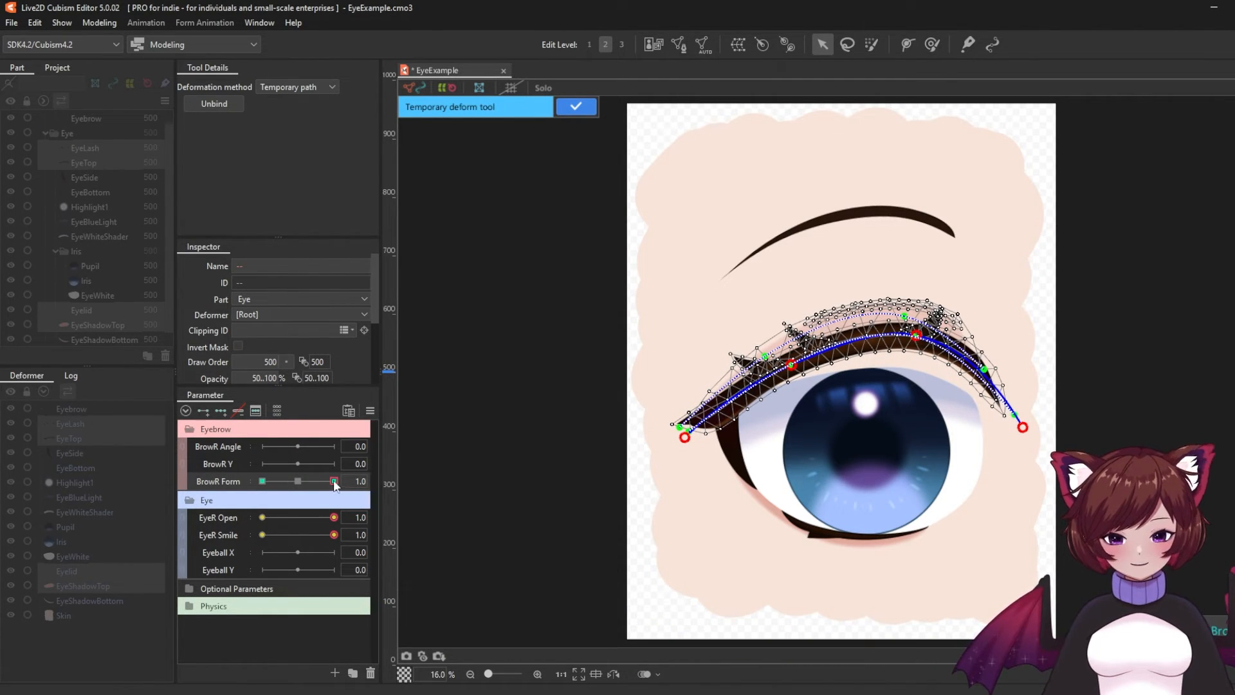
{"action": "mouse_move", "coordinate": [334, 482]}
{"action": "left_mouse_down"}
{"action": "mouse_move", "coordinate": [279, 488]}
{"action": "mouse_move", "coordinate": [335, 483]}
{"action": "left_mouse_up"}
{"action": "left_click_drag", "start_coordinate": [1023, 428], "coordinate": [1016, 433]}
{"action": "left_click_drag", "start_coordinate": [334, 482], "coordinate": [261, 485]}
{"action": "left_click", "coordinate": [576, 106]}
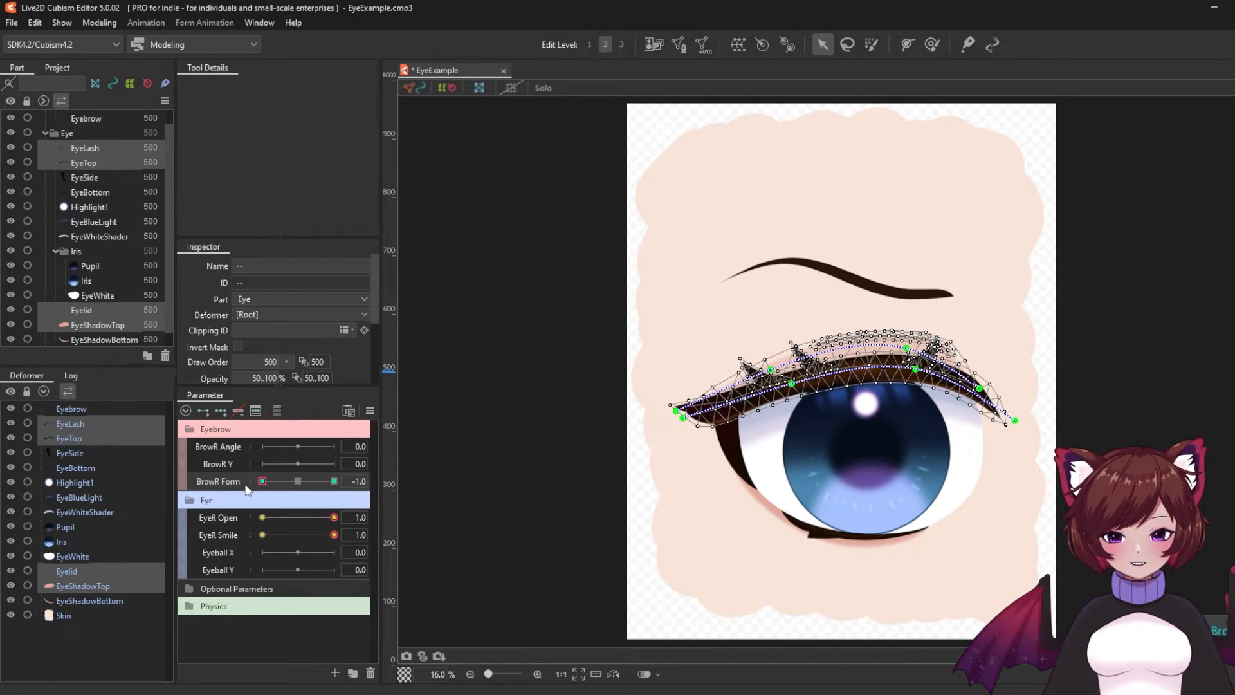
- At BrowR Form -1.0, start another temporary path deformation on the upper eye parts with four points along EyeTop
{"action": "left_click", "coordinate": [95, 21]}
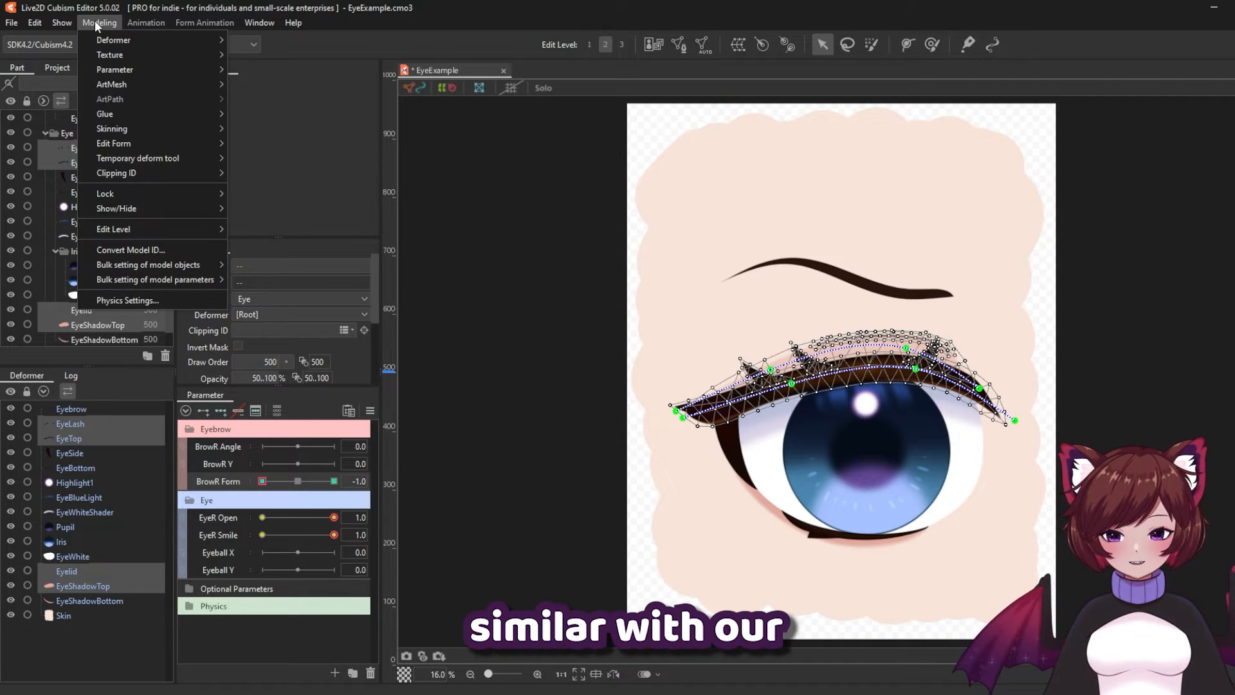
{"action": "mouse_move", "coordinate": [183, 160]}
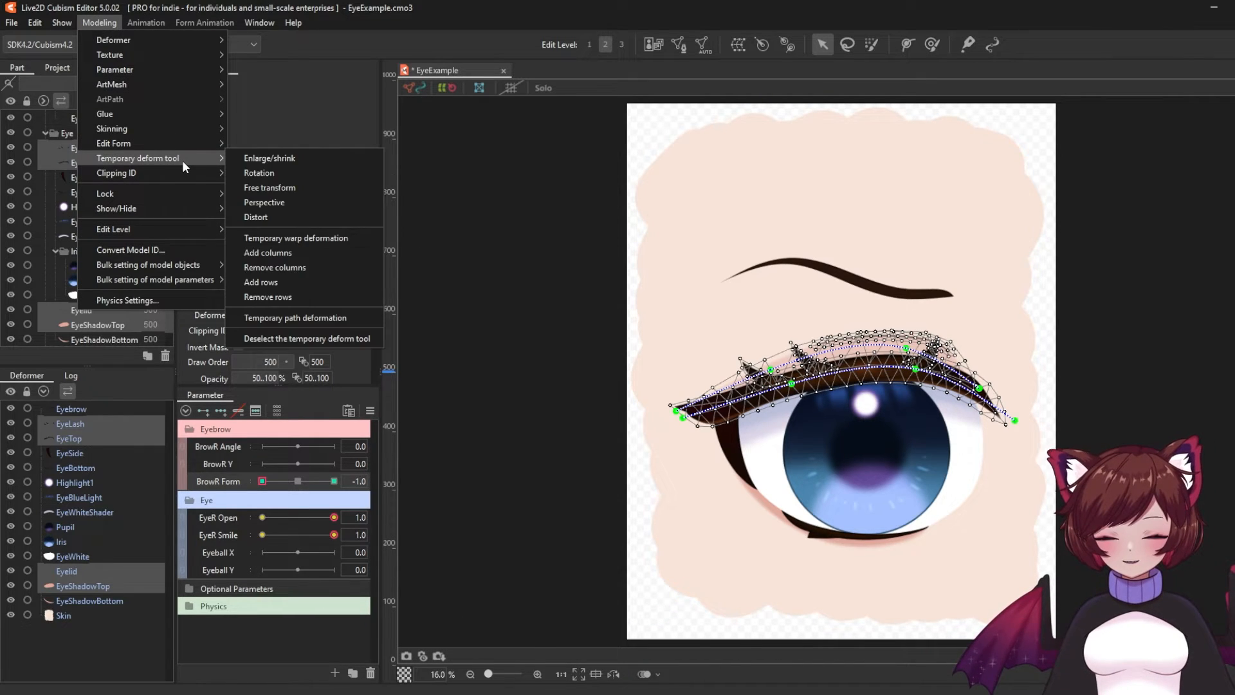
{"action": "left_click", "coordinate": [322, 318]}
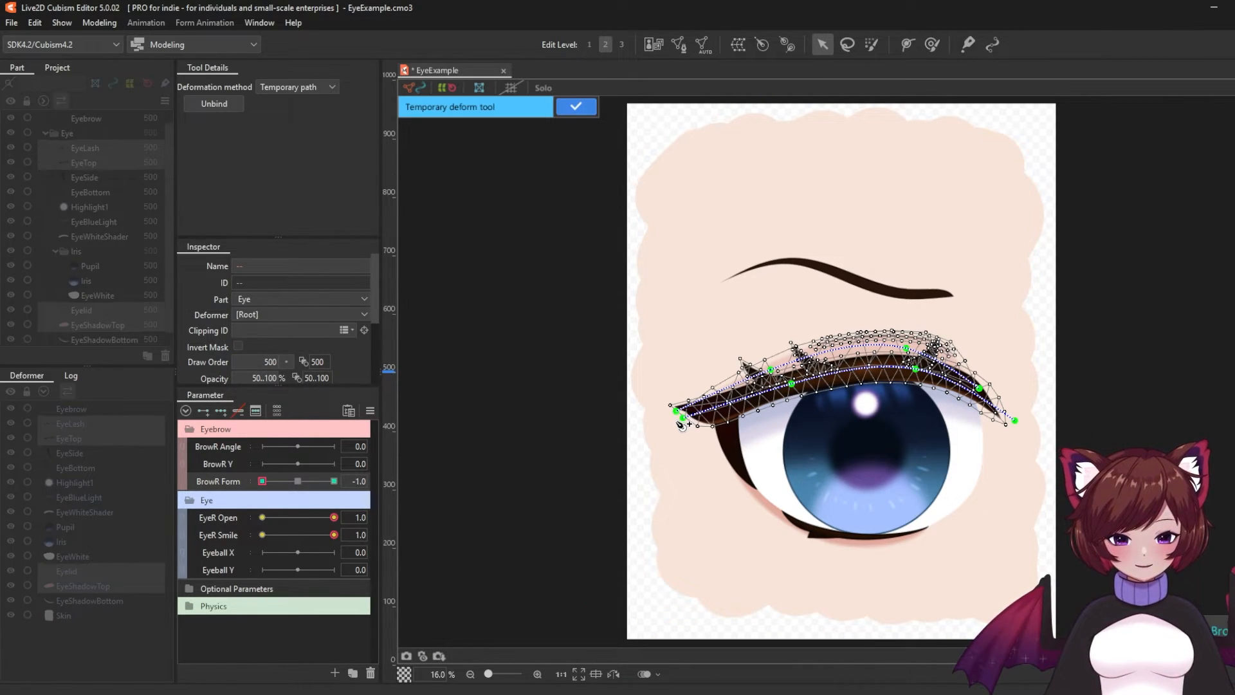
{"action": "left_click", "coordinate": [792, 384]}
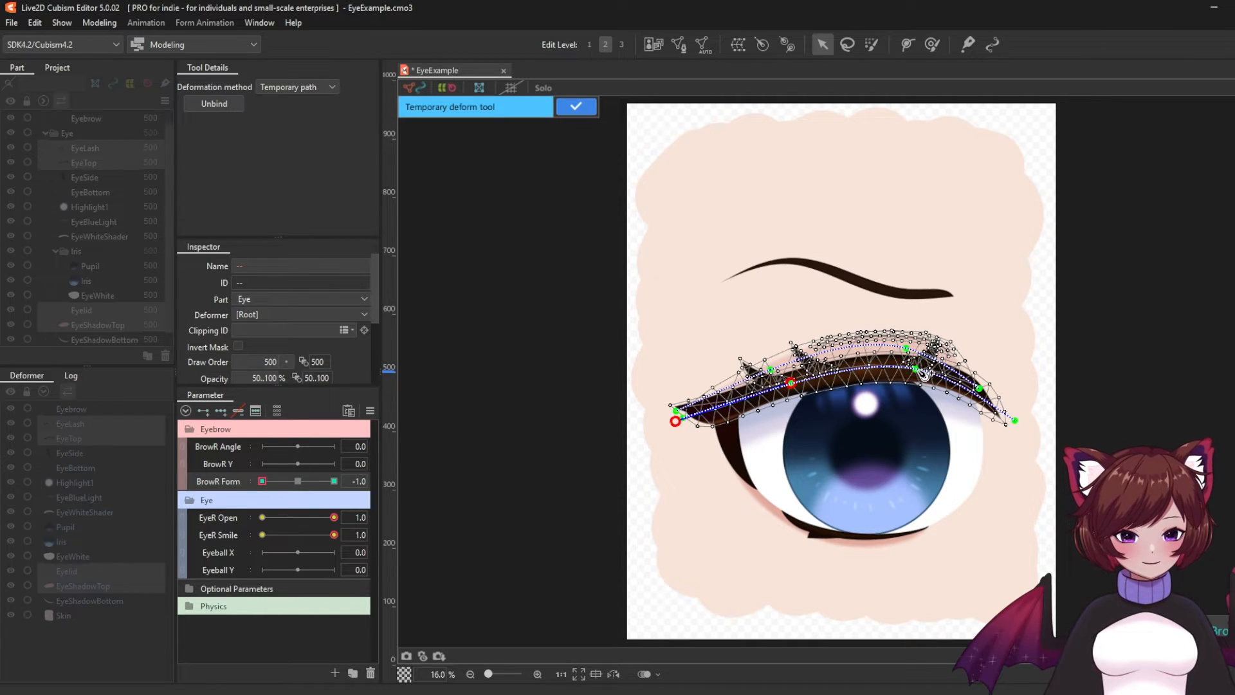
{"action": "left_click", "coordinate": [918, 370]}
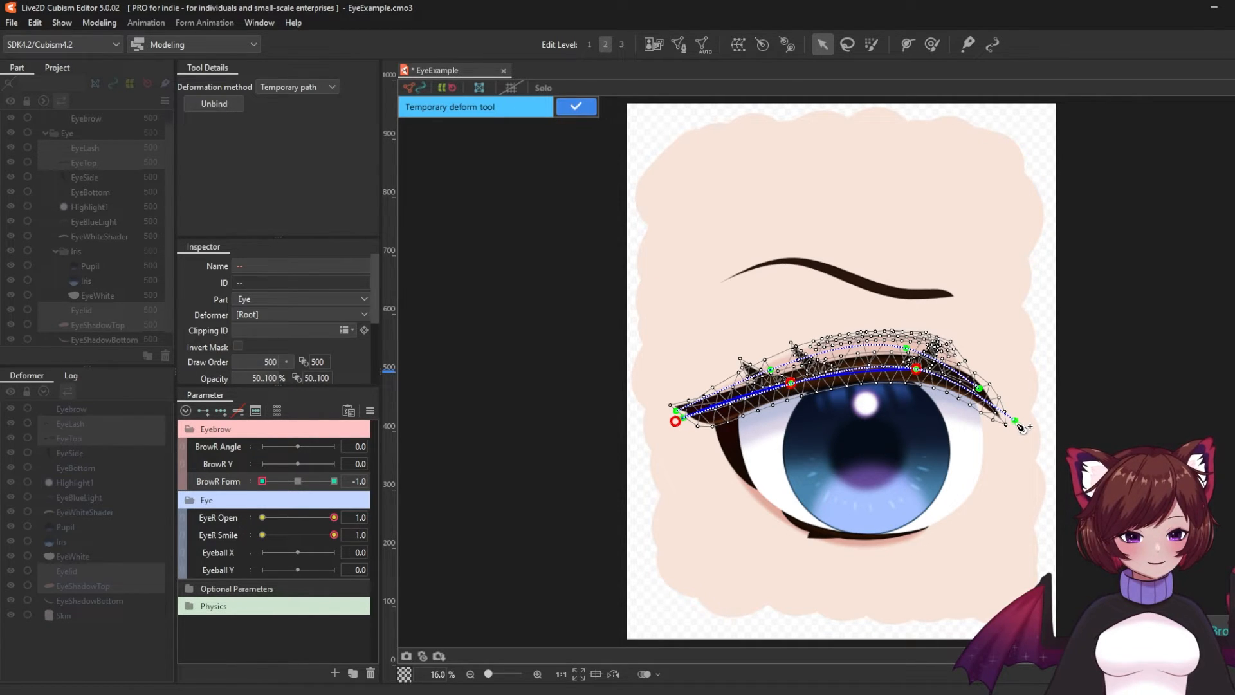
{"action": "left_click", "coordinate": [1016, 423]}
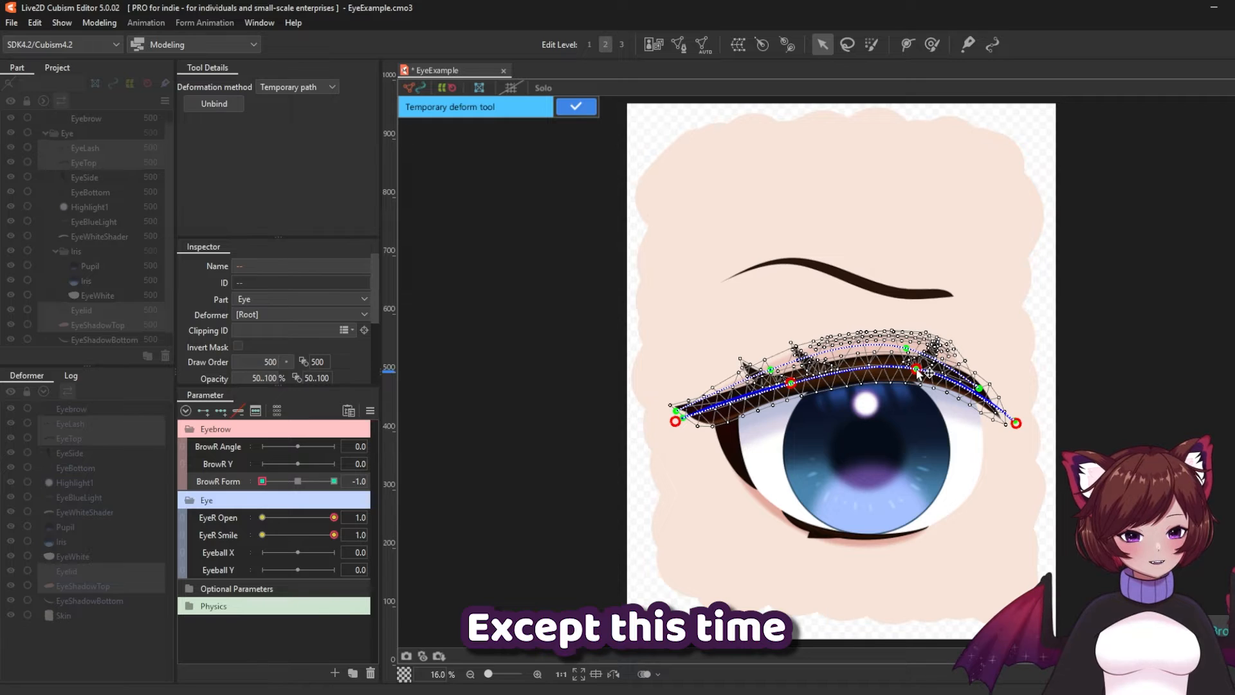
- Lower the right middle path point so the upper eye slants angrily, apply the deformation, and return BrowR Form to 0.0
{"action": "left_click_drag", "start_coordinate": [920, 369], "coordinate": [919, 427]}
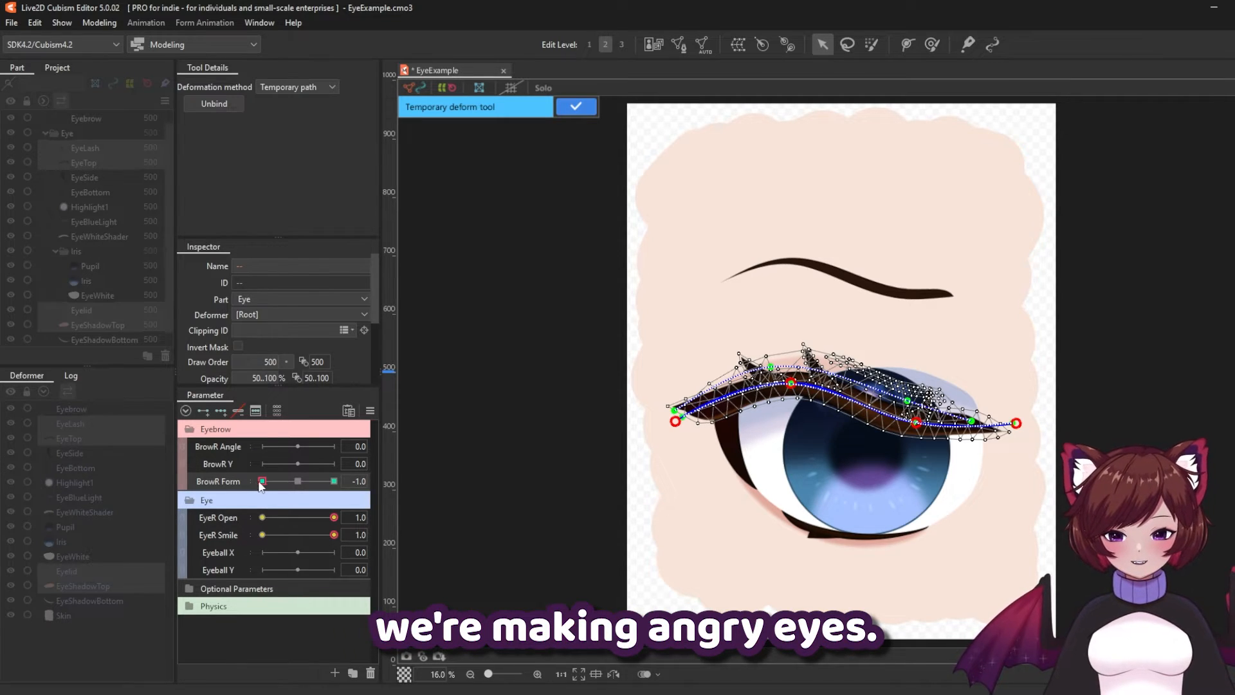
{"action": "left_click_drag", "start_coordinate": [262, 481], "coordinate": [236, 492]}
- Select EyeWhite and add three keys on BrowR Form for it
{"action": "left_click", "coordinate": [972, 463]}
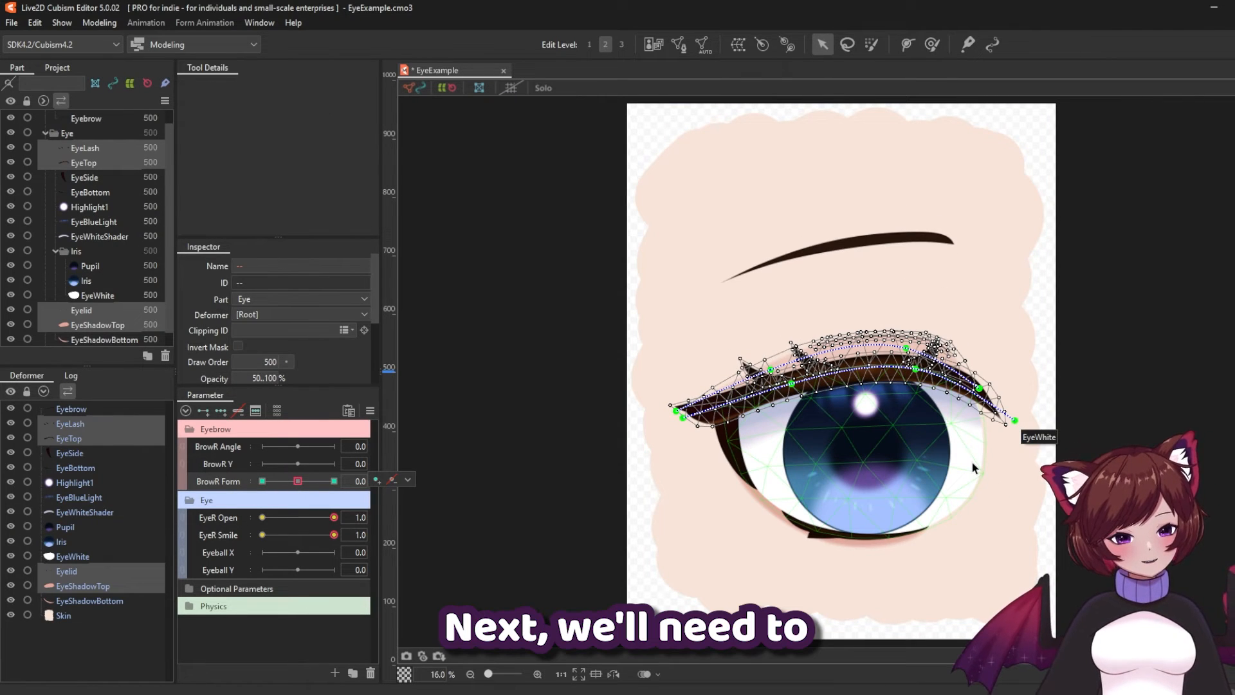
{"action": "left_click", "coordinate": [972, 462]}
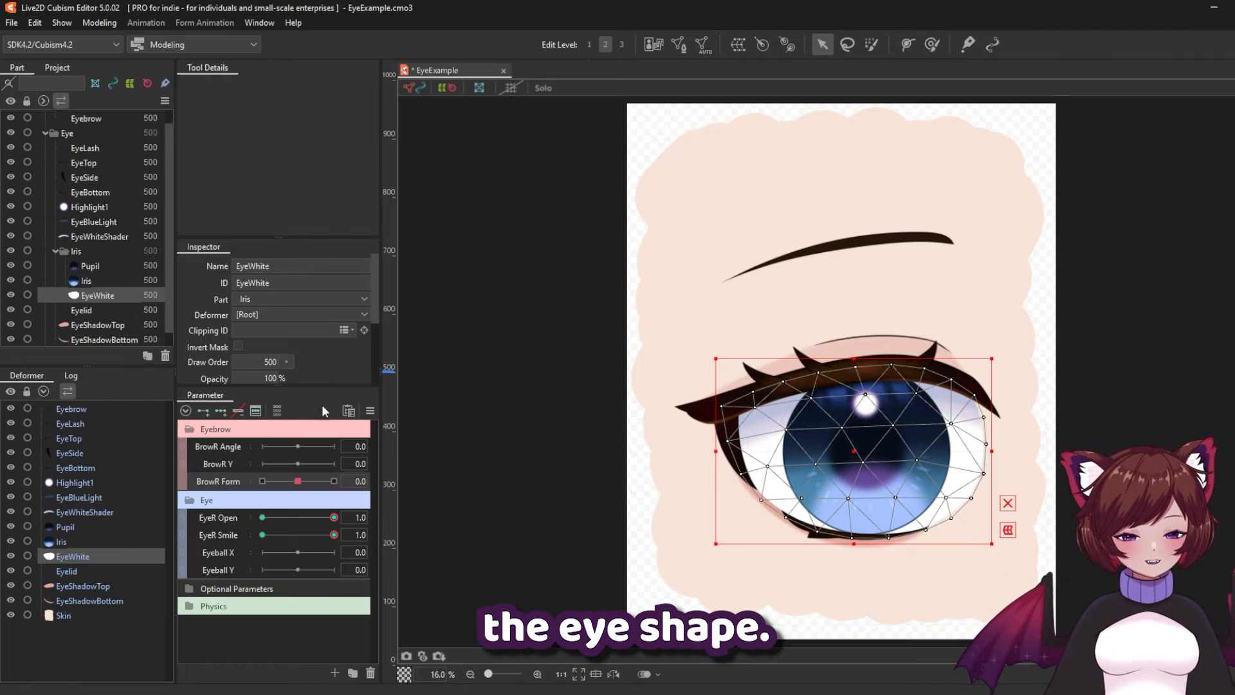
{"action": "left_click", "coordinate": [220, 412]}
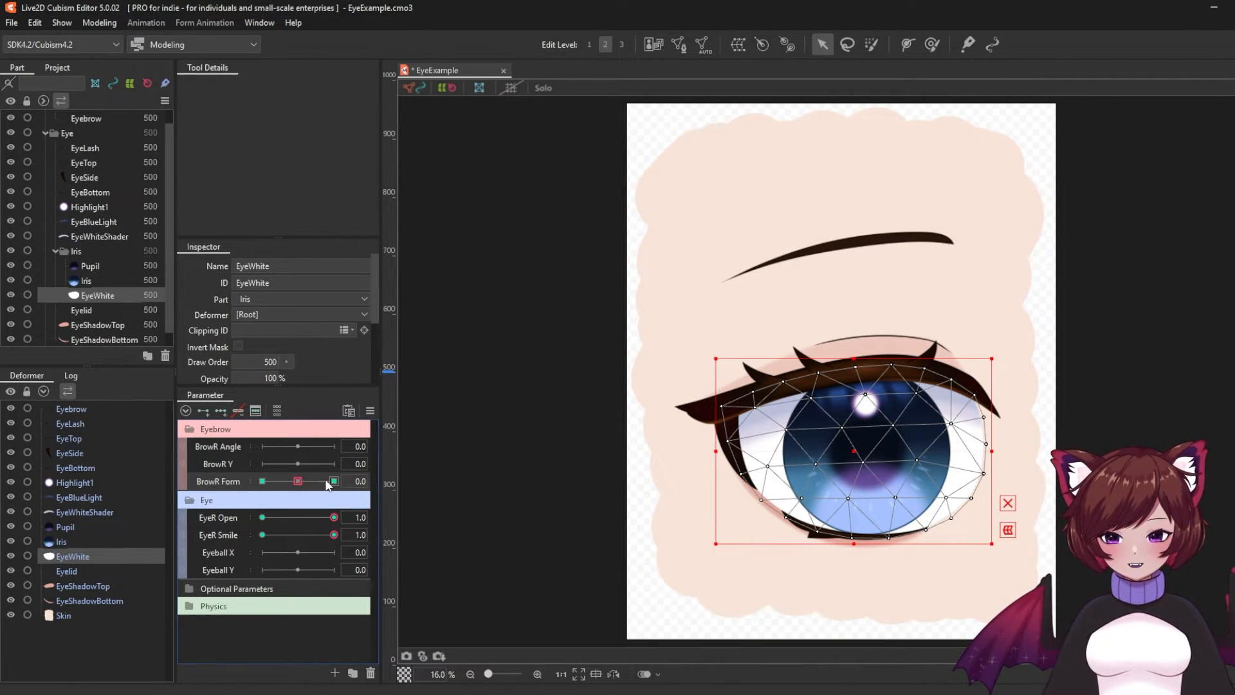
- At BrowR Form 1.0, move EyeWhite's upper mesh vertices up and outward to fill the widened eye under the raised lid
{"action": "left_click_drag", "start_coordinate": [299, 484], "coordinate": [335, 483]}
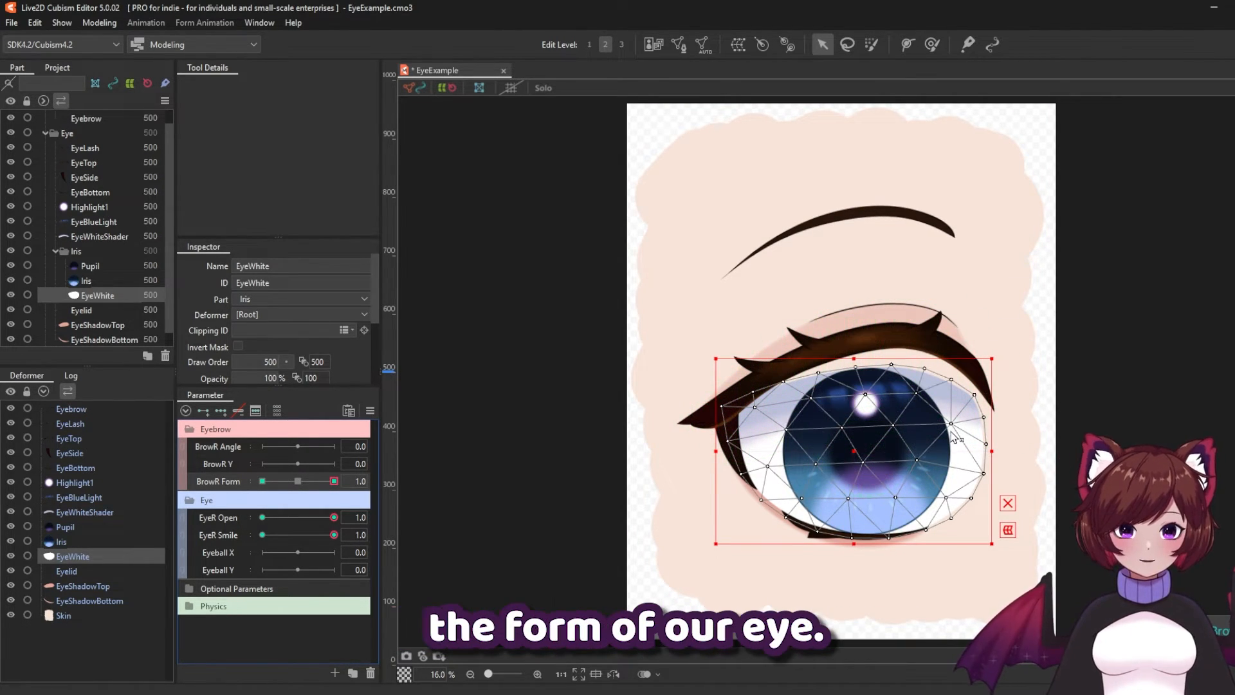
{"action": "left_click_drag", "start_coordinate": [784, 381], "coordinate": [817, 352]}
{"action": "left_click_drag", "start_coordinate": [856, 367], "coordinate": [861, 338]}
{"action": "left_click_drag", "start_coordinate": [891, 364], "coordinate": [897, 335]}
{"action": "left_click_drag", "start_coordinate": [924, 369], "coordinate": [962, 355]}
{"action": "left_click_drag", "start_coordinate": [975, 394], "coordinate": [987, 417]}
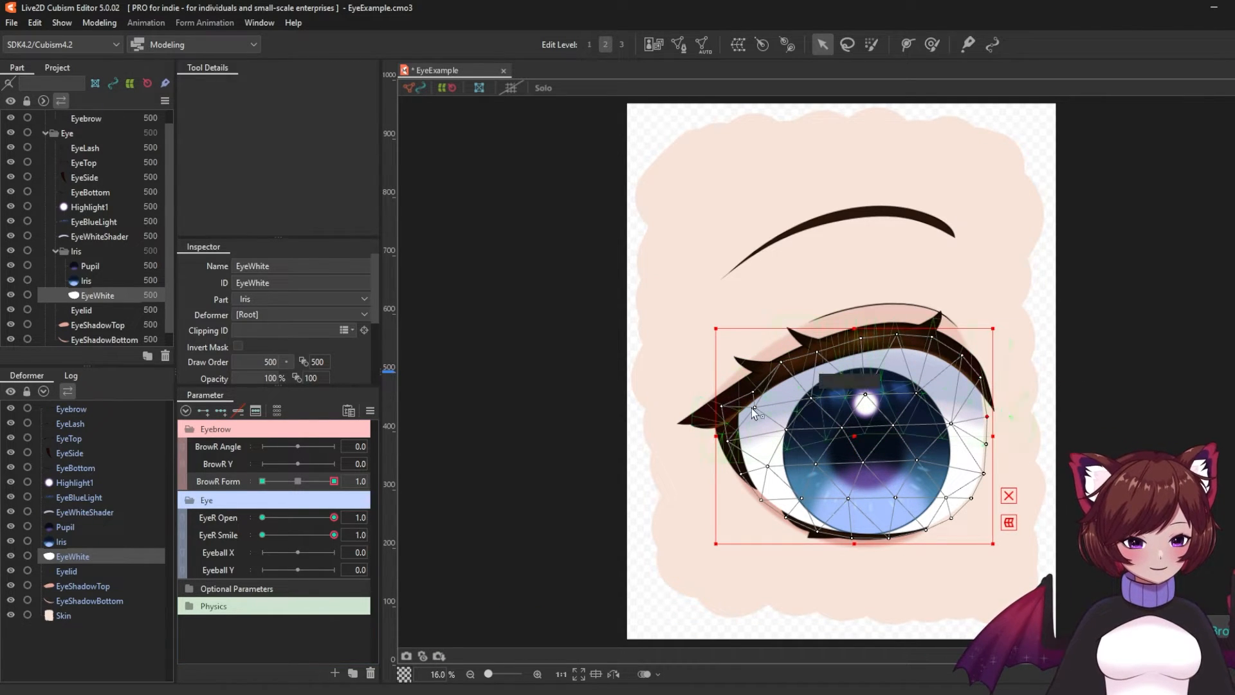
{"action": "left_click_drag", "start_coordinate": [754, 392], "coordinate": [747, 383]}
- At BrowR Form -1.0, lower EyeWhite's upper mesh vertices to follow the angry lid, then deselect it and return BrowR Form to 0.0
{"action": "left_click_drag", "start_coordinate": [289, 486], "coordinate": [261, 481]}
{"action": "left_click_drag", "start_coordinate": [865, 393], "coordinate": [863, 415]}
{"action": "left_click_drag", "start_coordinate": [917, 393], "coordinate": [951, 431]}
{"action": "left_click_drag", "start_coordinate": [819, 373], "coordinate": [847, 398]}
{"action": "left_click_drag", "start_coordinate": [891, 364], "coordinate": [926, 421]}
{"action": "left_click_drag", "start_coordinate": [952, 380], "coordinate": [951, 425]}
{"action": "left_click_drag", "start_coordinate": [975, 395], "coordinate": [984, 432]}
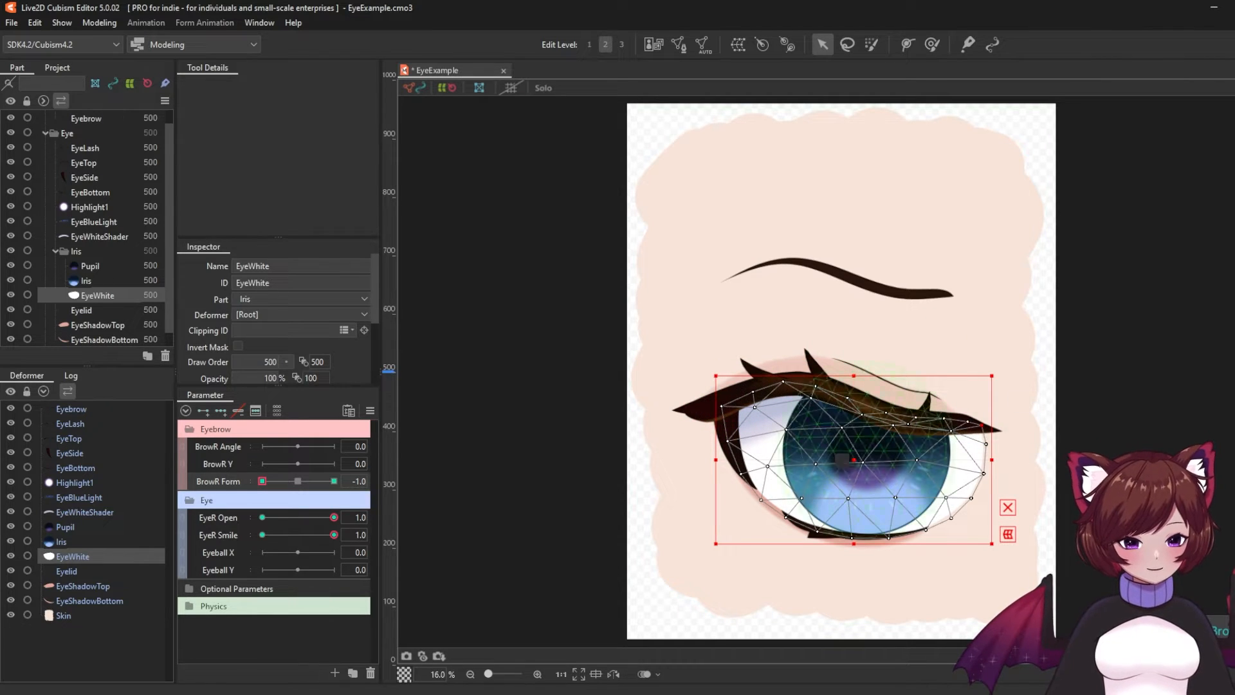
{"action": "left_click", "coordinate": [566, 460]}
{"action": "left_click_drag", "start_coordinate": [262, 481], "coordinate": [277, 522]}
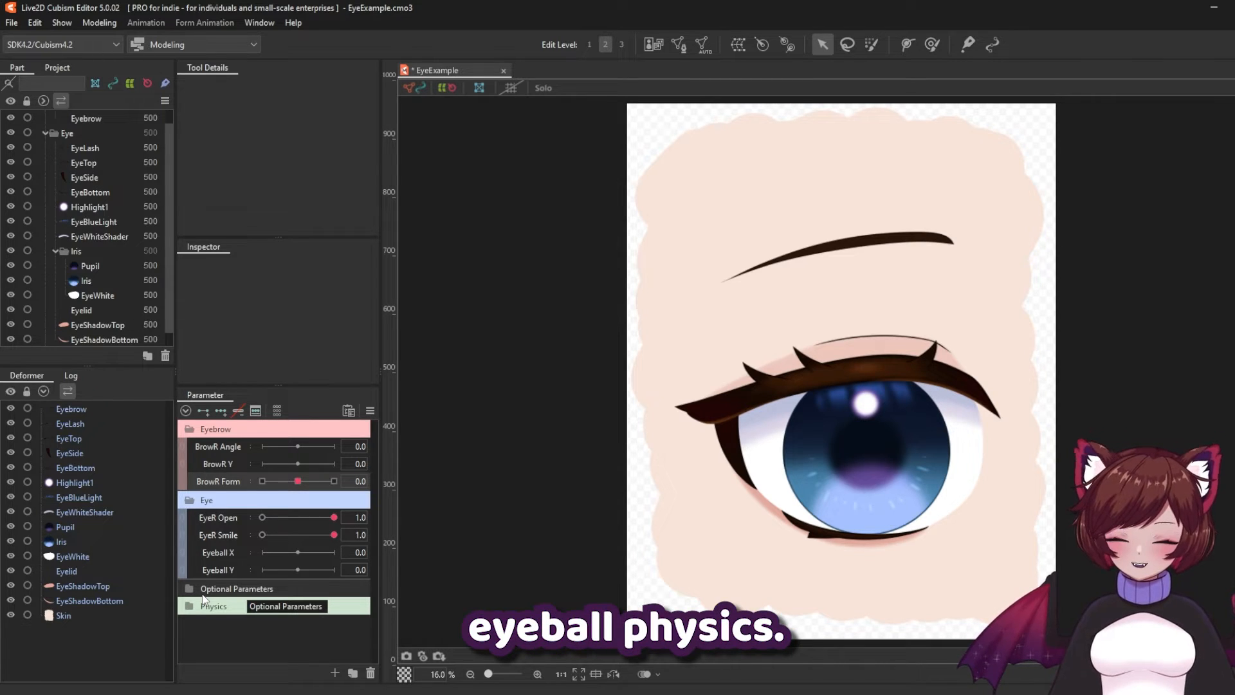
- Start a new parameter in the Physics group, named Eye Physics 1 with the ID EyePhysics1
{"action": "left_click", "coordinate": [334, 673]}
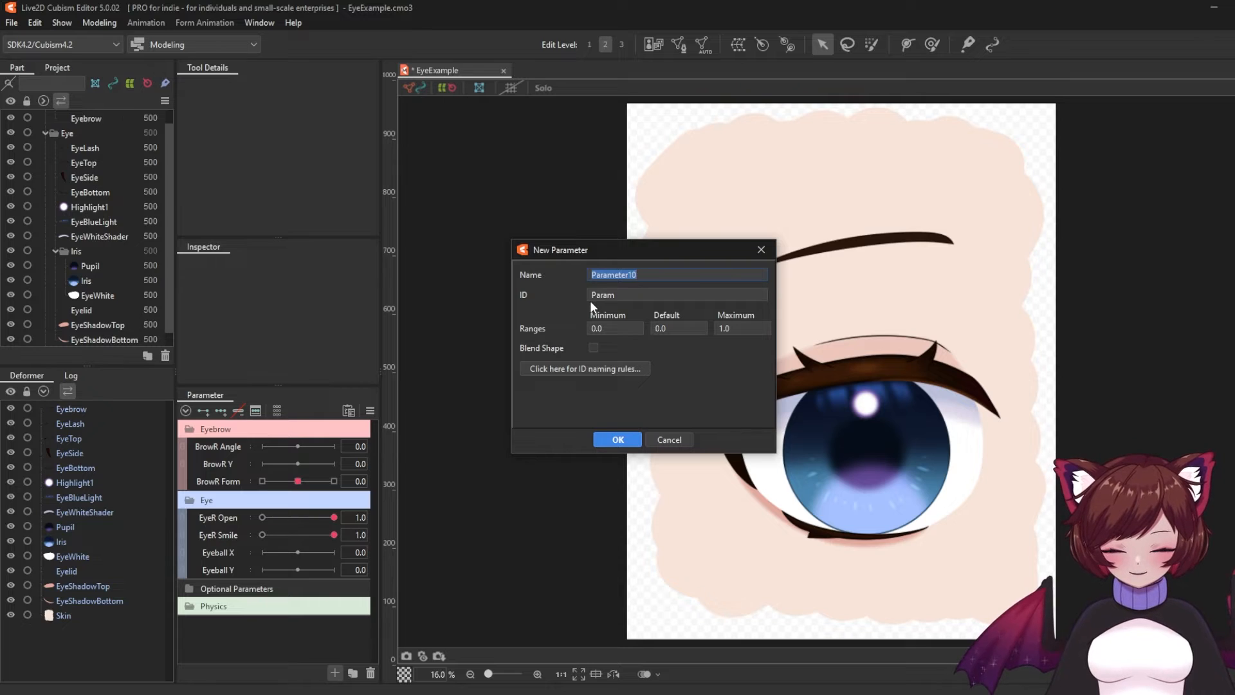
{"action": "type", "text": "Eye Phy"}
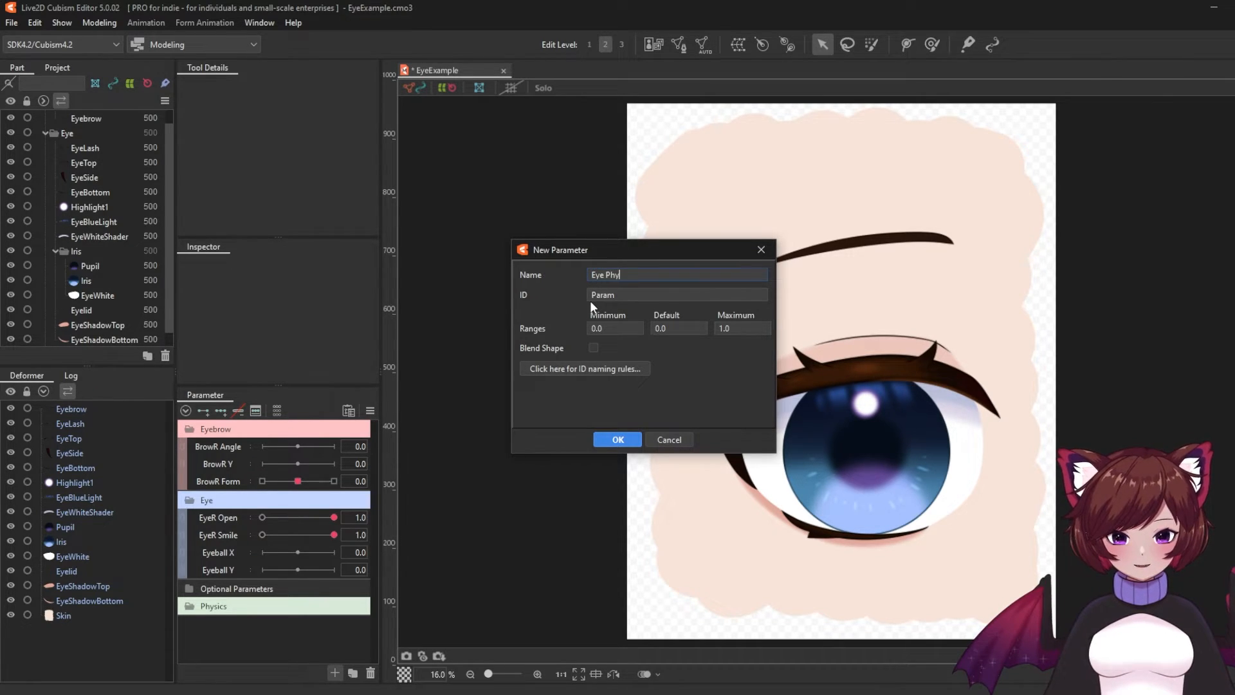
{"action": "type", "text": "sics 1"}
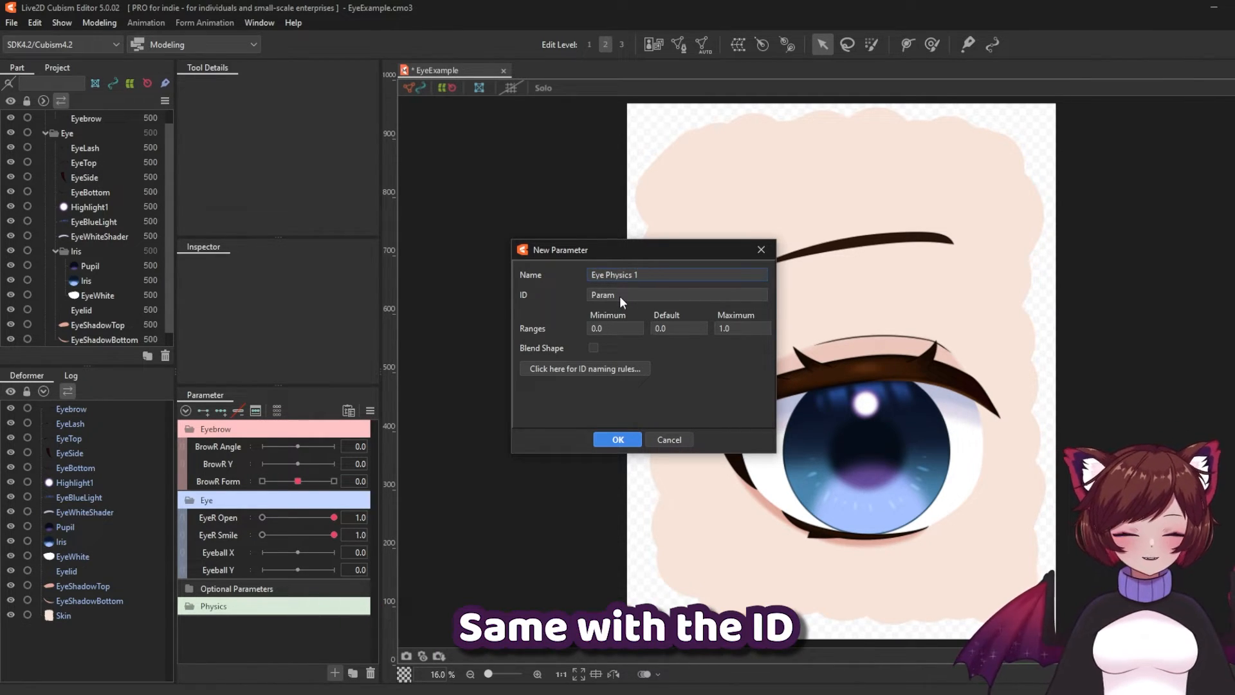
{"action": "key", "text": "Tab"}
{"action": "type", "text": "EyeP"}
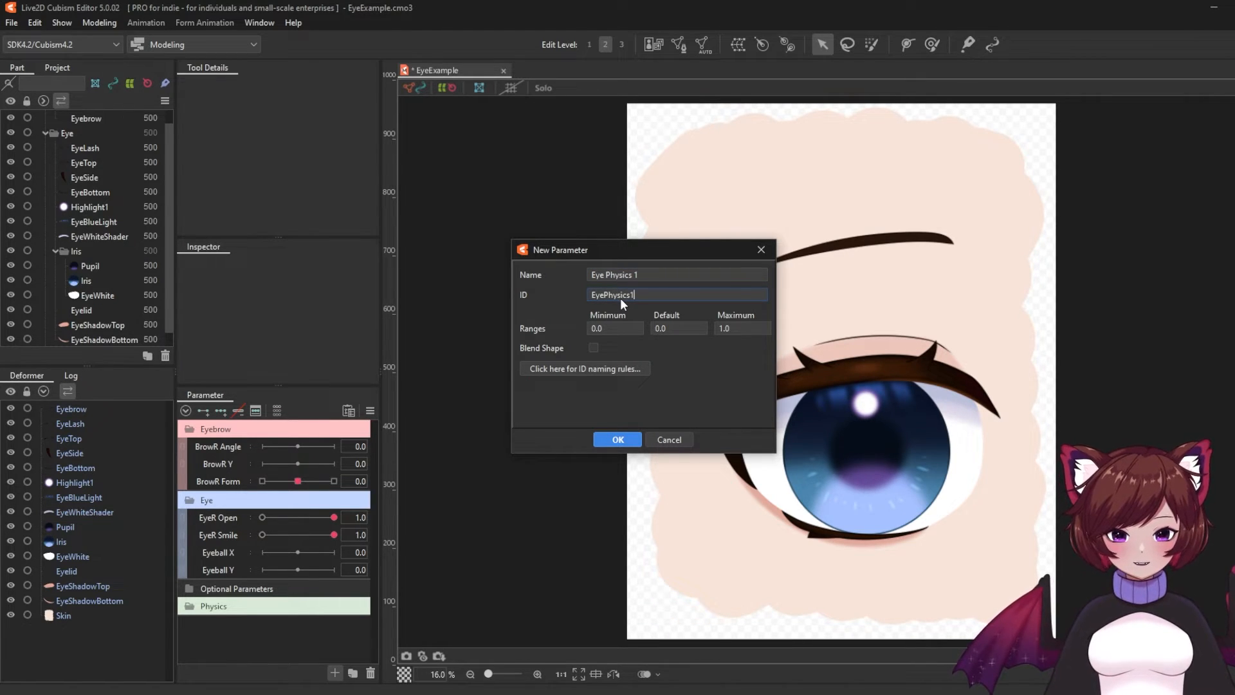
- Set the new parameter's range to a minimum of -30 and a maximum of 30, and create it
{"action": "left_click", "coordinate": [633, 326]}
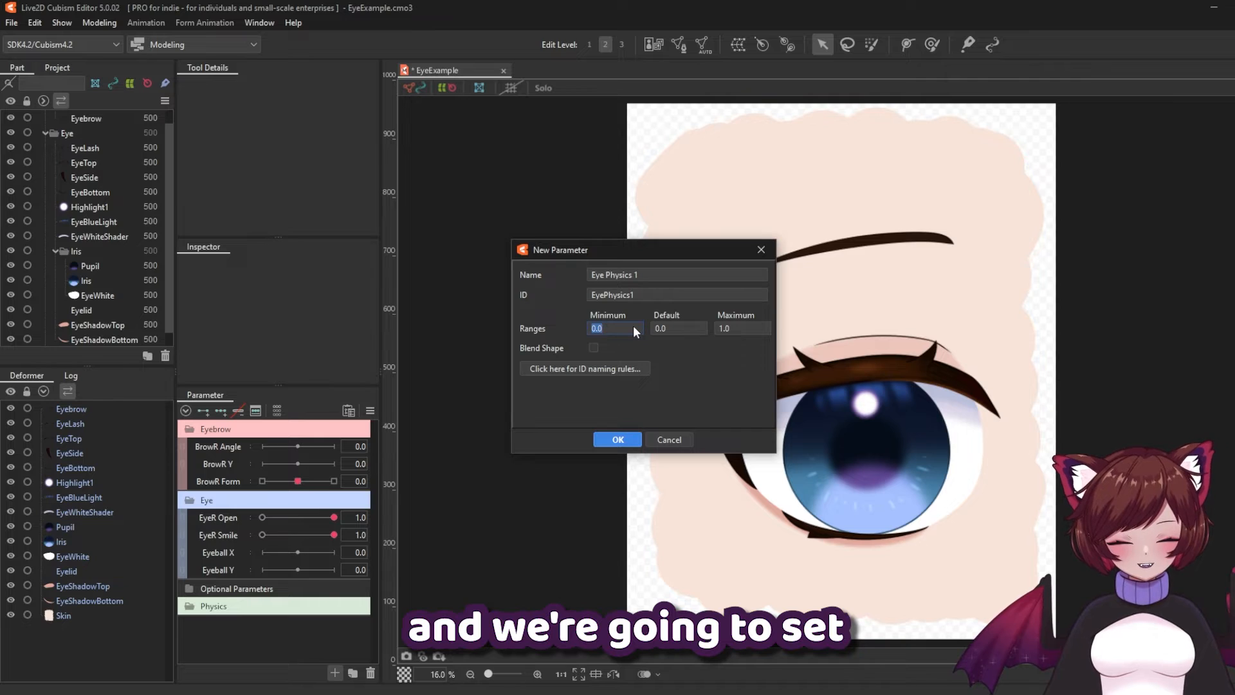
{"action": "type", "text": "-30"}
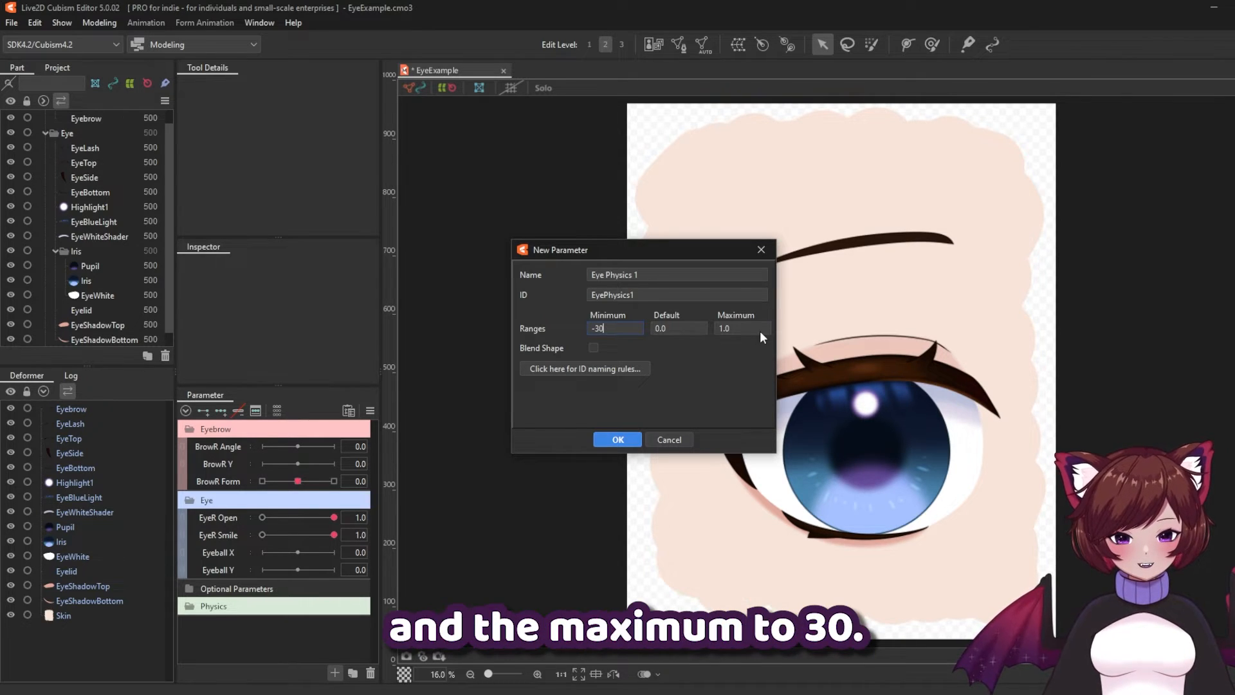
{"action": "left_click", "coordinate": [759, 330]}
{"action": "type", "text": "30"}
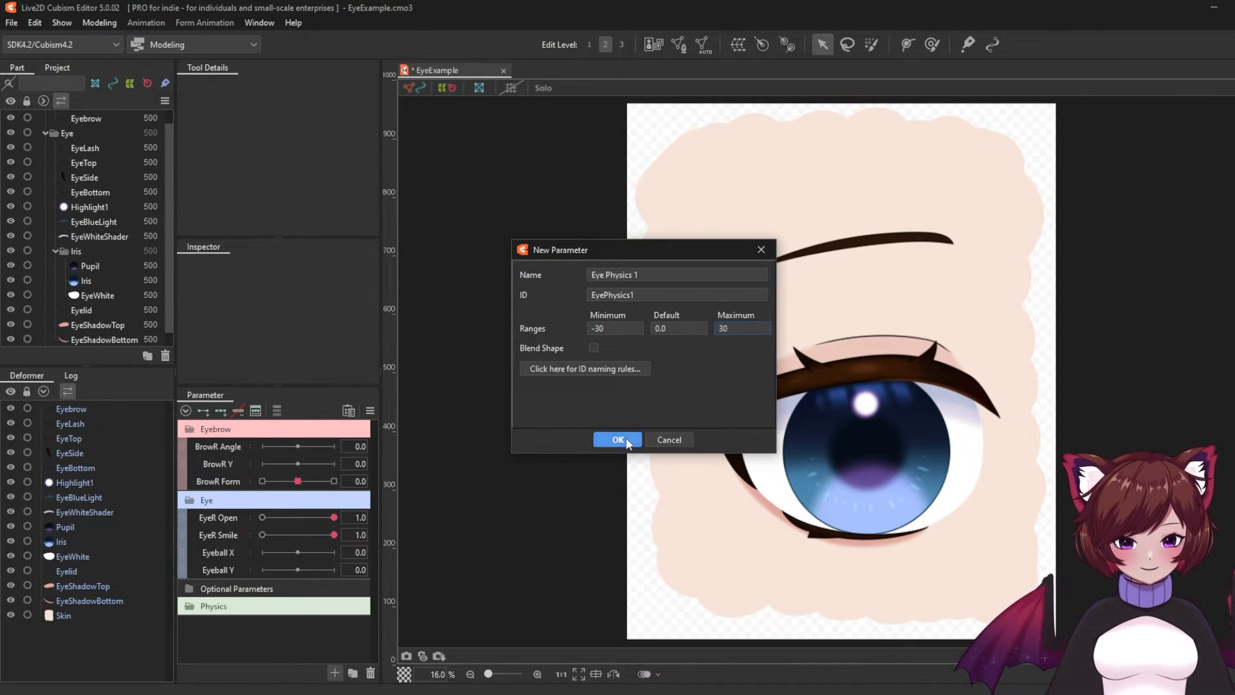
{"action": "left_click", "coordinate": [618, 440]}
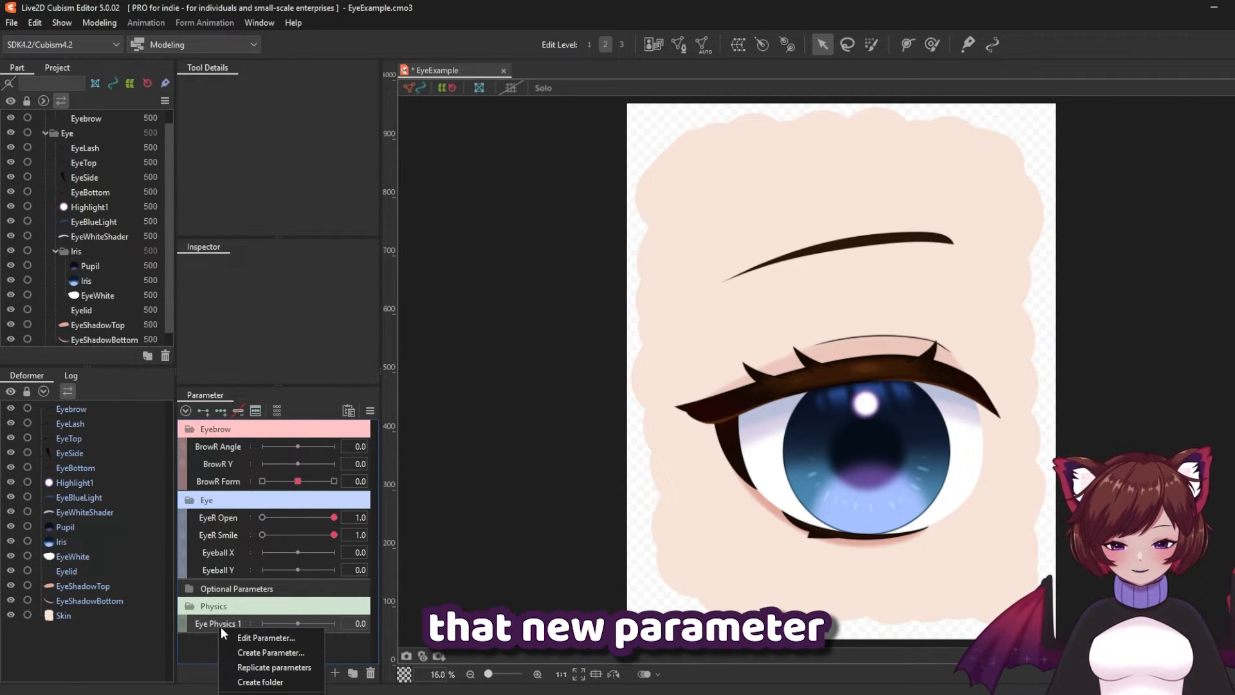
- Replicate the Eye Physics 1 parameter and rename the copy Eye Physics 2
{"action": "left_click", "coordinate": [266, 668]}
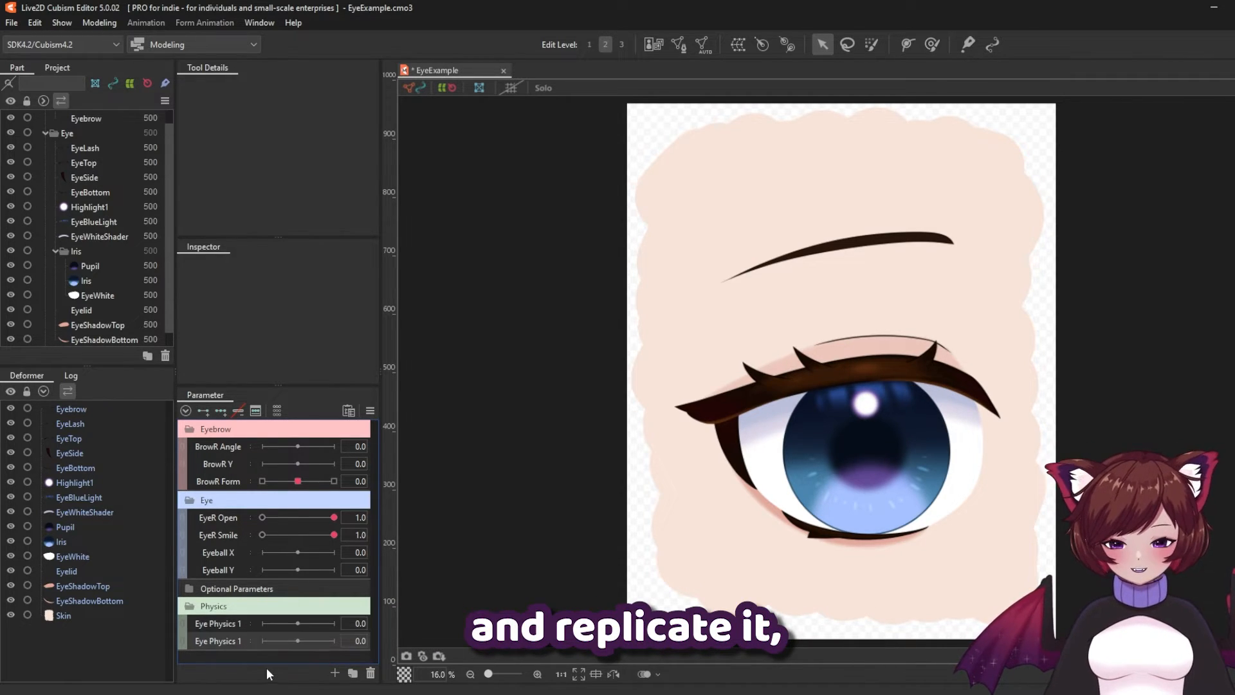
{"action": "right_click", "coordinate": [228, 639]}
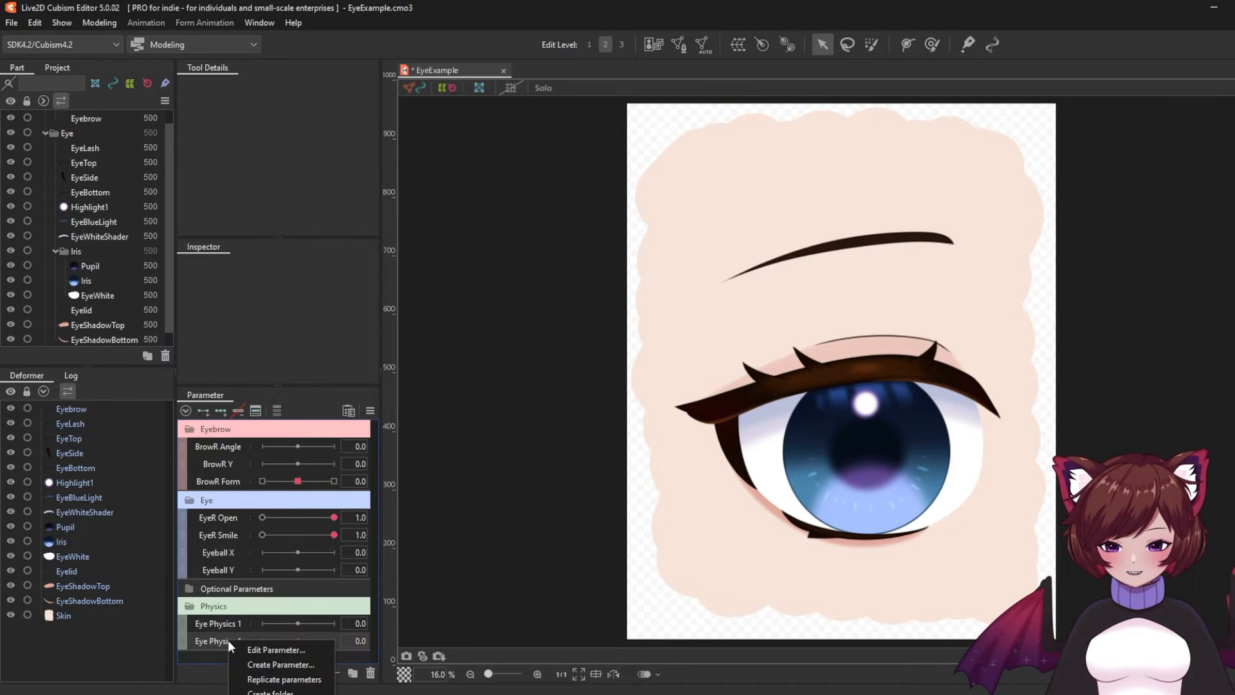
{"action": "left_click", "coordinate": [261, 646]}
{"action": "left_click", "coordinate": [662, 273]}
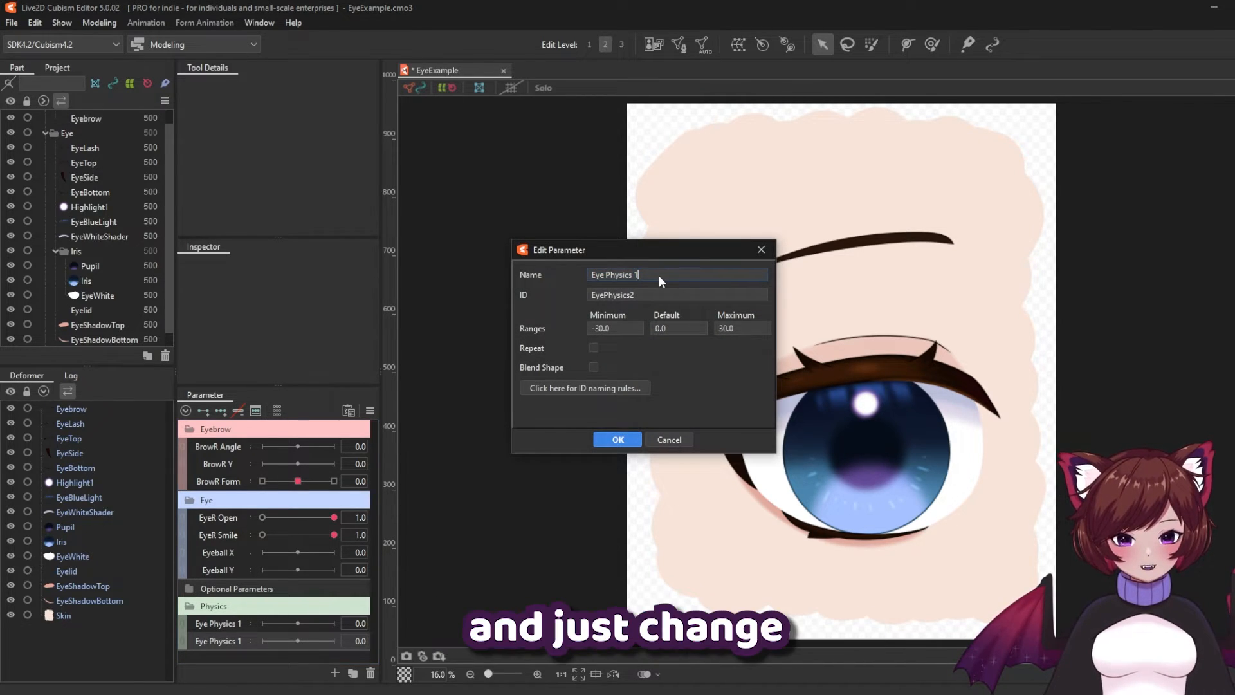
{"action": "key", "text": "BackSpace"}
{"action": "type", "text": "2"}
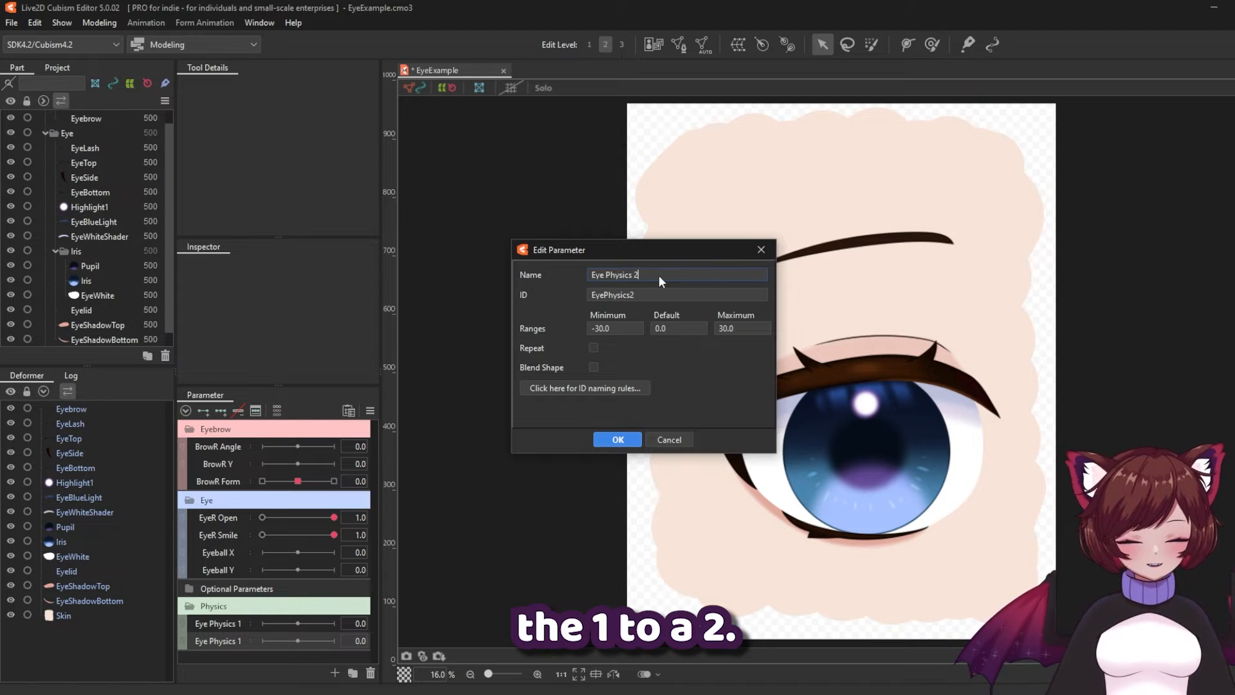
{"action": "left_click", "coordinate": [611, 442]}
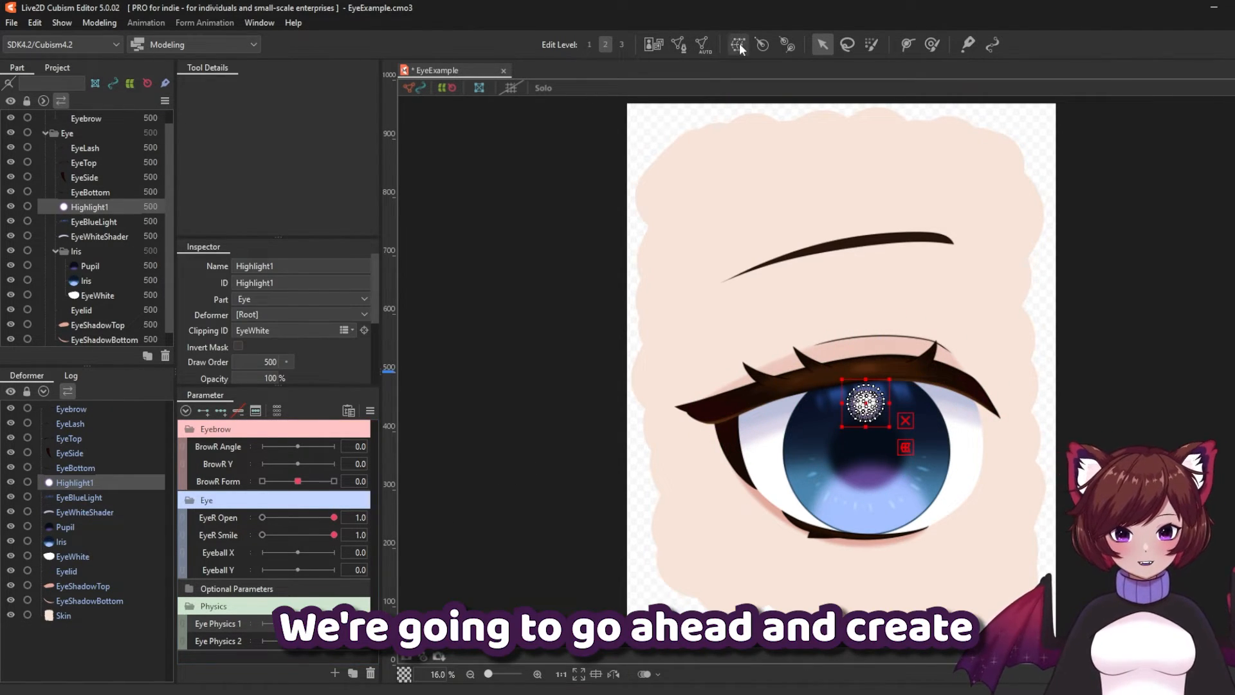
- Create a warp deformer named Highlight Physics as the parent of Highlight1
{"action": "left_click", "coordinate": [740, 43]}
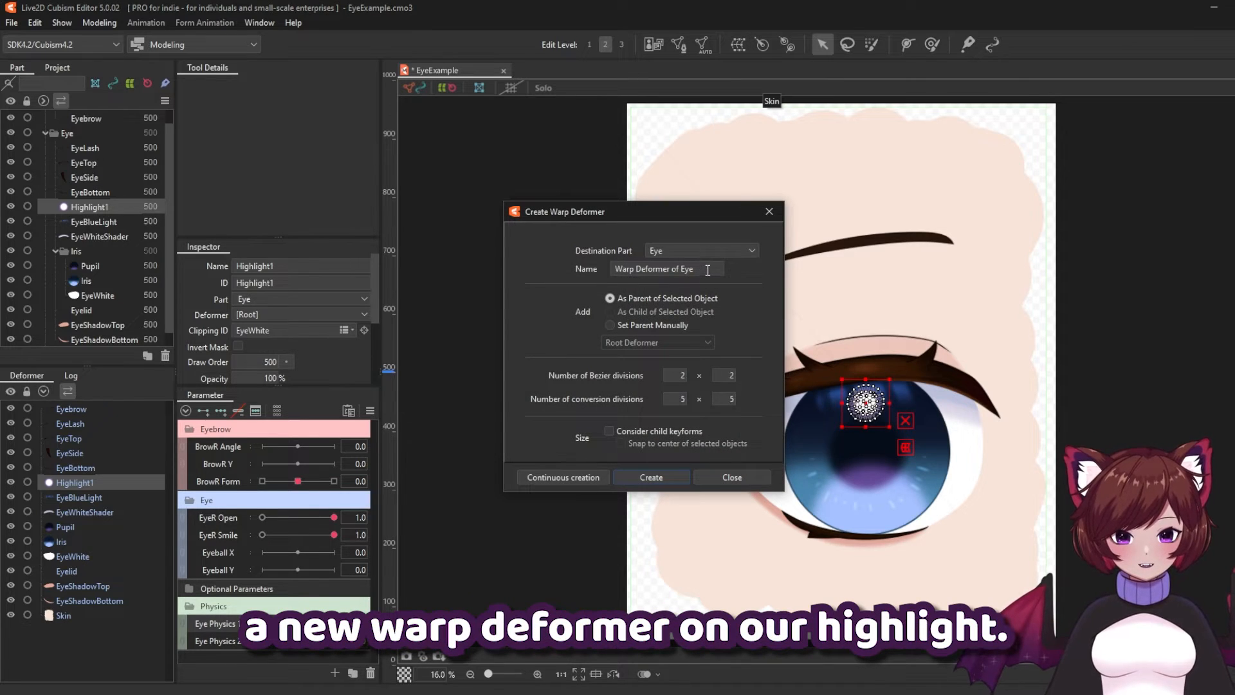
{"action": "type", "text": "Highlig"}
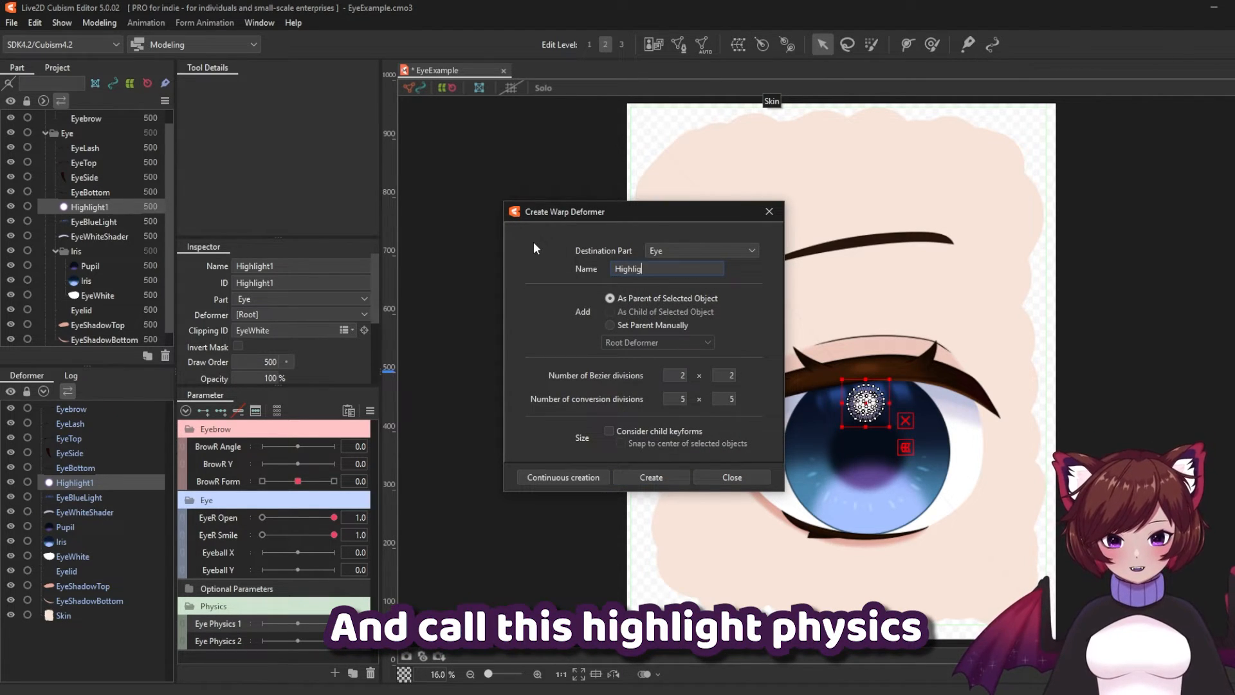
{"action": "type", "text": "ht Physics"}
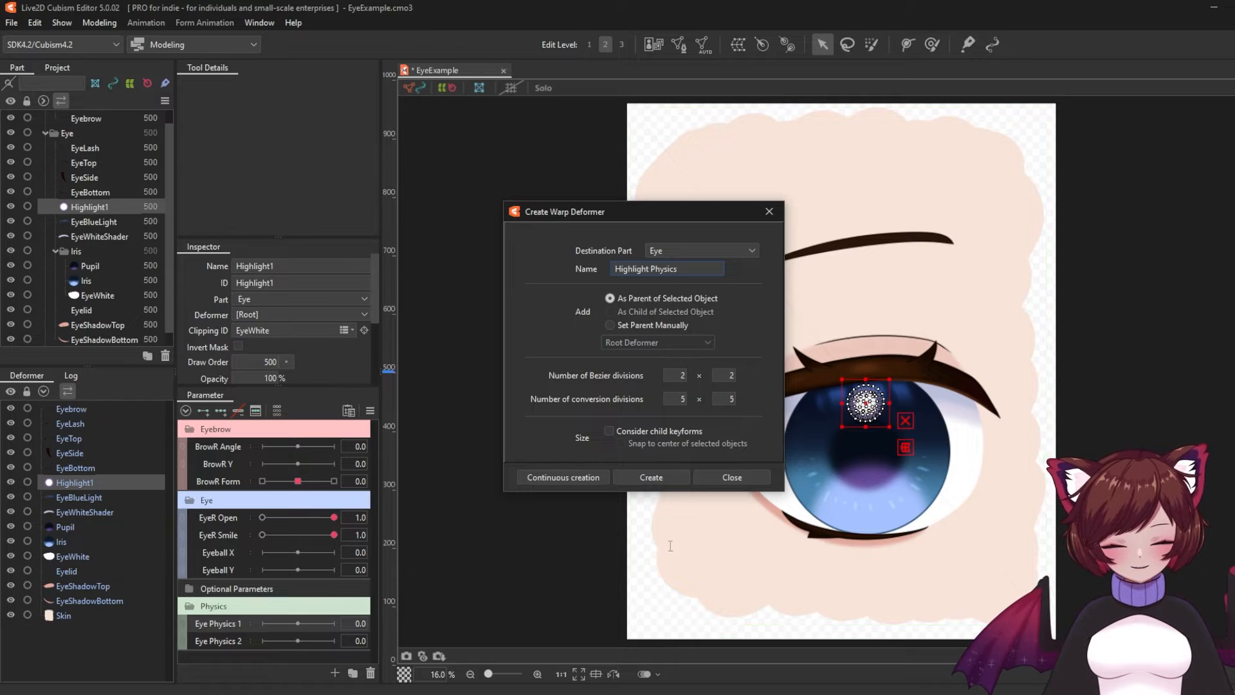
{"action": "left_click", "coordinate": [677, 476]}
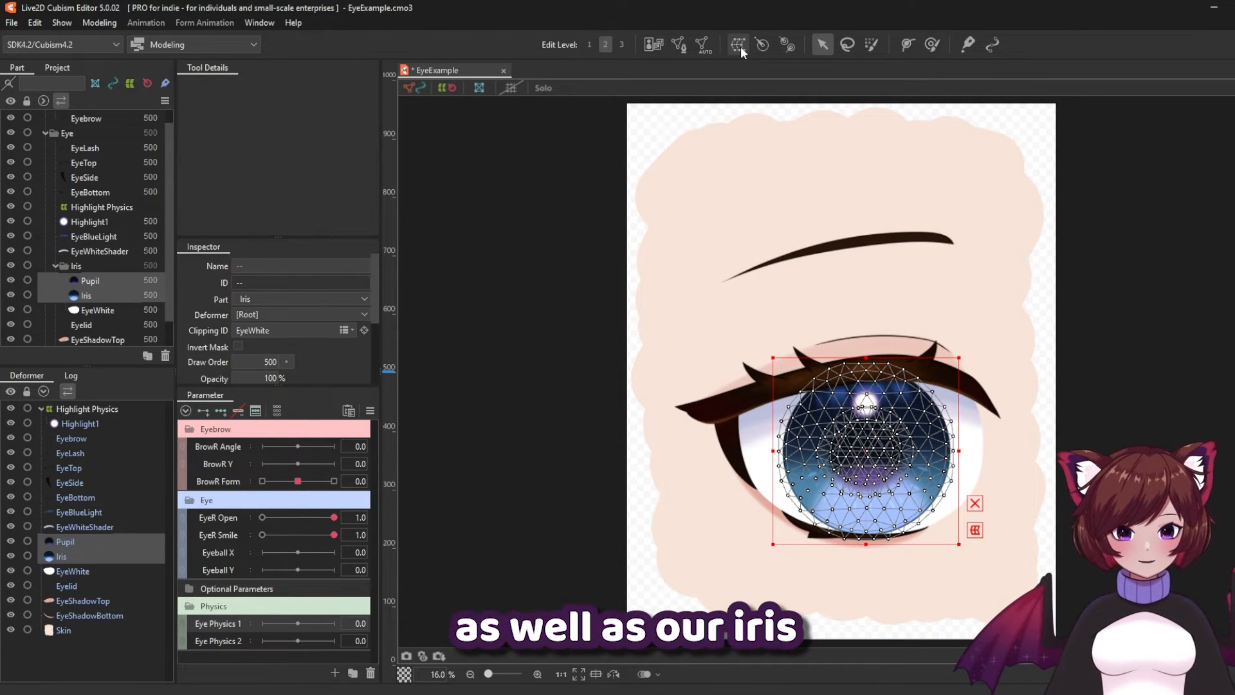
- Create a warp deformer named Iris Physics as the parent of the Pupil and Iris meshes
{"action": "left_click", "coordinate": [740, 45]}
{"action": "left_click_drag", "start_coordinate": [698, 271], "coordinate": [541, 257]}
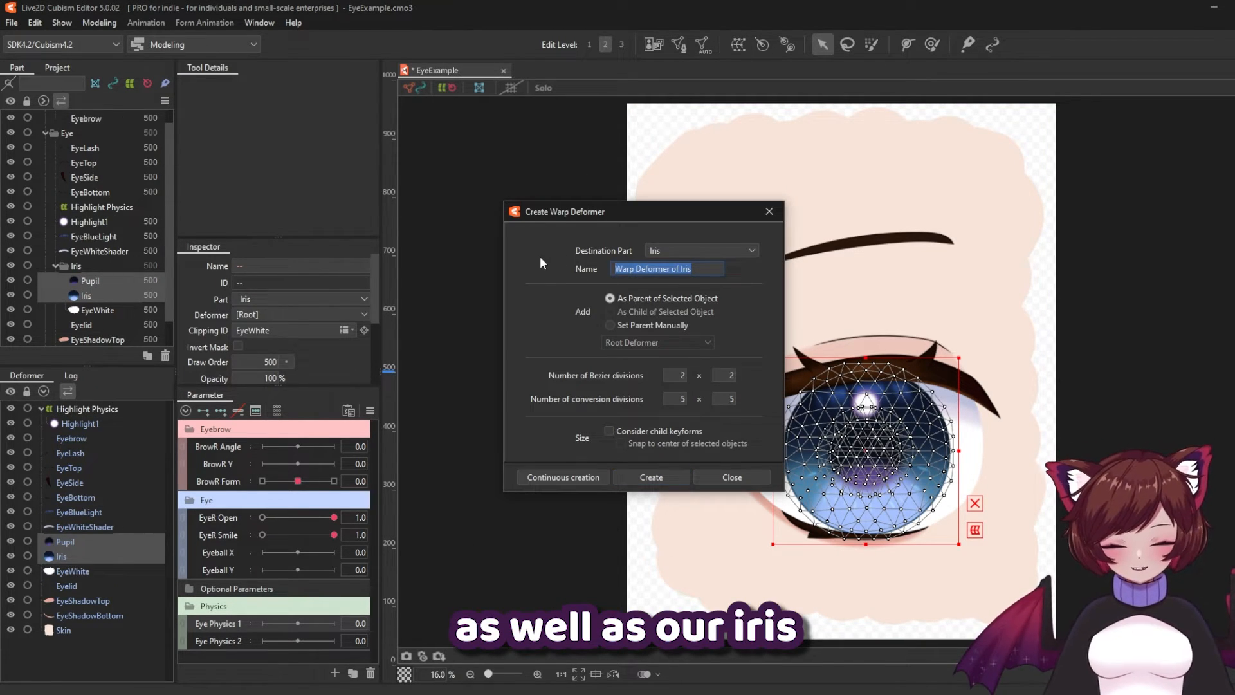
{"action": "type", "text": "Iris Physics"}
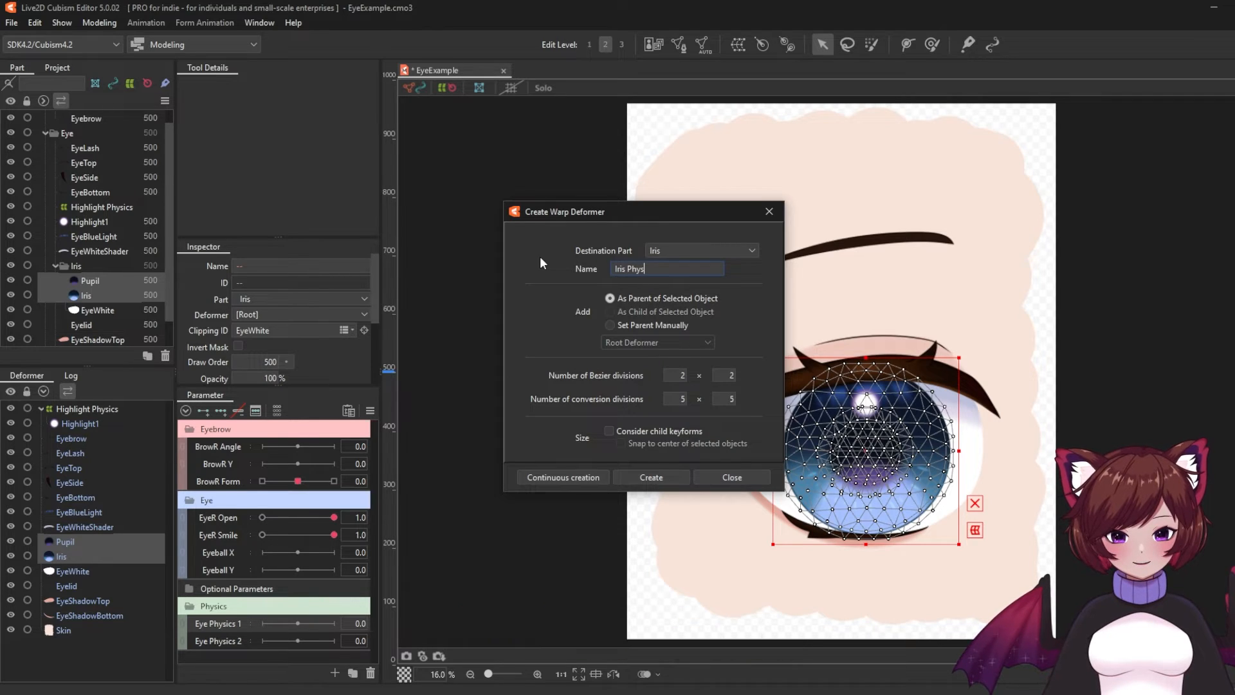
{"action": "left_click", "coordinate": [673, 479]}
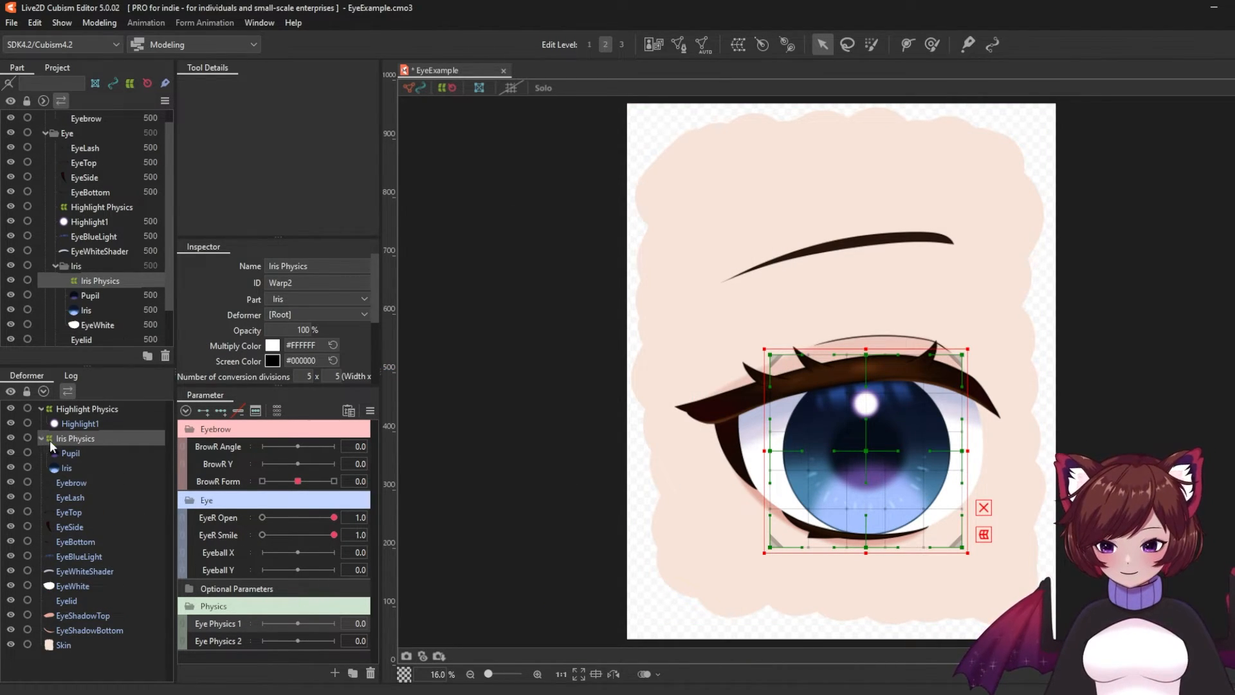
- Select Iris Physics and Highlight Physics together and add three keys for them on both Eye Physics 1 and Eye Physics 2
{"action": "left_click", "coordinate": [97, 409], "text": "ctrl"}
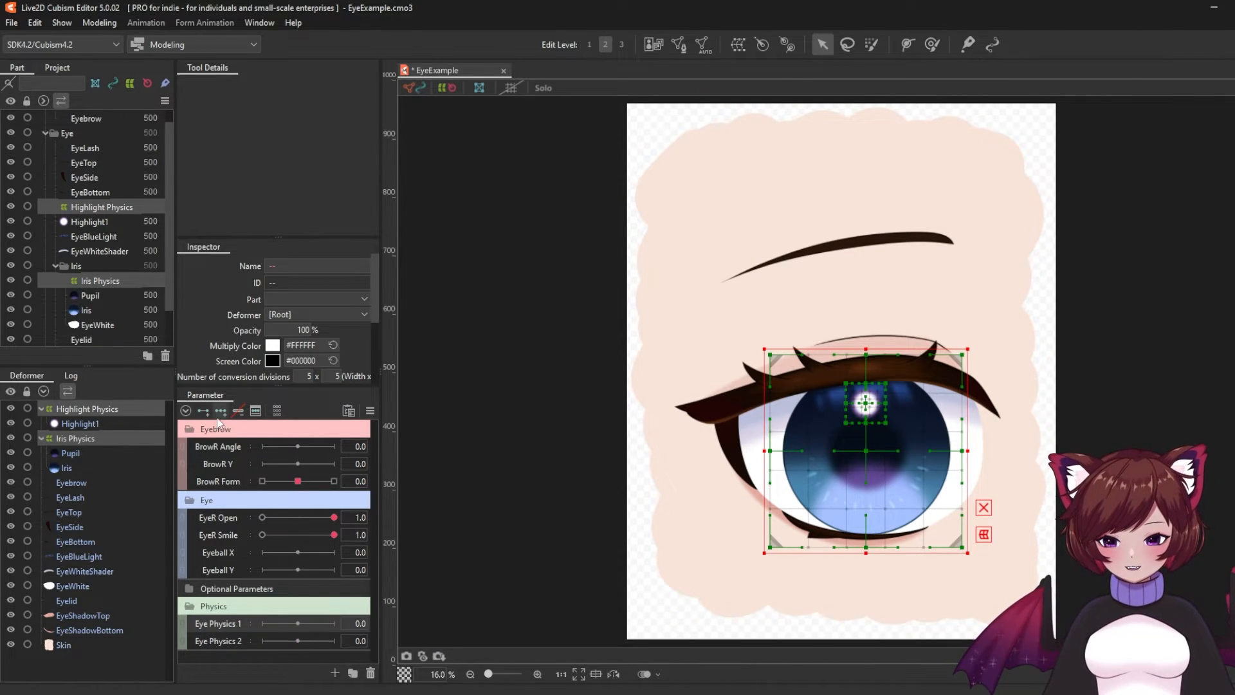
{"action": "left_click", "coordinate": [231, 643], "text": "ctrl"}
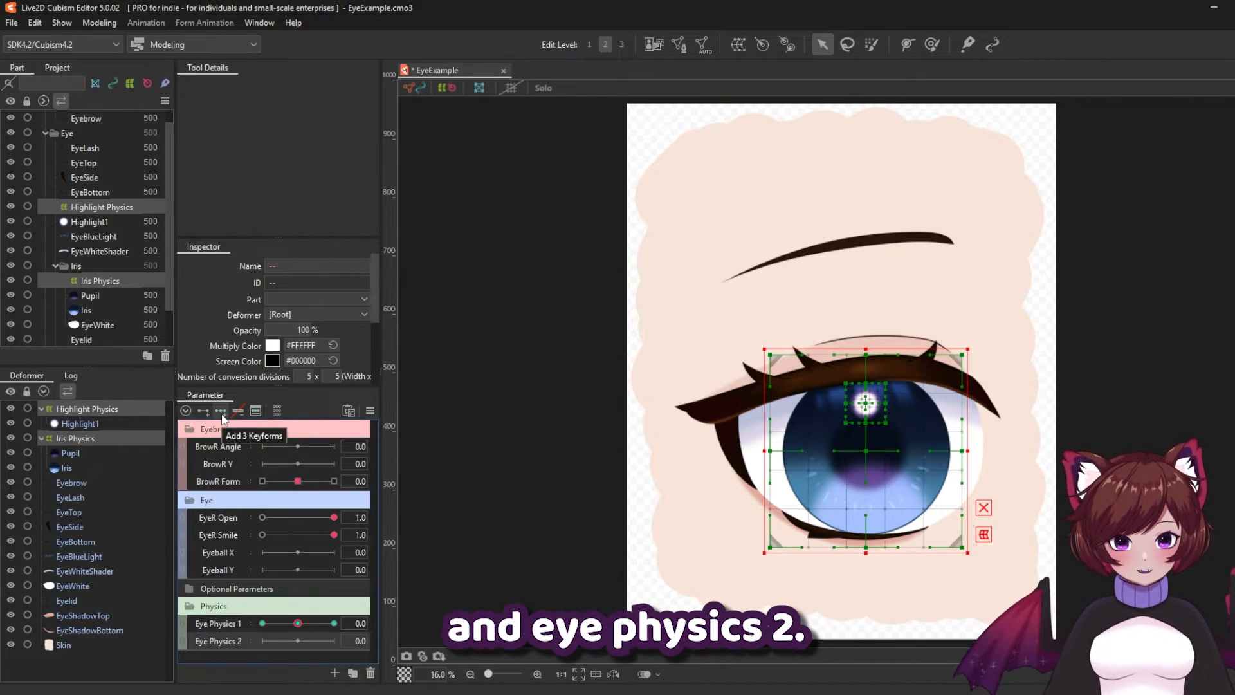
{"action": "left_click", "coordinate": [222, 415]}
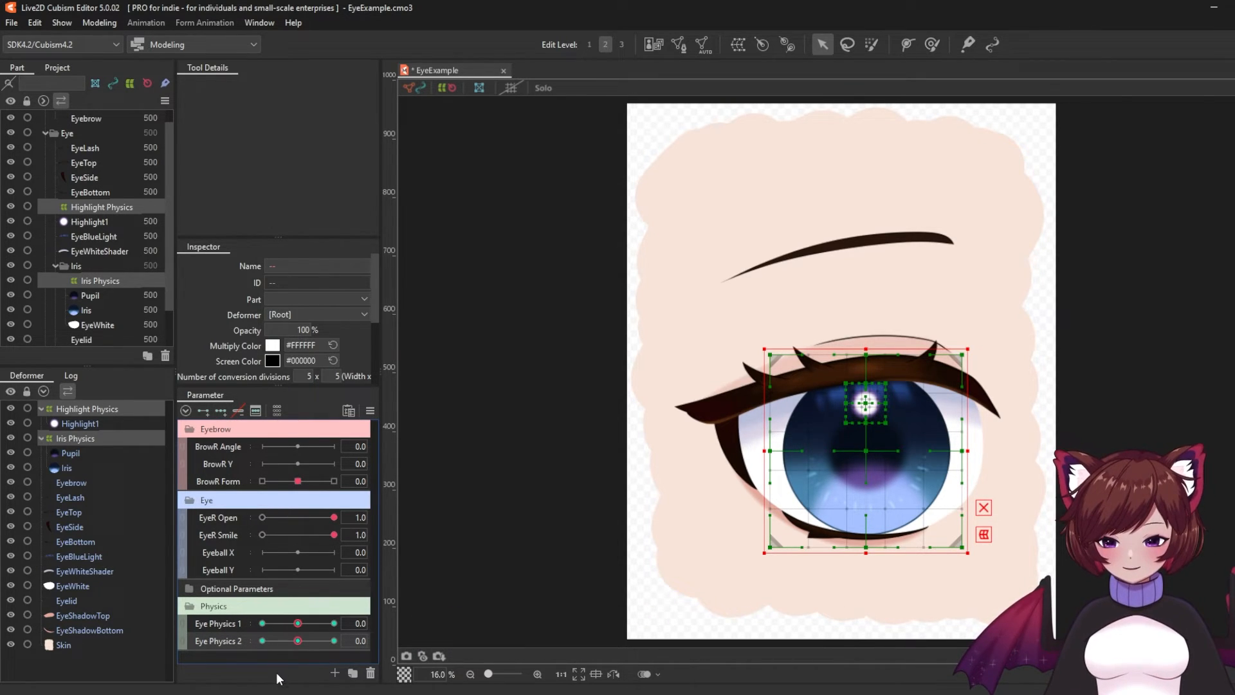
{"action": "left_click", "coordinate": [228, 625]}
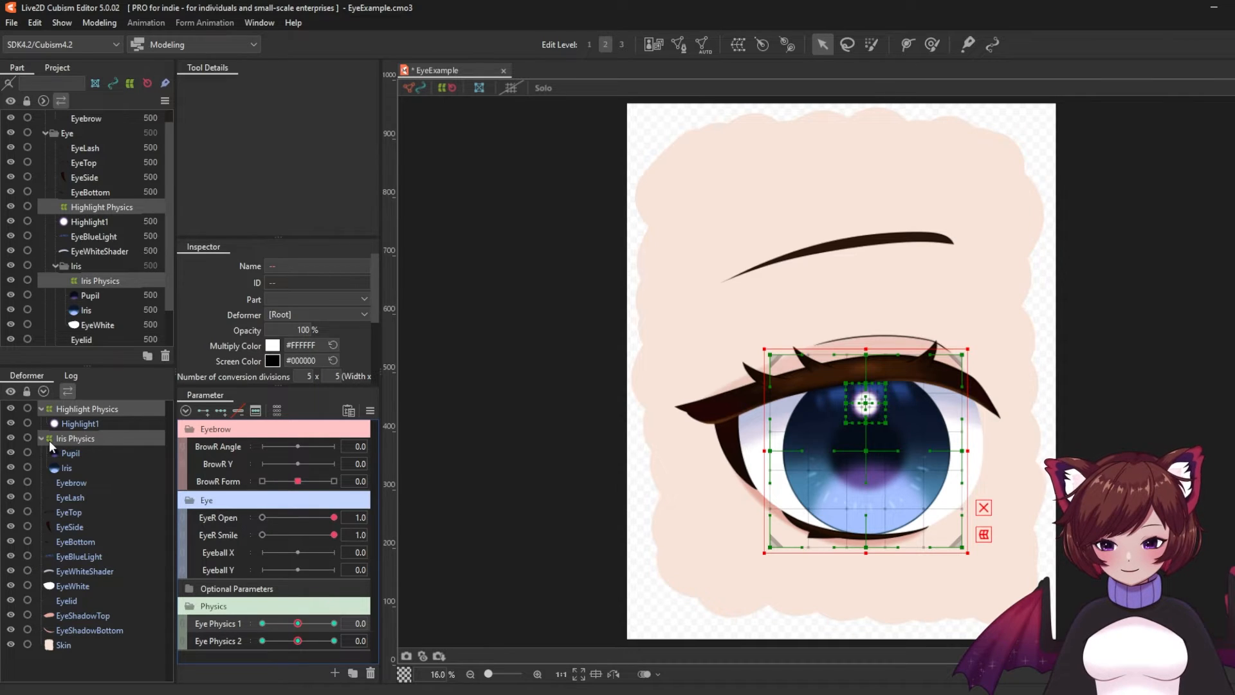
- At Eye Physics 1 30.0, reshape only the Iris Physics deformer so the iris and pupil stretch outward horizontally
{"action": "left_click", "coordinate": [65, 439]}
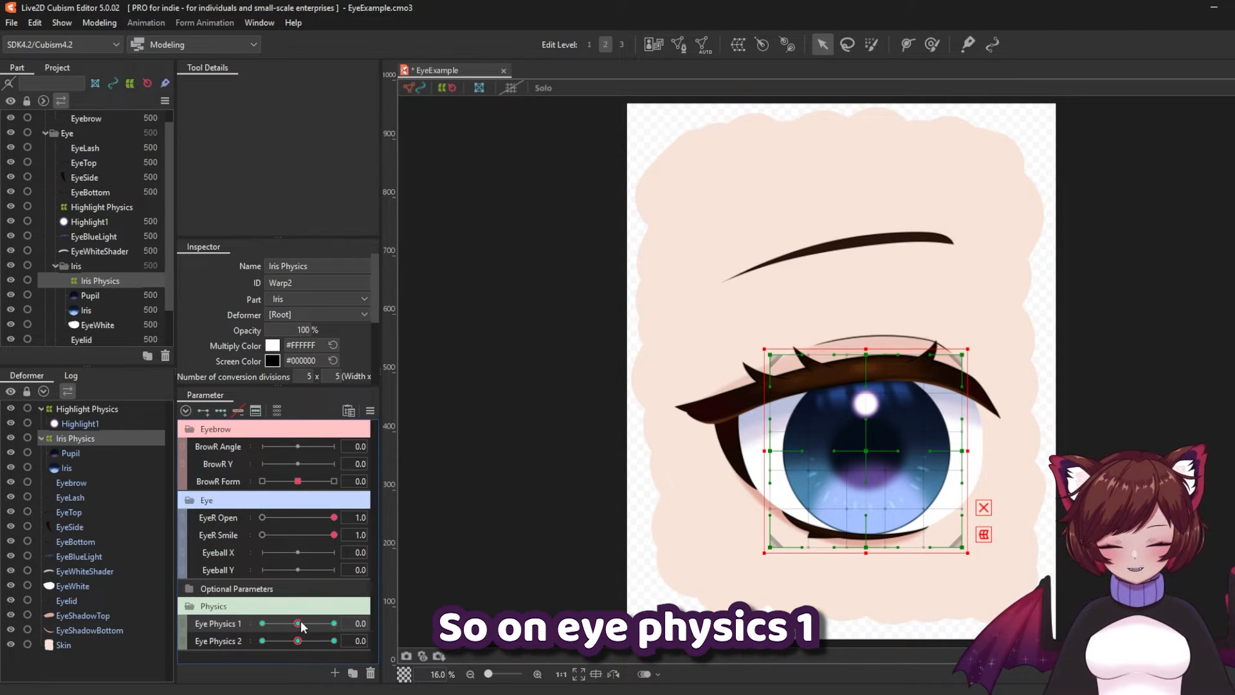
{"action": "left_click", "coordinate": [334, 623]}
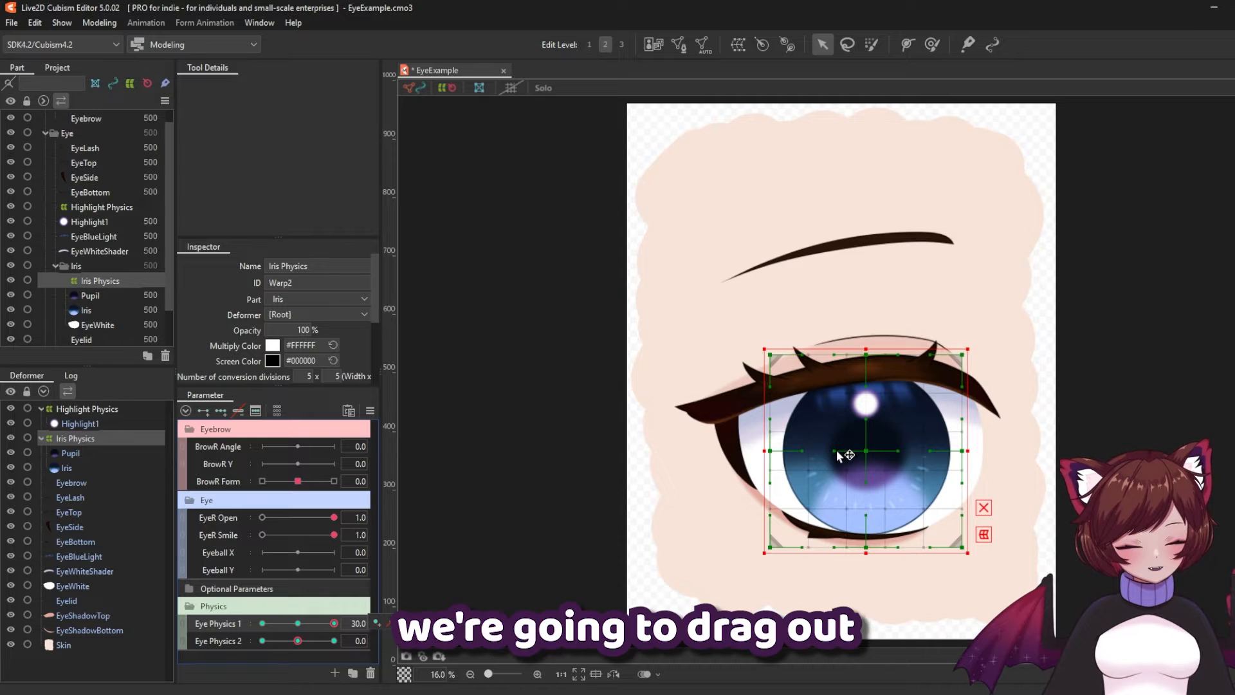
{"action": "left_click_drag", "start_coordinate": [836, 456], "coordinate": [780, 453]}
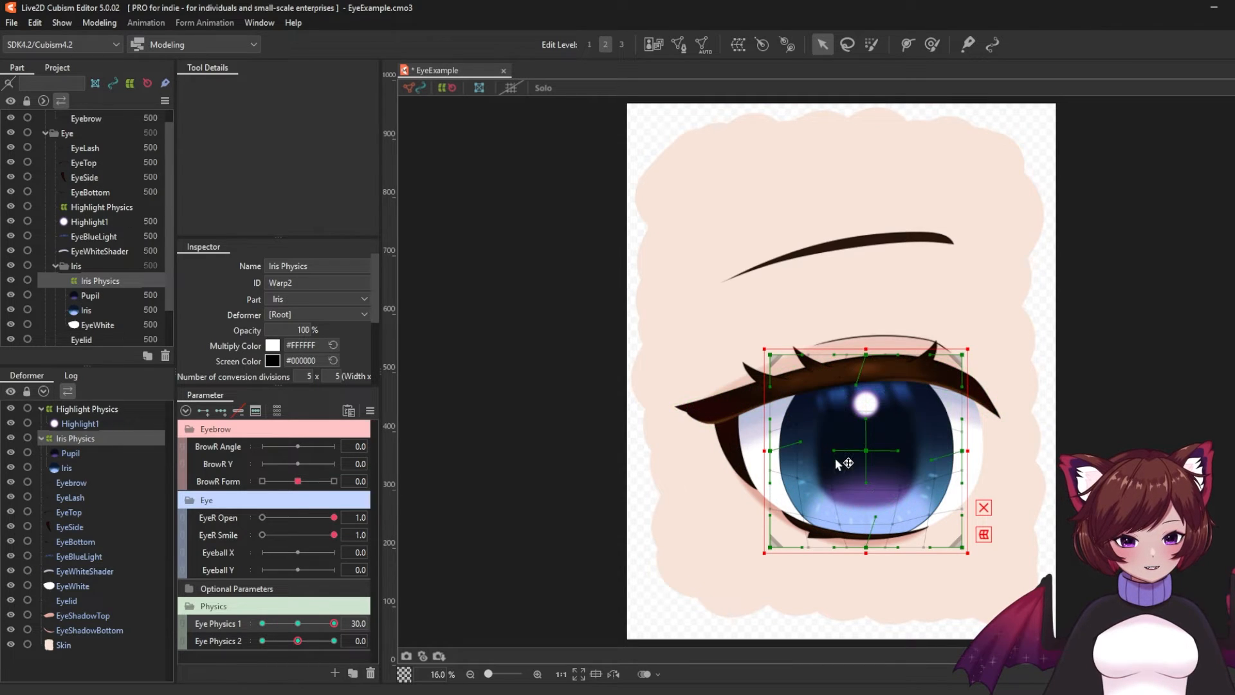
- Push the inner Iris Physics points slightly further outward on both sides at Eye Physics 1 30.0, widening the pupil
{"action": "left_click_drag", "start_coordinate": [797, 456], "coordinate": [808, 453]}
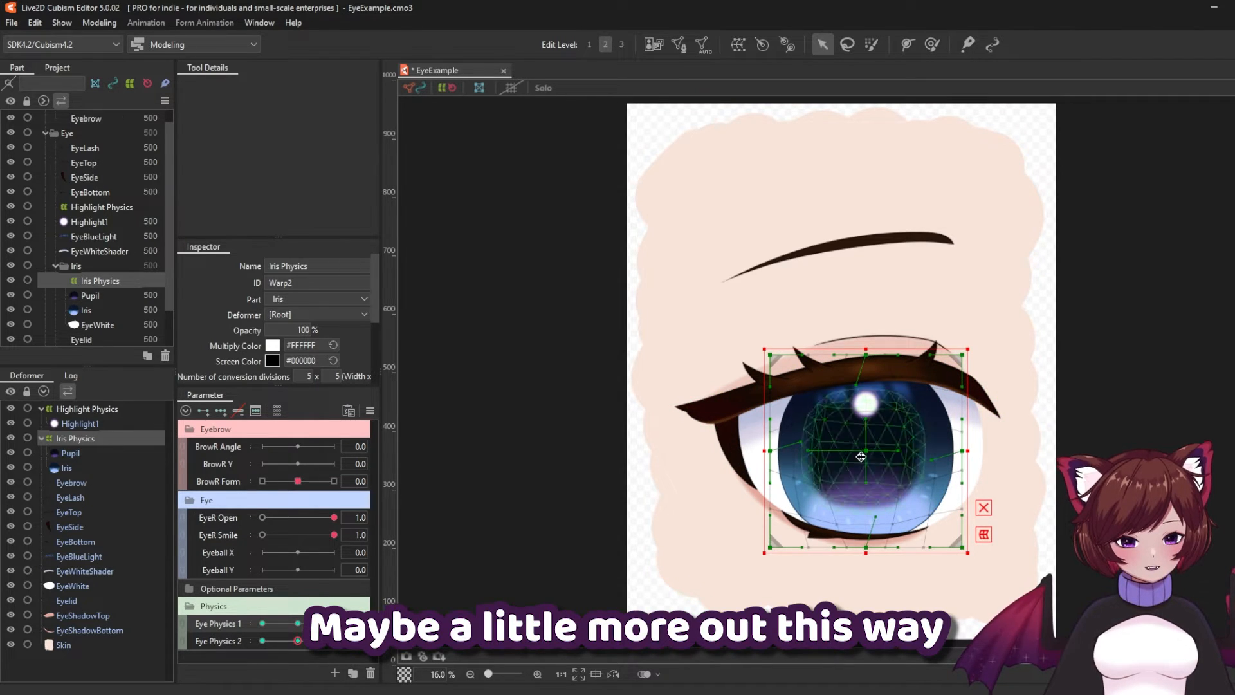
{"action": "left_click_drag", "start_coordinate": [896, 453], "coordinate": [919, 456]}
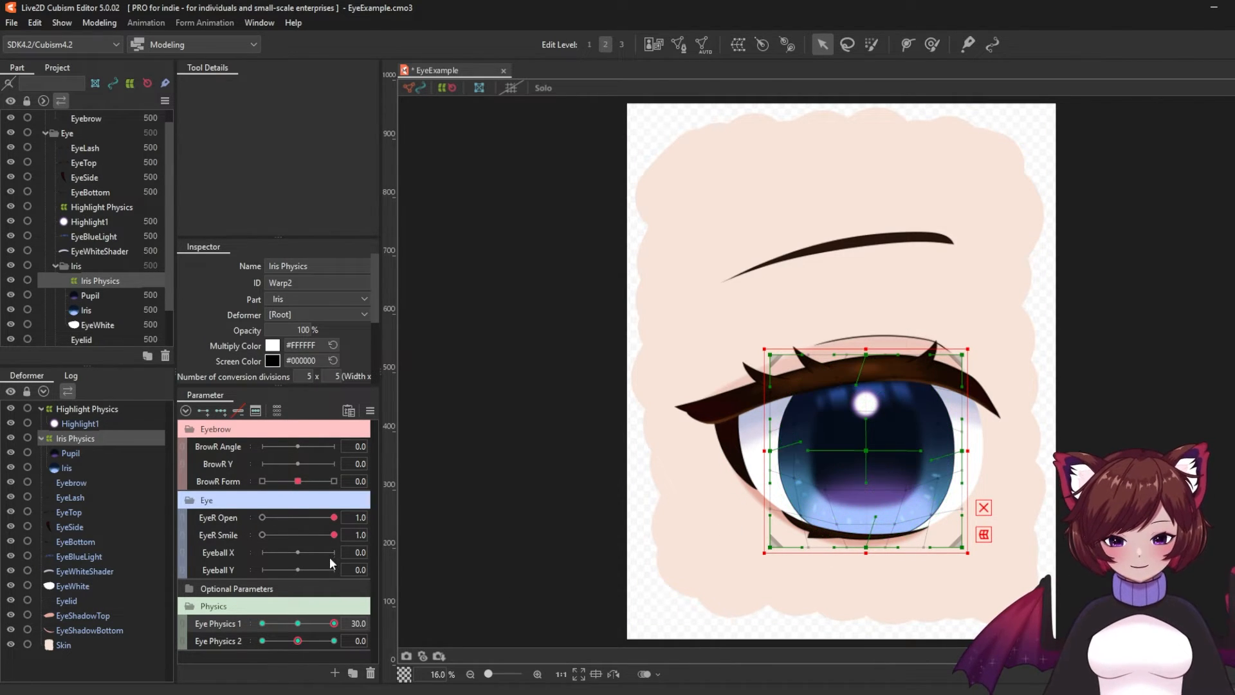
- At Eye Physics 1 -30.0, reshape Iris Physics inward so the iris and pupil shrink, and return the parameter to 0
{"action": "left_click_drag", "start_coordinate": [334, 623], "coordinate": [241, 619]}
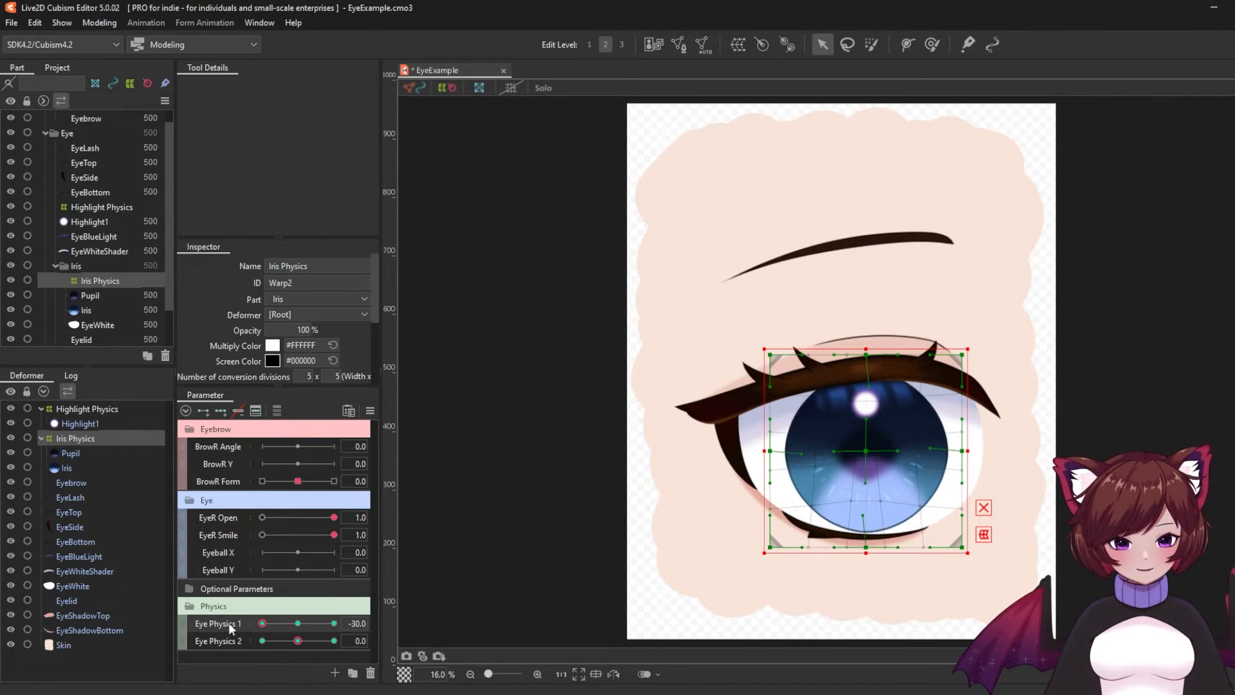
{"action": "left_click_drag", "start_coordinate": [266, 624], "coordinate": [203, 624]}
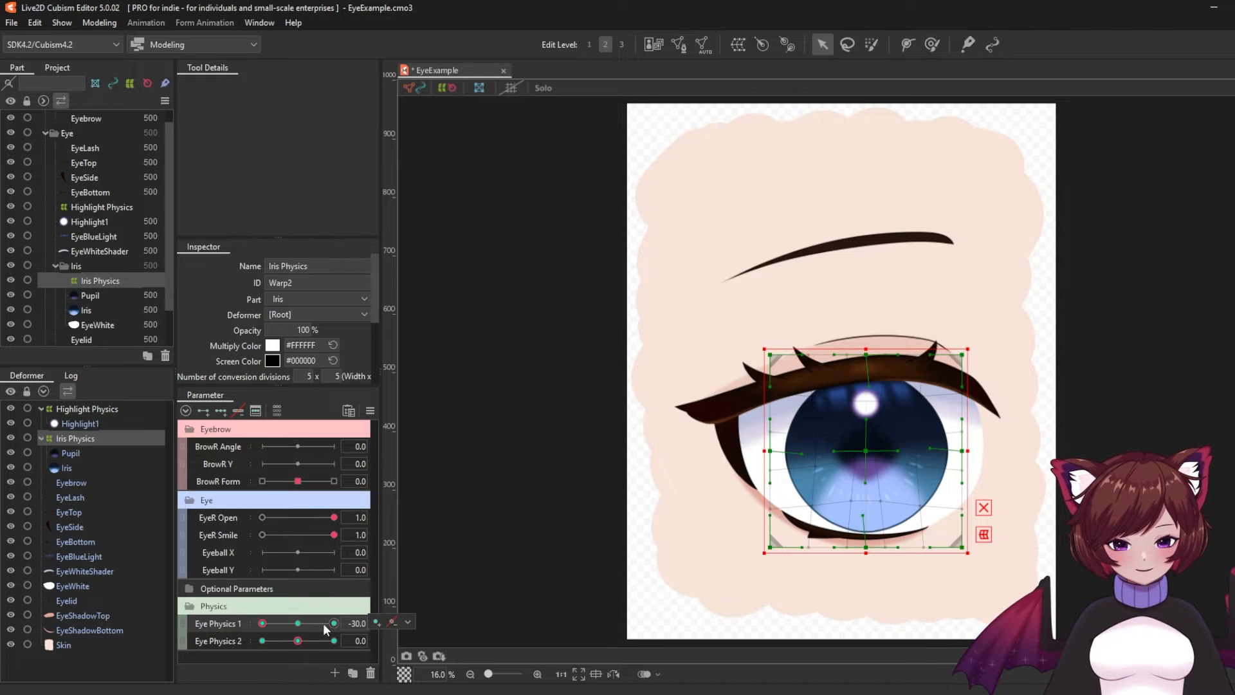
{"action": "left_click", "coordinate": [355, 623]}
{"action": "type", "text": "0"}
{"action": "key", "text": "Return"}
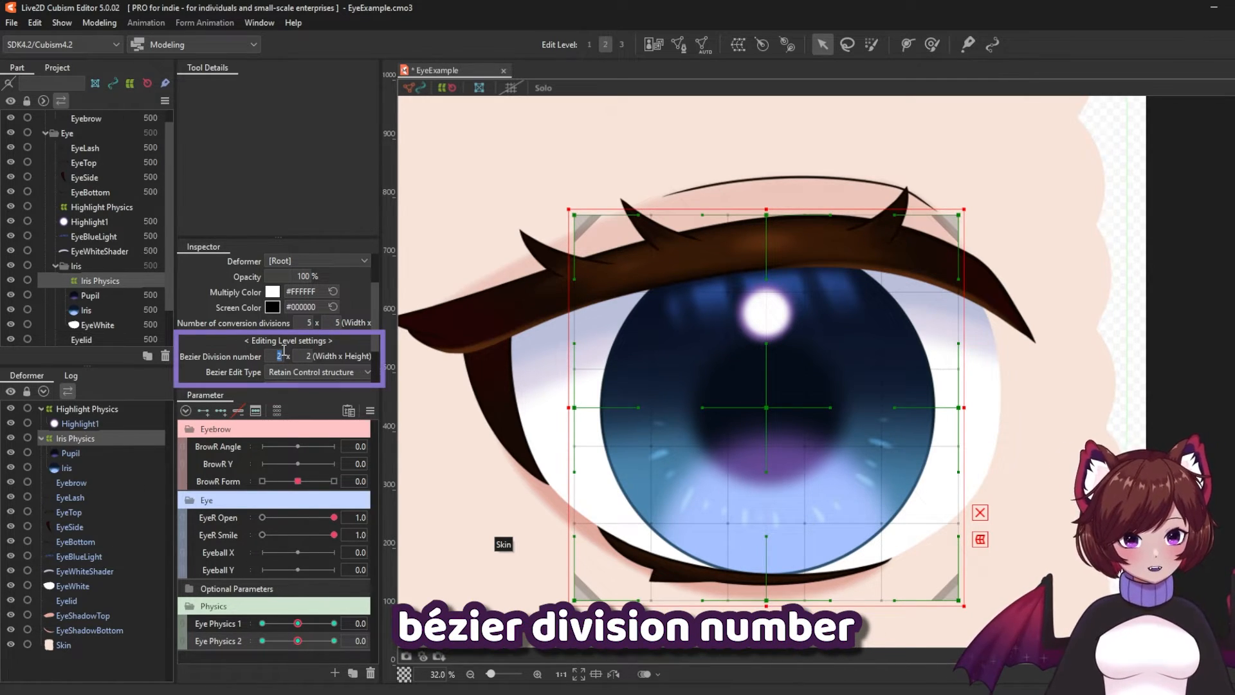
- Set the Bezier division number of the Iris Physics deformer to 4 x 4
{"action": "type", "text": "4"}
{"action": "key", "text": "Return"}
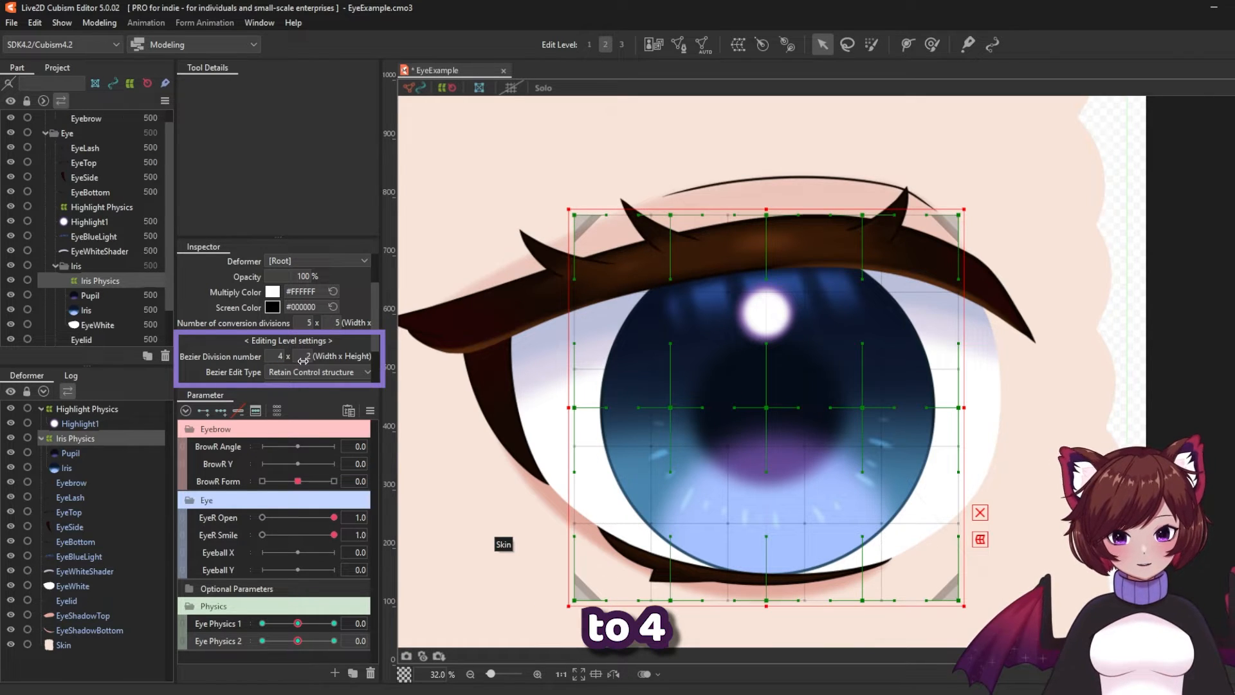
{"action": "left_click", "coordinate": [305, 356]}
{"action": "type", "text": "4"}
{"action": "key", "text": "Return"}
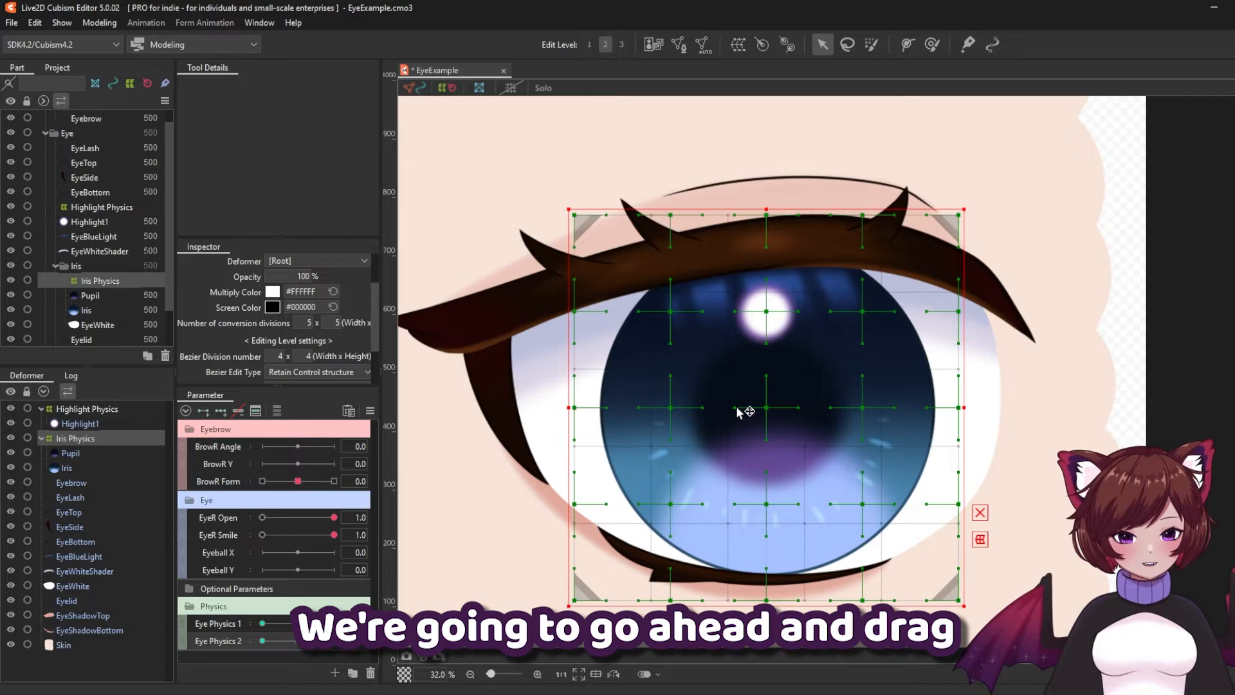
- At Eye Physics 2 30.0, pull the central Iris Physics handles sideways and downward to enlarge the pupil while keeping the iris outline
{"action": "left_click_drag", "start_coordinate": [737, 411], "coordinate": [642, 425]}
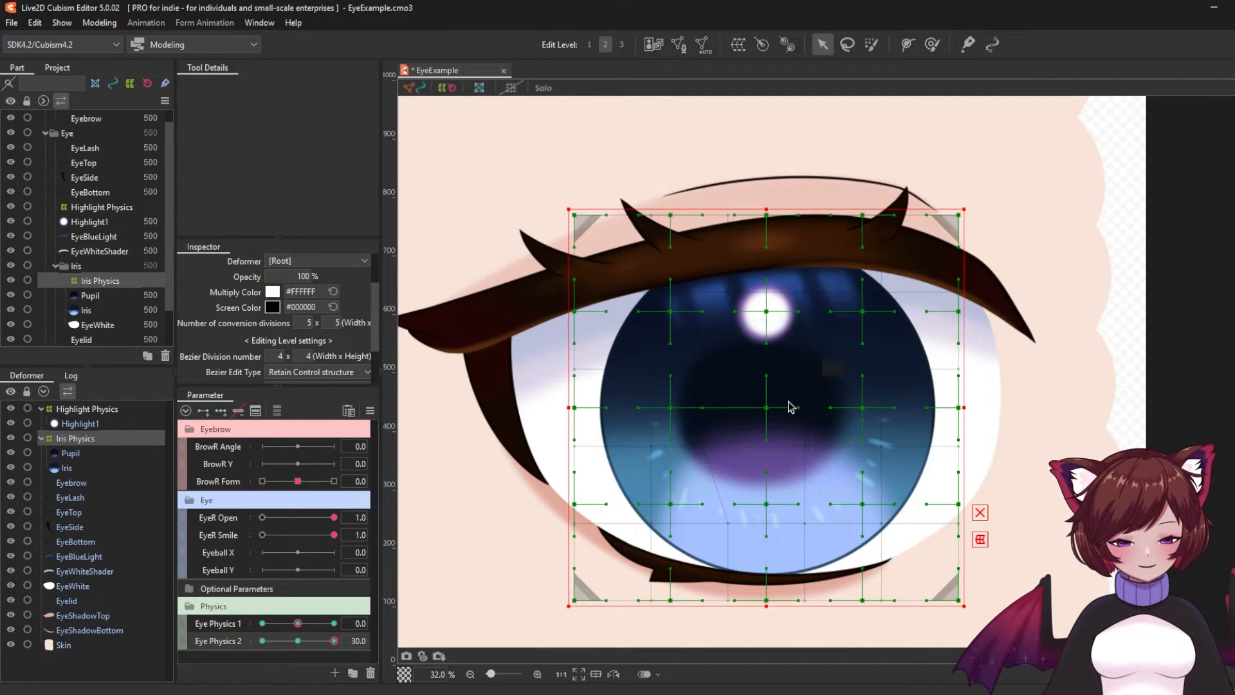
{"action": "left_click_drag", "start_coordinate": [805, 414], "coordinate": [888, 418]}
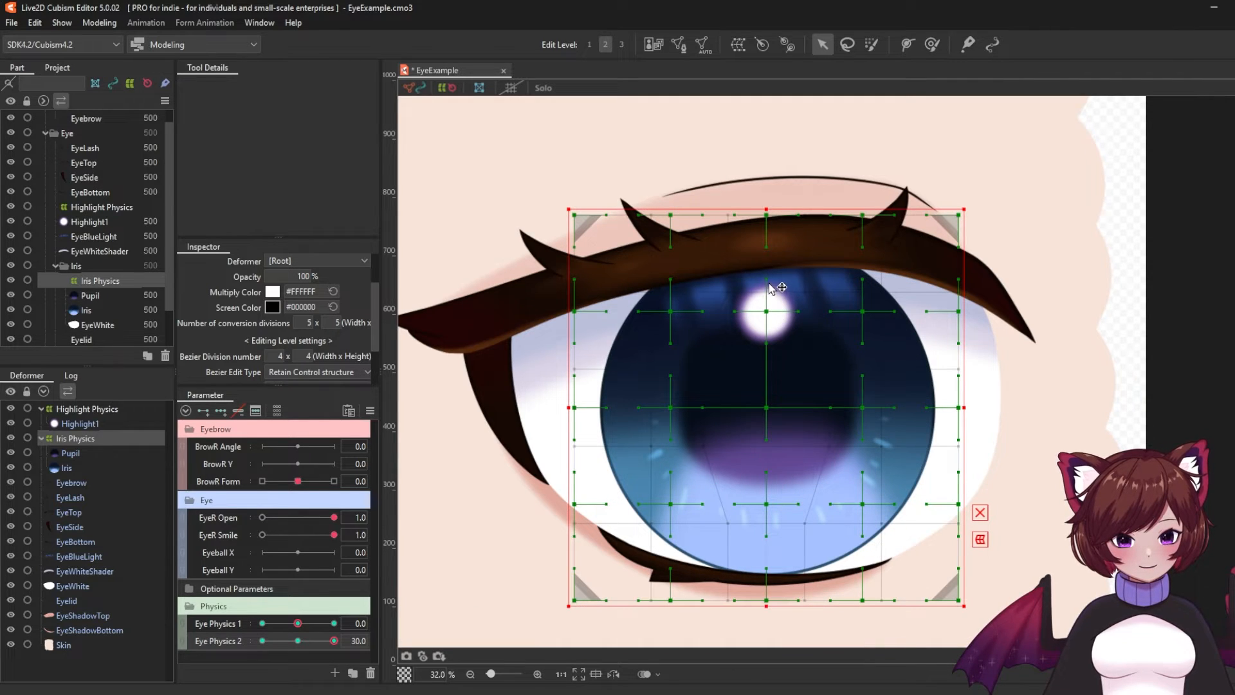
{"action": "left_click_drag", "start_coordinate": [768, 441], "coordinate": [766, 536]}
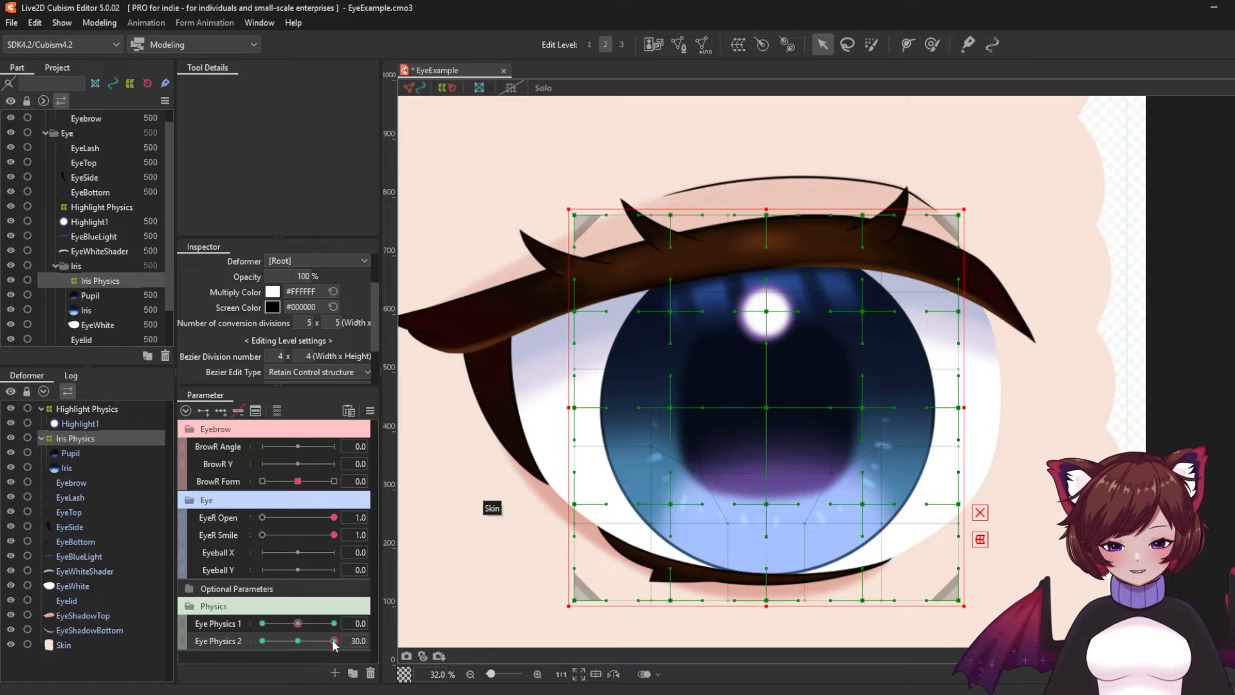
- At Eye Physics 2 -30.0, pull the inner Iris Physics handles toward the center to shrink the pupil, and return the parameter to 0
{"action": "left_click_drag", "start_coordinate": [334, 641], "coordinate": [261, 641]}
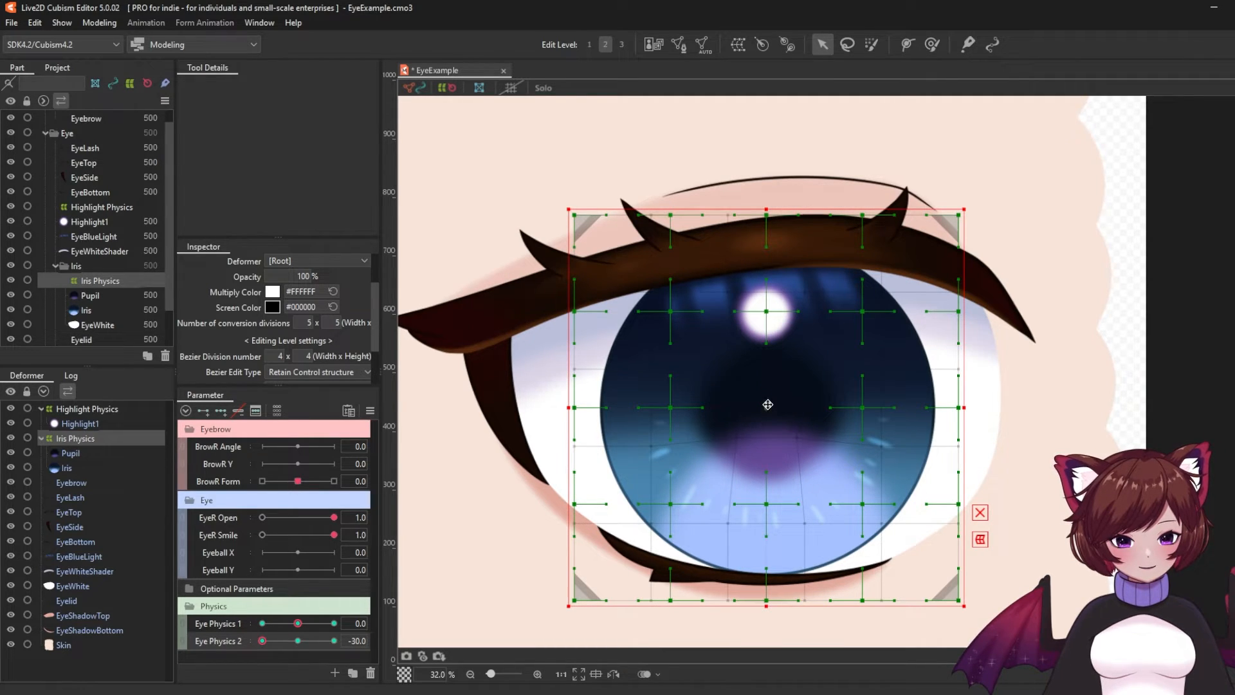
{"action": "left_click_drag", "start_coordinate": [775, 345], "coordinate": [757, 414]}
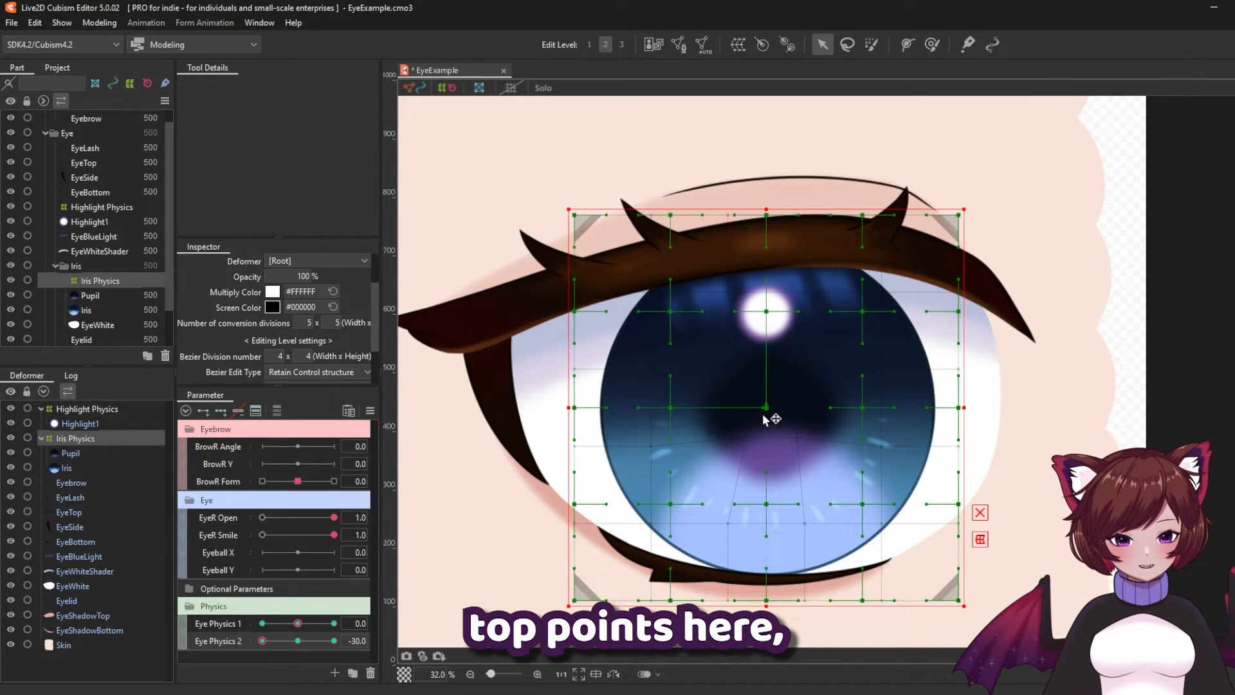
{"action": "left_click_drag", "start_coordinate": [768, 474], "coordinate": [767, 409]}
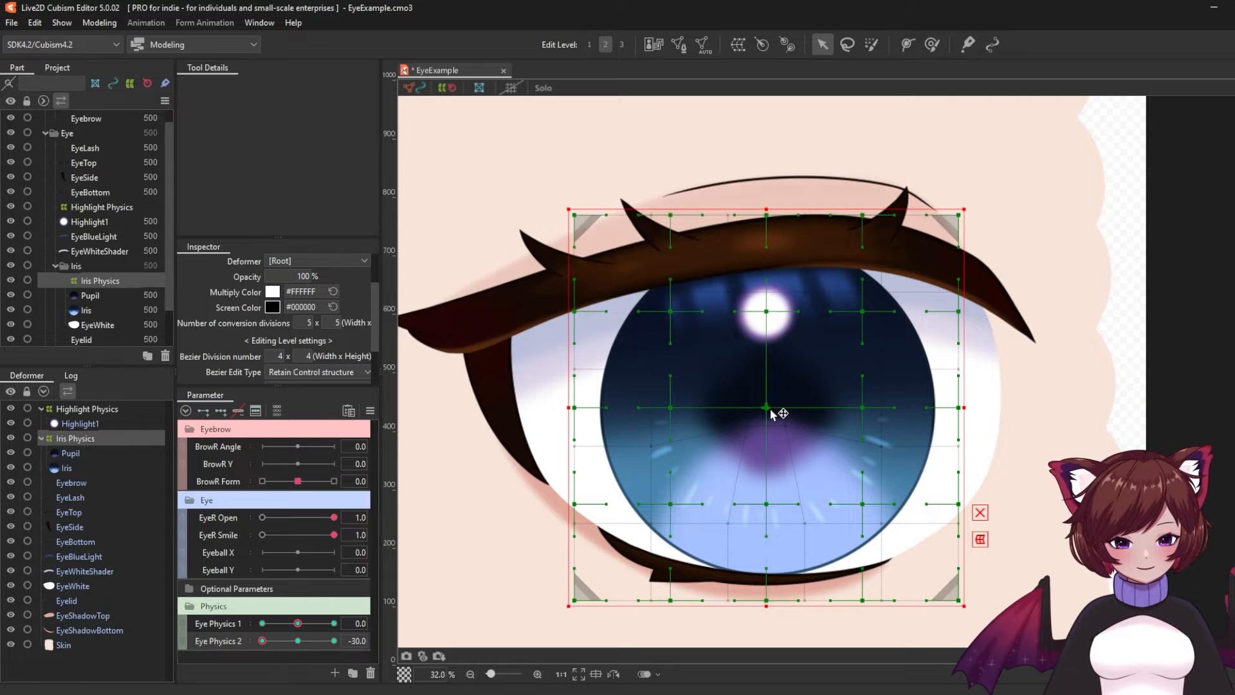
{"action": "left_click_drag", "start_coordinate": [263, 640], "coordinate": [313, 641]}
{"action": "left_click", "coordinate": [357, 641]}
{"action": "mouse_move", "coordinate": [408, 640]}
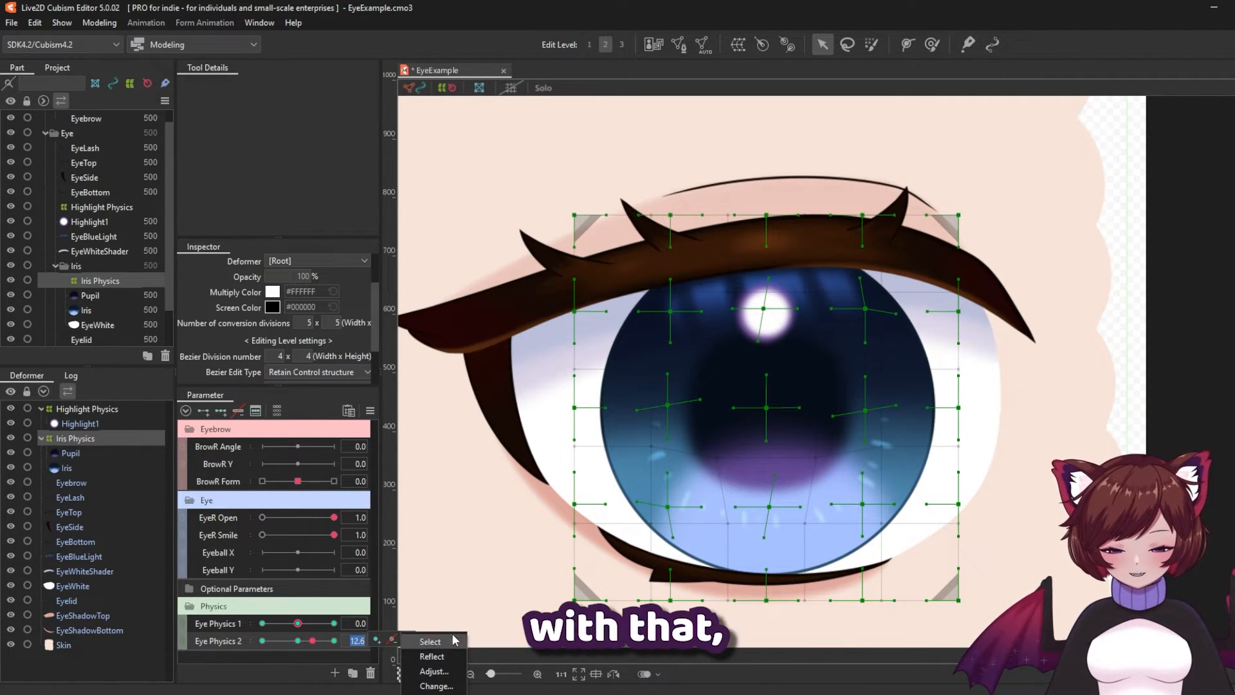
{"action": "type", "text": "0"}
{"action": "key", "text": "Return"}
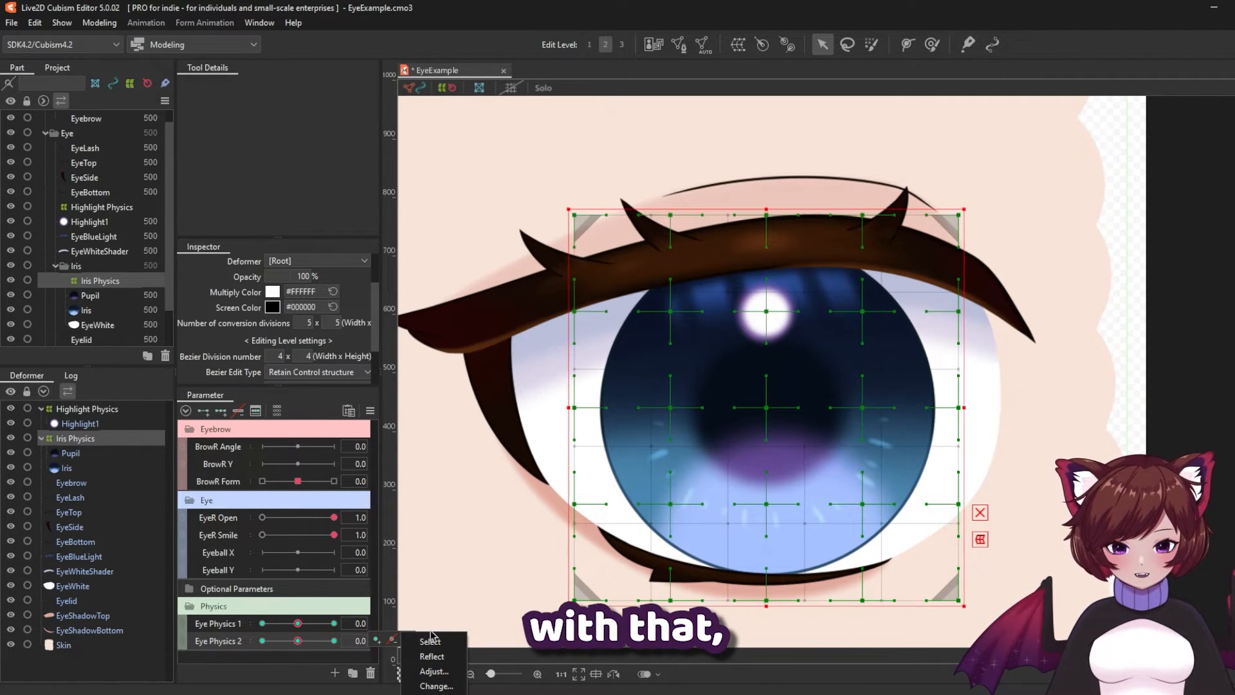
- Link Eye Physics 1 and Eye Physics 2 and synthesize their corners for Iris Physics, using the default value as reference
{"action": "left_click", "coordinate": [184, 631]}
{"action": "scroll", "coordinate": [225, 636], "scroll_direction": "down", "scroll_amount": 1}
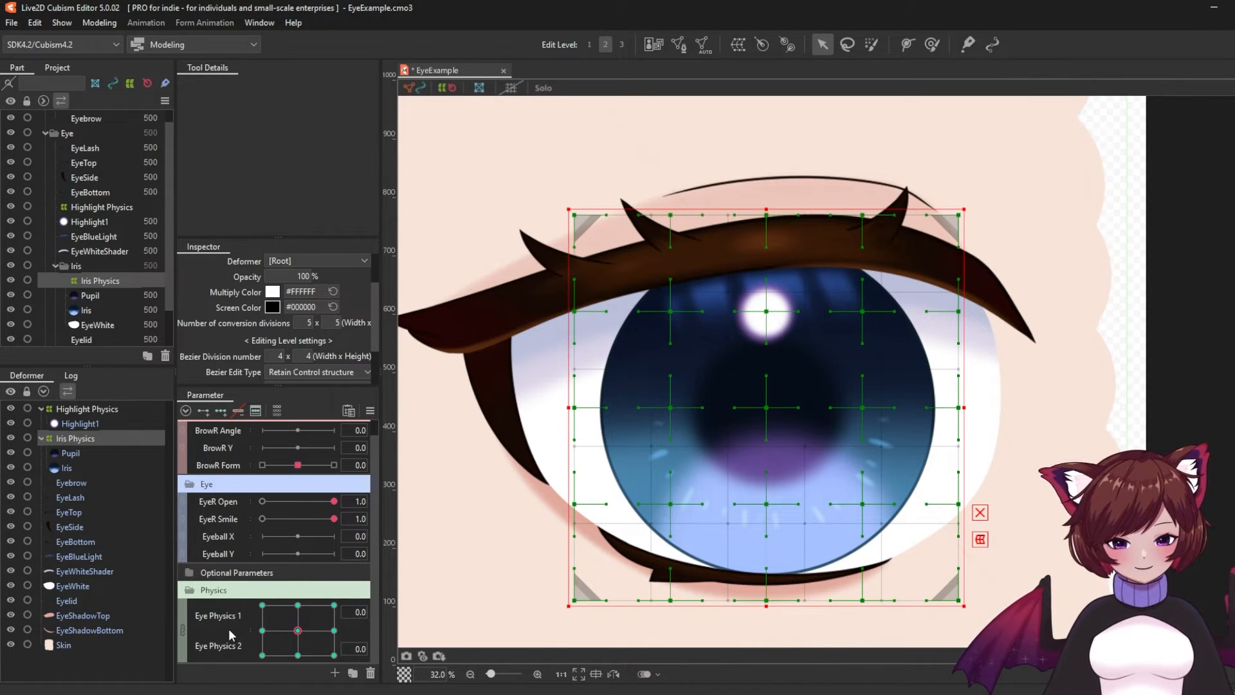
{"action": "left_click", "coordinate": [367, 414]}
{"action": "left_click", "coordinate": [452, 527]}
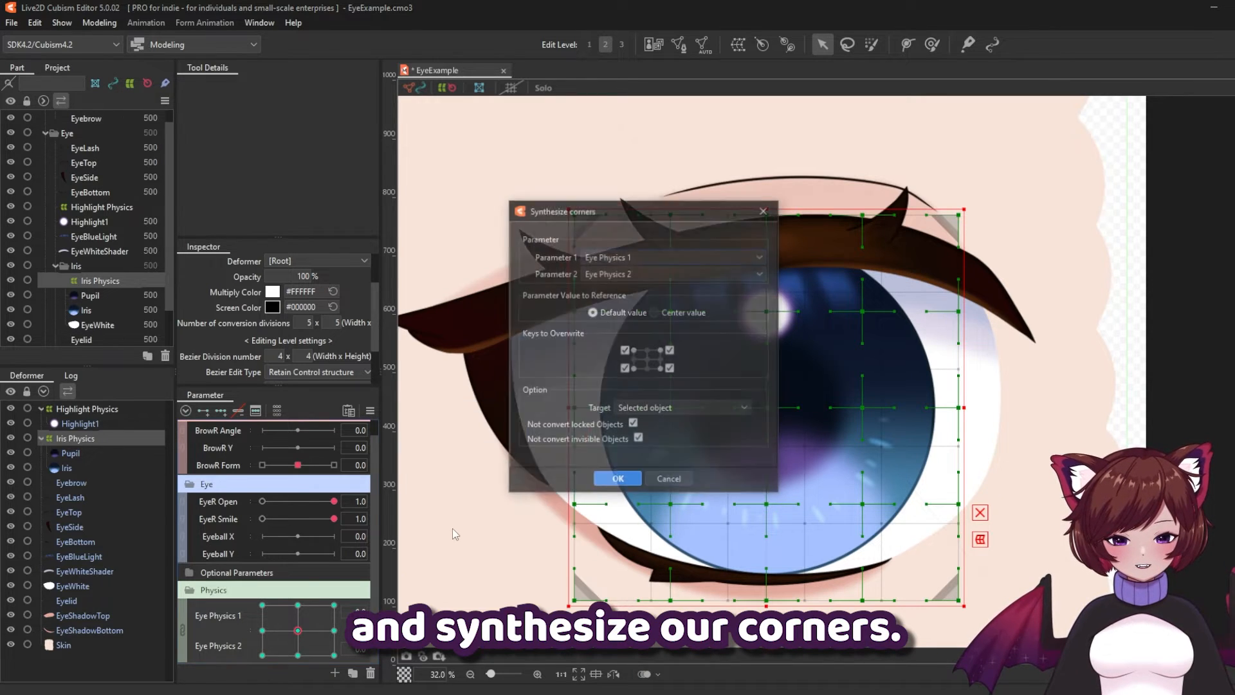
{"action": "key", "text": "Return"}
- Preview the iris deformation across the linked Eye Physics parameters and restore the default parameter values
{"action": "mouse_move", "coordinate": [298, 630]}
{"action": "left_mouse_down"}
{"action": "mouse_move", "coordinate": [273, 601]}
{"action": "mouse_move", "coordinate": [322, 608]}
{"action": "mouse_move", "coordinate": [298, 611]}
{"action": "mouse_move", "coordinate": [291, 637]}
{"action": "left_mouse_up"}
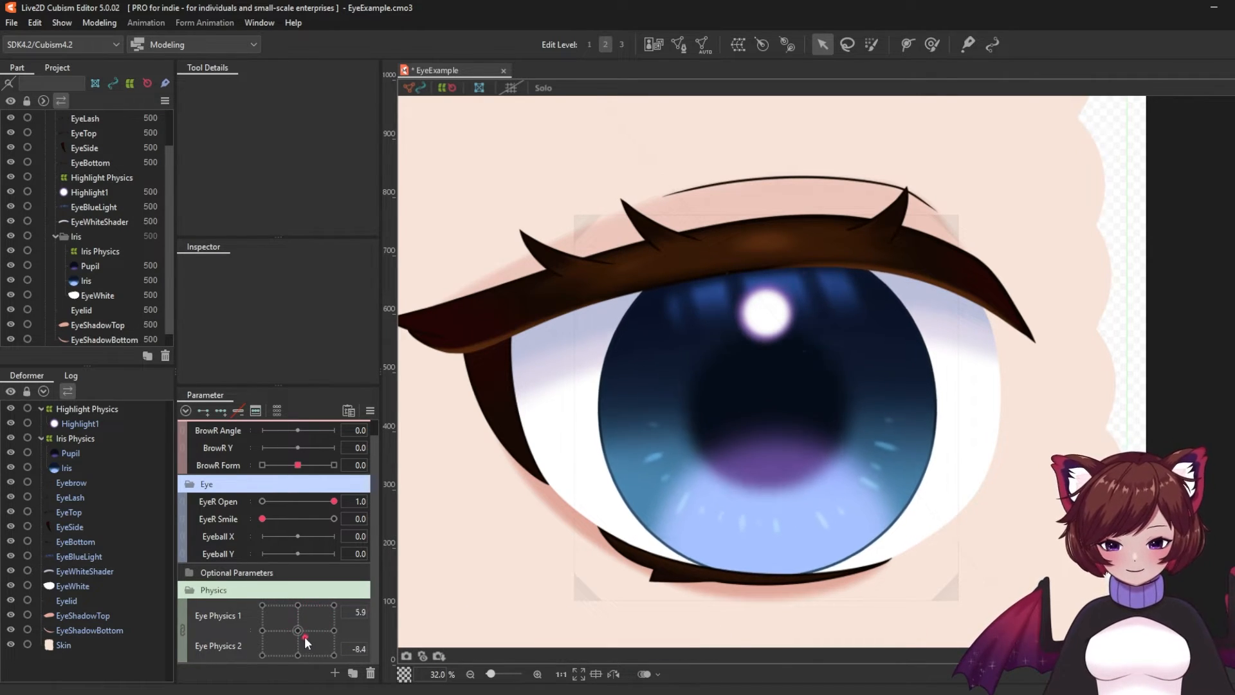
{"action": "left_click", "coordinate": [369, 411]}
{"action": "left_click", "coordinate": [438, 408]}
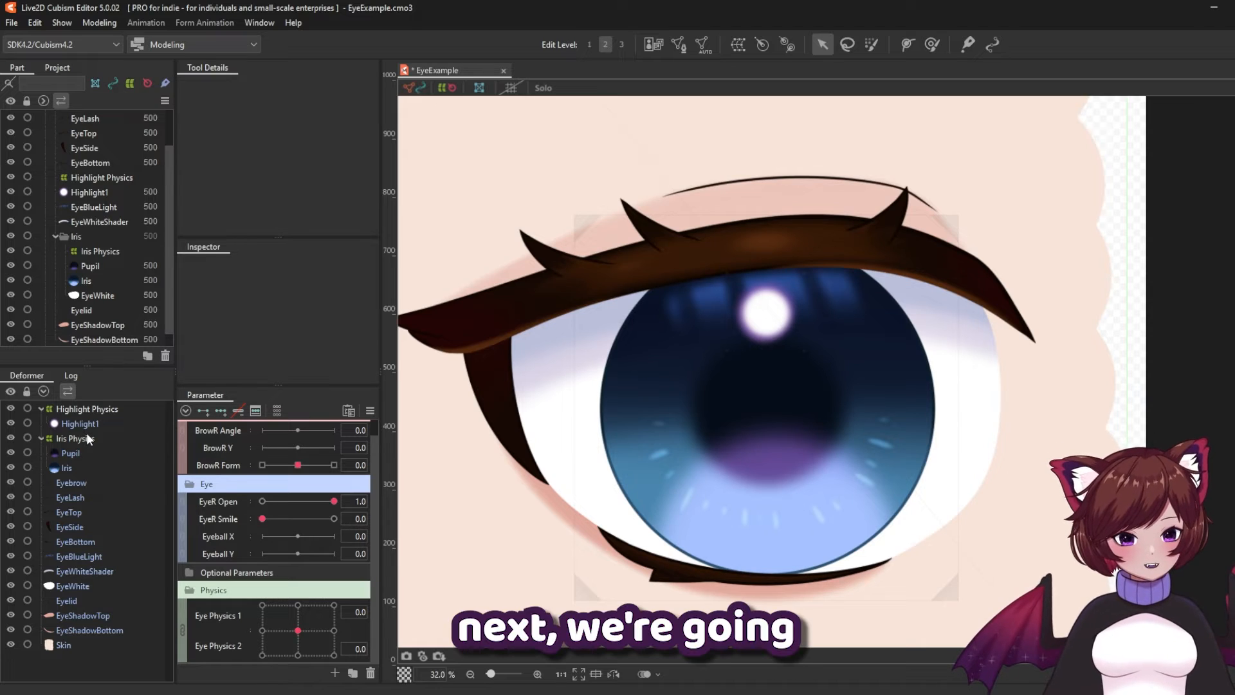
- Unlink the Eye Physics parameters and reshape Highlight Physics to enlarge the highlight at Eye Physics 1 30.0 and shrink it at -30.0
{"action": "left_click", "coordinate": [113, 408]}
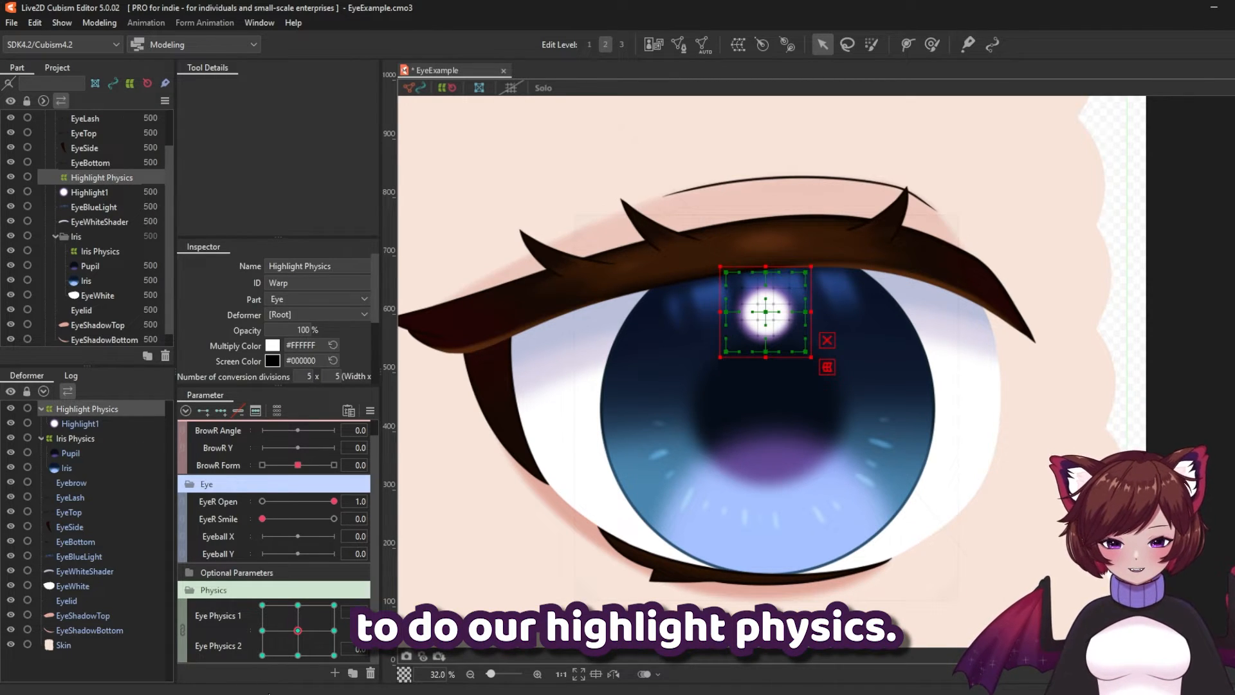
{"action": "left_click", "coordinate": [186, 630]}
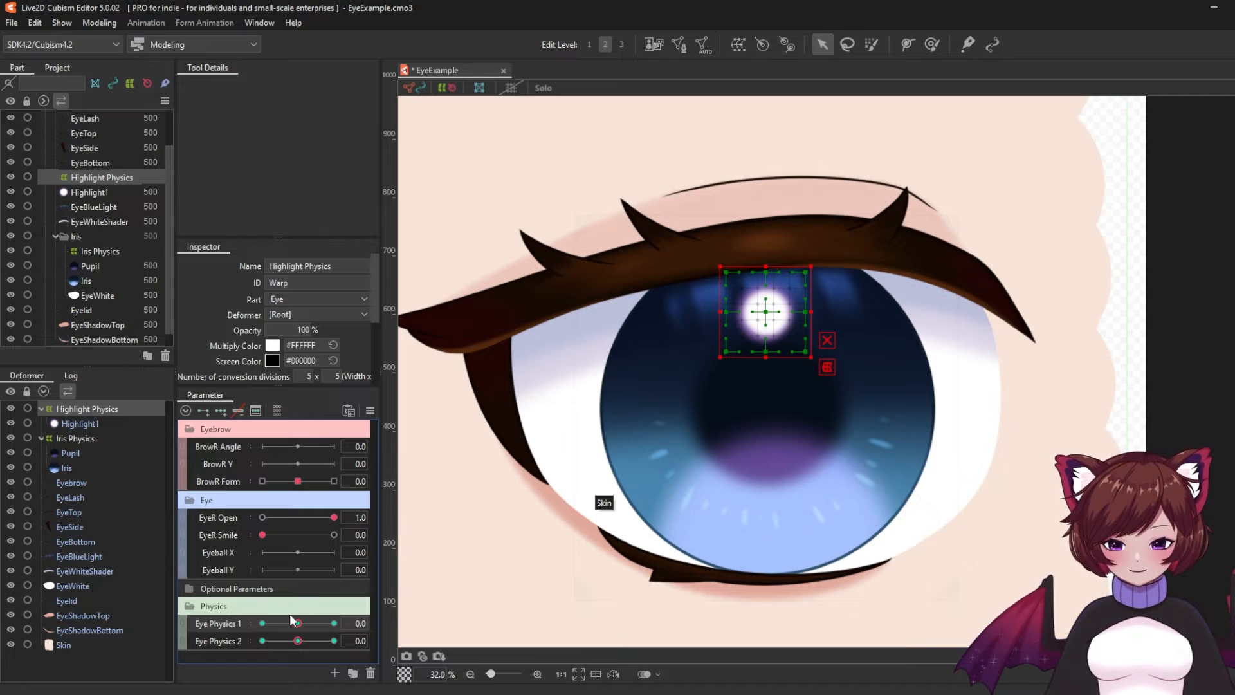
{"action": "left_click_drag", "start_coordinate": [297, 623], "coordinate": [334, 623]}
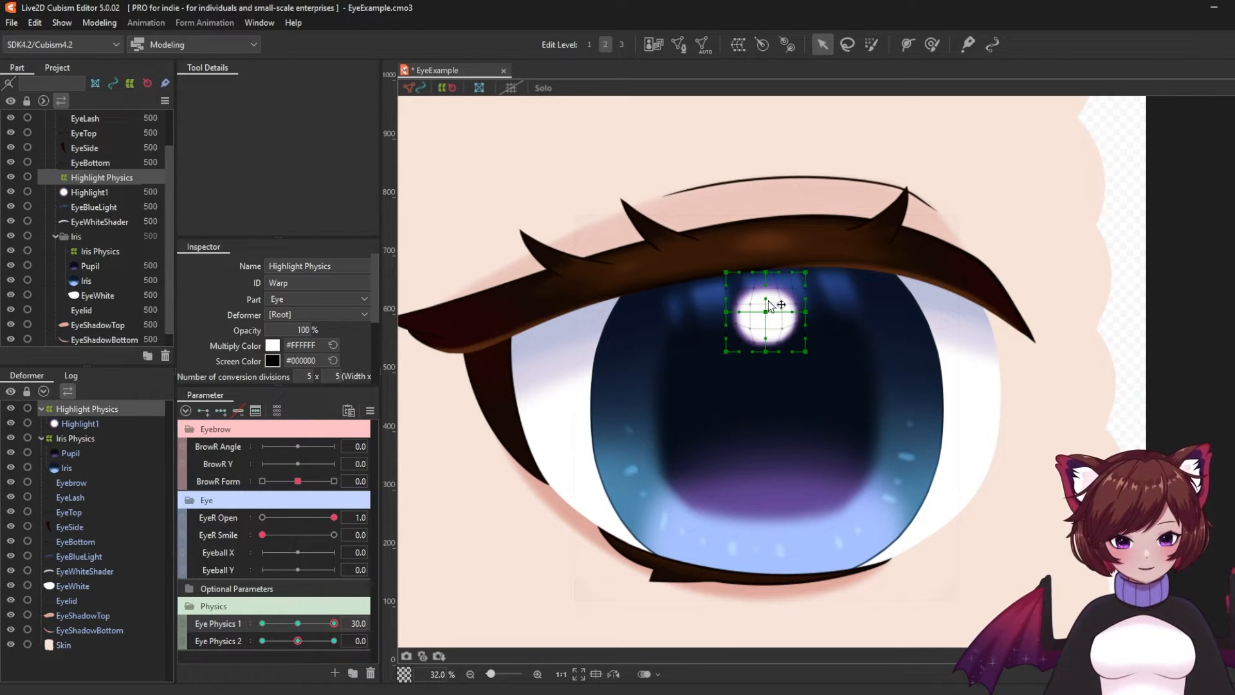
{"action": "left_click", "coordinate": [262, 623]}
{"action": "mouse_move", "coordinate": [765, 299]}
{"action": "left_mouse_down"}
{"action": "mouse_move", "coordinate": [765, 285]}
{"action": "mouse_move", "coordinate": [757, 312]}
{"action": "left_mouse_up"}
{"action": "left_click_drag", "start_coordinate": [780, 312], "coordinate": [766, 301]}
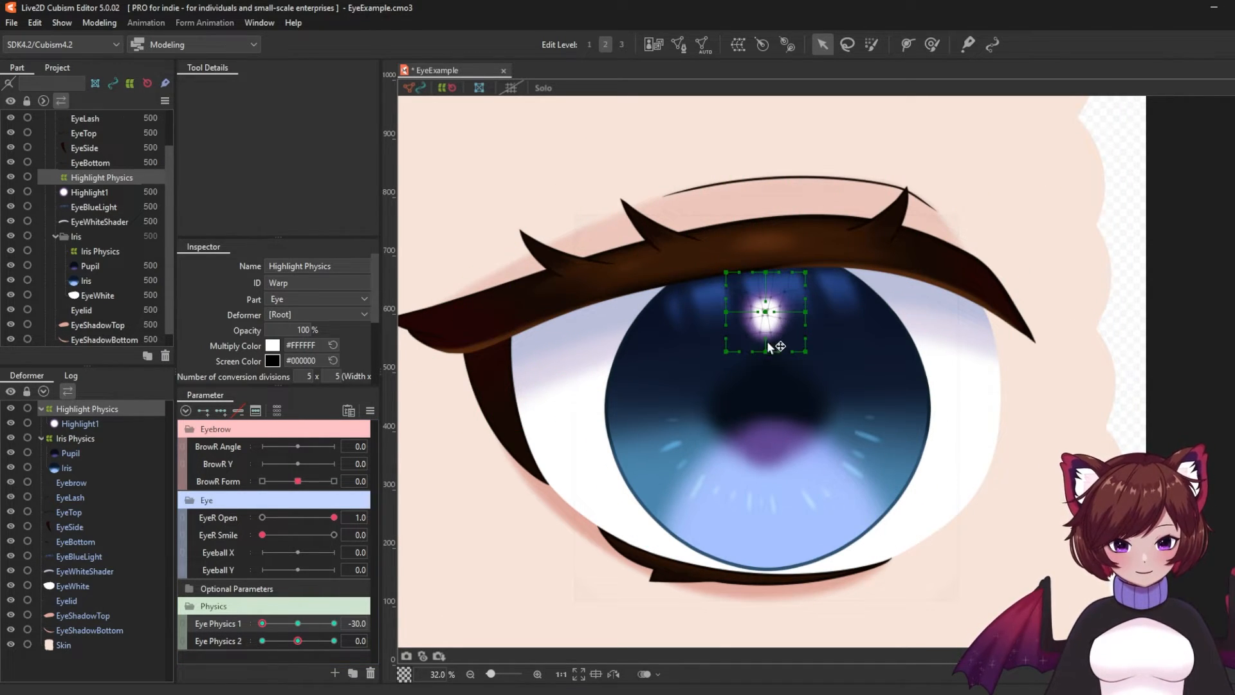
- Set Highlight Physics to 4 x 4 Bezier divisions and reshape the highlight's center outward at Eye Physics 2 30.0 and inward at -30.0
{"action": "left_click", "coordinate": [297, 622]}
{"action": "scroll", "coordinate": [755, 289], "scroll_direction": "up", "scroll_amount": 3}
{"action": "scroll", "coordinate": [311, 359], "scroll_direction": "down", "scroll_amount": 3}
{"action": "left_click_drag", "start_coordinate": [280, 356], "coordinate": [322, 361]}
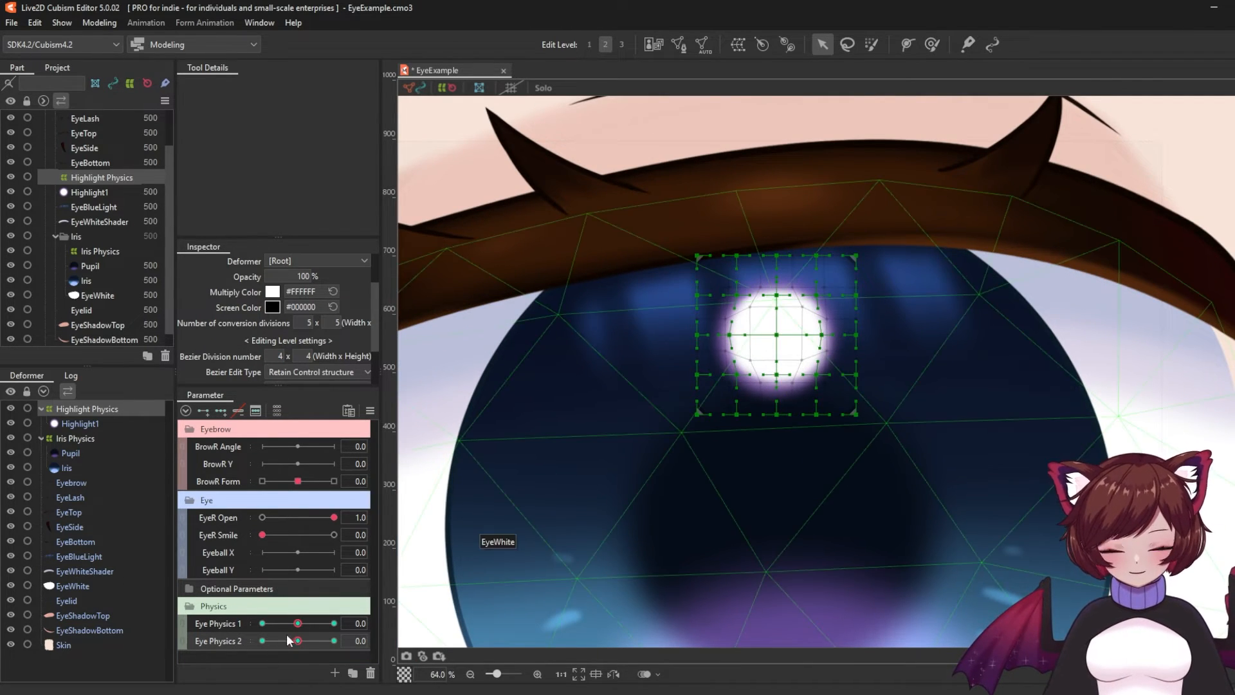
{"action": "left_click", "coordinate": [334, 640]}
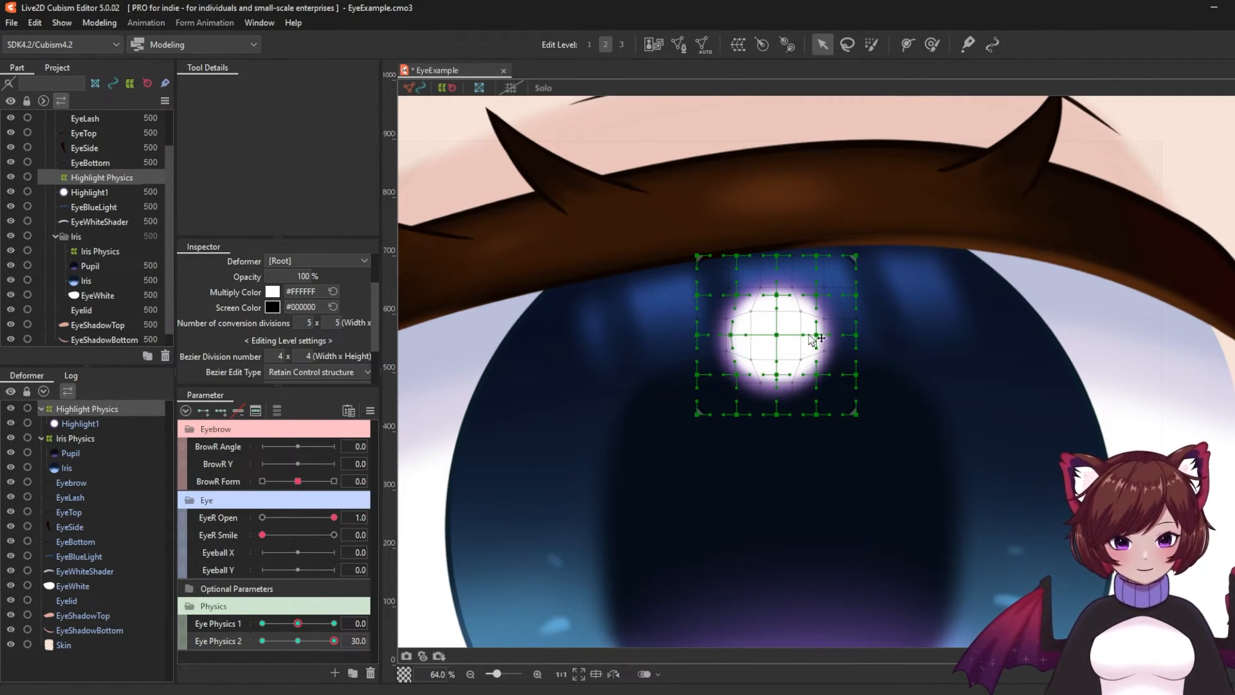
{"action": "left_click", "coordinate": [262, 641]}
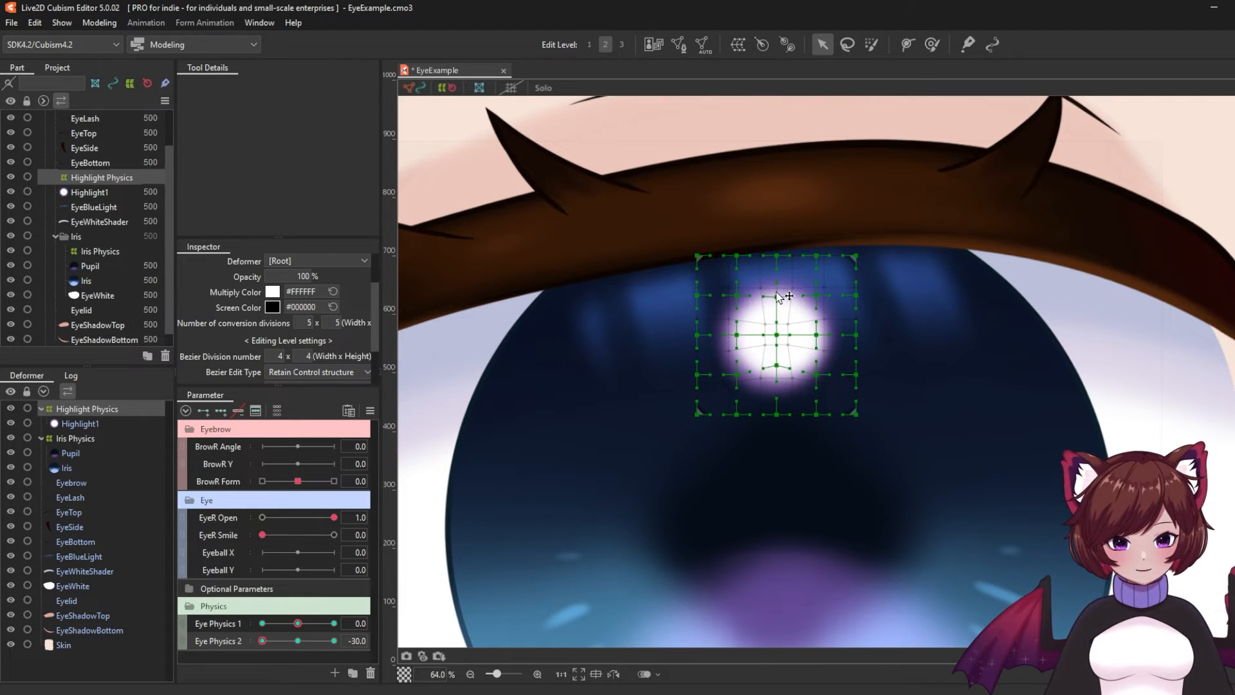
- Link Eye Physics 1 and Eye Physics 2 again and preview the combined iris and highlight movement
{"action": "left_click", "coordinate": [182, 632]}
{"action": "scroll", "coordinate": [691, 313], "scroll_direction": "down", "scroll_amount": 3}
{"action": "left_click", "coordinate": [1158, 270]}
{"action": "left_click_drag", "start_coordinate": [298, 657], "coordinate": [387, 669]}
{"action": "left_click_drag", "start_coordinate": [275, 655], "coordinate": [318, 660]}
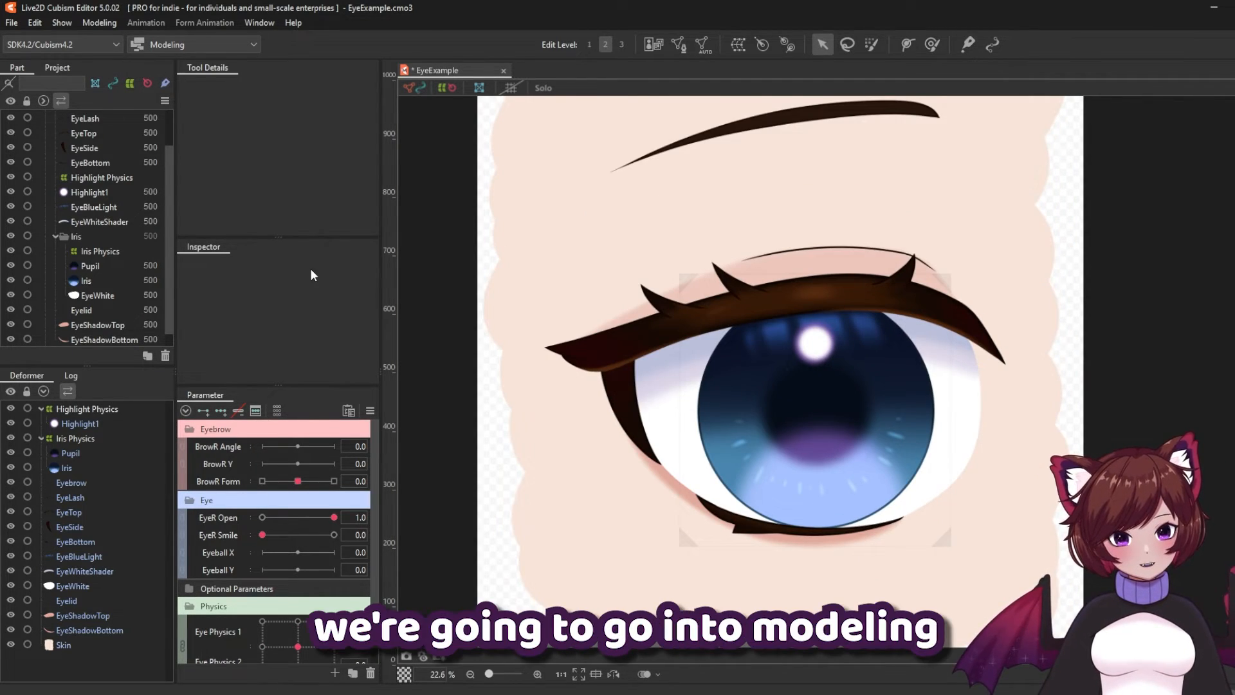
- Open the Physics Settings and add a group named Eye Physics with the input and physics model presets left blank
{"action": "left_click", "coordinate": [106, 28]}
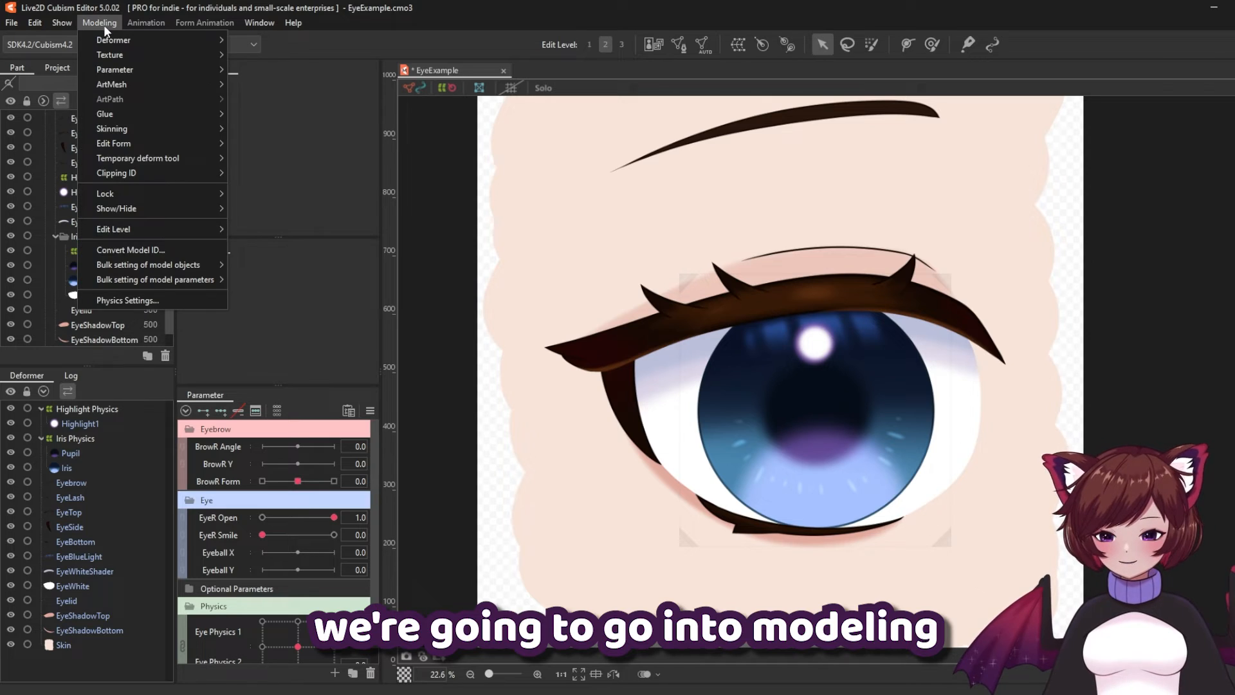
{"action": "left_click", "coordinate": [141, 301]}
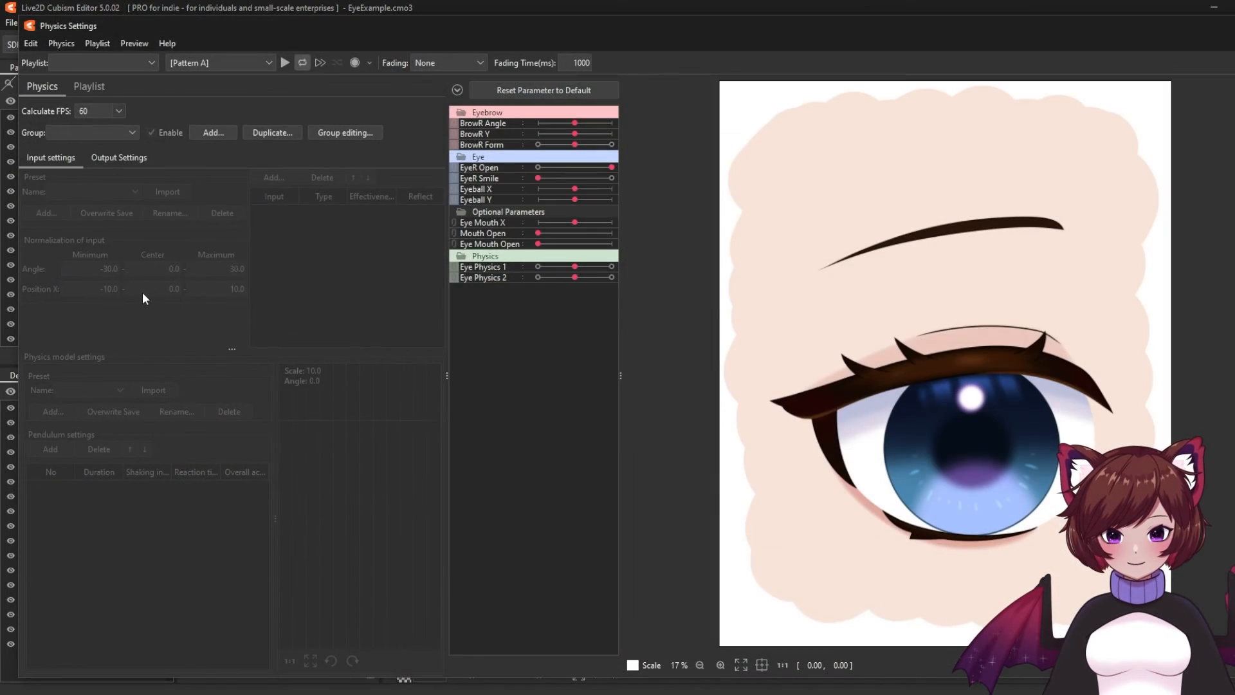
{"action": "left_click", "coordinate": [214, 134]}
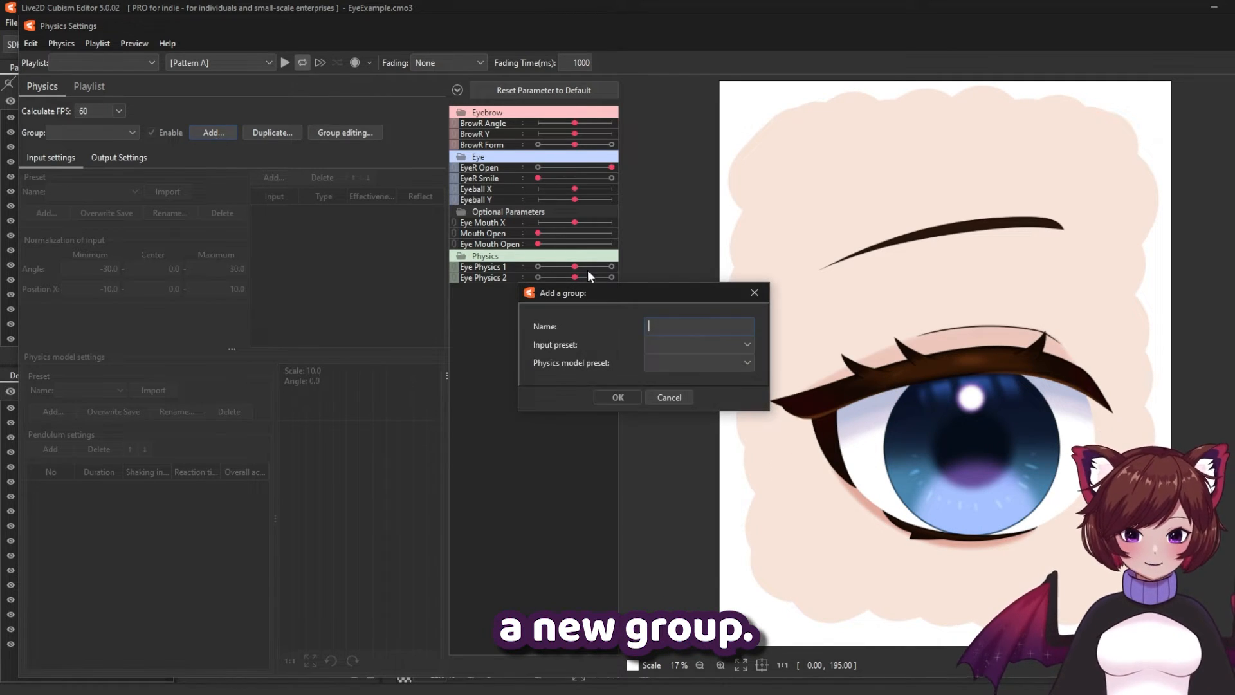
{"action": "type", "text": "Eye"}
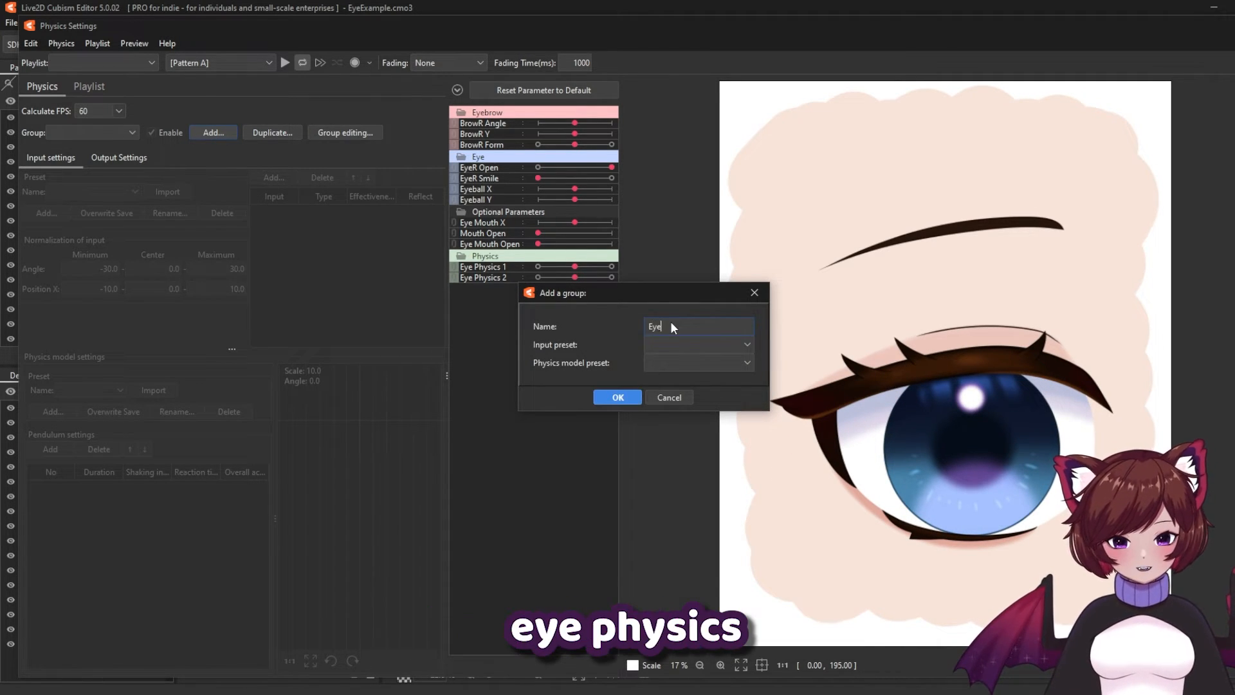
{"action": "type", "text": " Physics"}
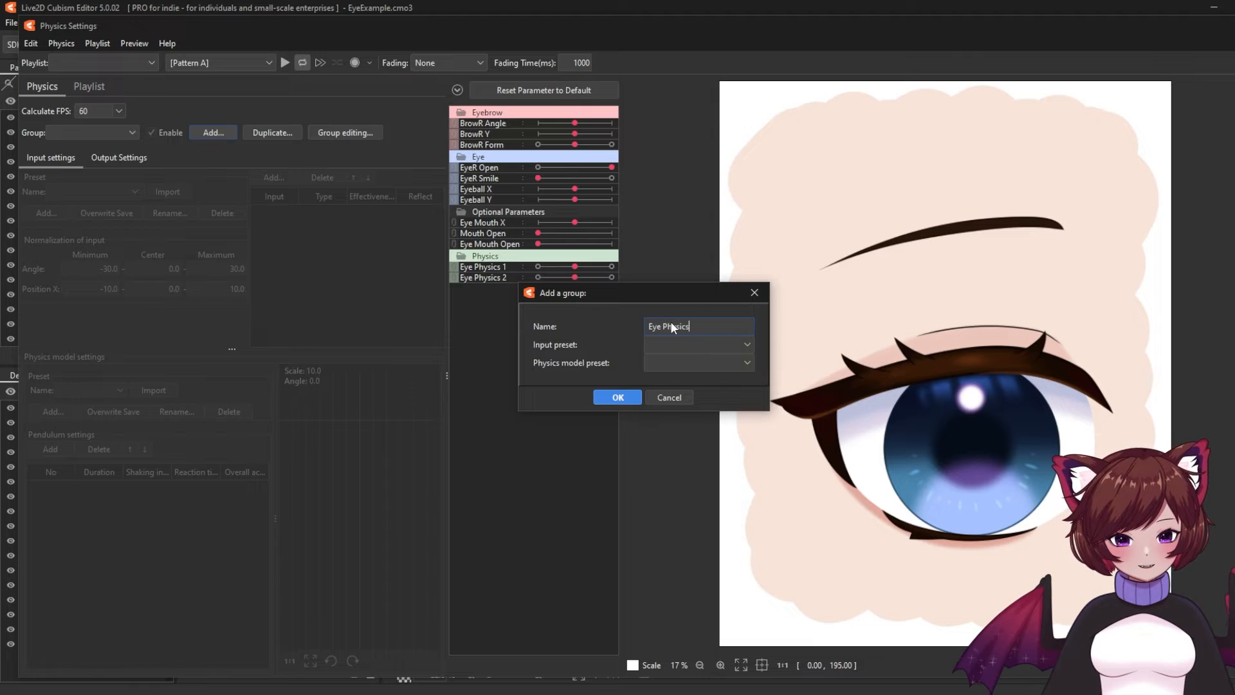
{"action": "left_click", "coordinate": [720, 347]}
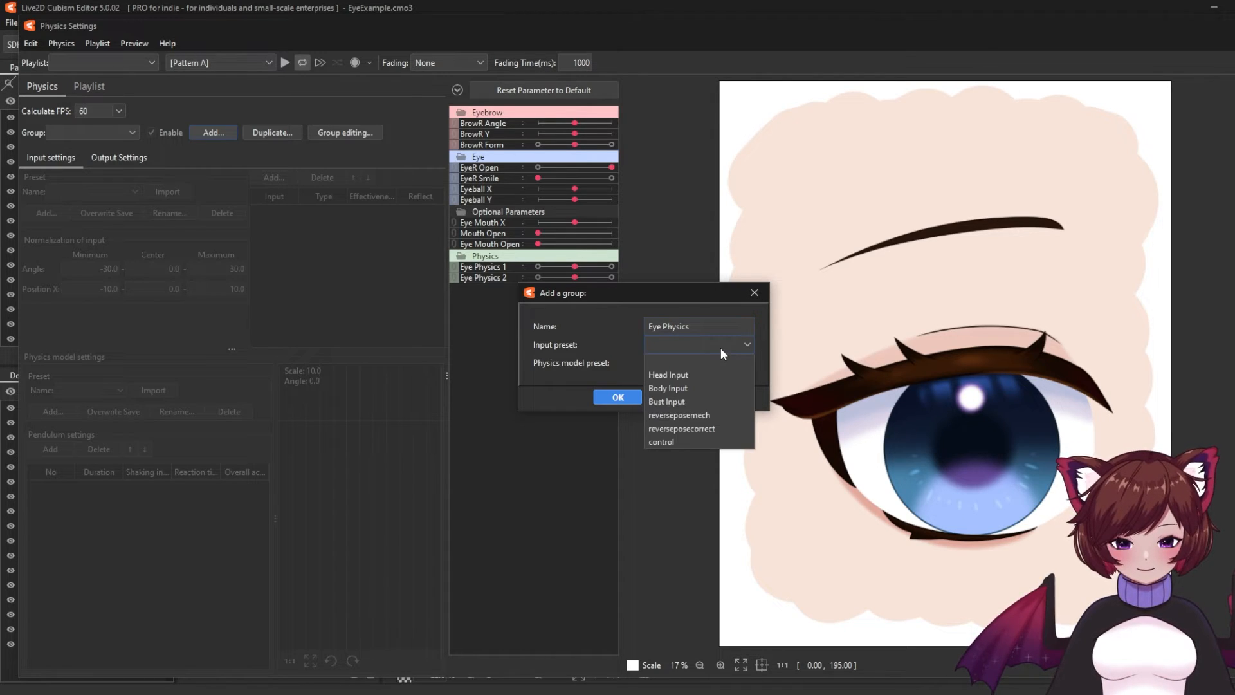
{"action": "left_click", "coordinate": [721, 347]}
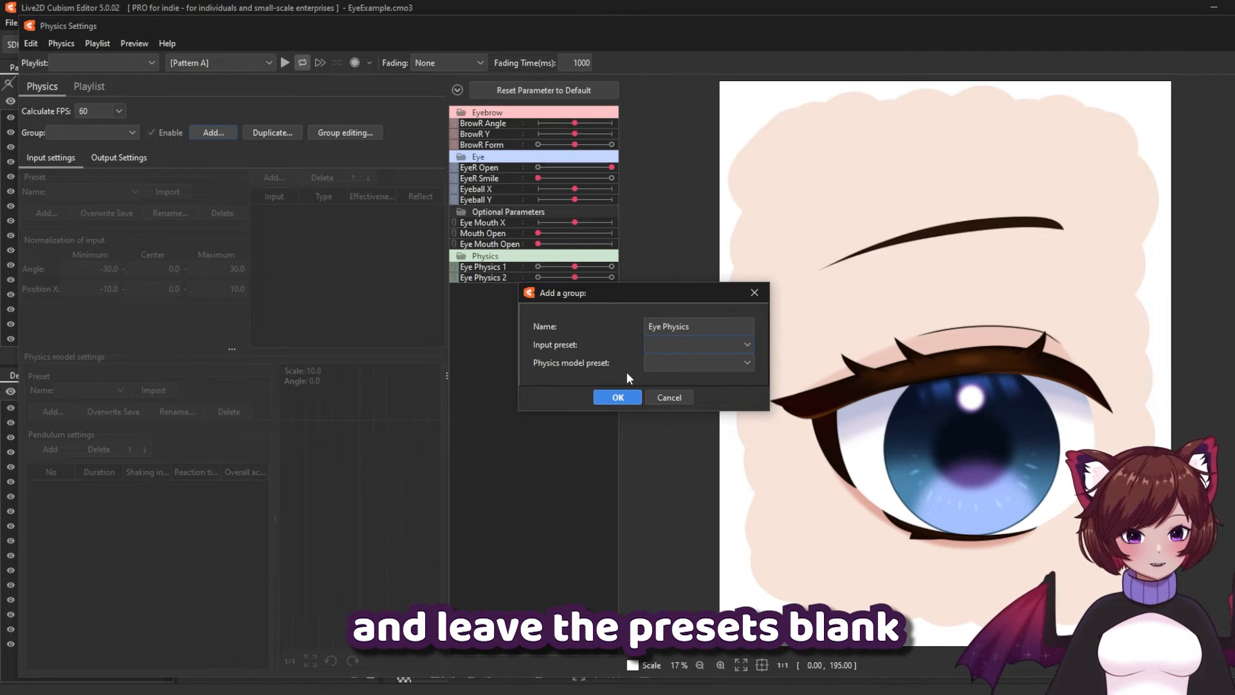
{"action": "left_click", "coordinate": [616, 396]}
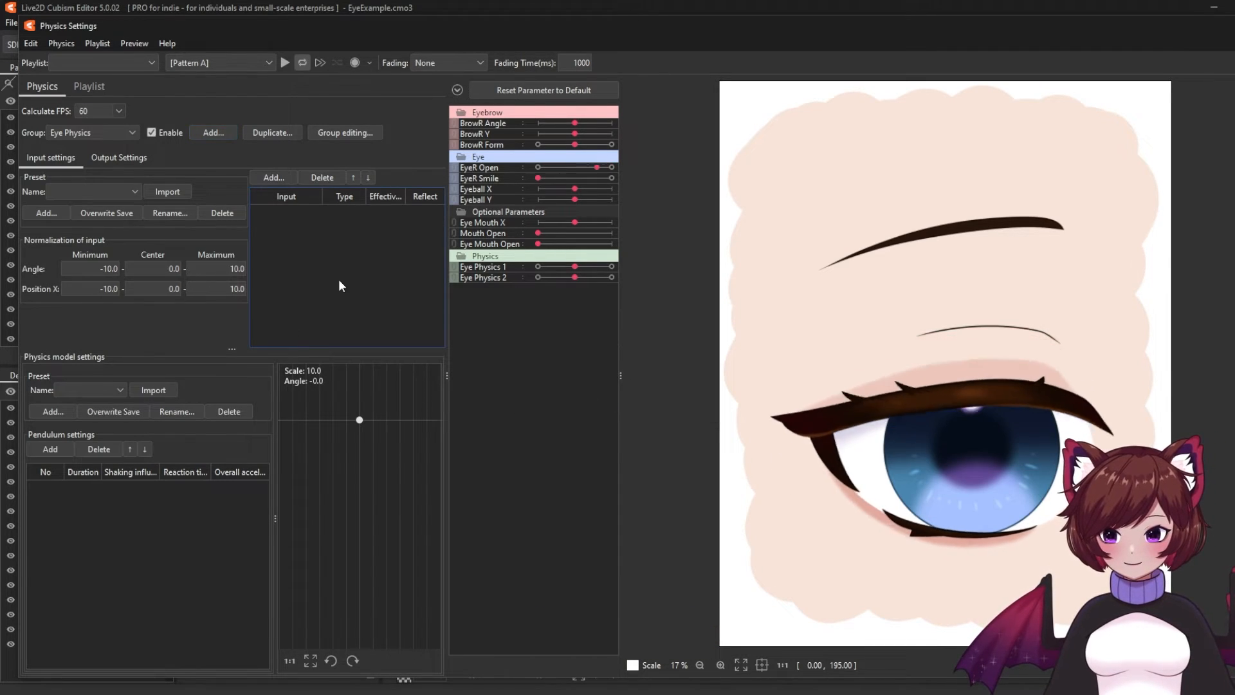
- Add EyeR Open as a physics input with effectiveness 100, and add two pendulums to the physics model
{"action": "left_click", "coordinate": [276, 179]}
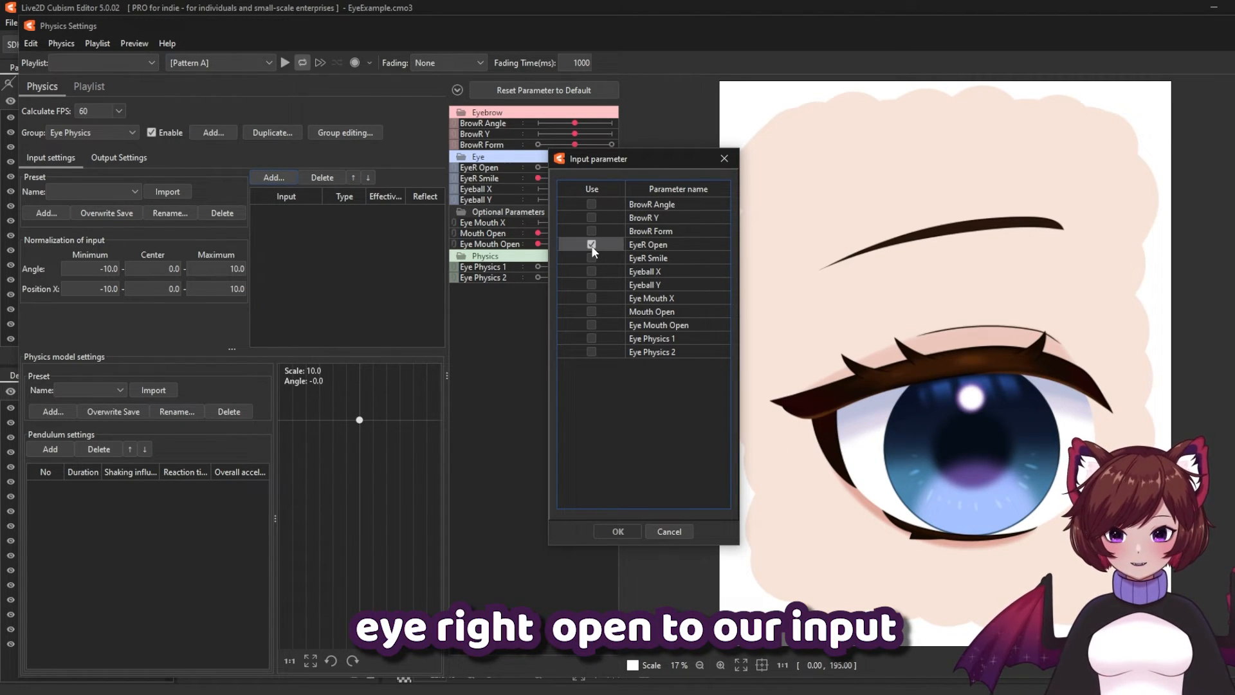
{"action": "left_click", "coordinate": [617, 533]}
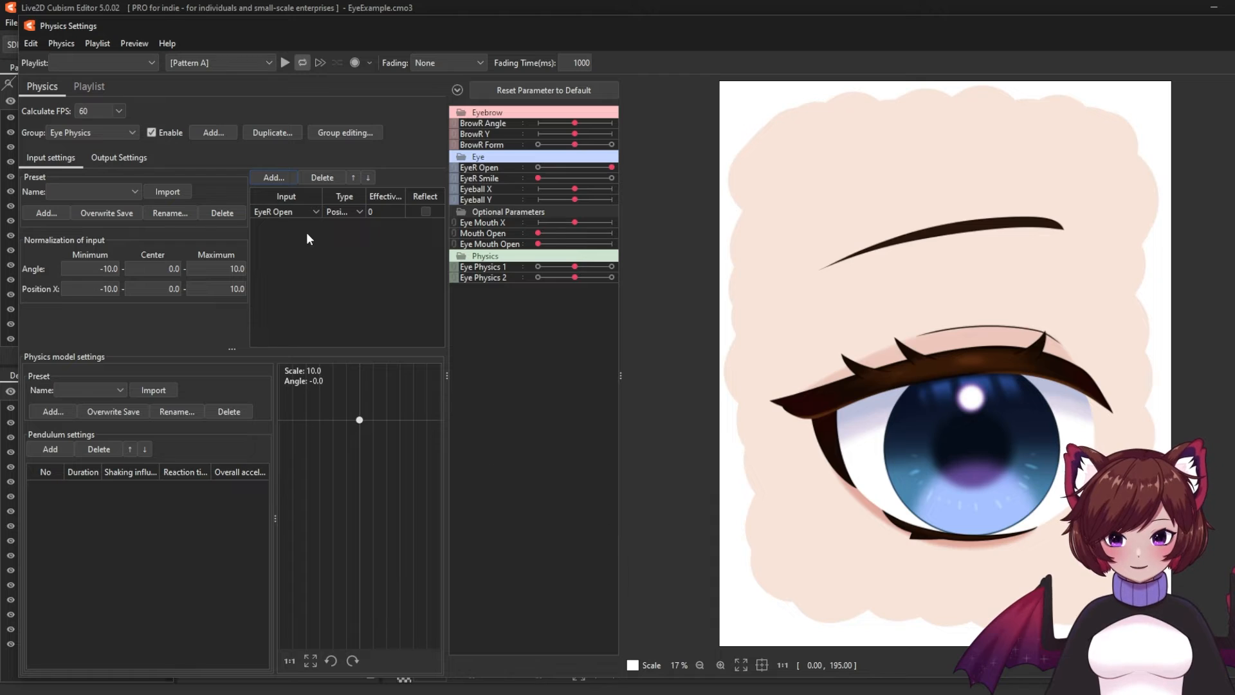
{"action": "double_click", "coordinate": [383, 213]}
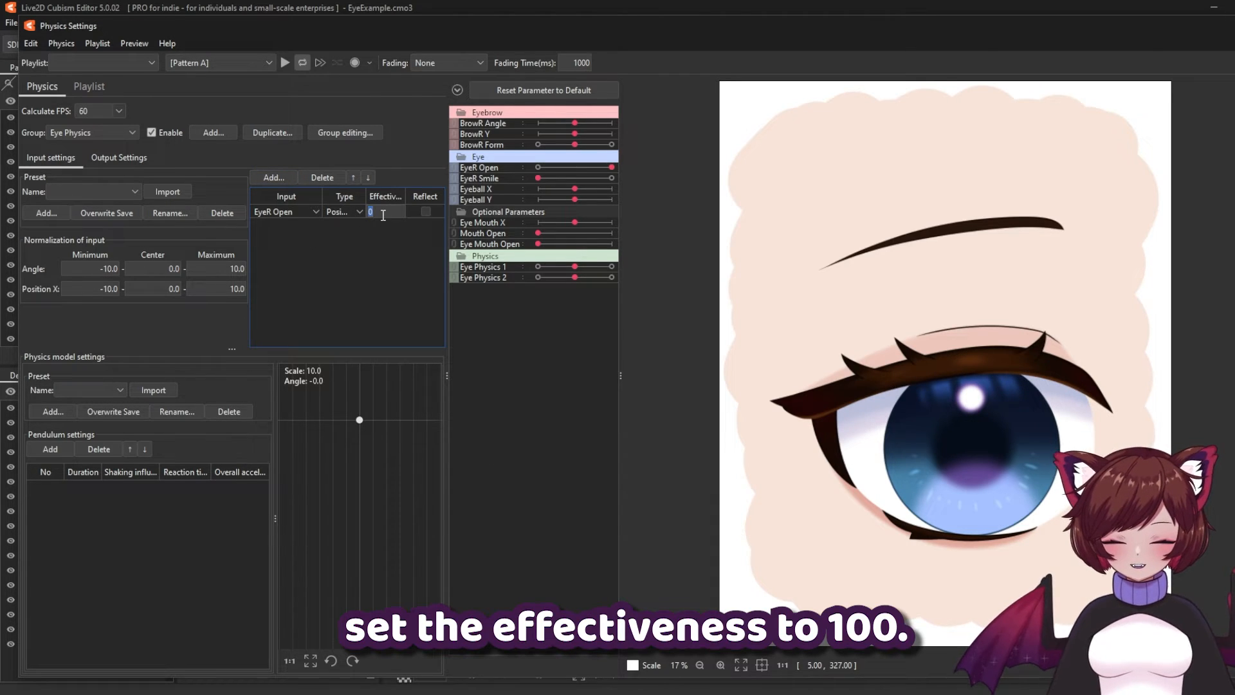
{"action": "type", "text": "100"}
{"action": "key", "text": "Return"}
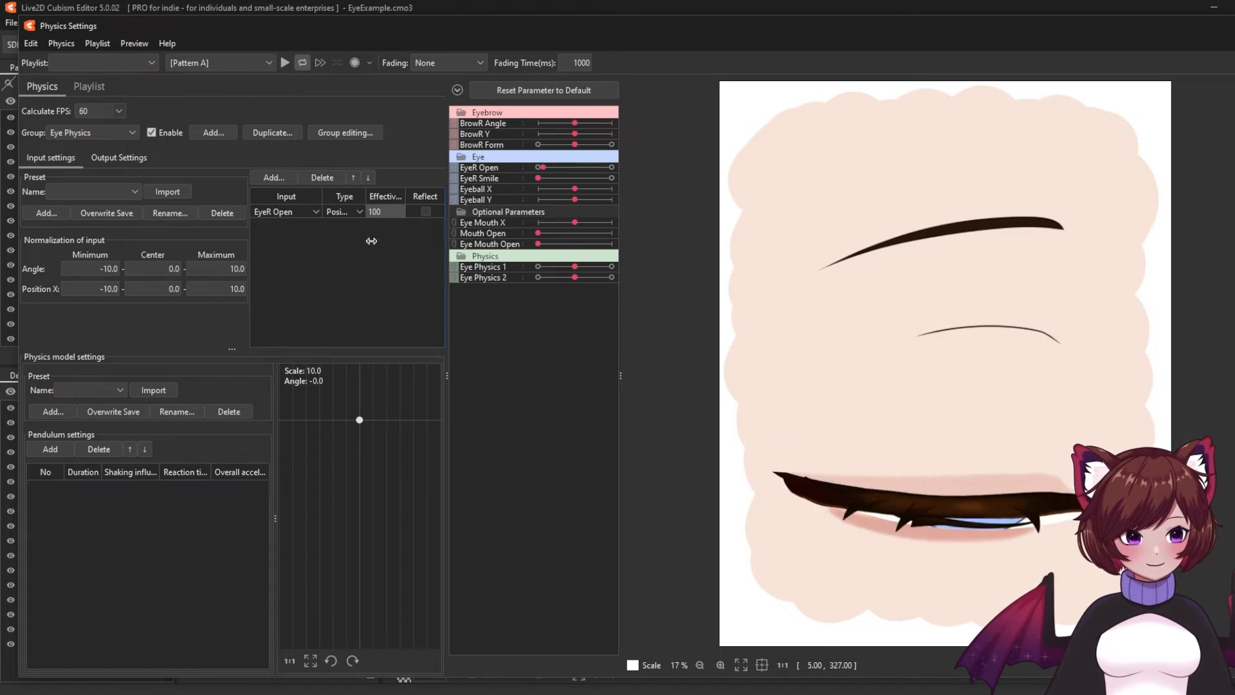
{"action": "left_click", "coordinate": [57, 448]}
{"action": "left_click", "coordinate": [52, 450]}
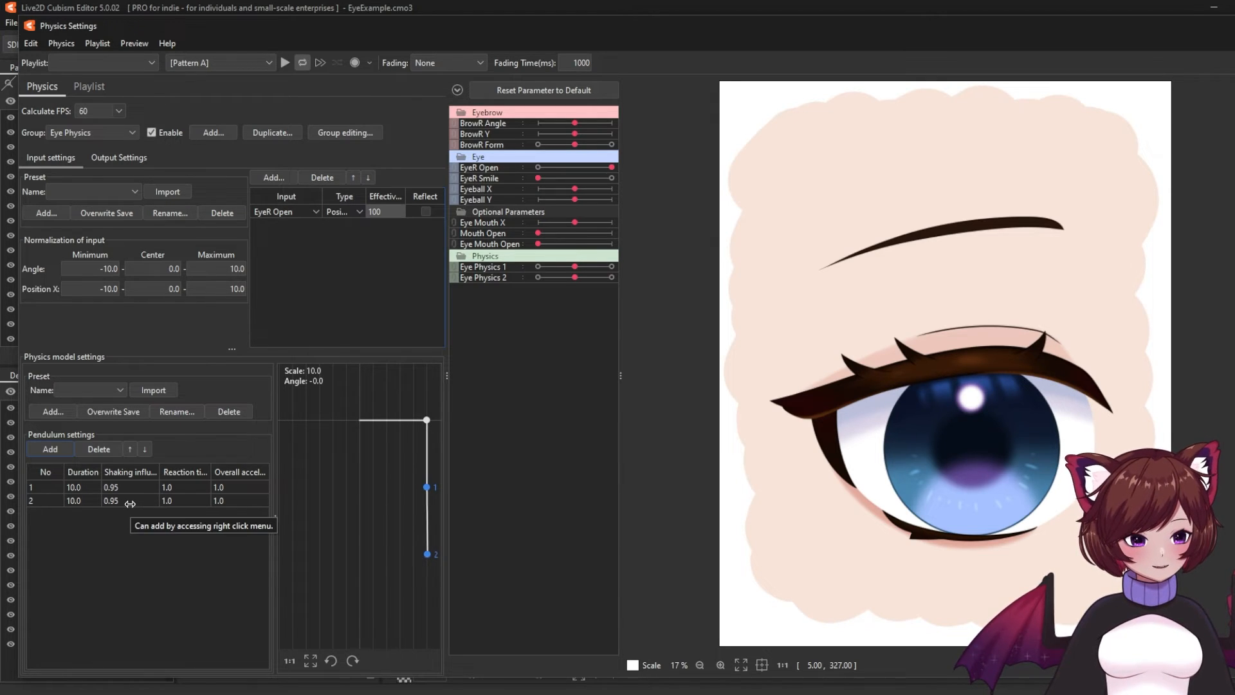
- Add Eye Physics 1 and Eye Physics 2 as physics outputs and increase their output magnification to fit the parameter range
{"action": "left_click", "coordinate": [119, 161]}
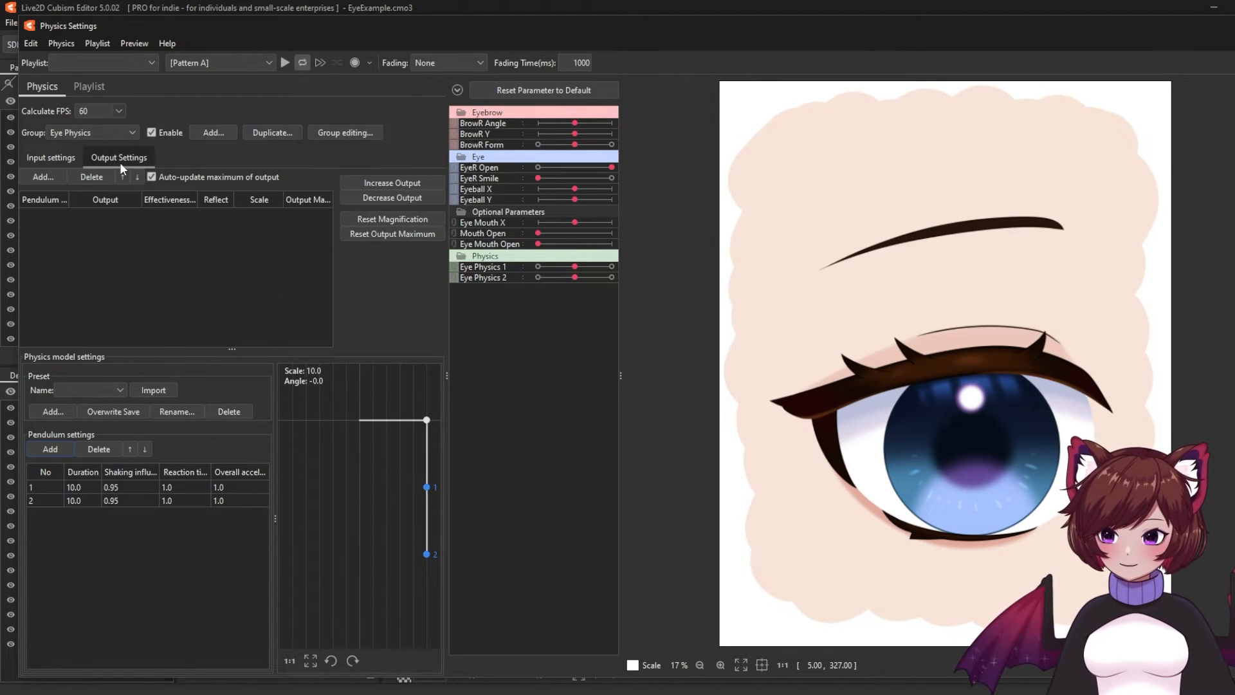
{"action": "left_click", "coordinate": [43, 178]}
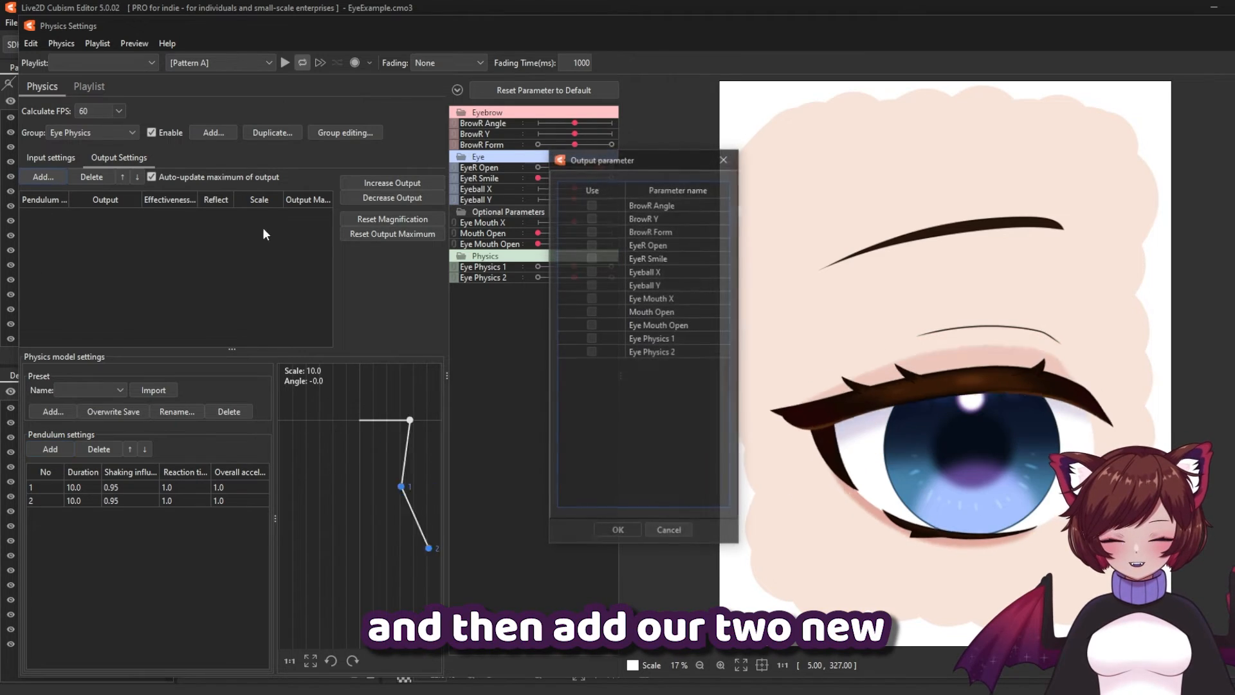
{"action": "left_click", "coordinate": [591, 338]}
{"action": "left_click", "coordinate": [591, 351]}
{"action": "left_click", "coordinate": [617, 533]}
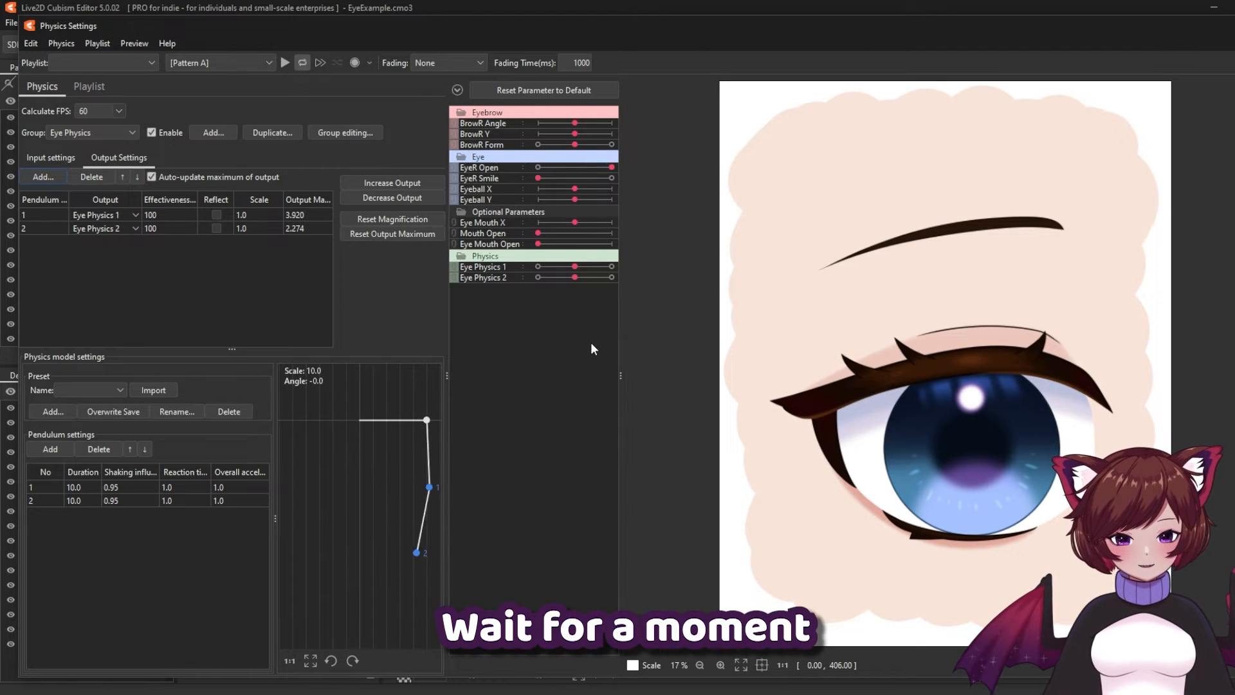
{"action": "left_click", "coordinate": [399, 186]}
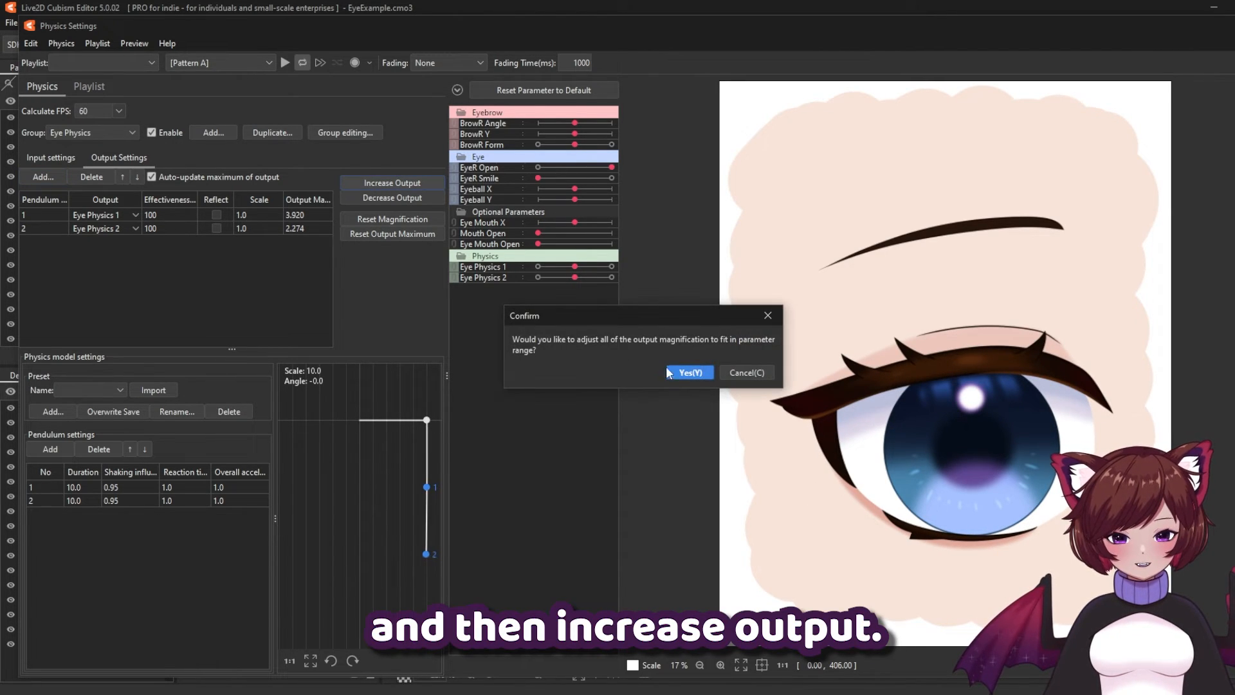
{"action": "left_click", "coordinate": [690, 373]}
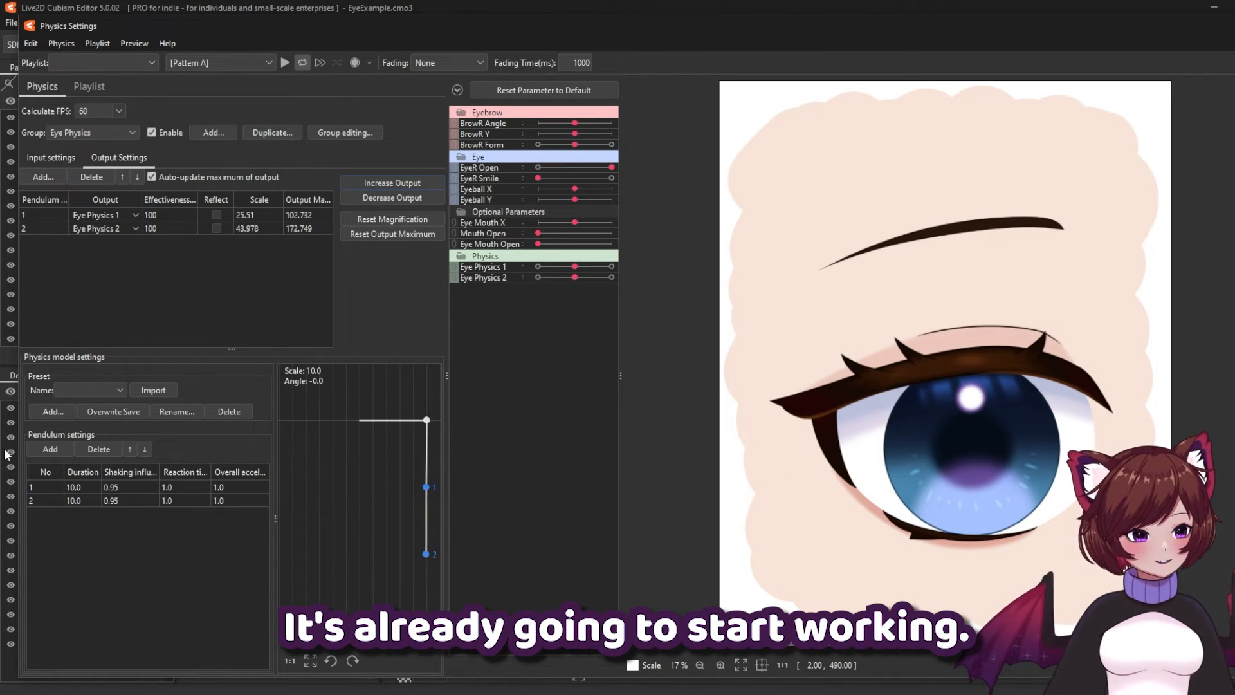
- Set the first pendulum's duration to 8 and the shaking influence of both pendulums to 0.89
{"action": "double_click", "coordinate": [77, 488]}
{"action": "type", "text": "8"}
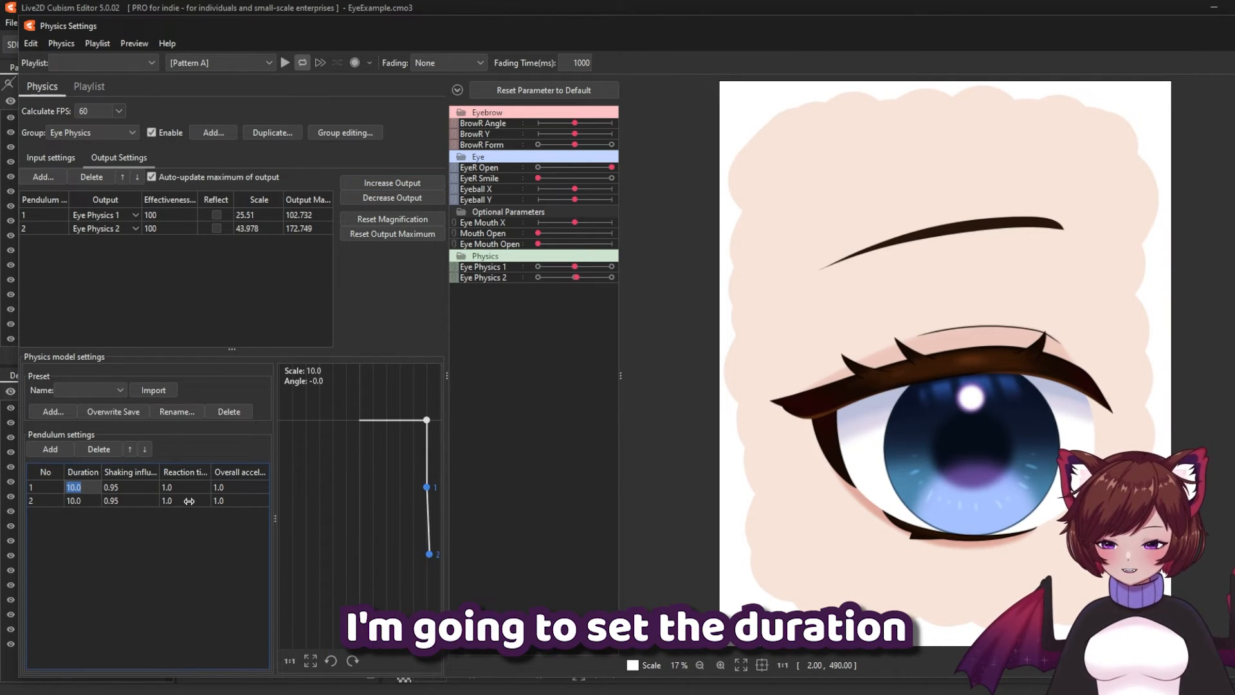
{"action": "key", "text": "Return"}
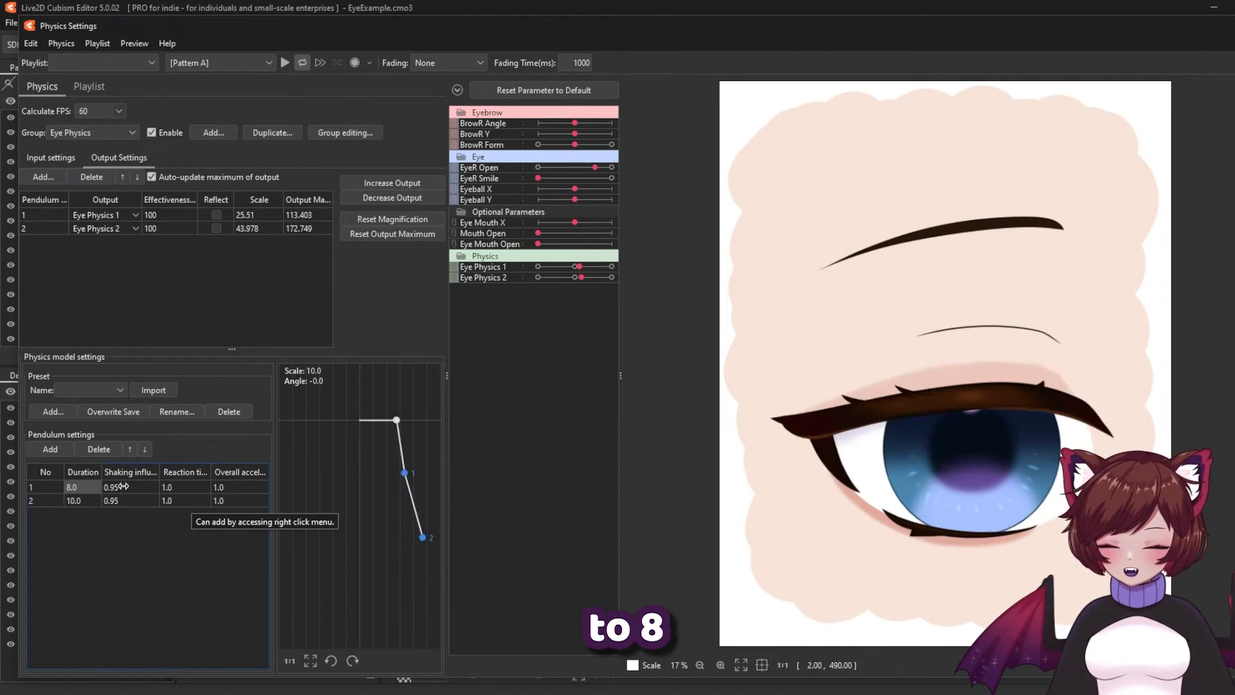
{"action": "double_click", "coordinate": [120, 488]}
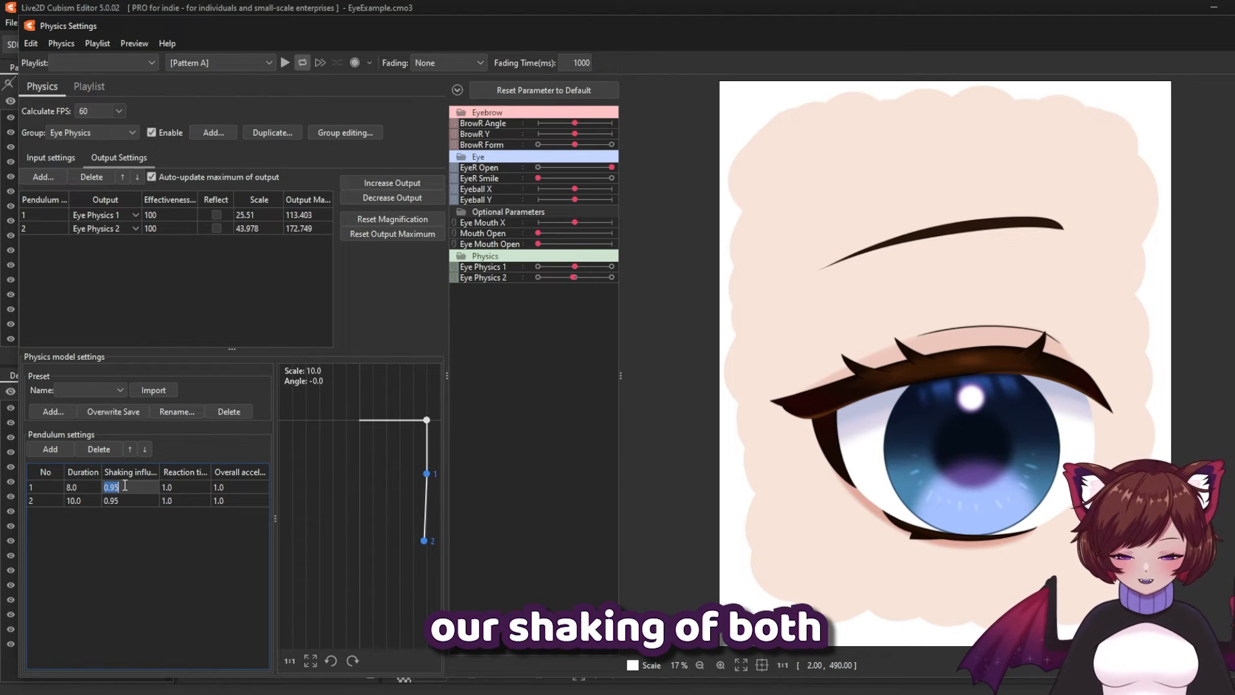
{"action": "type", "text": "0.89"}
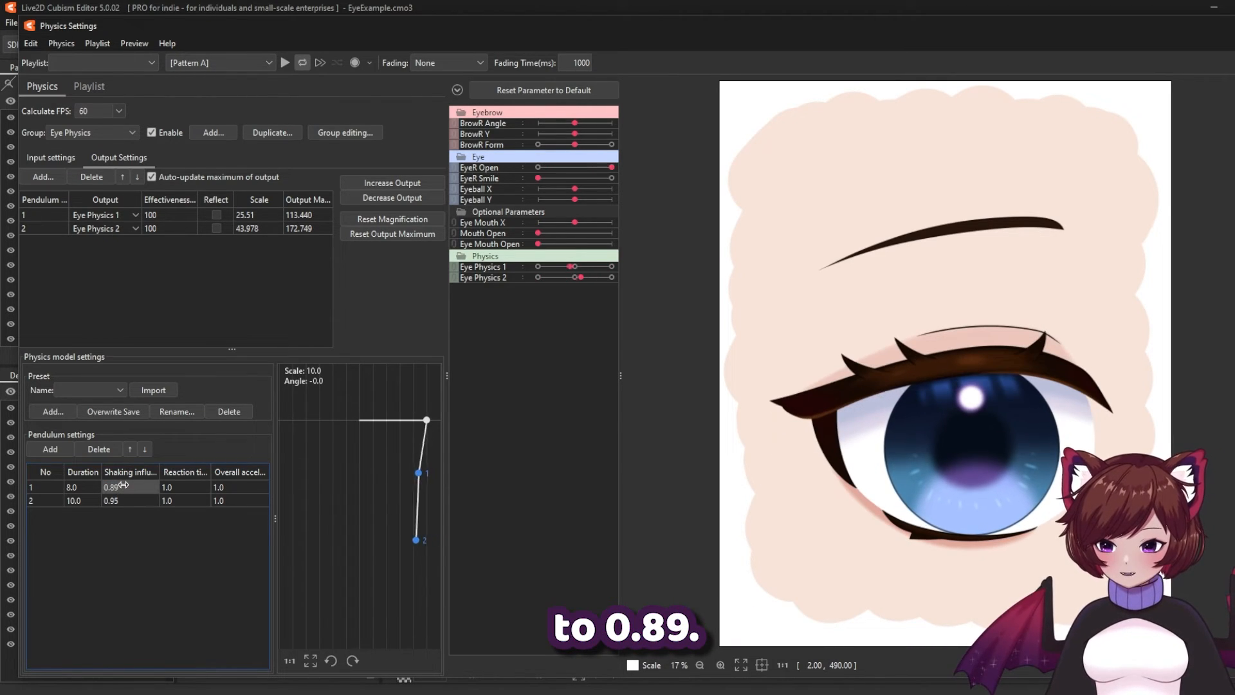
{"action": "key", "text": "Return"}
{"action": "double_click", "coordinate": [113, 500]}
{"action": "type", "text": "0.89"}
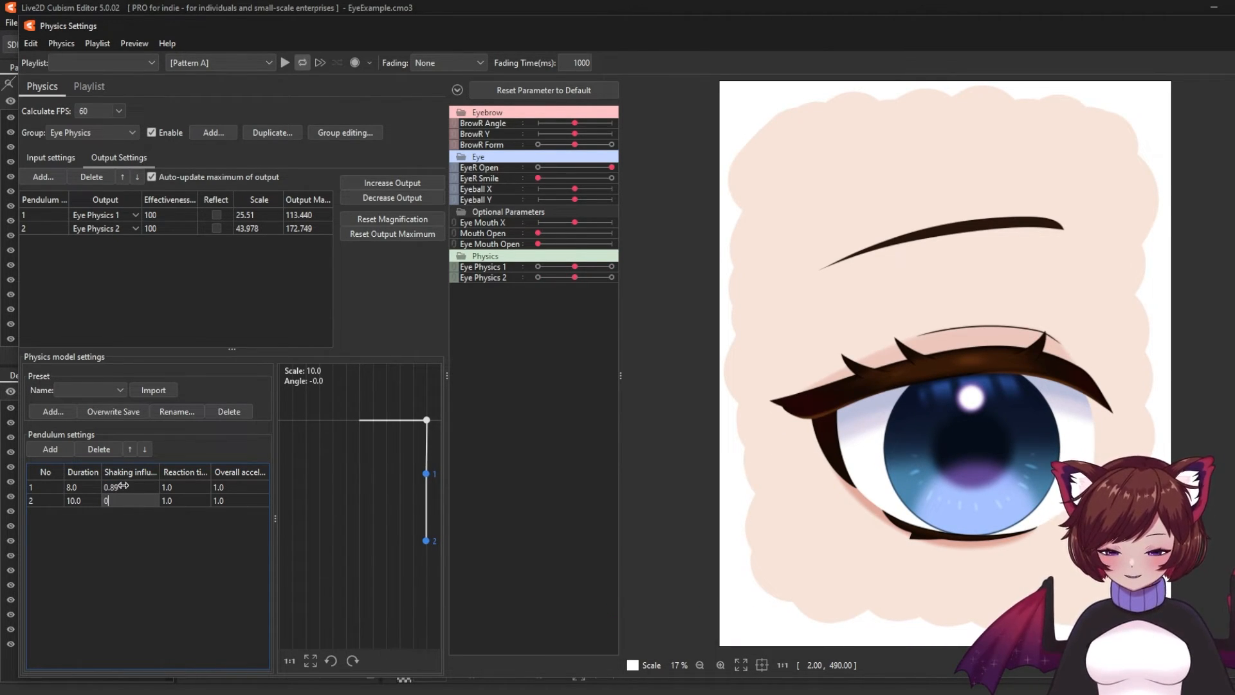
{"action": "key", "text": "Return"}
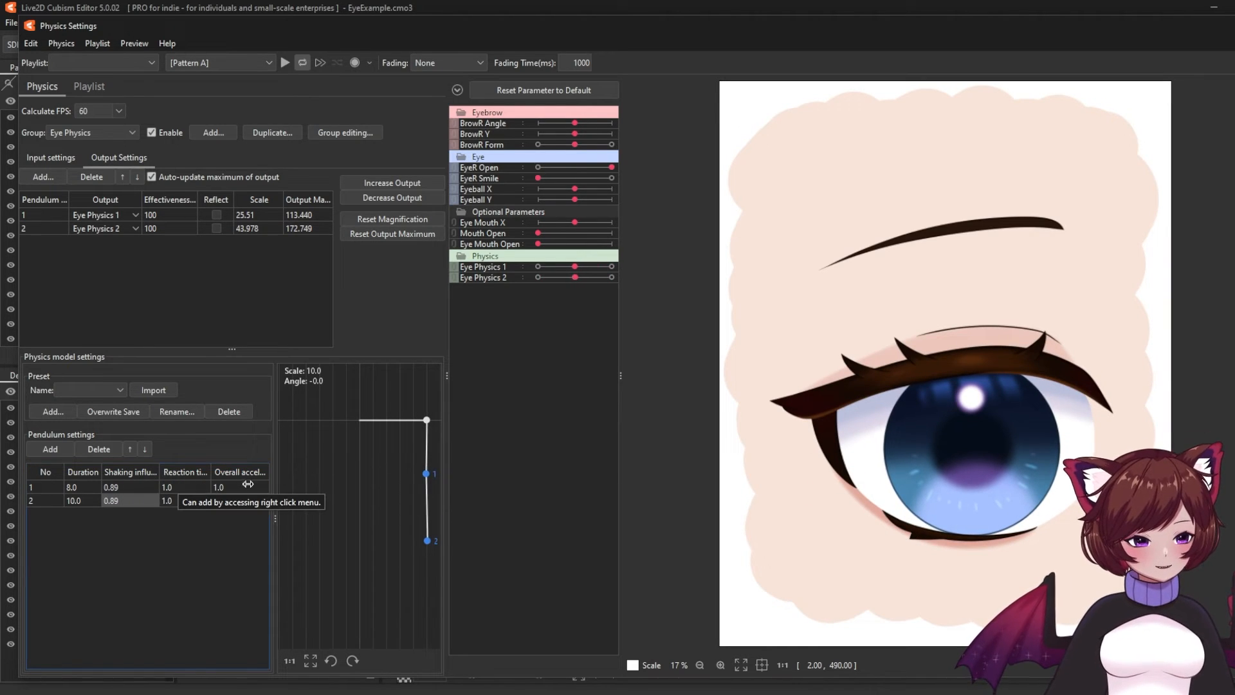
- Set both pendulums' reaction time to 0.8 and their overall acceleration to 1.5
{"action": "double_click", "coordinate": [184, 486]}
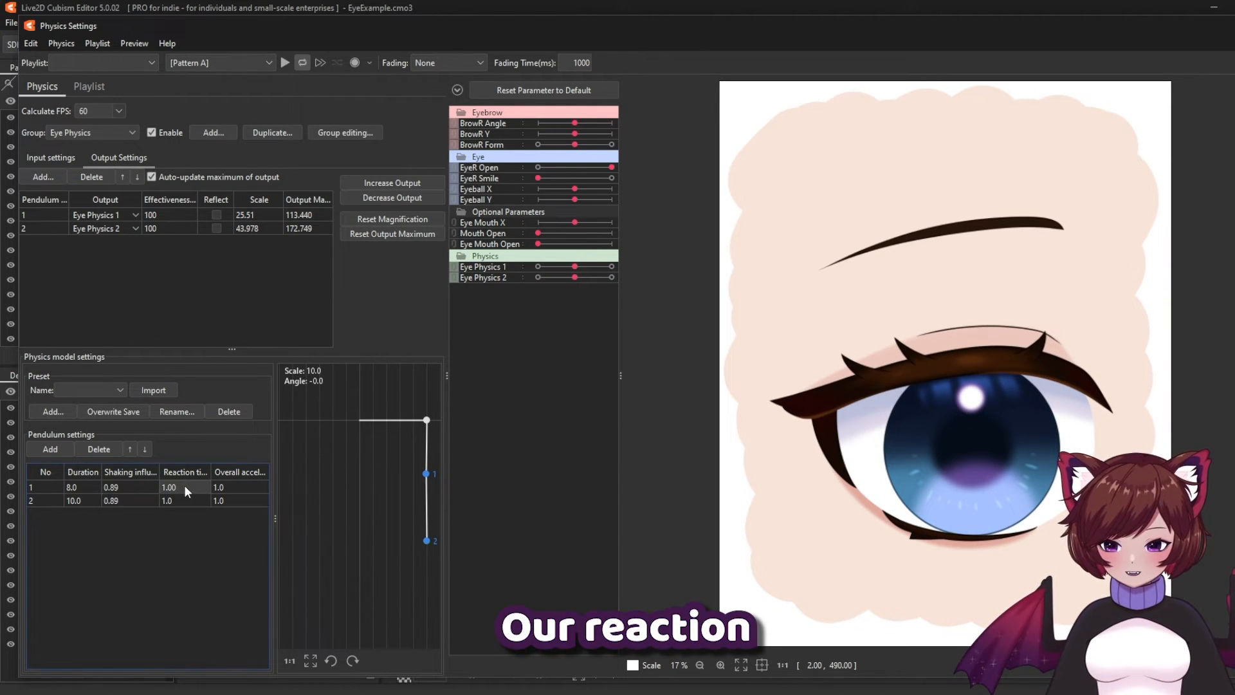
{"action": "type", "text": "0.8"}
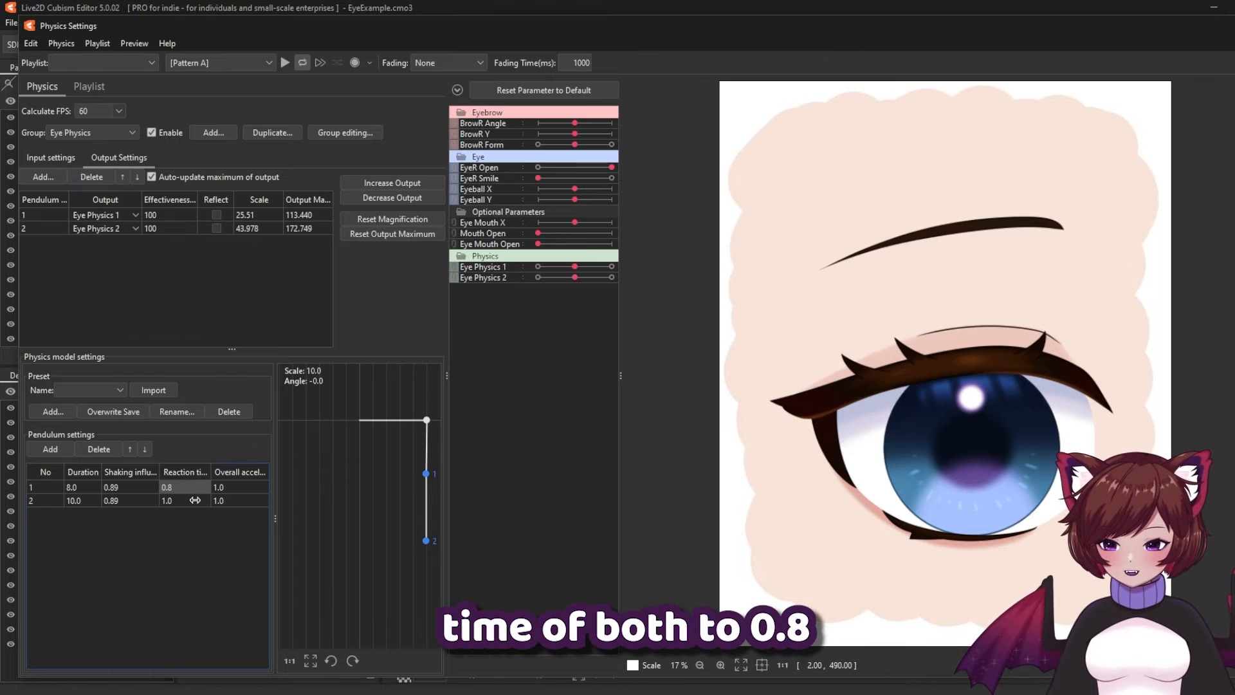
{"action": "double_click", "coordinate": [194, 497]}
{"action": "type", "text": "0.8"}
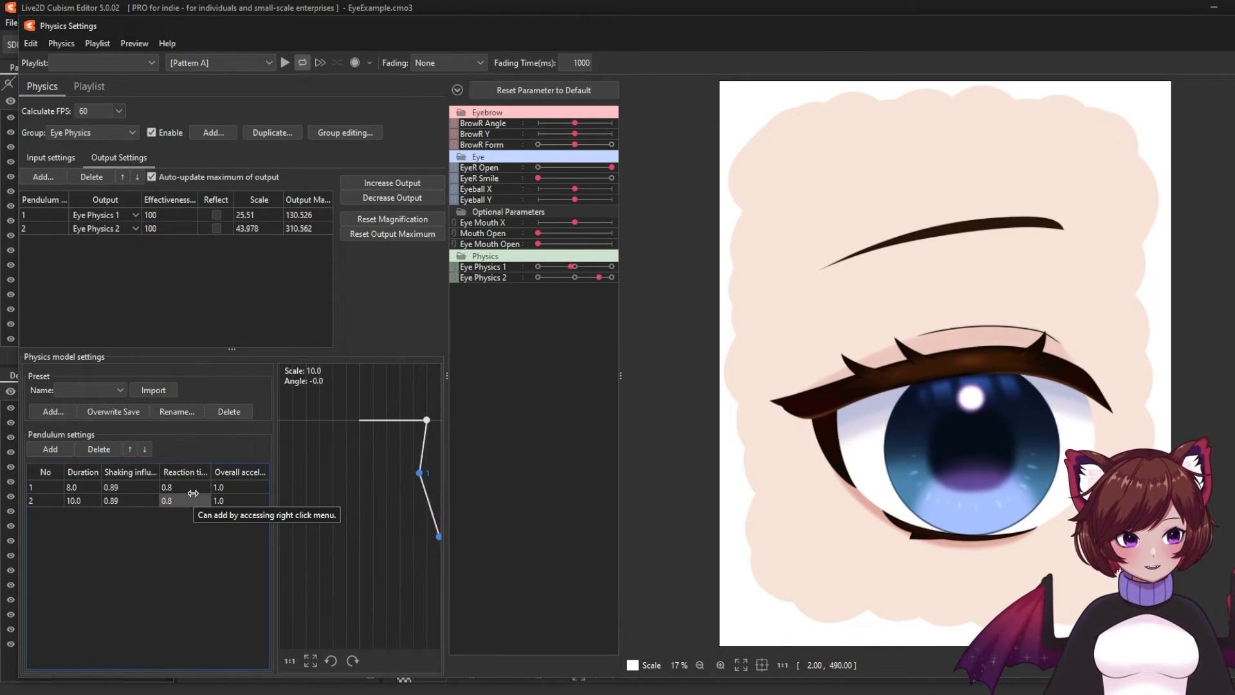
{"action": "double_click", "coordinate": [247, 486]}
{"action": "type", "text": "1.5"}
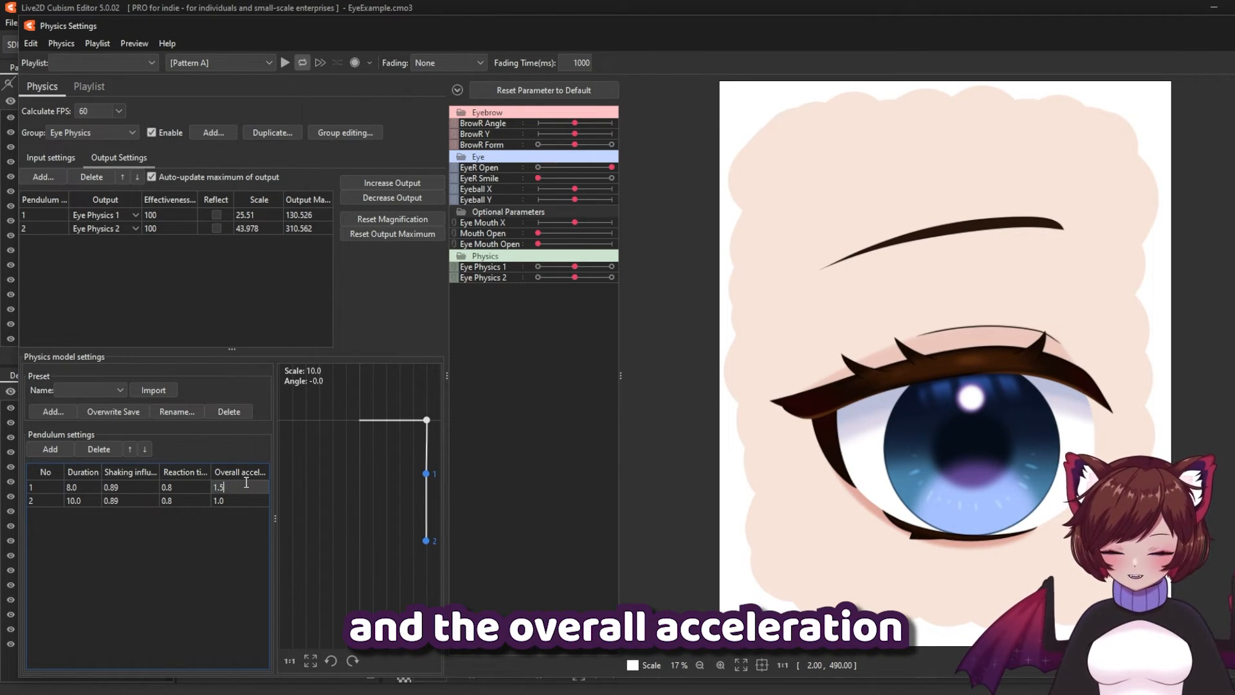
{"action": "double_click", "coordinate": [240, 502]}
{"action": "type", "text": "1.5"}
{"action": "key", "text": "Return"}
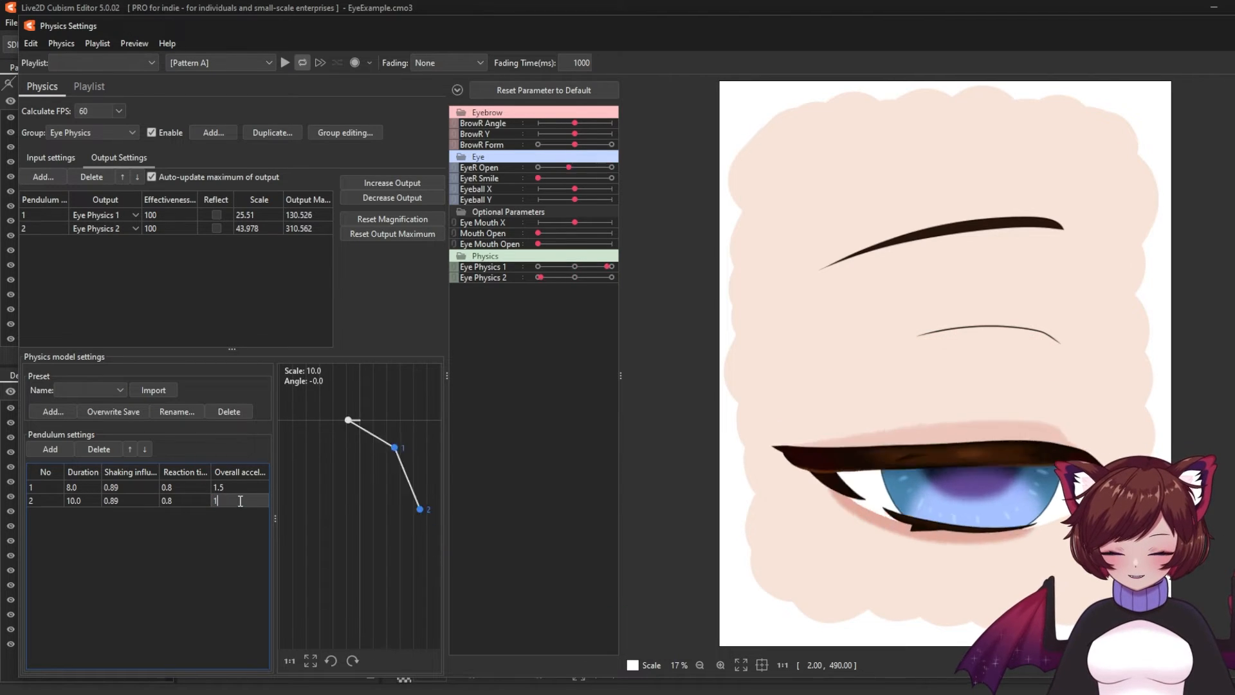
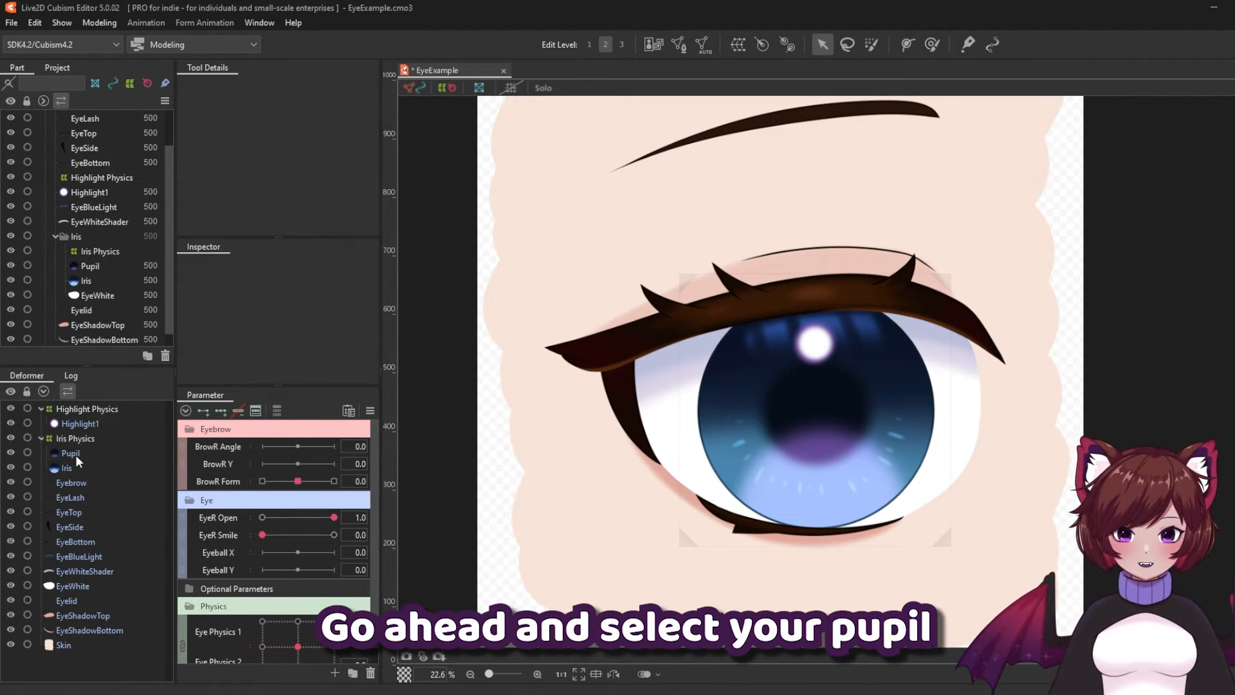
- Create a warp deformer named PupilXY as parent of the Pupil, with 4 x 4 Bezier and 5 x 5 conversion divisions
{"action": "left_click", "coordinate": [75, 454]}
{"action": "left_click", "coordinate": [739, 44]}
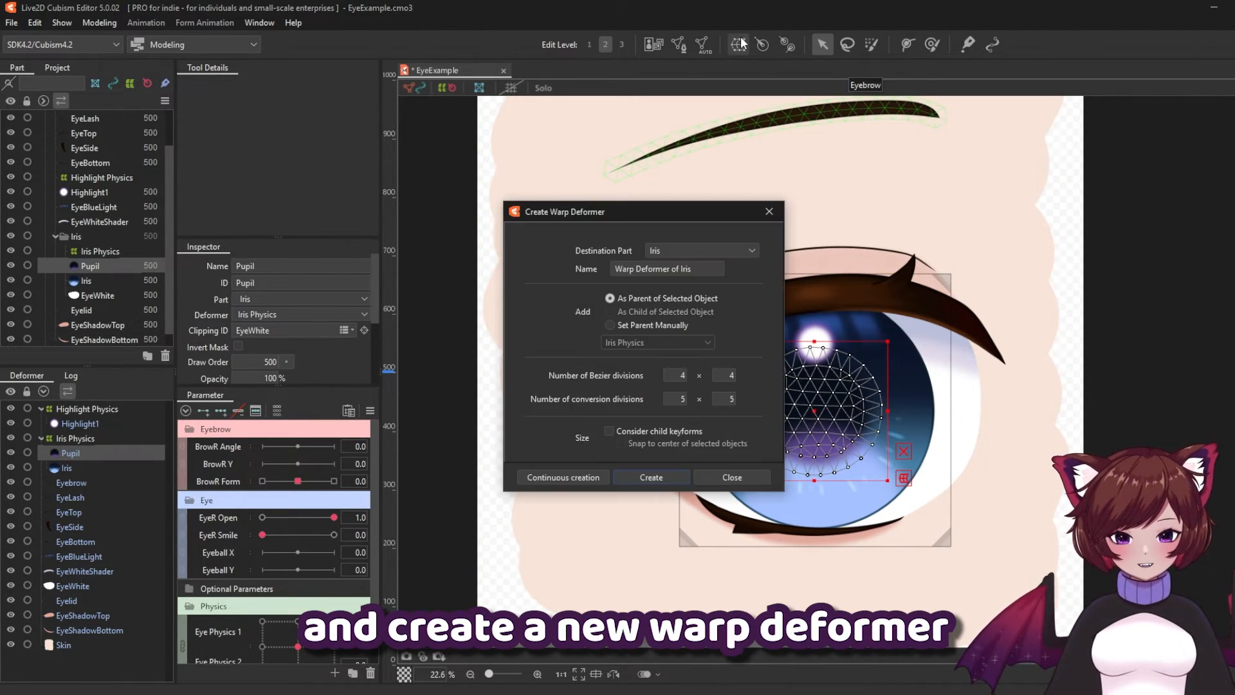
{"action": "triple_click", "coordinate": [704, 268]}
{"action": "type", "text": "PupilXY"}
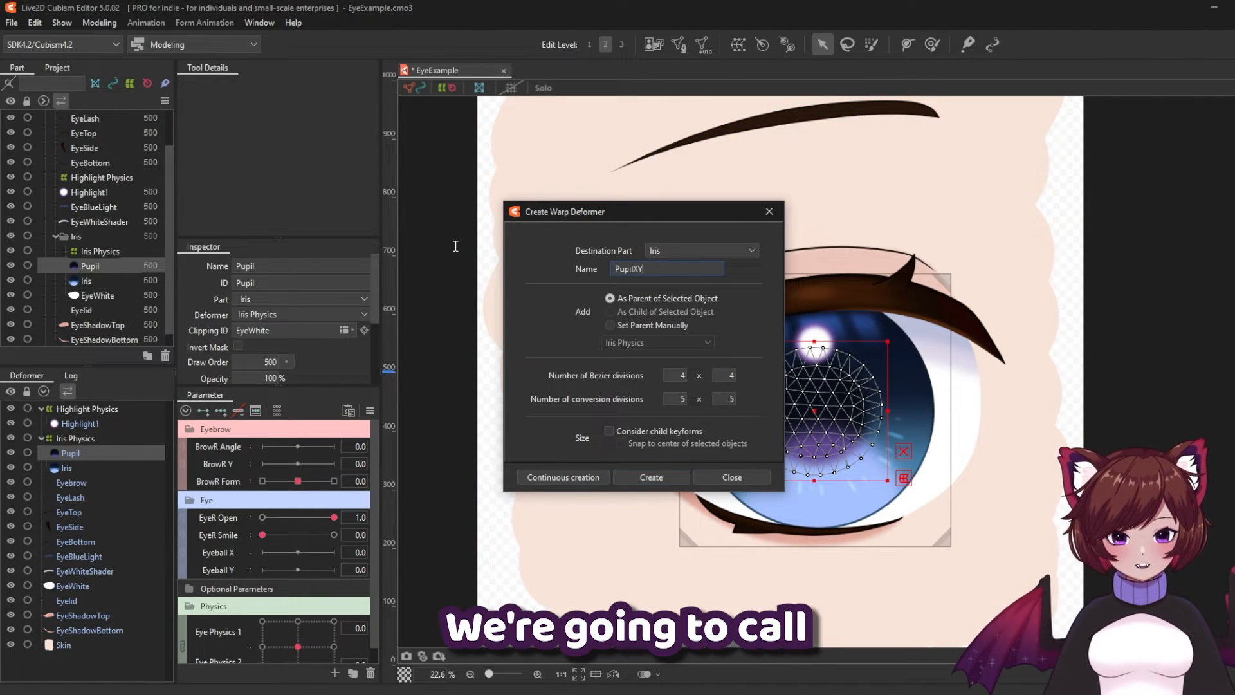
{"action": "left_click", "coordinate": [650, 476]}
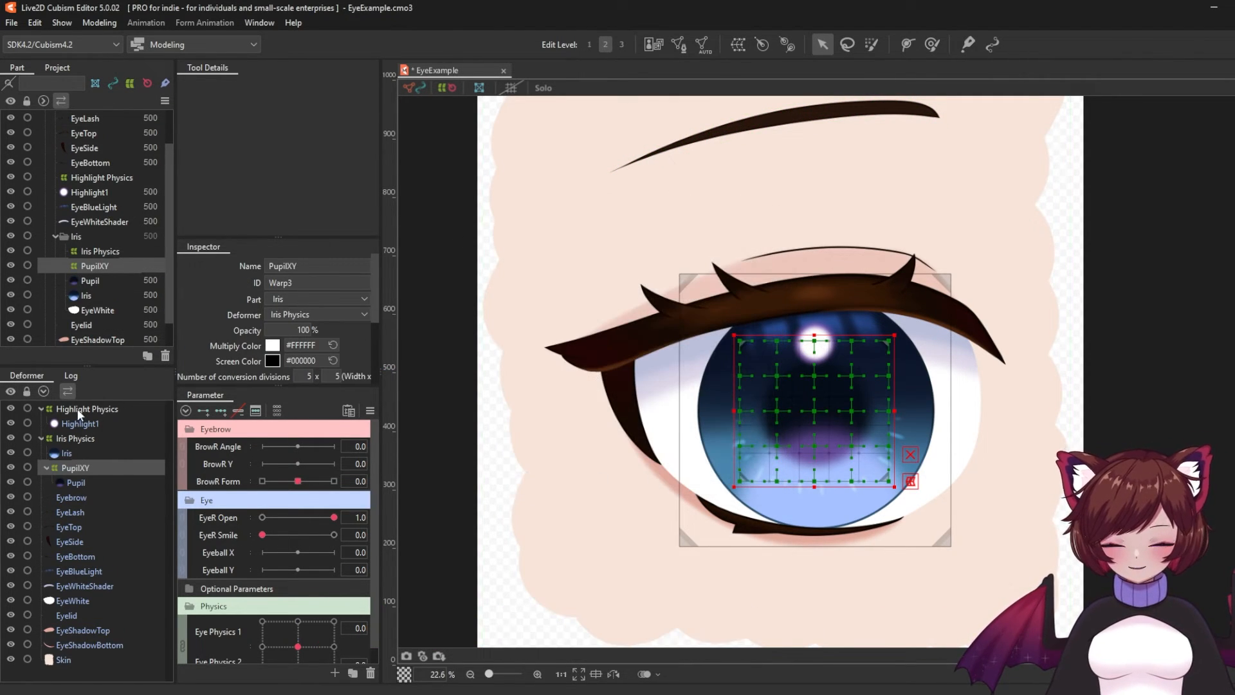
- Create a warp deformer named HighlightXY as parent of Highlight Physics, with 4 x 4 Bezier and 5 x 5 conversion divisions
{"action": "double_click", "coordinate": [91, 413]}
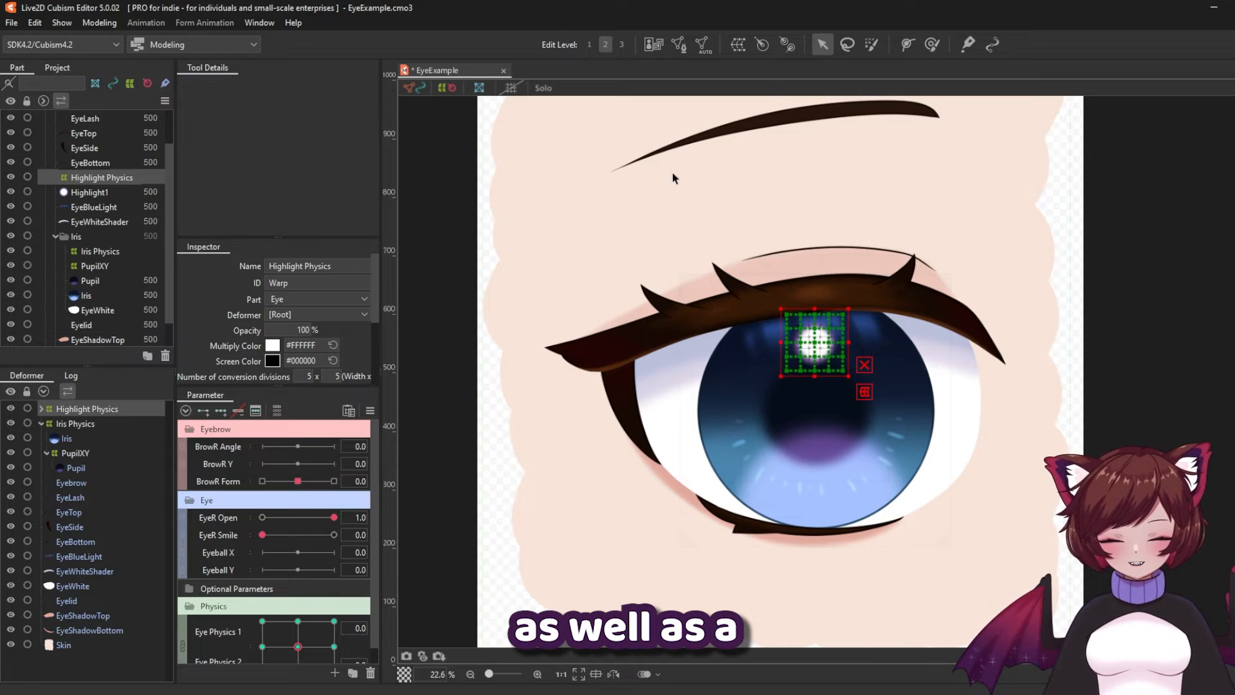
{"action": "left_click", "coordinate": [739, 45]}
{"action": "left_click_drag", "start_coordinate": [698, 267], "coordinate": [532, 273]}
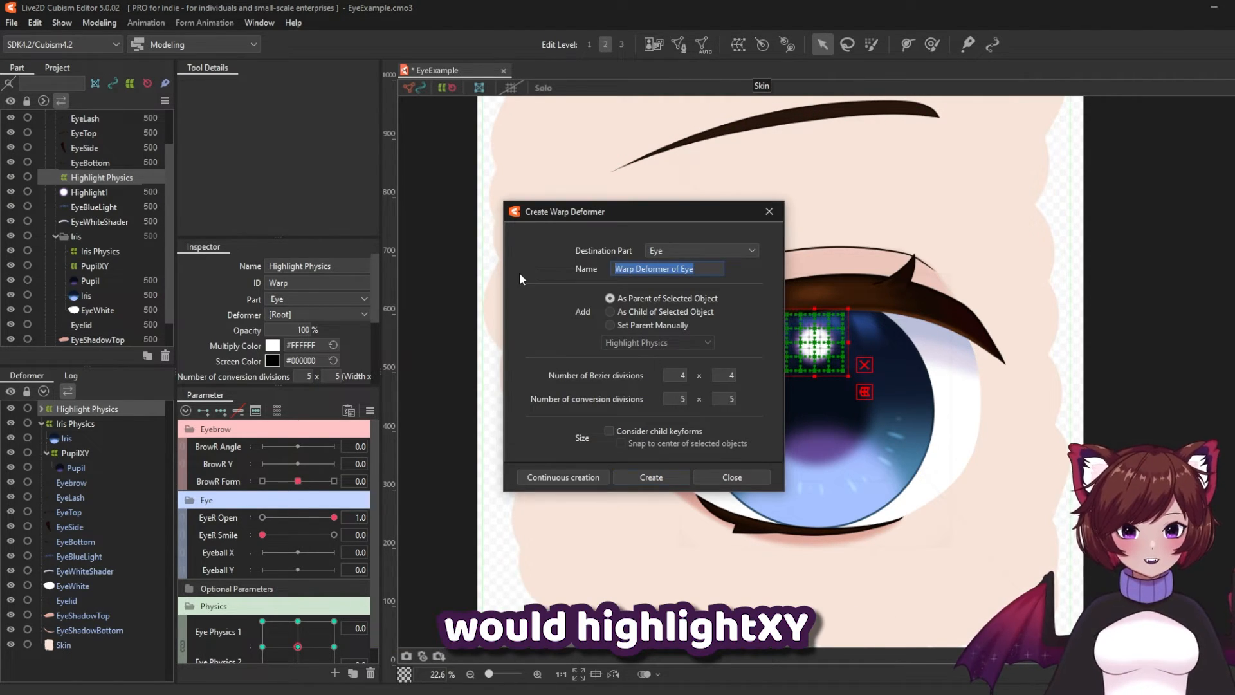
{"action": "type", "text": "Highlight "}
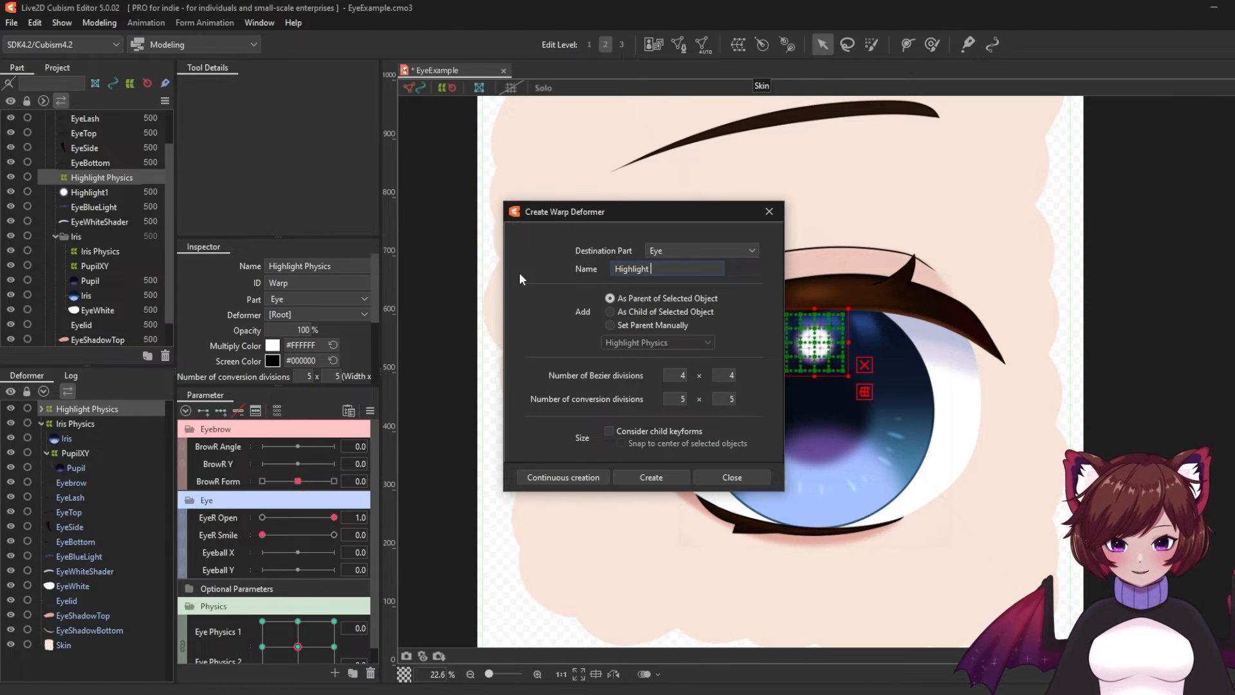
{"action": "type", "text": "XY"}
{"action": "key", "text": "BackSpace"}
{"action": "key", "text": "BackSpace"}
{"action": "key", "text": "BackSpace"}
{"action": "type", "text": "XY"}
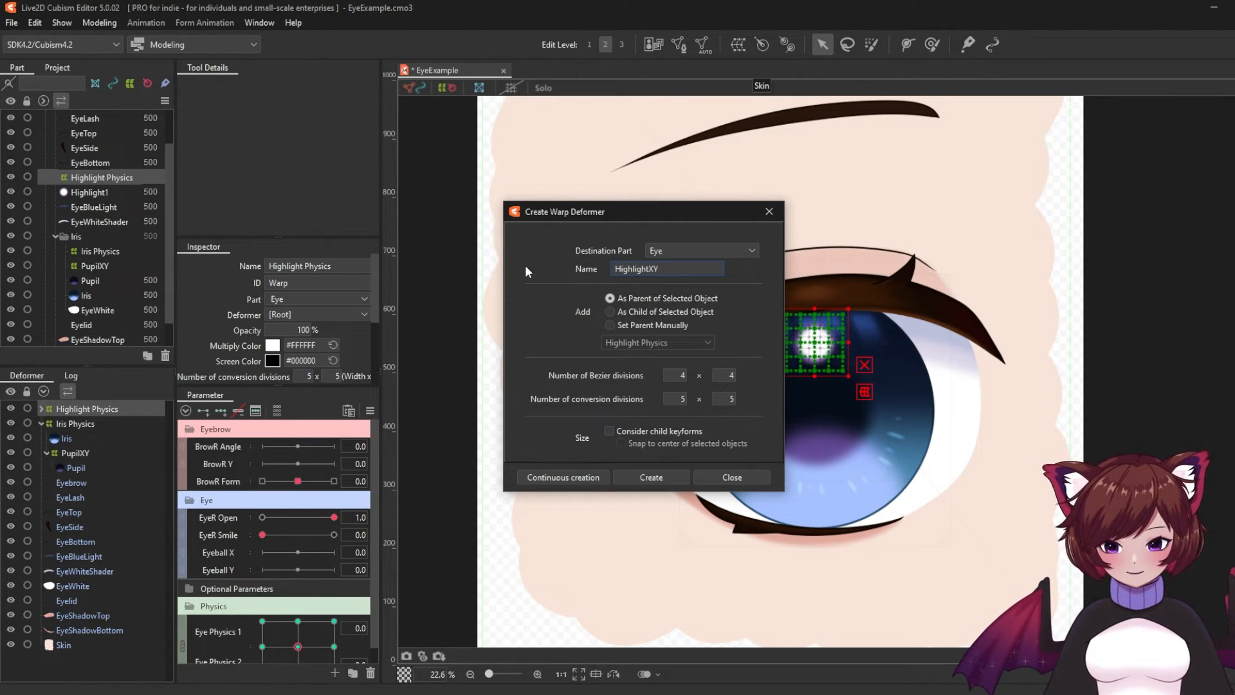
{"action": "left_click", "coordinate": [645, 477]}
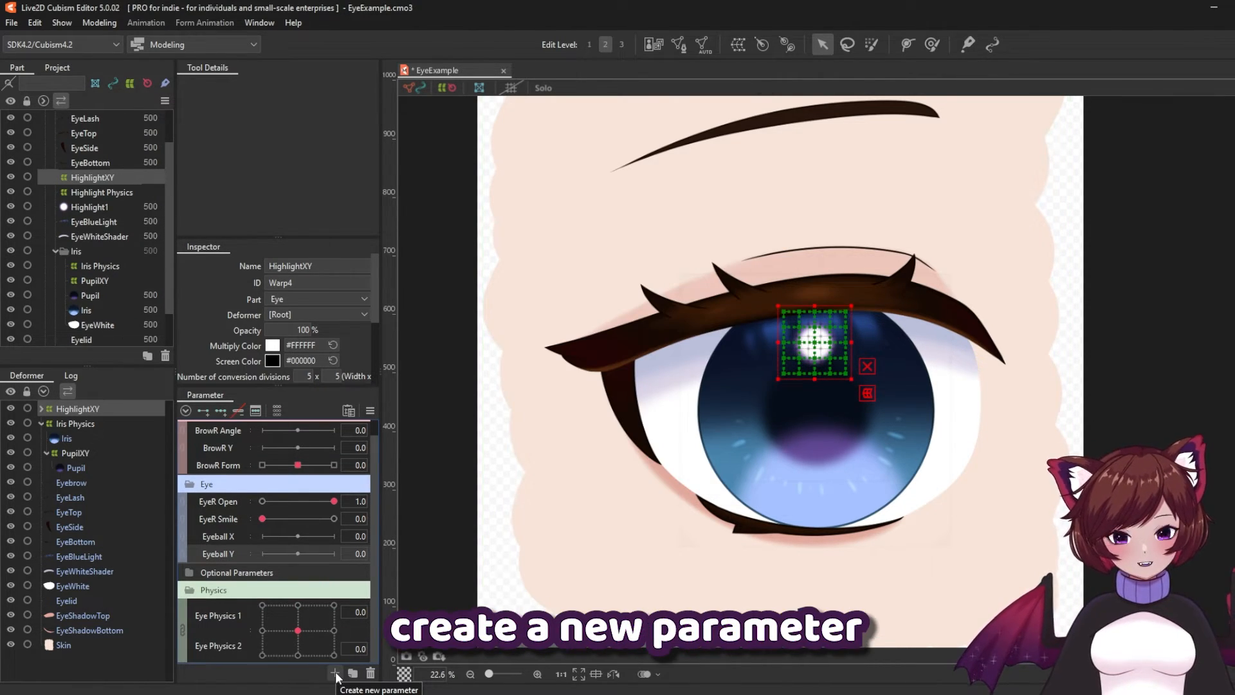
- Create a parameter named Eyeball Aug X with ID EyeballAugX, minimum -1, default 0.0 and maximum 1 in the Eye group
{"action": "left_click", "coordinate": [335, 674]}
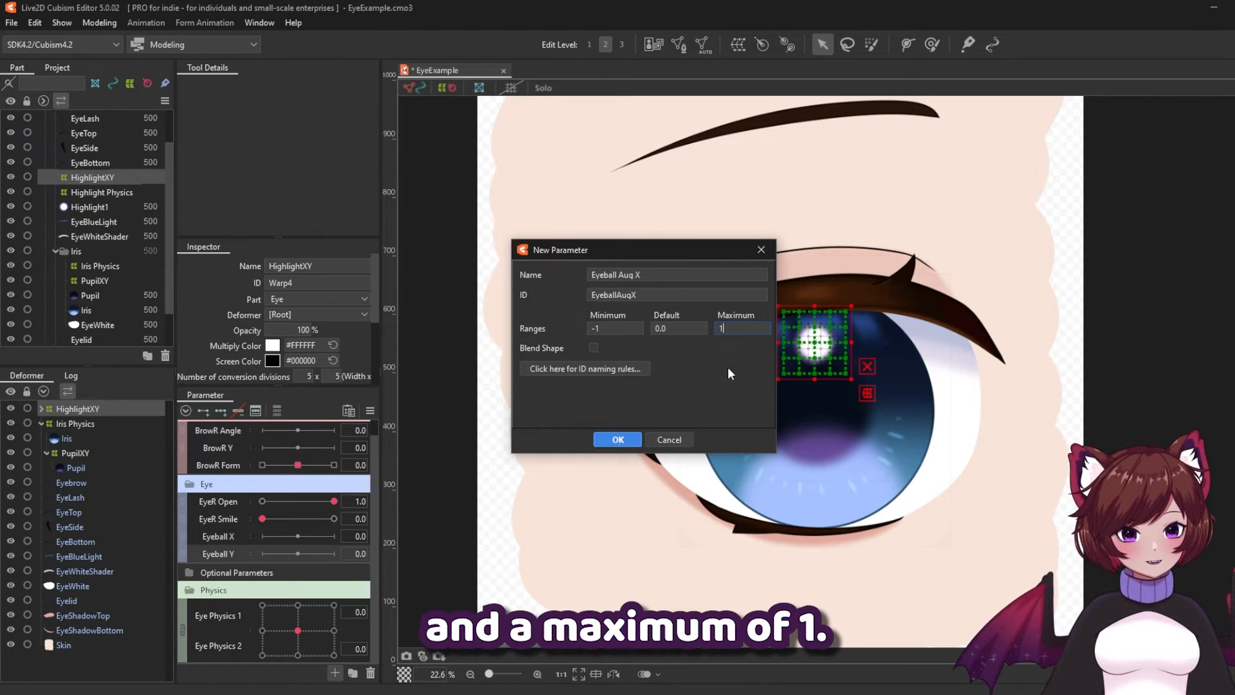
{"action": "left_click", "coordinate": [616, 439]}
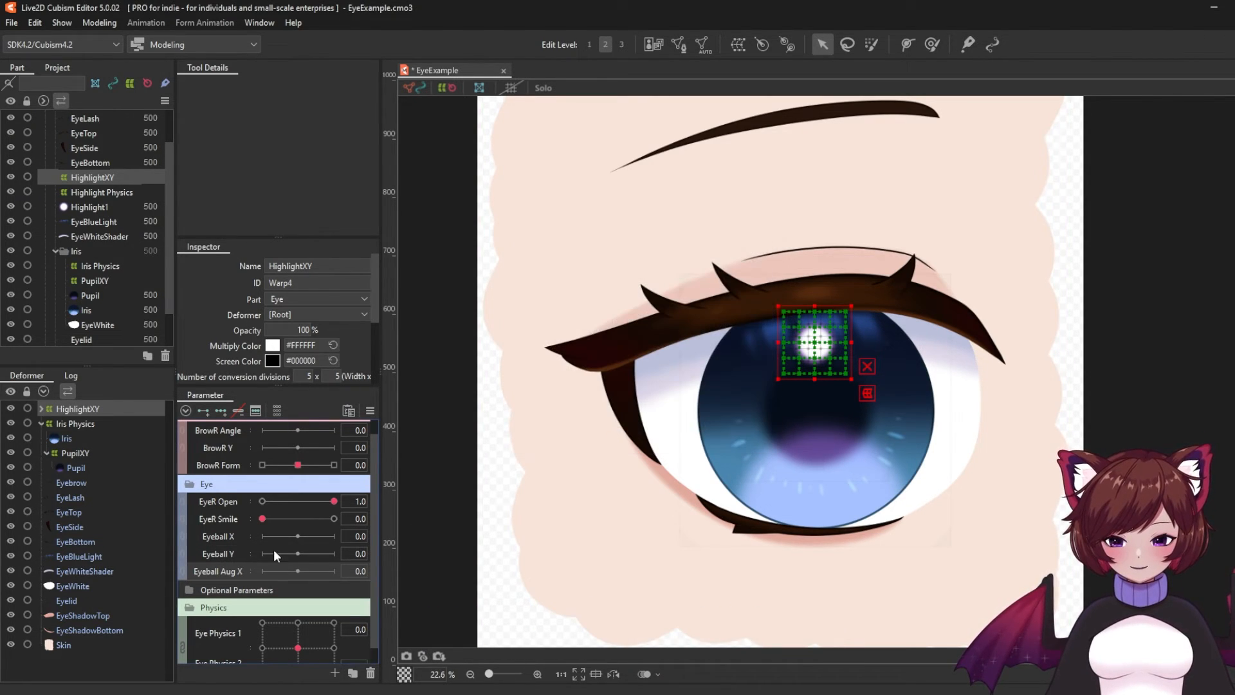
- Replicate the Eyeball Aug X parameter and rename the copy Eyeball Aug Y with ID EyeballAugY
{"action": "right_click", "coordinate": [237, 574]}
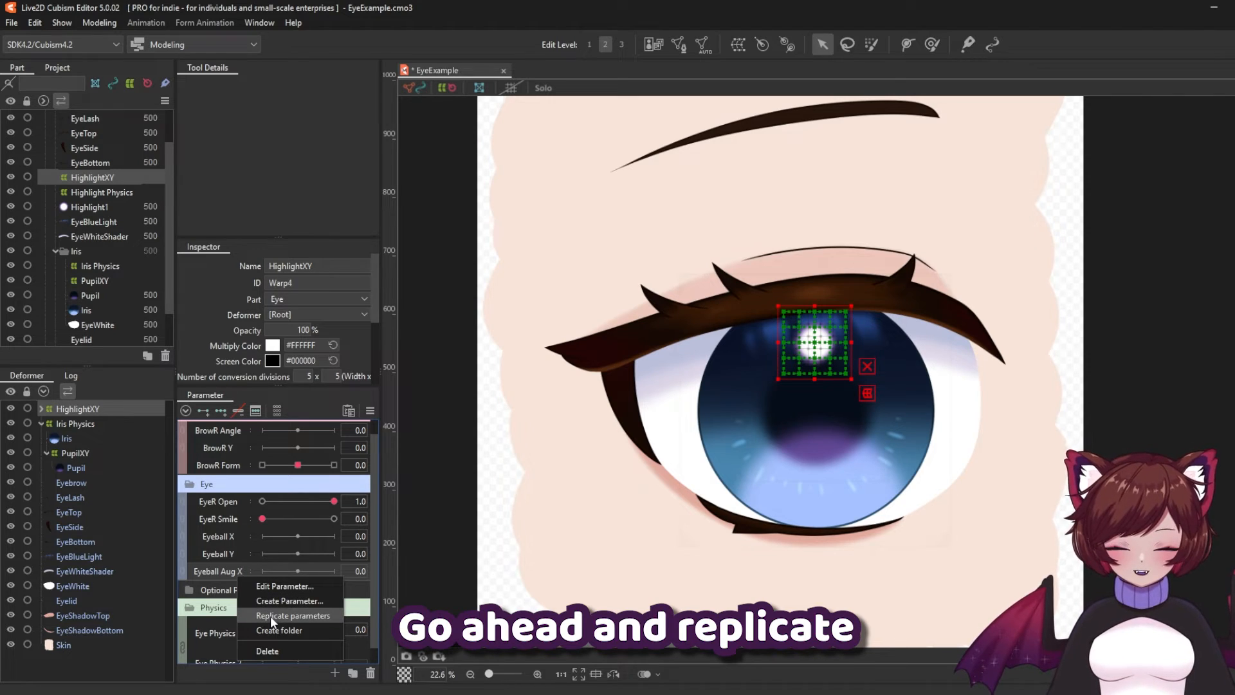
{"action": "left_click", "coordinate": [271, 615]}
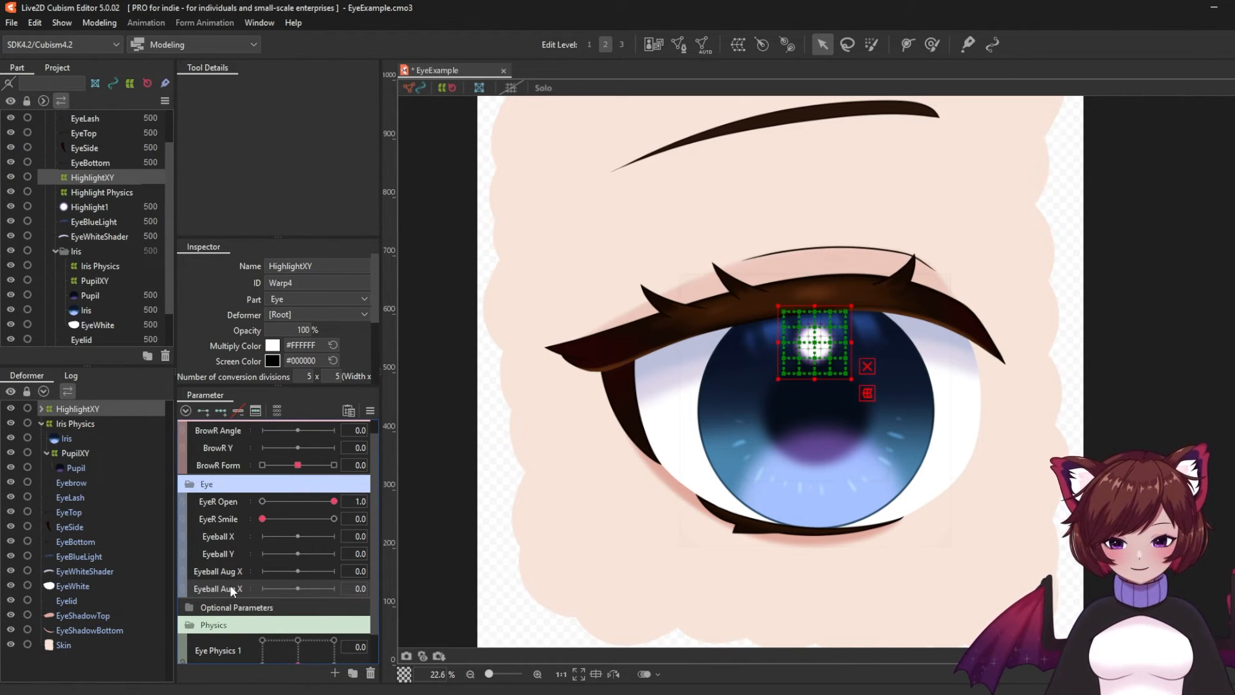
{"action": "right_click", "coordinate": [229, 585]}
{"action": "left_click", "coordinate": [261, 596]}
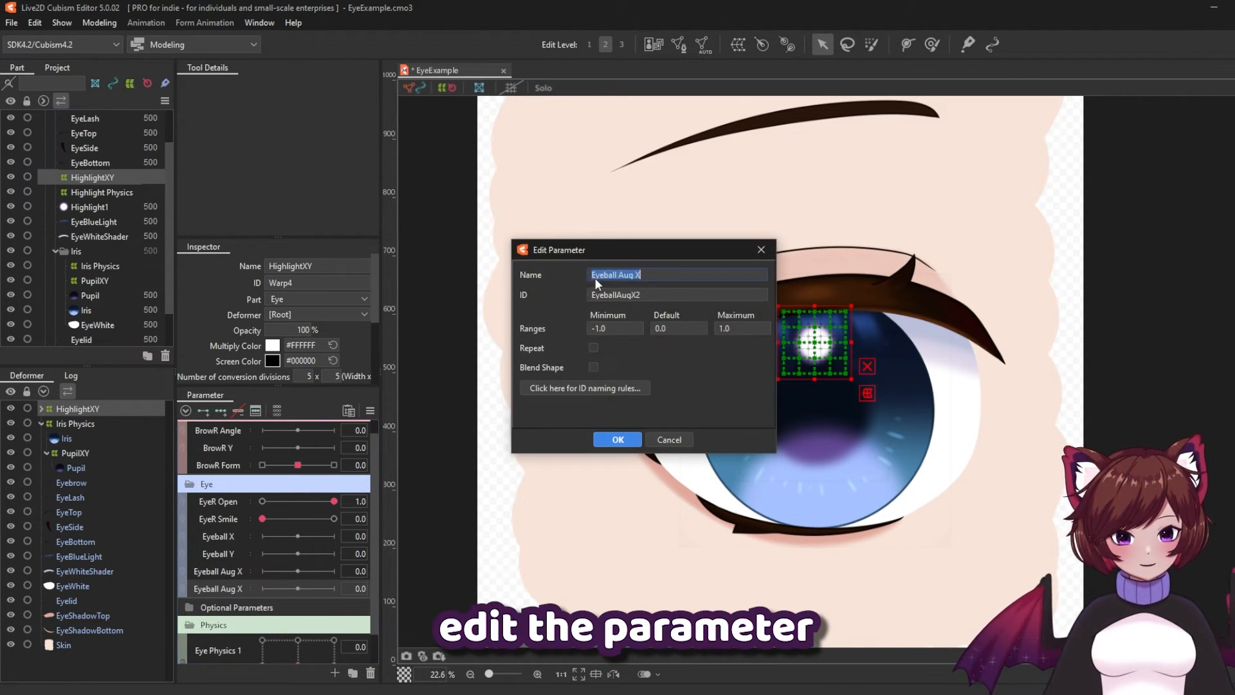
{"action": "left_click", "coordinate": [658, 274]}
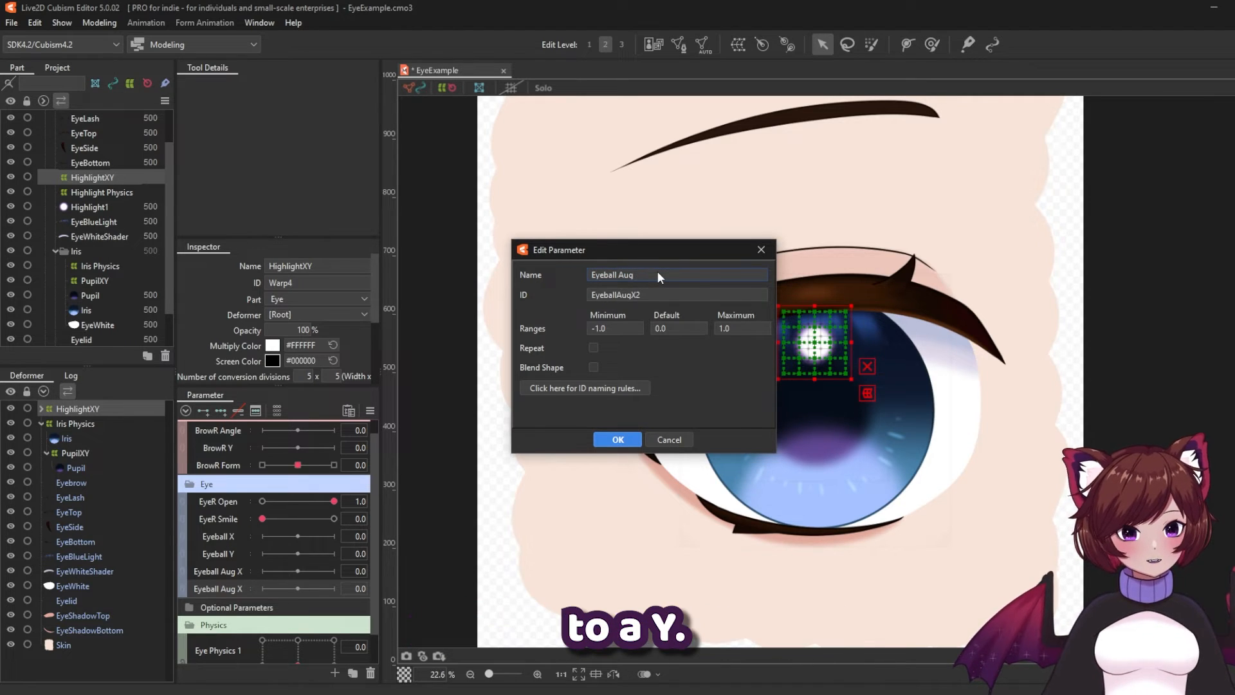
{"action": "type", "text": "Y"}
{"action": "key", "text": "Tab"}
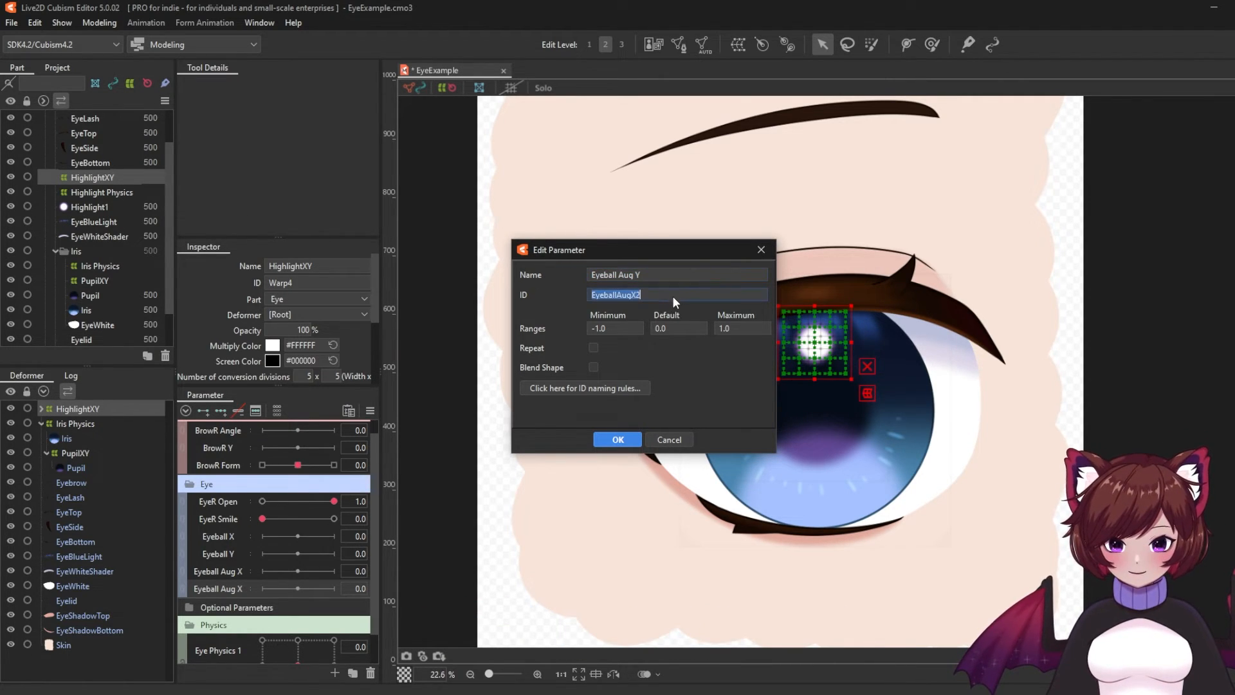
{"action": "left_click", "coordinate": [673, 296]}
{"action": "left_click_drag", "start_coordinate": [637, 295], "coordinate": [633, 296]}
{"action": "type", "text": "Y"}
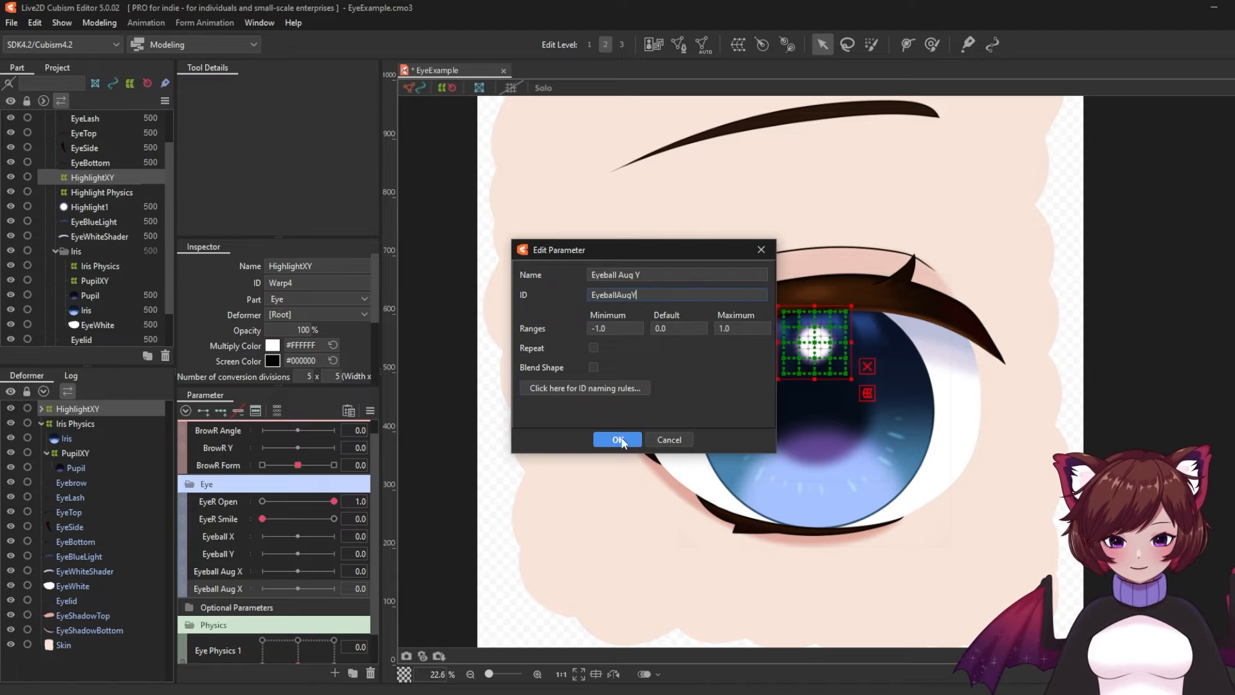
{"action": "left_click", "coordinate": [619, 440]}
- Add three keyforms on Eyeball Aug X and Eyeball Aug Y to both the HighlightXY and PupilXY deformers
{"action": "scroll", "coordinate": [277, 527], "scroll_direction": "down", "scroll_amount": 2}
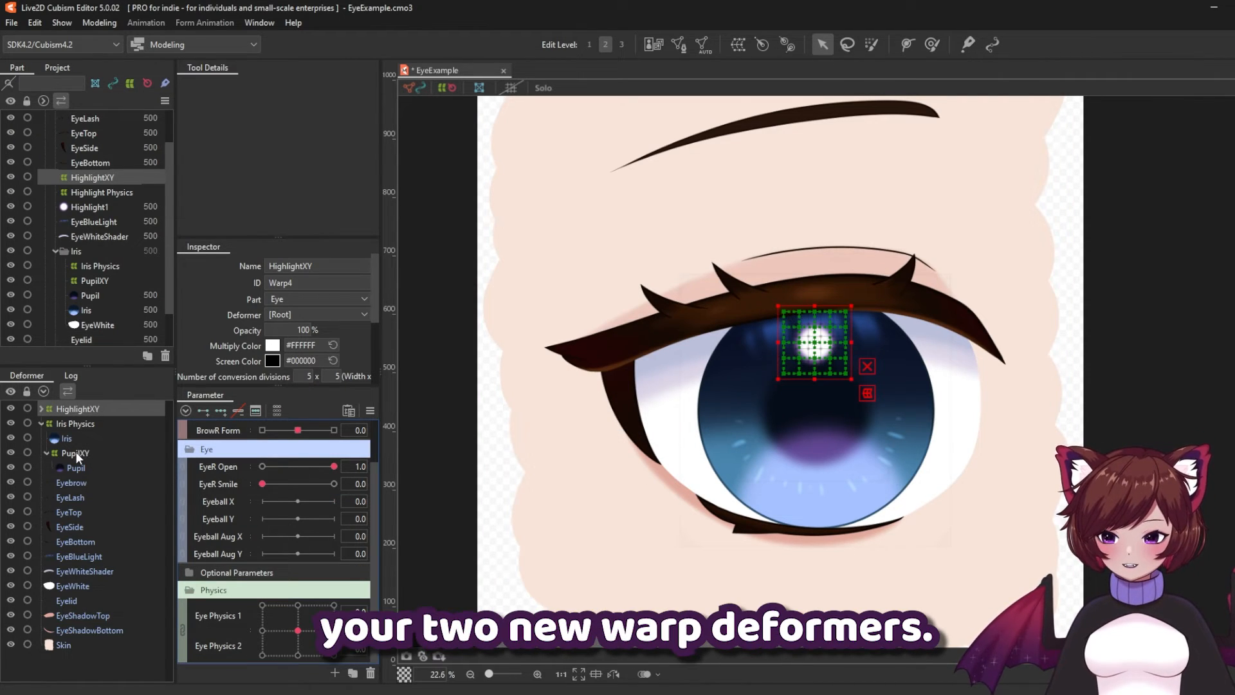
{"action": "left_click", "coordinate": [77, 454], "text": "ctrl"}
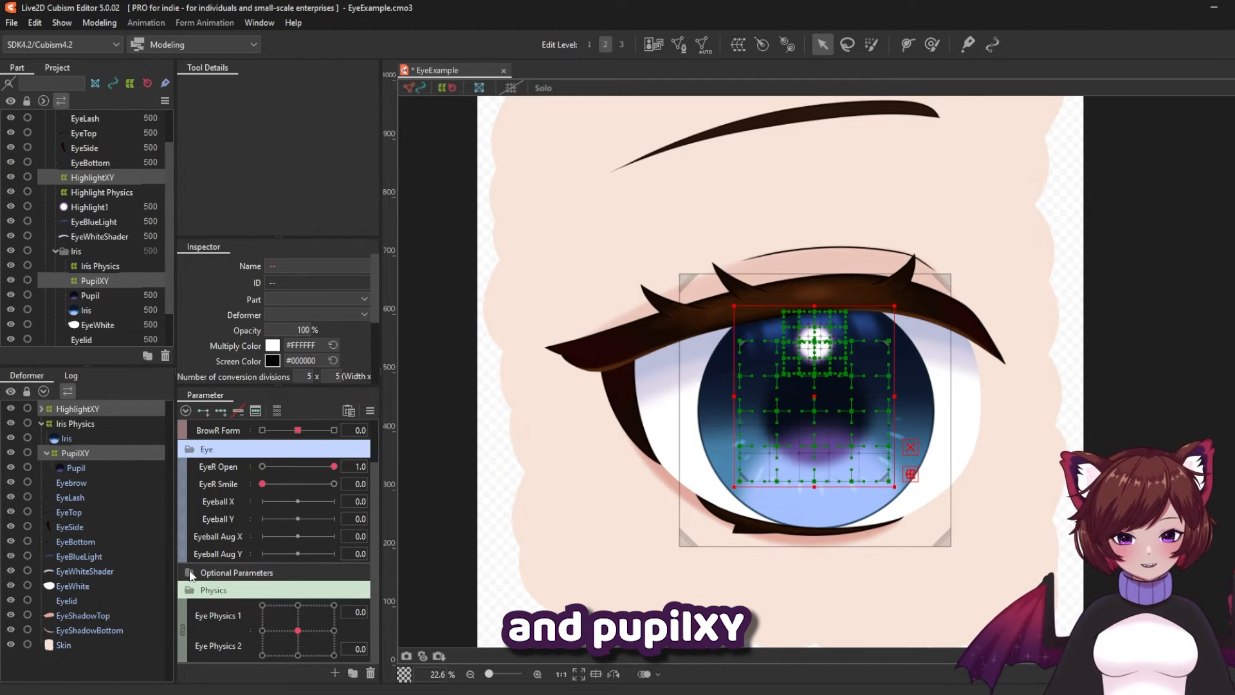
{"action": "left_click", "coordinate": [219, 411]}
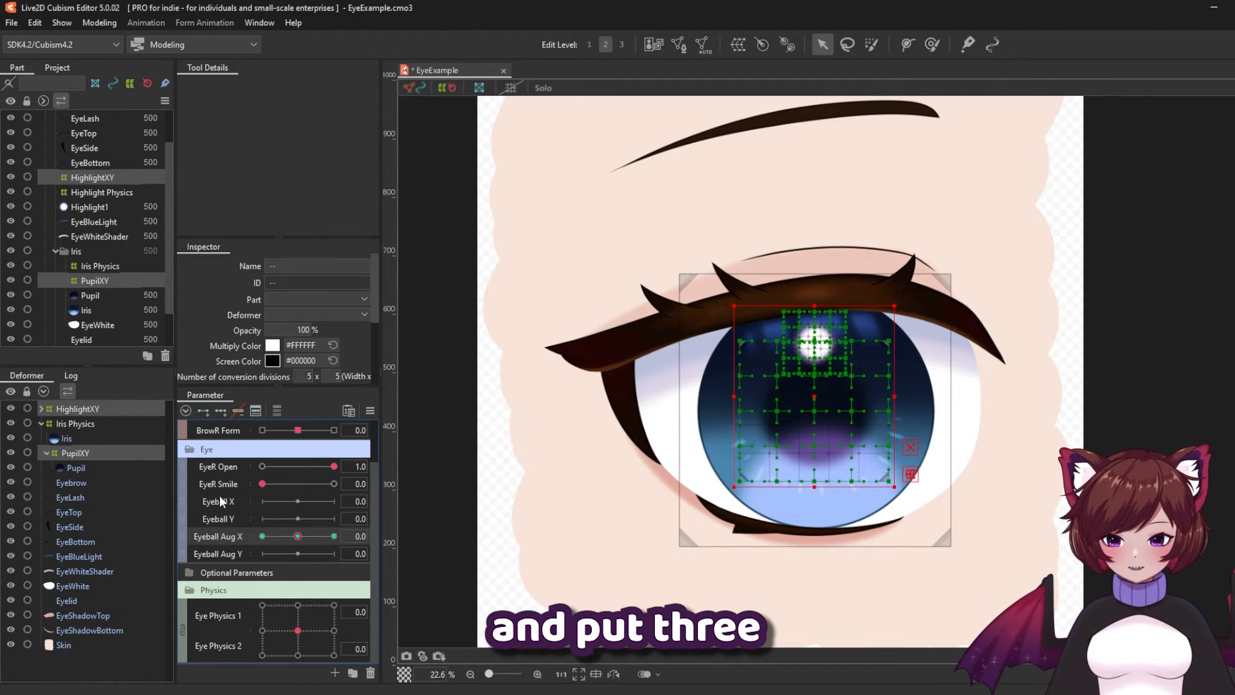
{"action": "left_click", "coordinate": [222, 411]}
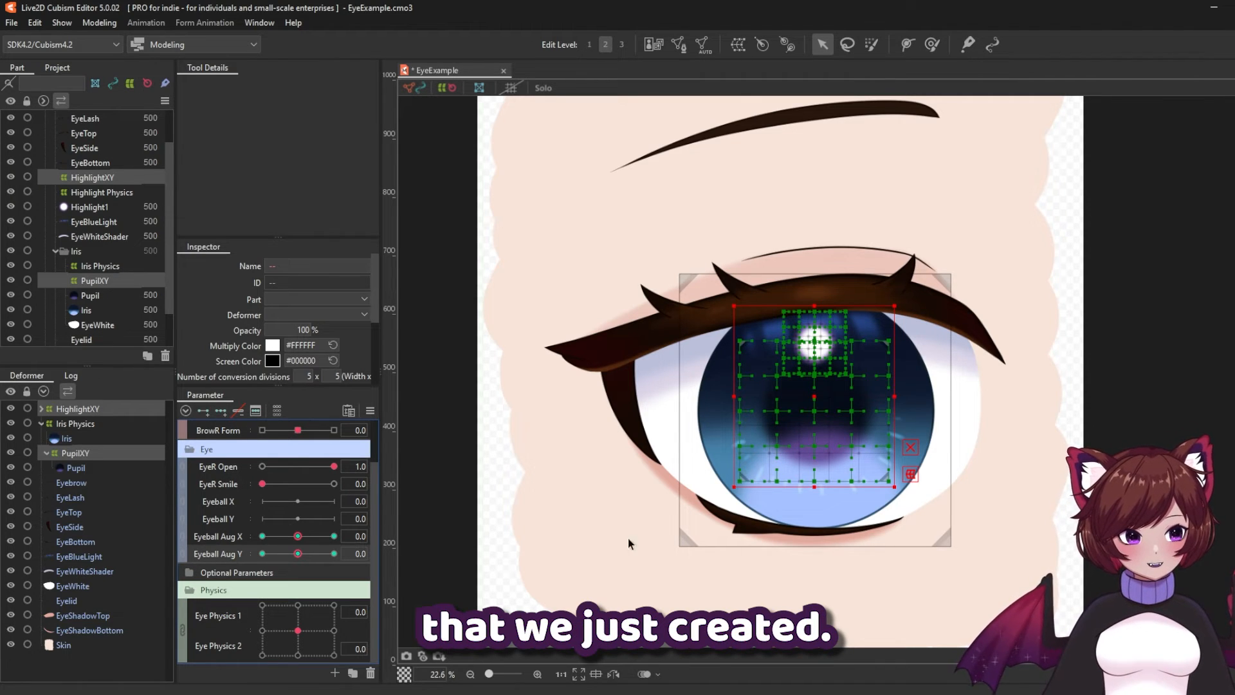
{"action": "left_click", "coordinate": [441, 542]}
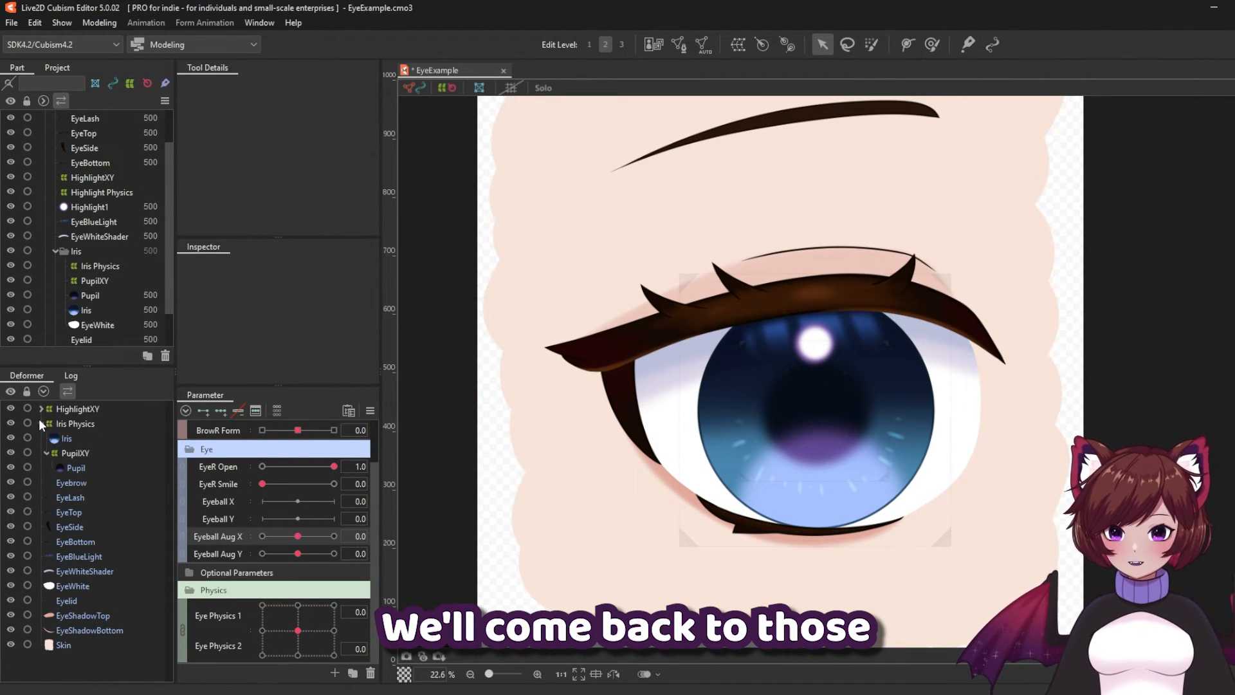
- Create a warp deformer named EyeballXY as parent of HighlightXY and Iris Physics, with 4 x 4 Bezier and 5 x 5 conversion divisions
{"action": "left_click", "coordinate": [40, 423]}
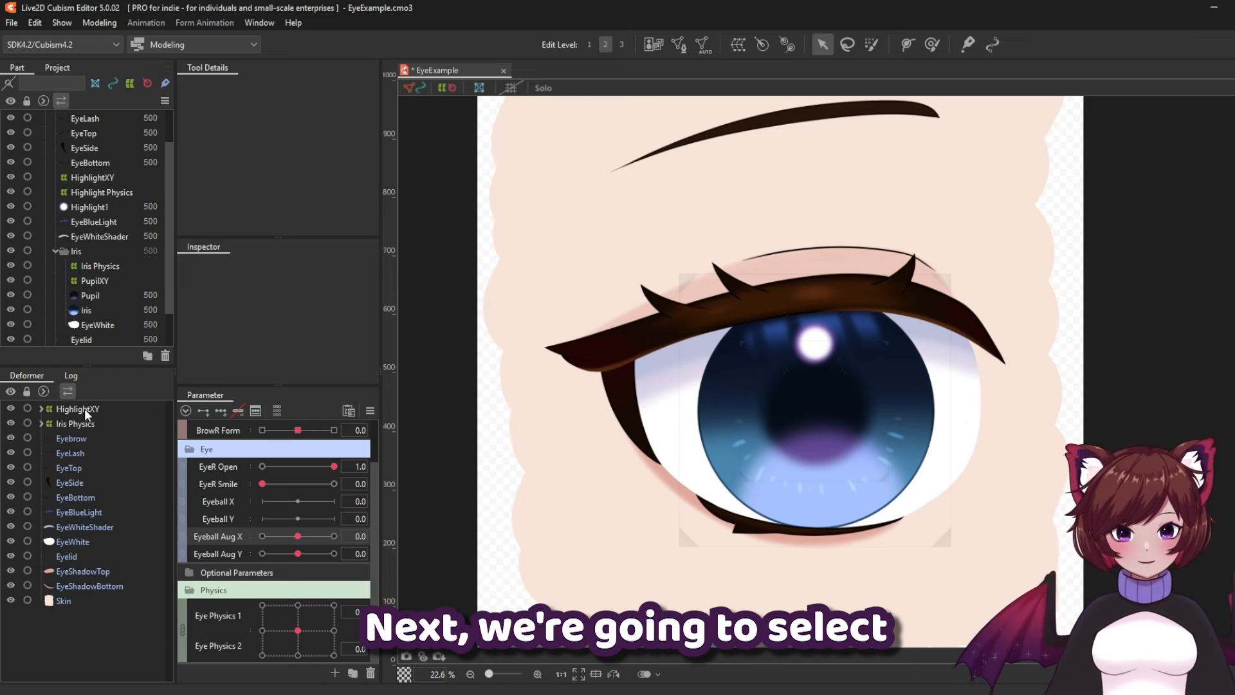
{"action": "left_click", "coordinate": [83, 408]}
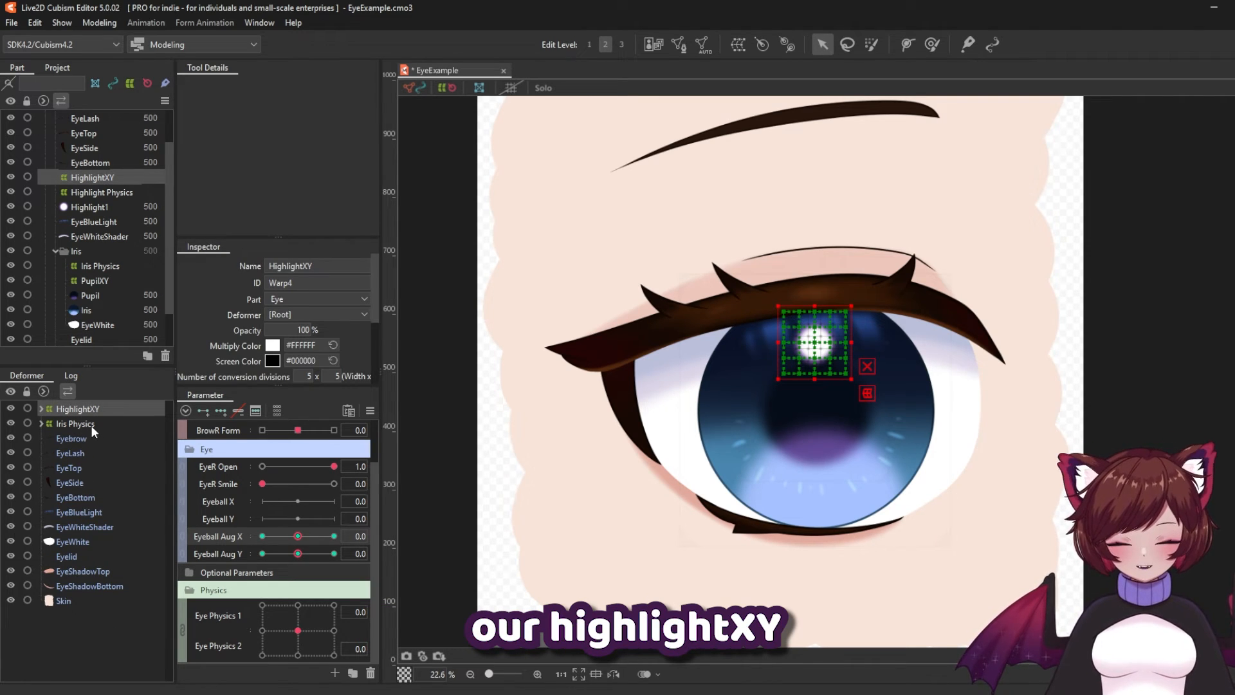
{"action": "left_click", "coordinate": [91, 426], "text": "ctrl"}
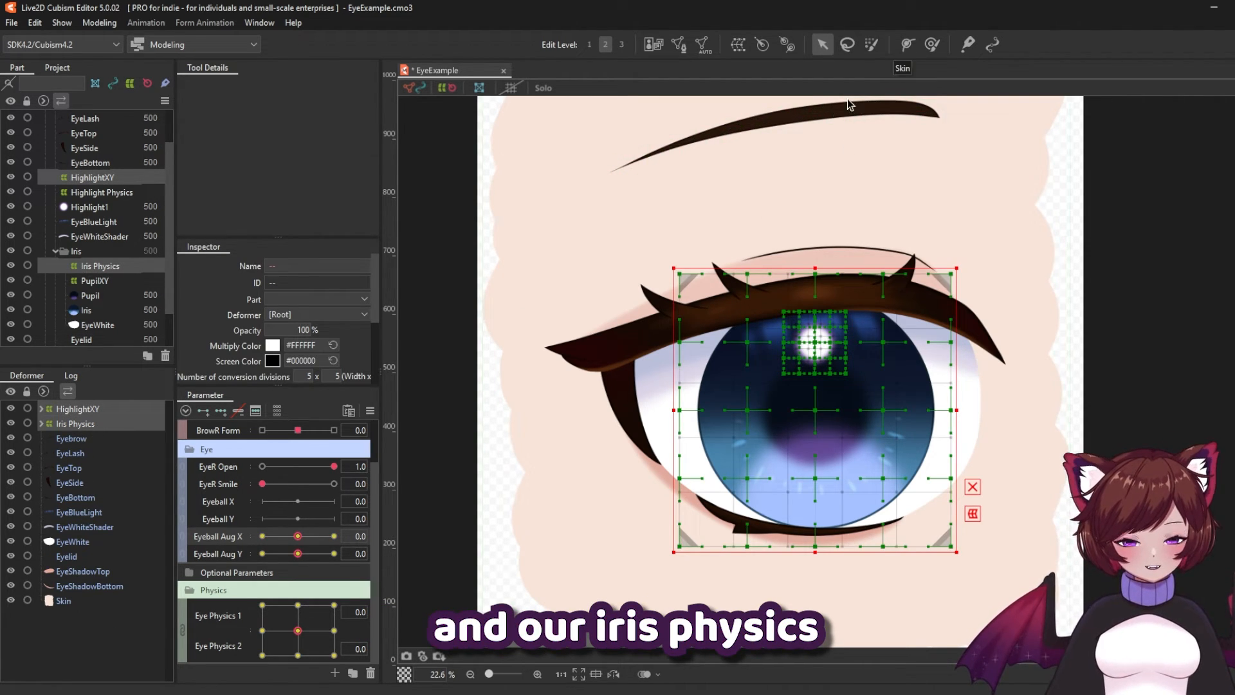
{"action": "left_click", "coordinate": [740, 45]}
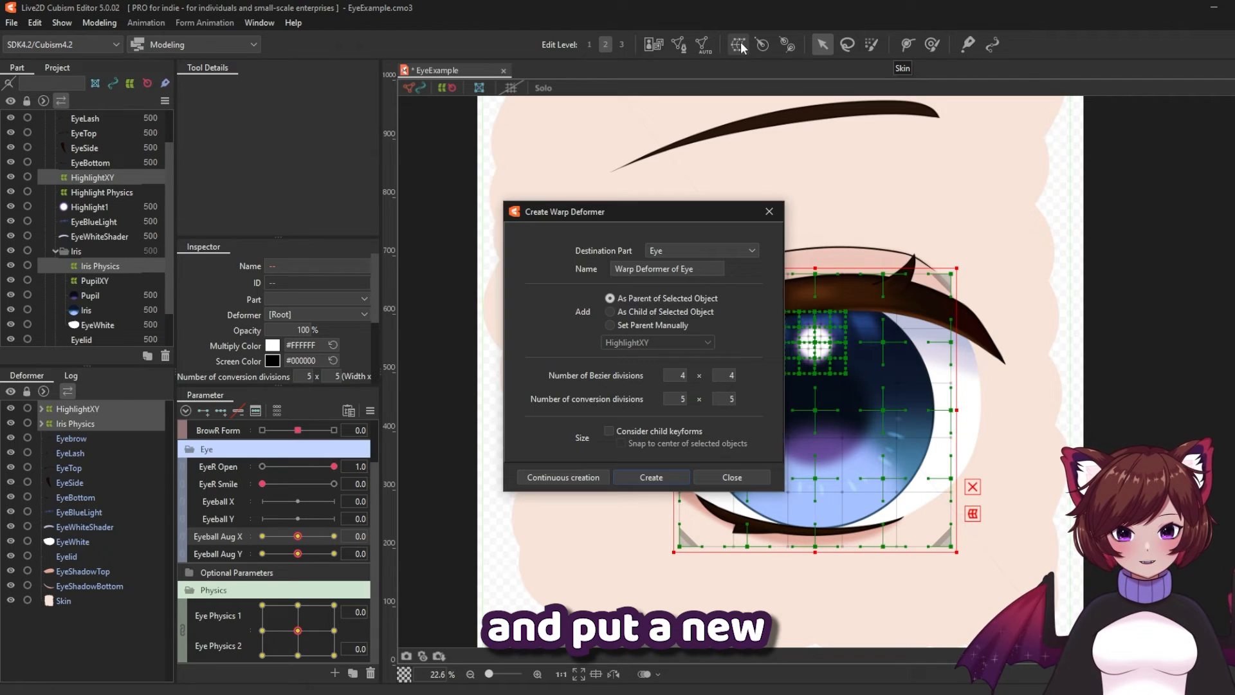
{"action": "triple_click", "coordinate": [713, 269]}
{"action": "type", "text": "EyeballXY"}
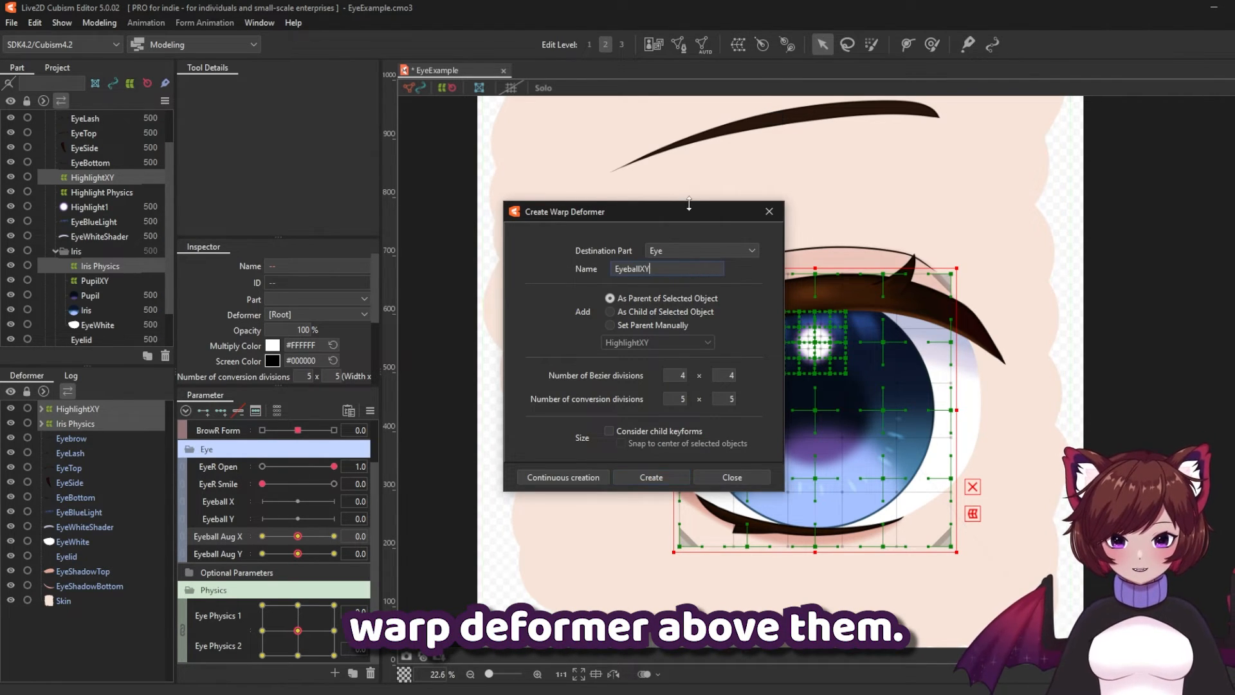
{"action": "left_click", "coordinate": [646, 476]}
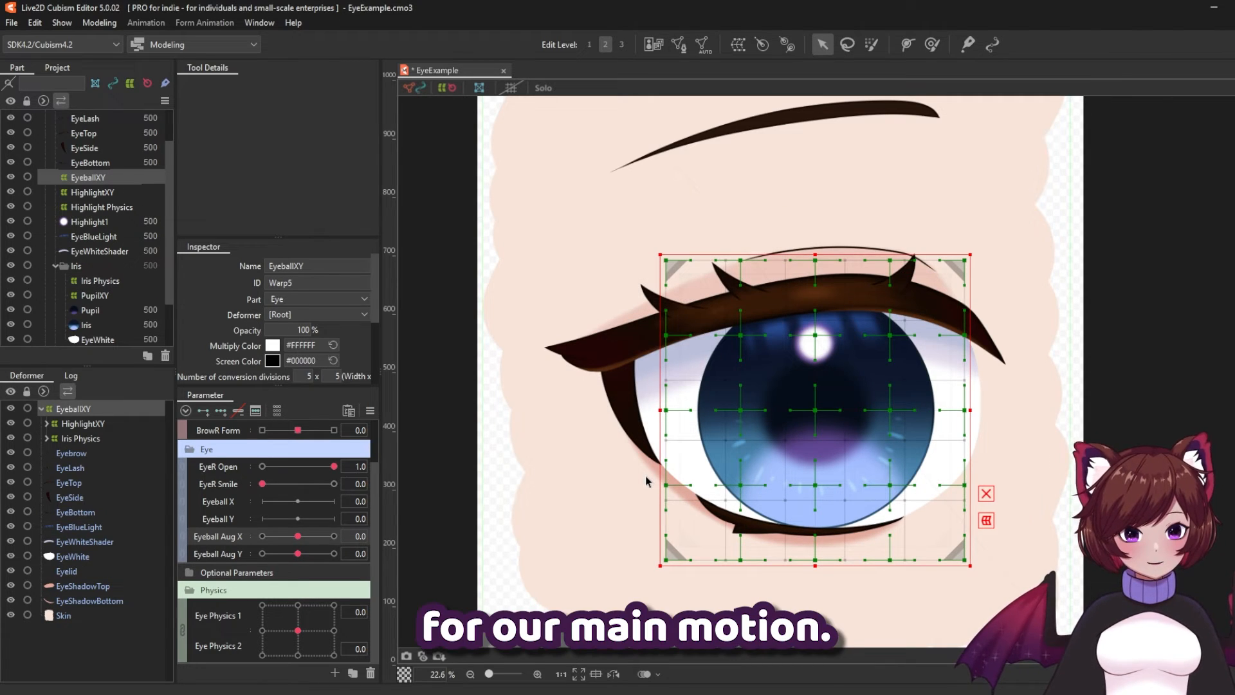
- Add three keyforms on Eyeball X and Eyeball Y to the EyeballXY deformer
{"action": "left_click", "coordinate": [227, 503]}
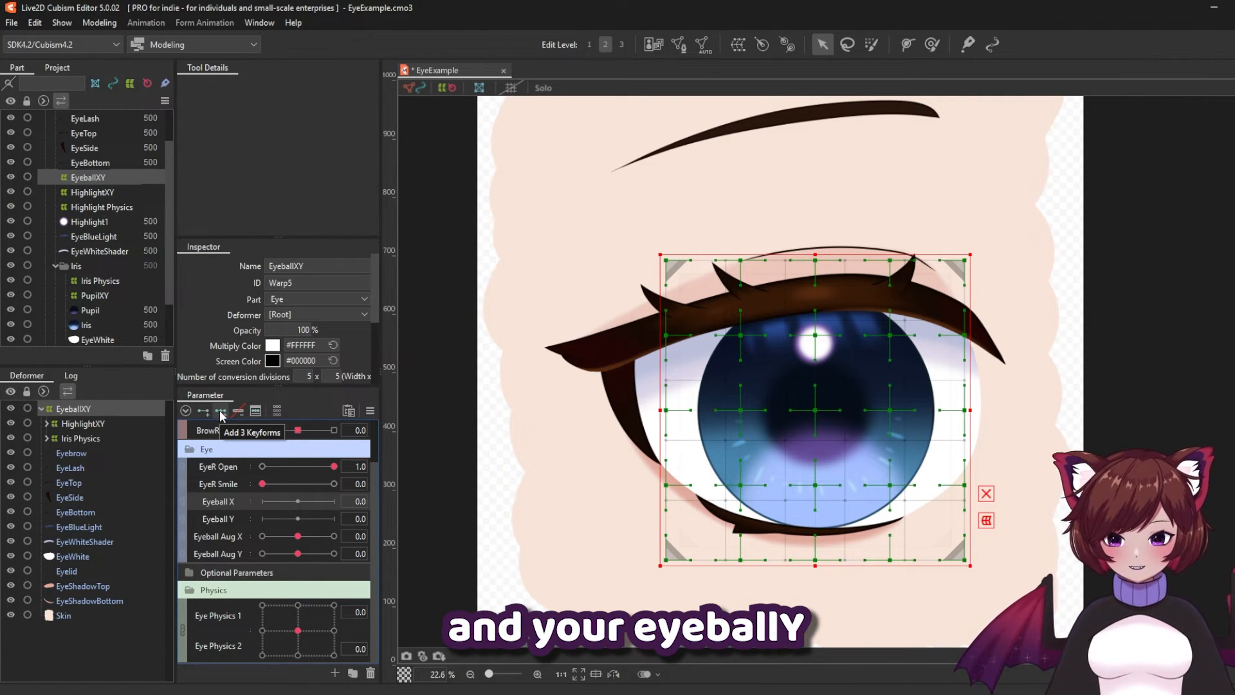
{"action": "left_click", "coordinate": [219, 412]}
{"action": "left_click", "coordinate": [220, 518]}
{"action": "left_click", "coordinate": [219, 412]}
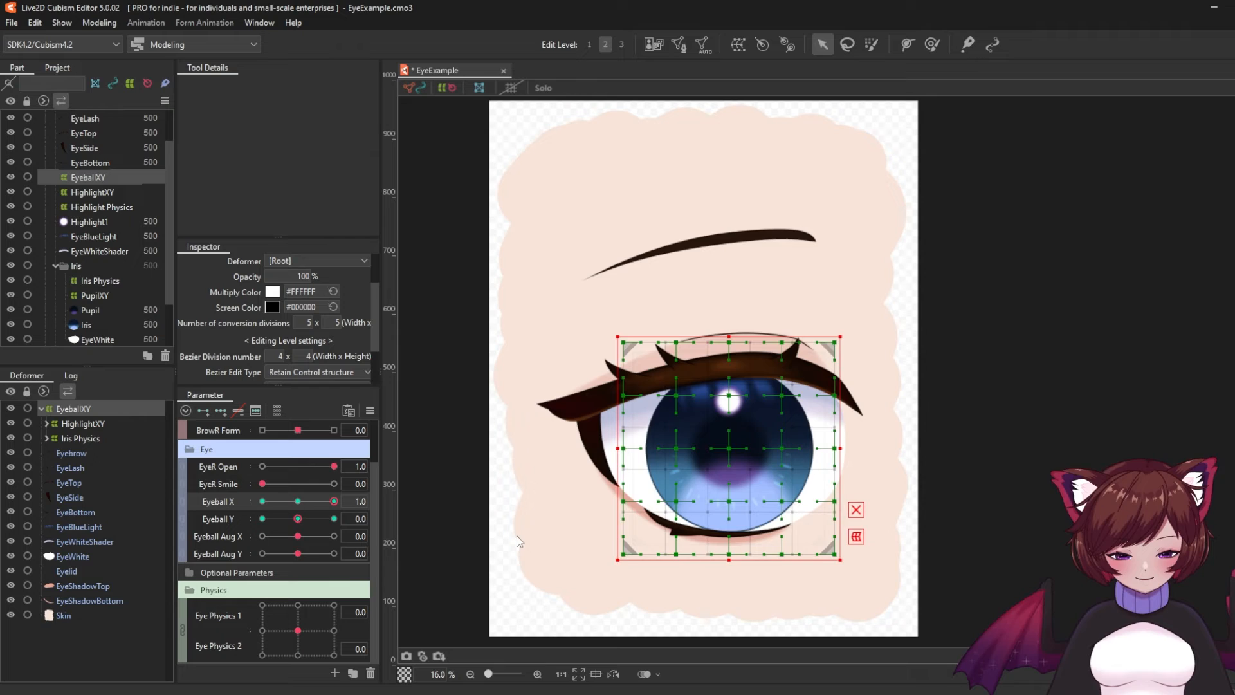
- Make EyeBlueLight a child of the EyeballXY deformer and collapse that deformer's hierarchy
{"action": "mouse_move", "coordinate": [298, 501]}
{"action": "left_mouse_down"}
{"action": "mouse_move", "coordinate": [334, 501]}
{"action": "mouse_move", "coordinate": [298, 501]}
{"action": "left_mouse_up"}
{"action": "left_click", "coordinate": [360, 502]}
{"action": "left_click", "coordinate": [78, 526]}
{"action": "left_click_drag", "start_coordinate": [79, 527], "coordinate": [68, 413]}
{"action": "left_click", "coordinate": [41, 409]}
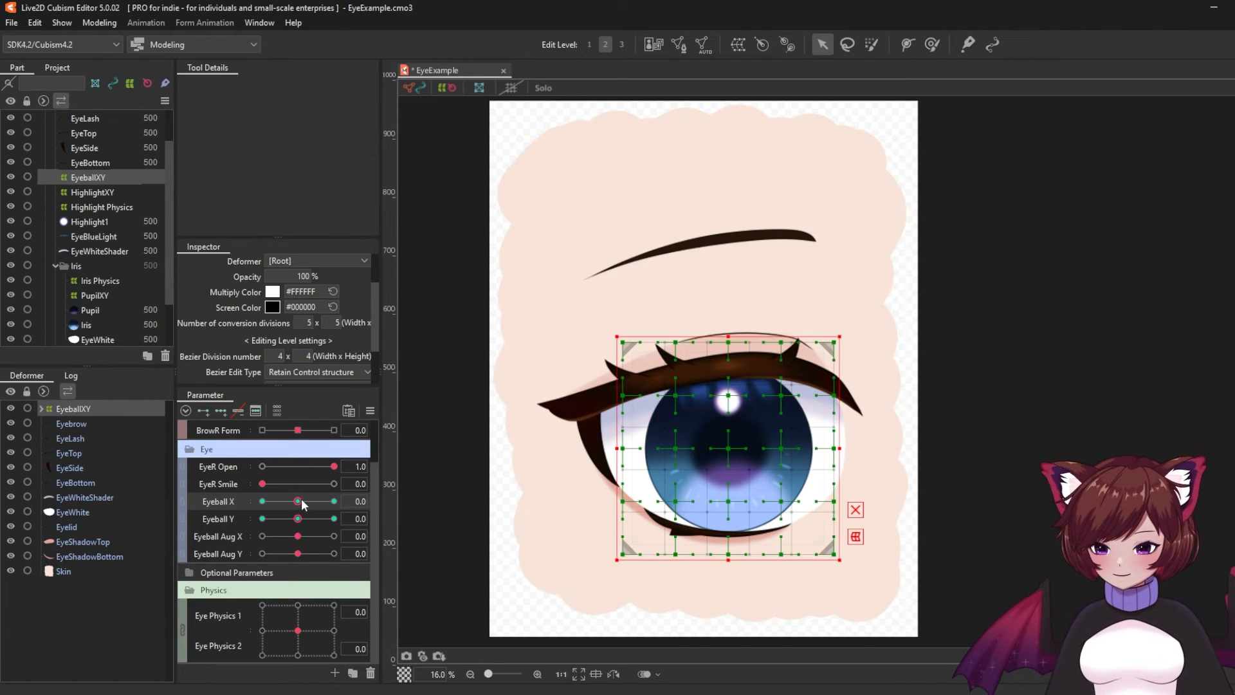
- With Eyeball X at -1, shift the EyeballXY deformer horizontally toward the left corner of the eye
{"action": "left_click_drag", "start_coordinate": [298, 501], "coordinate": [262, 501]}
{"action": "key", "text": "shift+Left"}
{"action": "key", "text": "shift+Left"}
{"action": "key", "text": "shift+Left"}
{"action": "key", "text": "shift+Left"}
{"action": "key", "text": "shift+Left"}
{"action": "left_click", "coordinate": [211, 501]}
{"action": "scroll", "coordinate": [206, 515], "scroll_direction": "up", "scroll_amount": 1}
- With Eyeball Y at 1, shift the EyeballXY deformer up toward the upper eyelid
{"action": "left_click", "coordinate": [334, 521]}
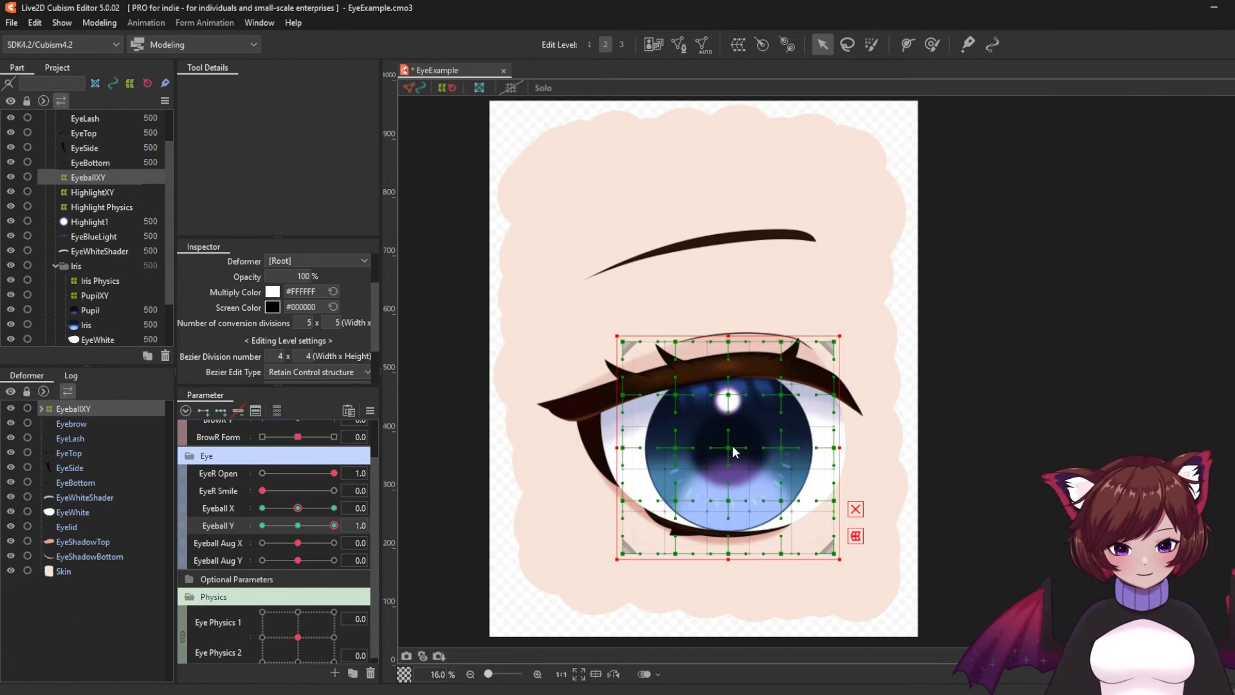
{"action": "key", "text": "shift+Up"}
{"action": "key", "text": "shift+Up"}
{"action": "key", "text": "shift+Up"}
{"action": "key", "text": "shift+Up"}
{"action": "key", "text": "shift+Up"}
- With Eyeball Y at -1, shift the EyeballXY deformer down toward the lower eyelid
{"action": "scroll", "coordinate": [733, 452], "scroll_direction": "up", "scroll_amount": 1}
{"action": "key", "text": "shift+Down"}
{"action": "key", "text": "shift+Down"}
{"action": "key", "text": "shift+Down"}
{"action": "key", "text": "shift+Down"}
{"action": "key", "text": "shift+Down"}
{"action": "key", "text": "shift+Down"}
{"action": "key", "text": "shift+Down"}
{"action": "key", "text": "shift+Down"}
{"action": "key", "text": "shift+Down"}
{"action": "key", "text": "shift+Down"}
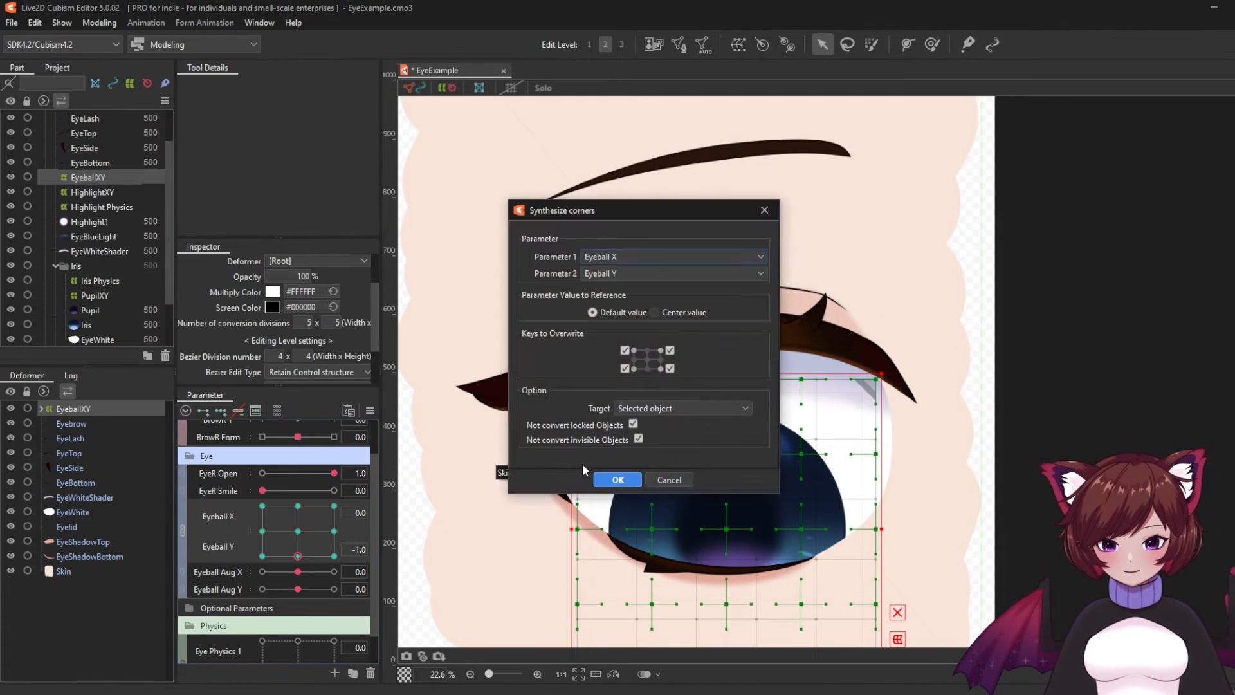
- Synthesize all four corners of Eyeball X and Eyeball Y for EyeballXY and return both parameters to 0
{"action": "left_click", "coordinate": [617, 479]}
{"action": "left_click", "coordinate": [293, 515]}
{"action": "mouse_move", "coordinate": [300, 532]}
{"action": "left_mouse_down"}
{"action": "mouse_move", "coordinate": [284, 509]}
{"action": "mouse_move", "coordinate": [325, 544]}
{"action": "mouse_move", "coordinate": [293, 502]}
{"action": "mouse_move", "coordinate": [301, 543]}
{"action": "mouse_move", "coordinate": [296, 511]}
{"action": "mouse_move", "coordinate": [282, 533]}
{"action": "mouse_move", "coordinate": [303, 552]}
{"action": "mouse_move", "coordinate": [298, 532]}
{"action": "left_mouse_up"}
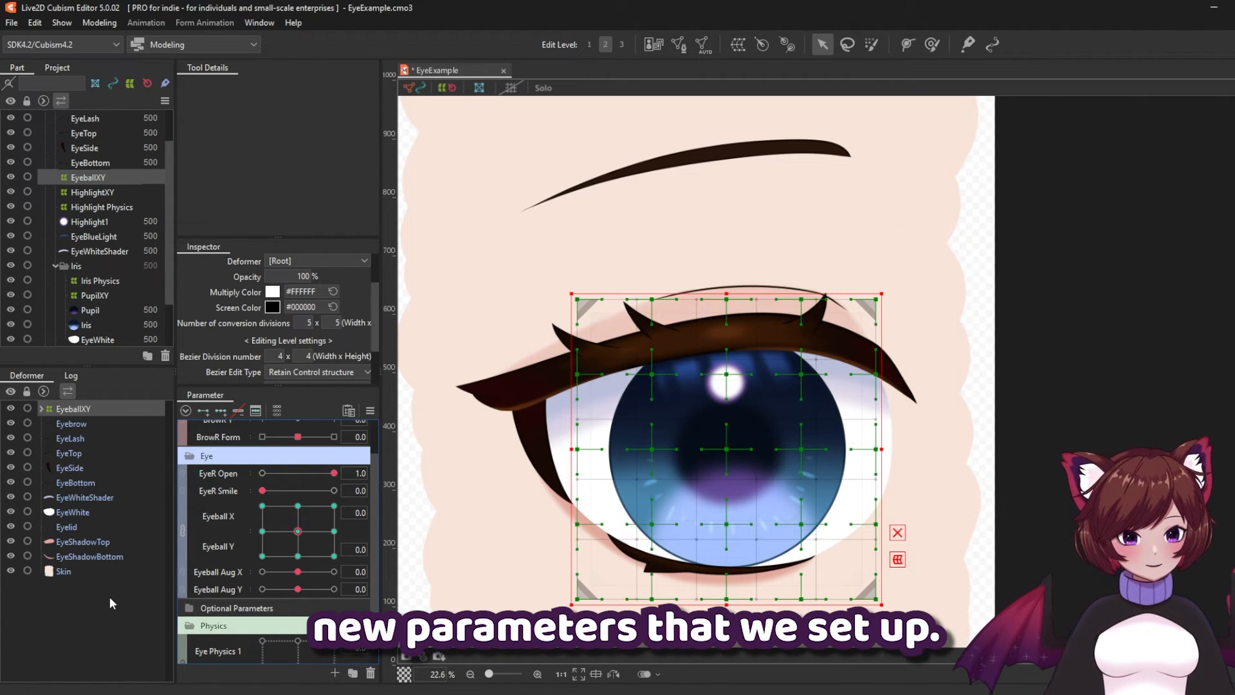
- Select the PupilXY deformer inside EyeballXY and unlink the combined Eyeball X and Eyeball Y parameters
{"action": "left_click", "coordinate": [42, 409]}
{"action": "left_click", "coordinate": [76, 497]}
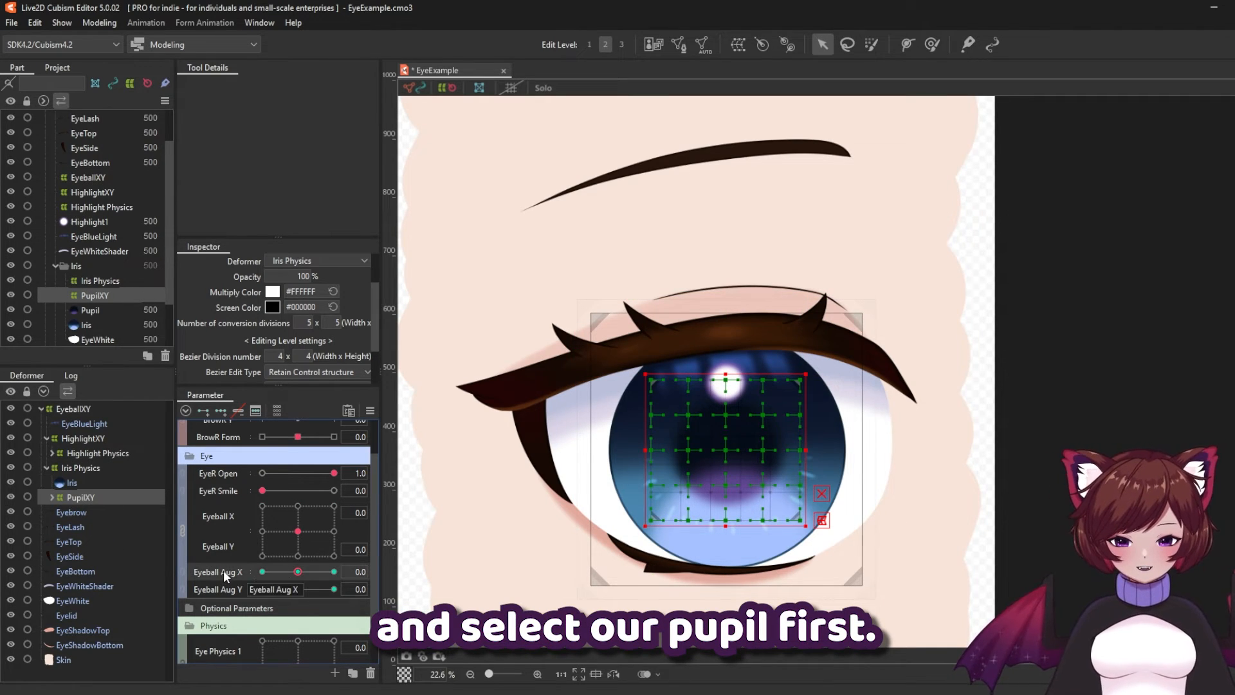
{"action": "left_click", "coordinate": [182, 531]}
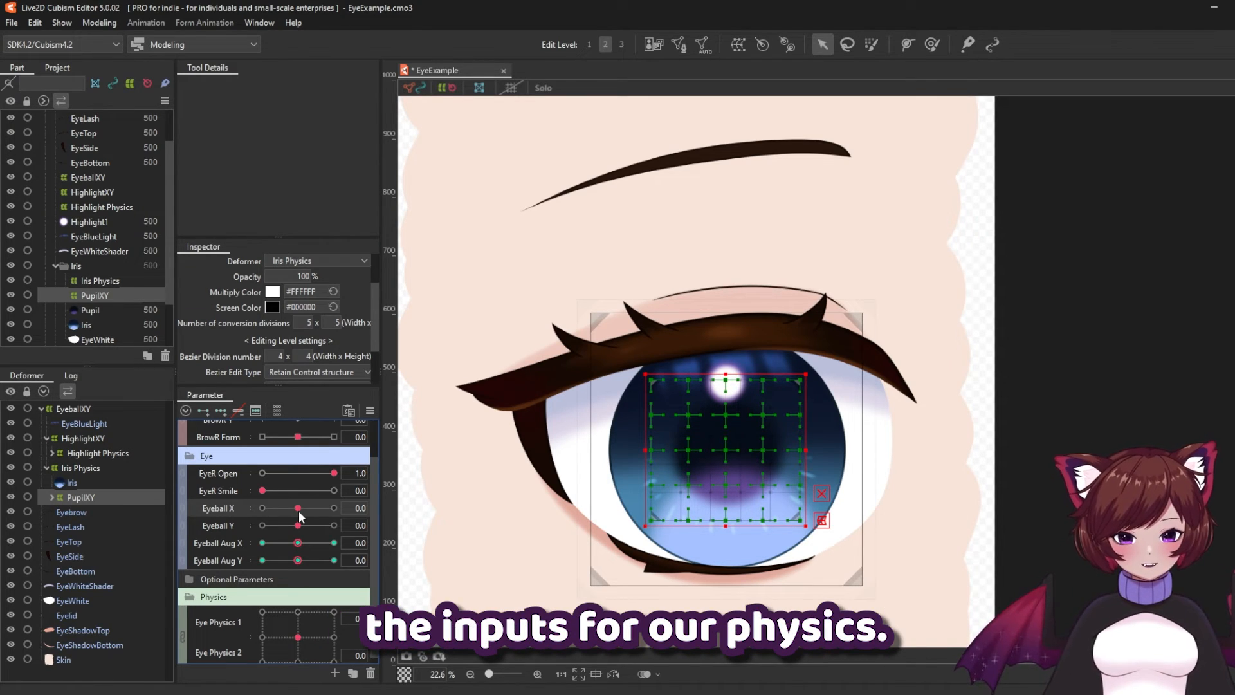
- With Eyeball X and Eyeball Aug X at -1, pull PupilXY's middle control point horizontally toward the centre of the eye
{"action": "left_click_drag", "start_coordinate": [299, 511], "coordinate": [248, 512]}
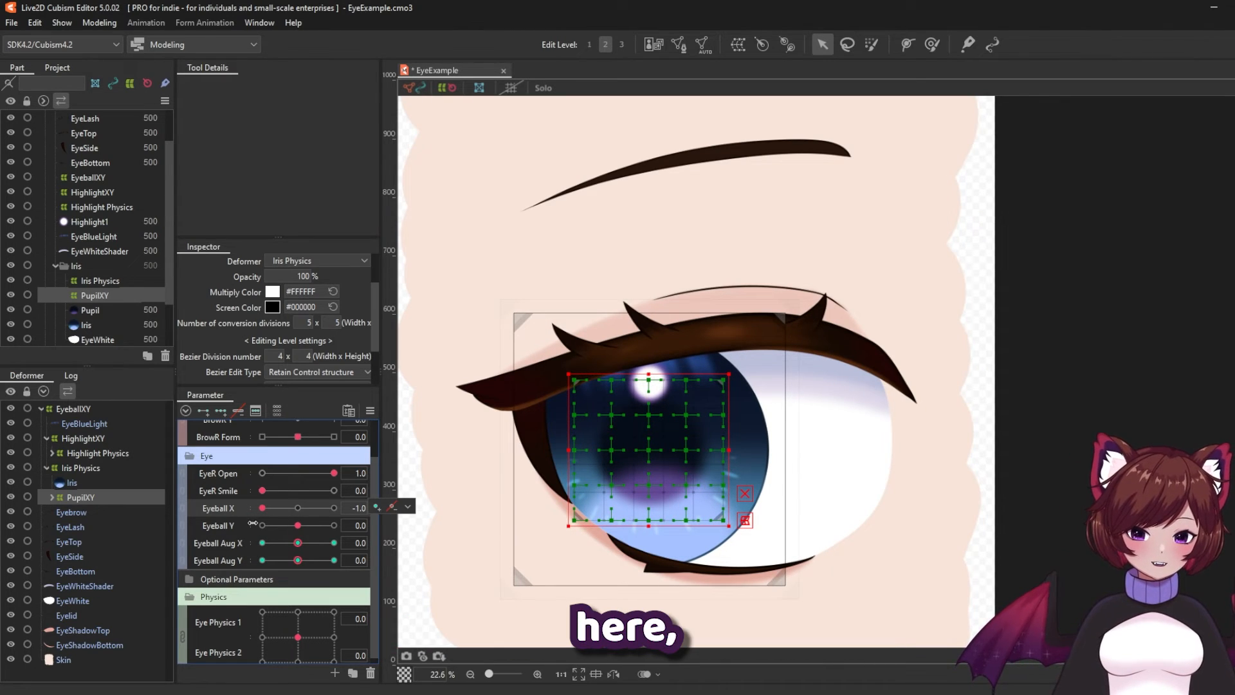
{"action": "left_click", "coordinate": [300, 544]}
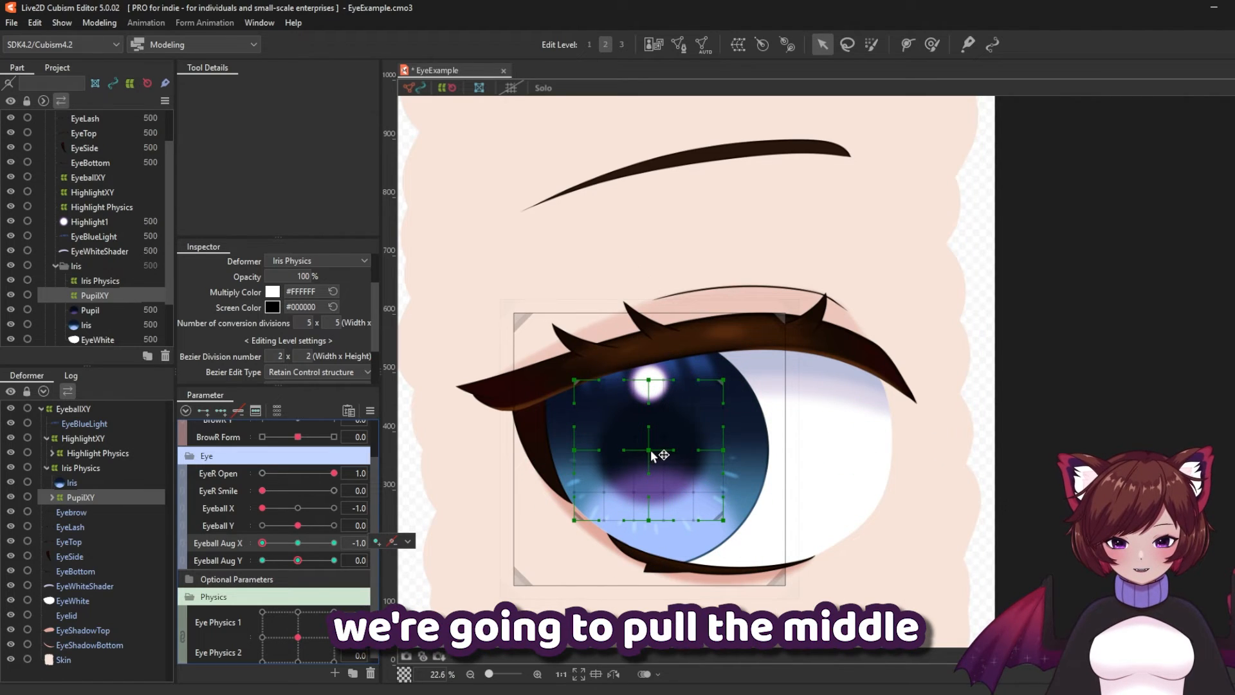
{"action": "left_click_drag", "start_coordinate": [651, 450], "coordinate": [695, 450]}
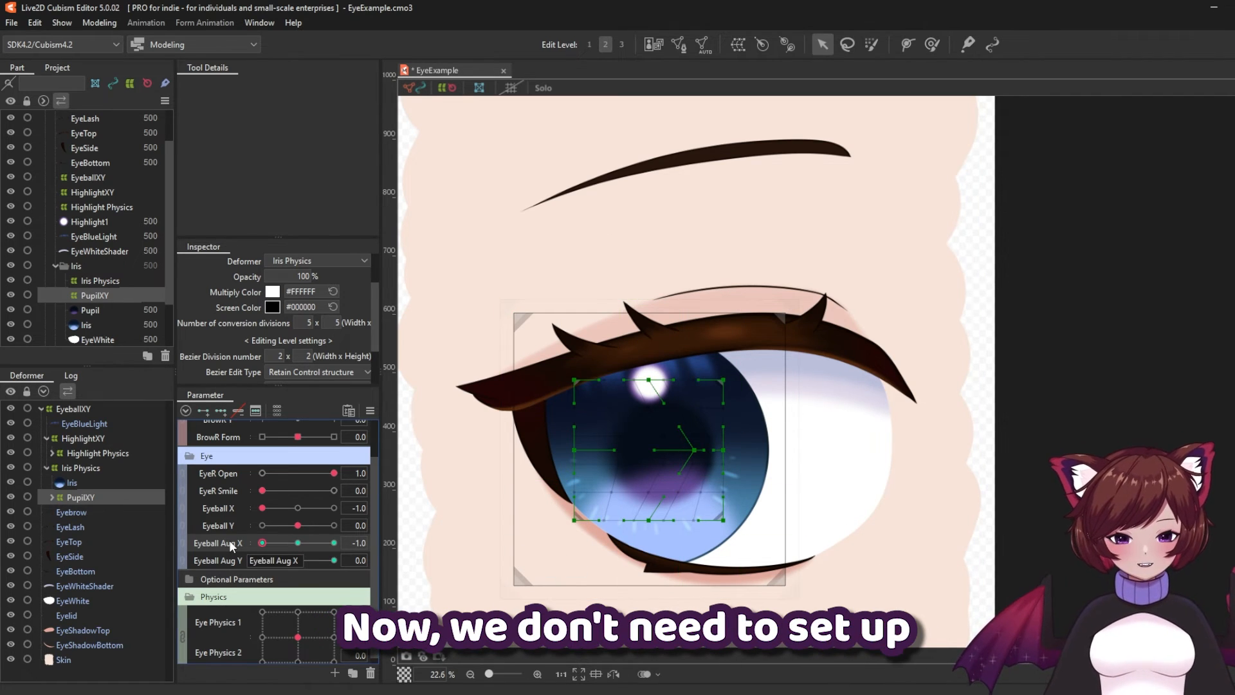
- Reflect PupilXY's Eyeball Aug X motion horizontally onto the opposite keyform
{"action": "left_click", "coordinate": [370, 411]}
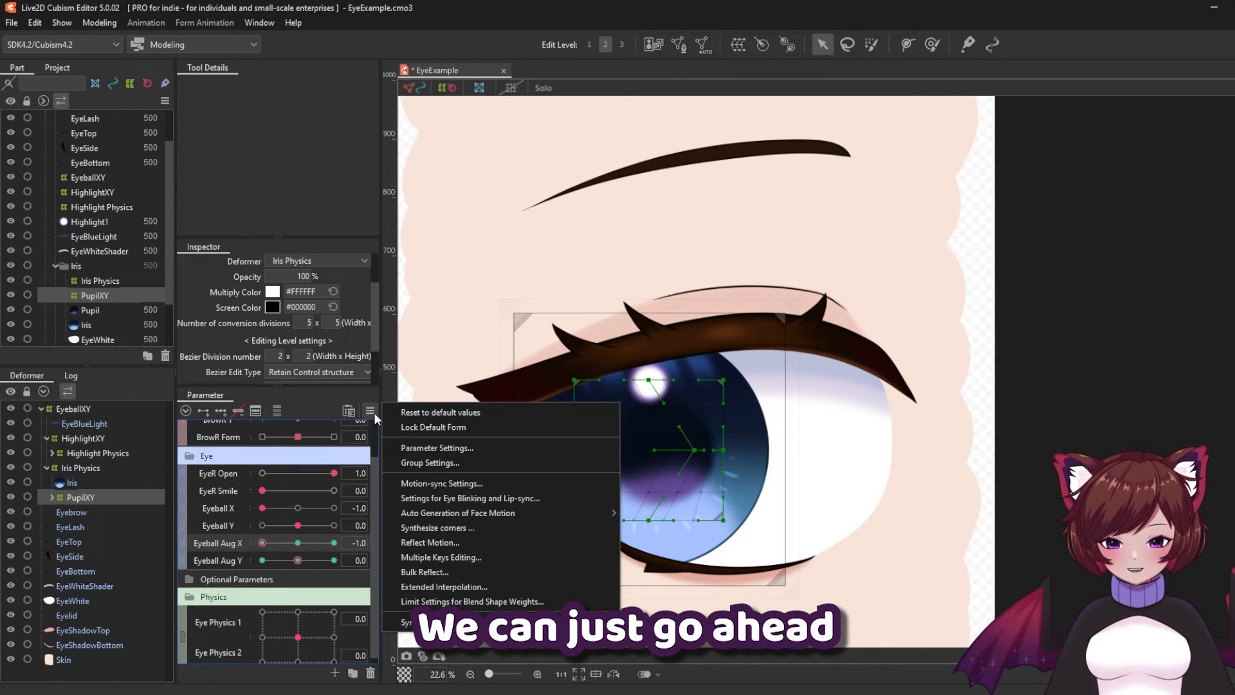
{"action": "left_click", "coordinate": [454, 545]}
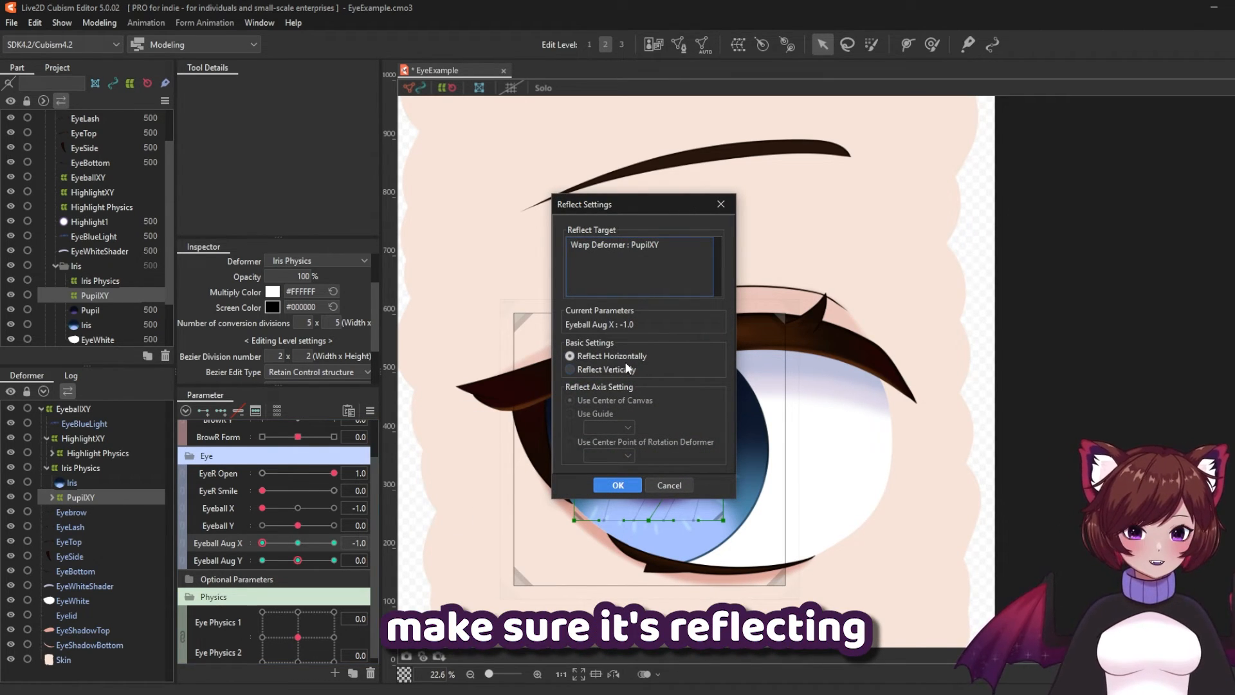
{"action": "left_click", "coordinate": [606, 487]}
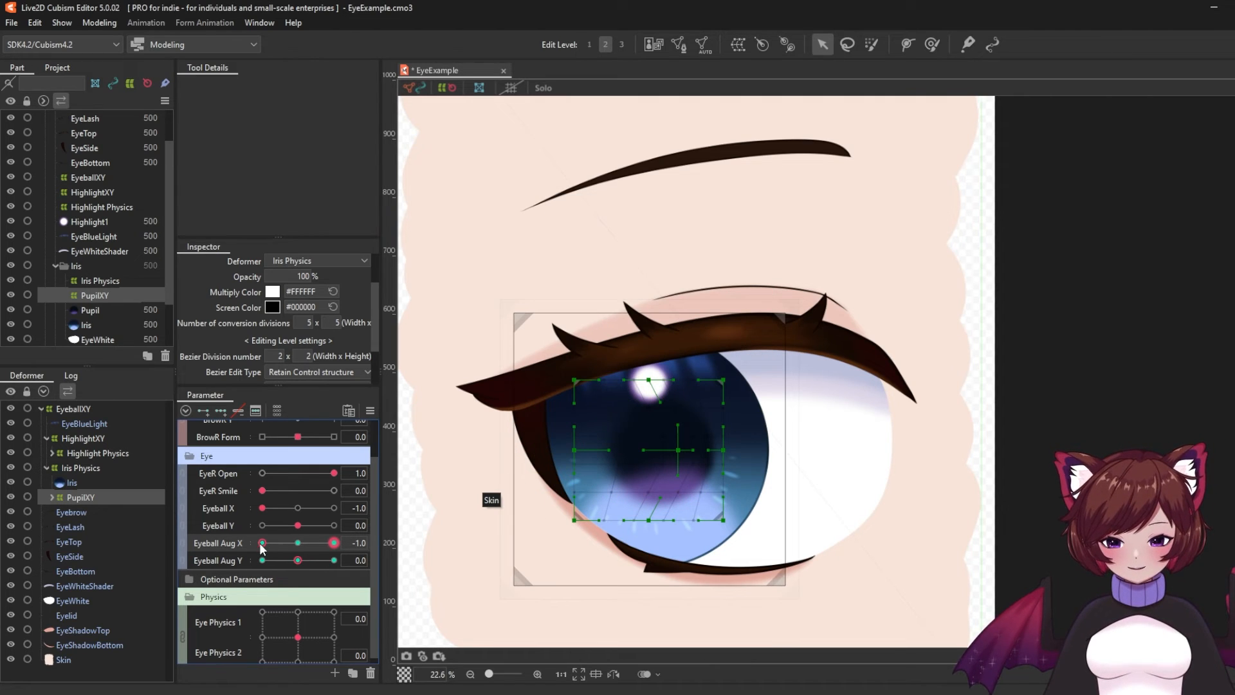
{"action": "mouse_move", "coordinate": [261, 547]}
{"action": "left_mouse_down"}
{"action": "mouse_move", "coordinate": [232, 546]}
{"action": "mouse_move", "coordinate": [406, 566]}
{"action": "mouse_move", "coordinate": [258, 547]}
{"action": "left_mouse_up"}
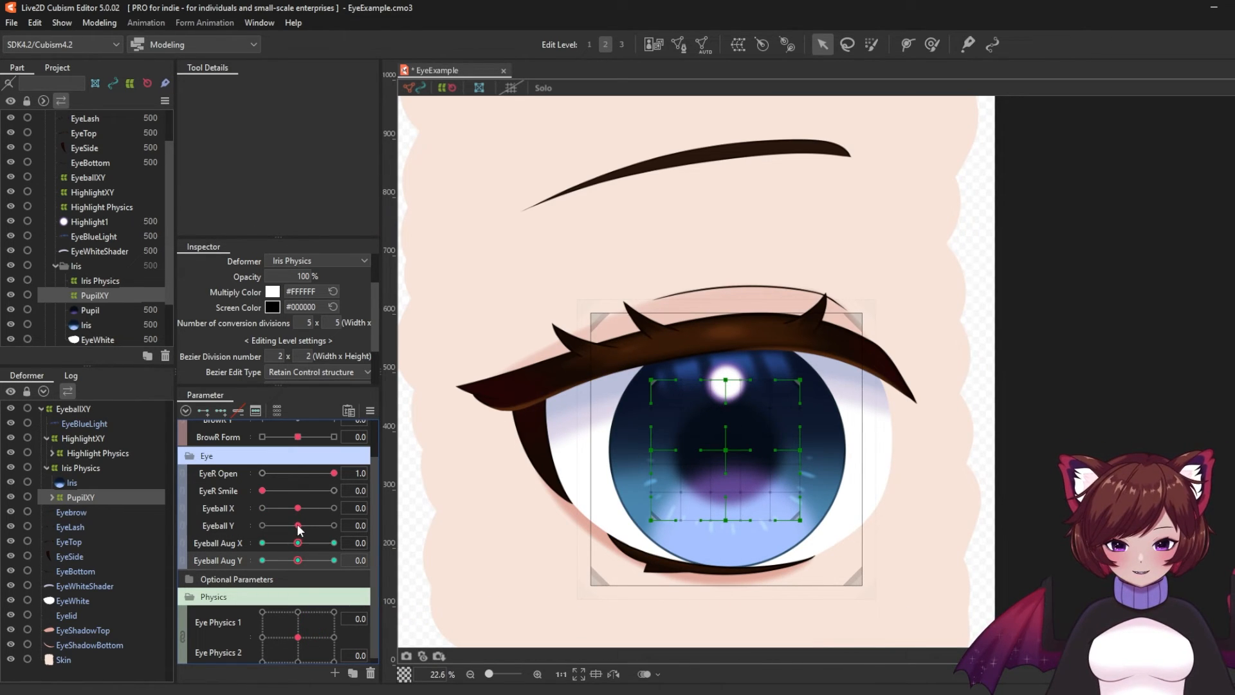
- With Eyeball Y and Eyeball Aug Y at 1, pull PupilXY's middle control point down toward the centre of the eye
{"action": "left_click_drag", "start_coordinate": [300, 527], "coordinate": [338, 527]}
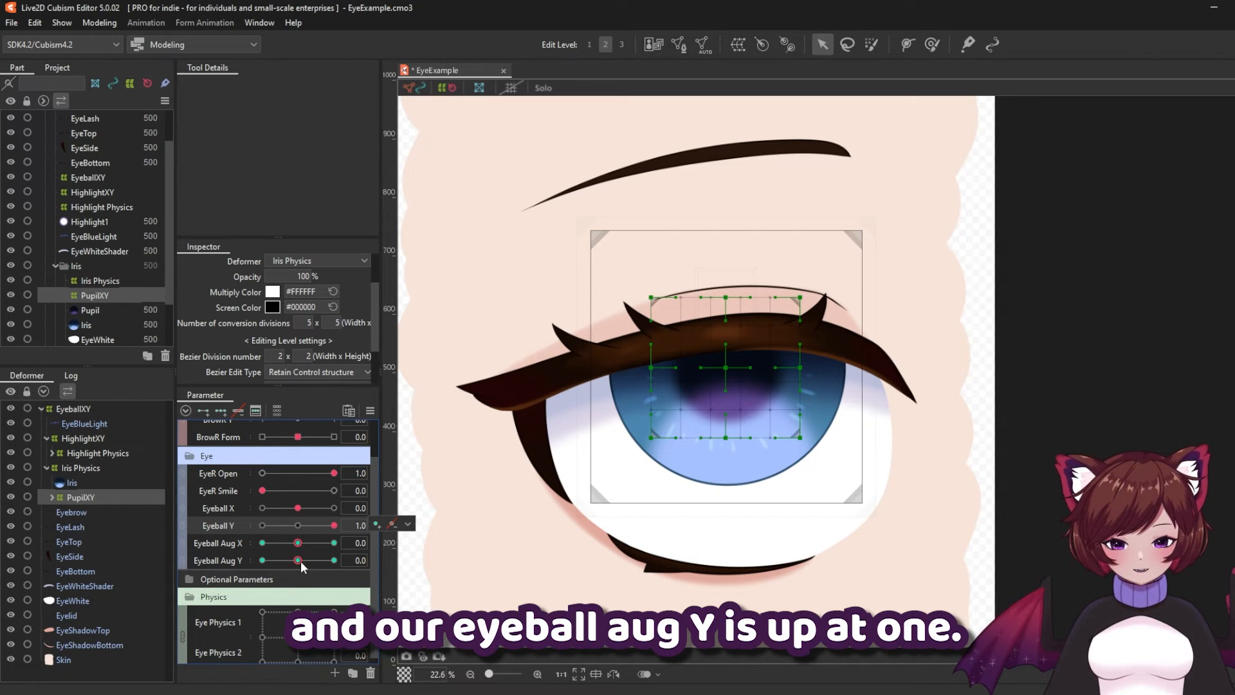
{"action": "left_click_drag", "start_coordinate": [300, 561], "coordinate": [337, 562]}
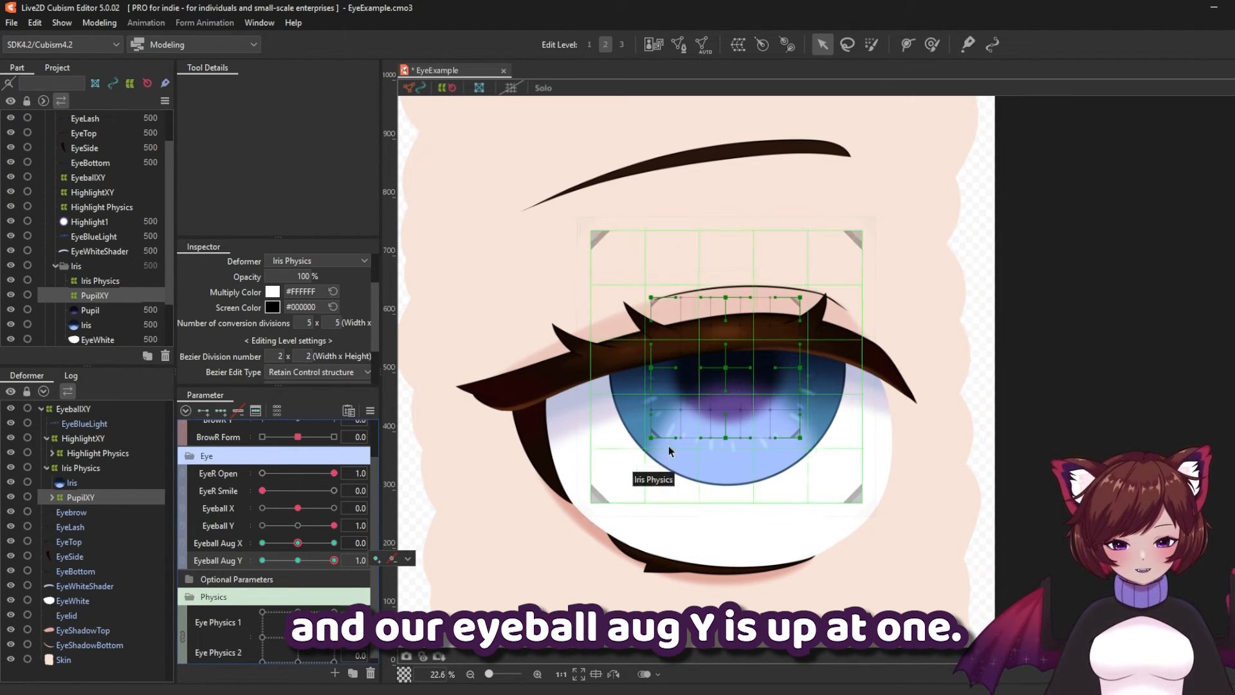
{"action": "left_click_drag", "start_coordinate": [726, 371], "coordinate": [729, 418]}
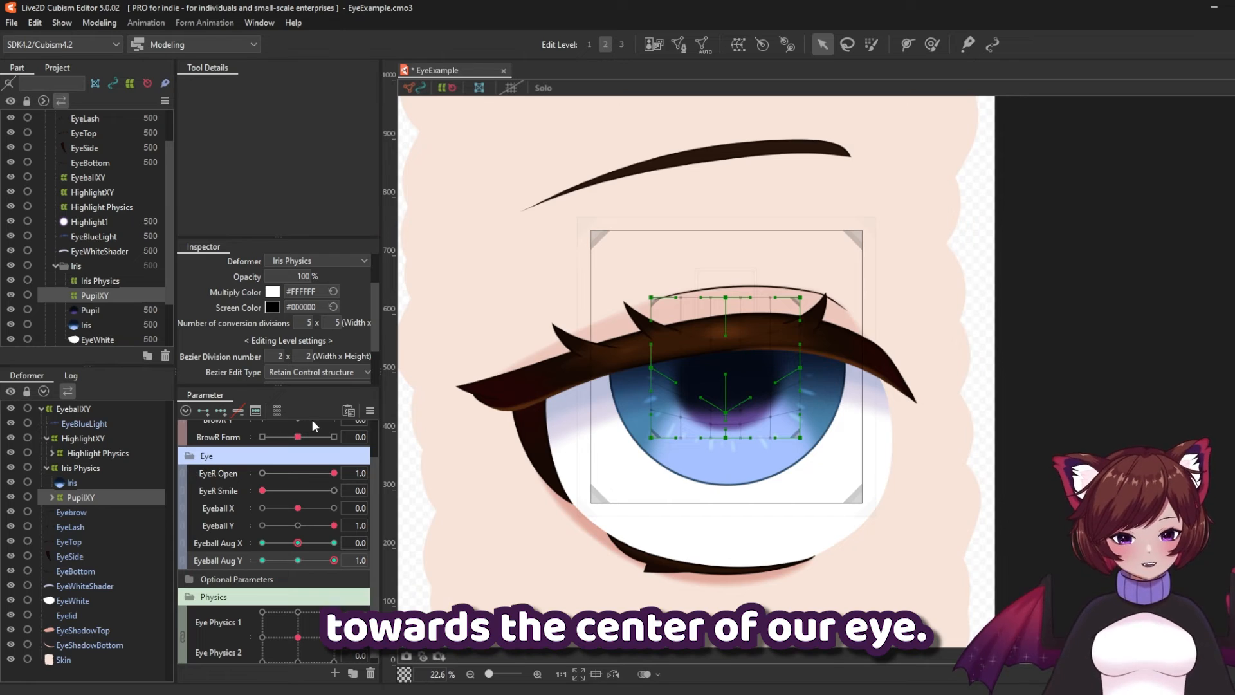
- Reflect PupilXY's Eyeball Aug Y motion vertically onto the opposite keyform
{"action": "left_click", "coordinate": [370, 410]}
{"action": "left_click", "coordinate": [442, 543]}
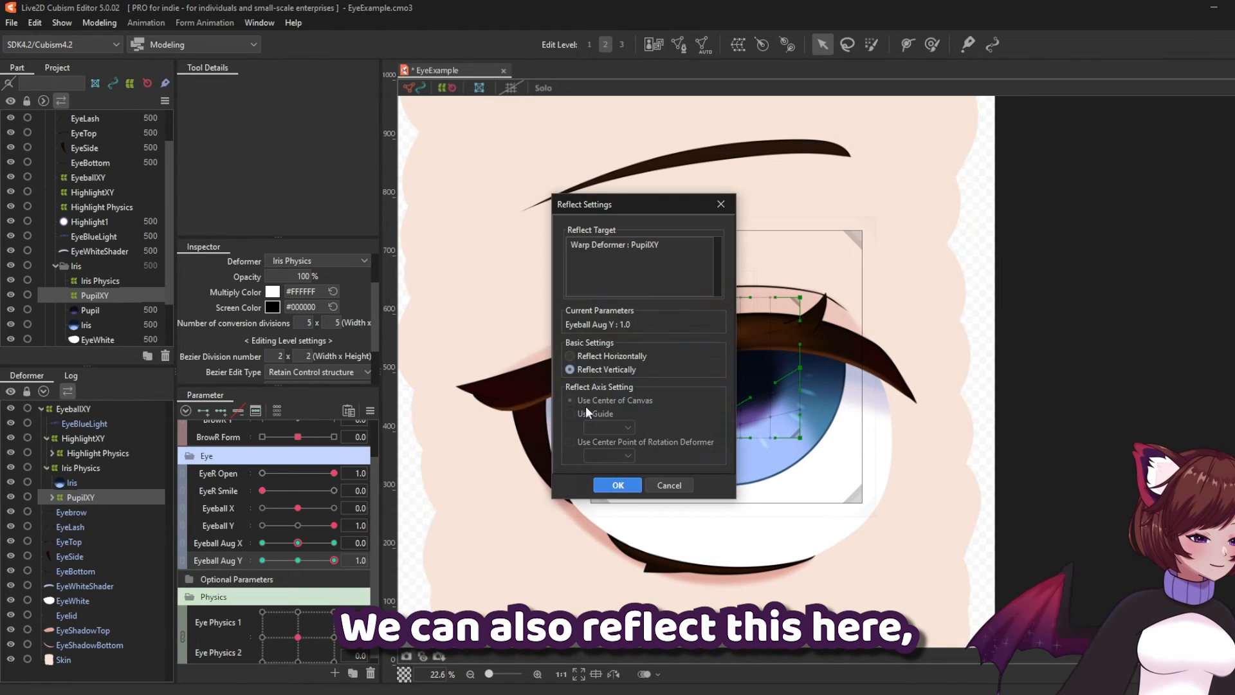
{"action": "left_click", "coordinate": [618, 485]}
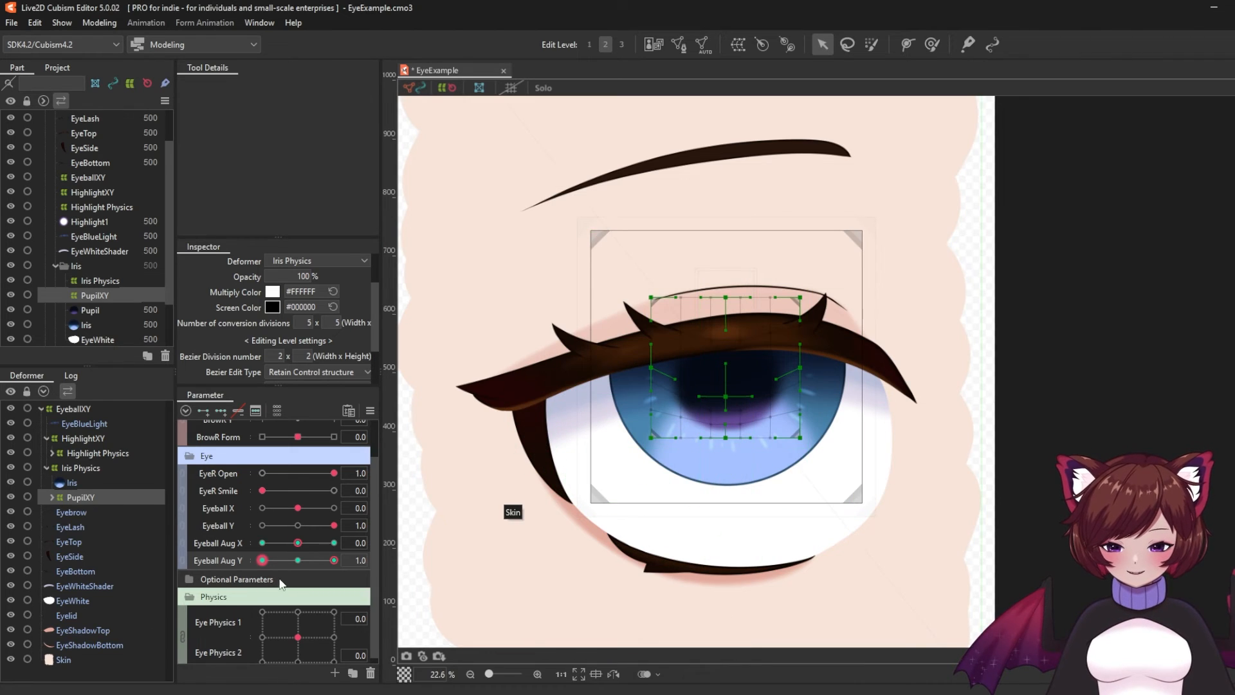
{"action": "left_click_drag", "start_coordinate": [329, 563], "coordinate": [193, 554]}
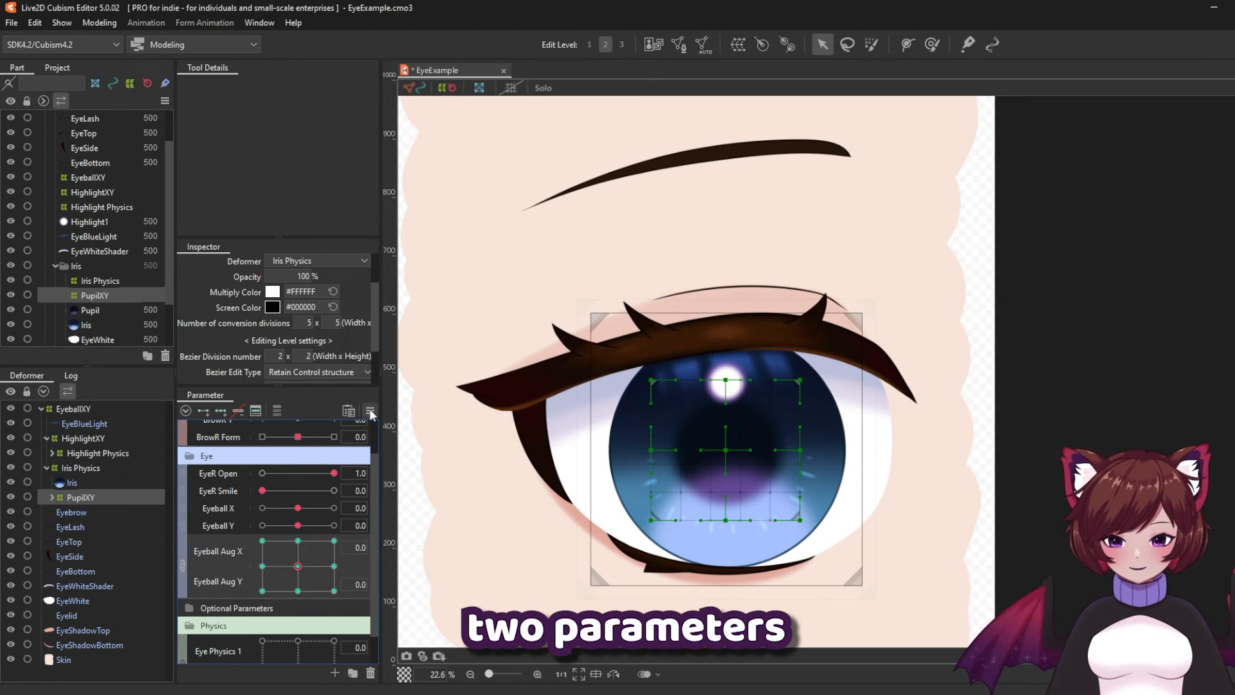
- Link Eyeball Aug X and Eyeball Aug Y and synthesize PupilXY's corner keyforms, targeting only the selected object
{"action": "left_click", "coordinate": [370, 410]}
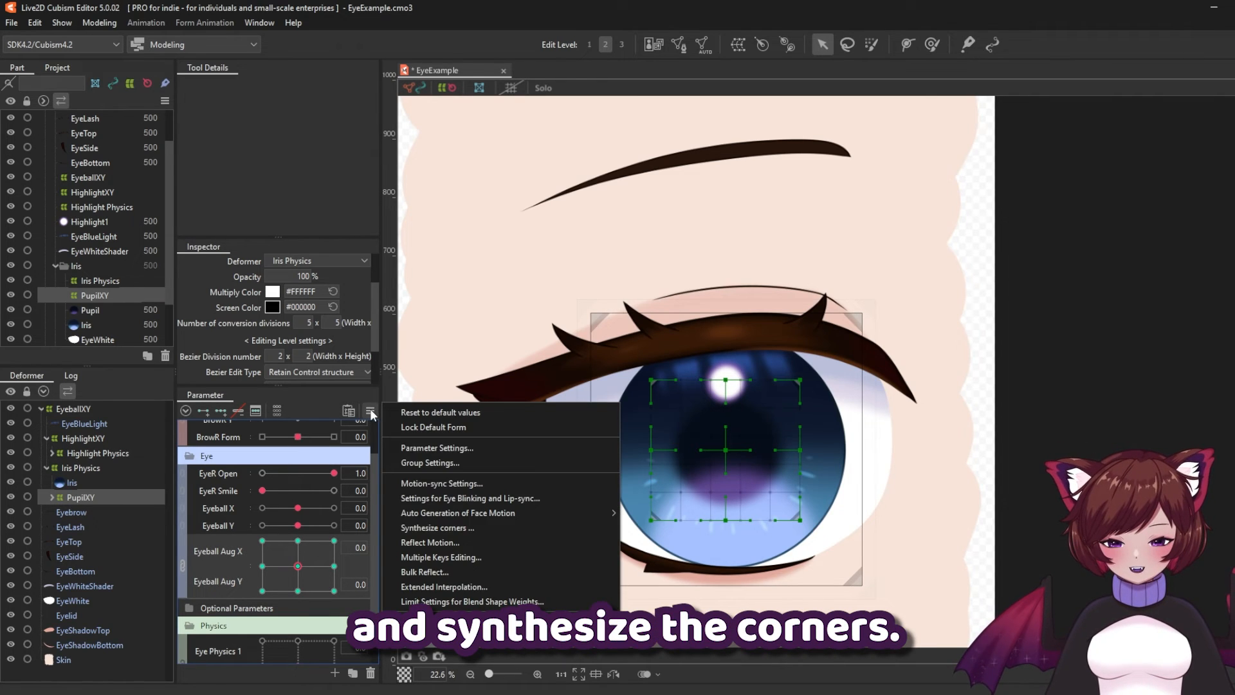
{"action": "left_click", "coordinate": [428, 523]}
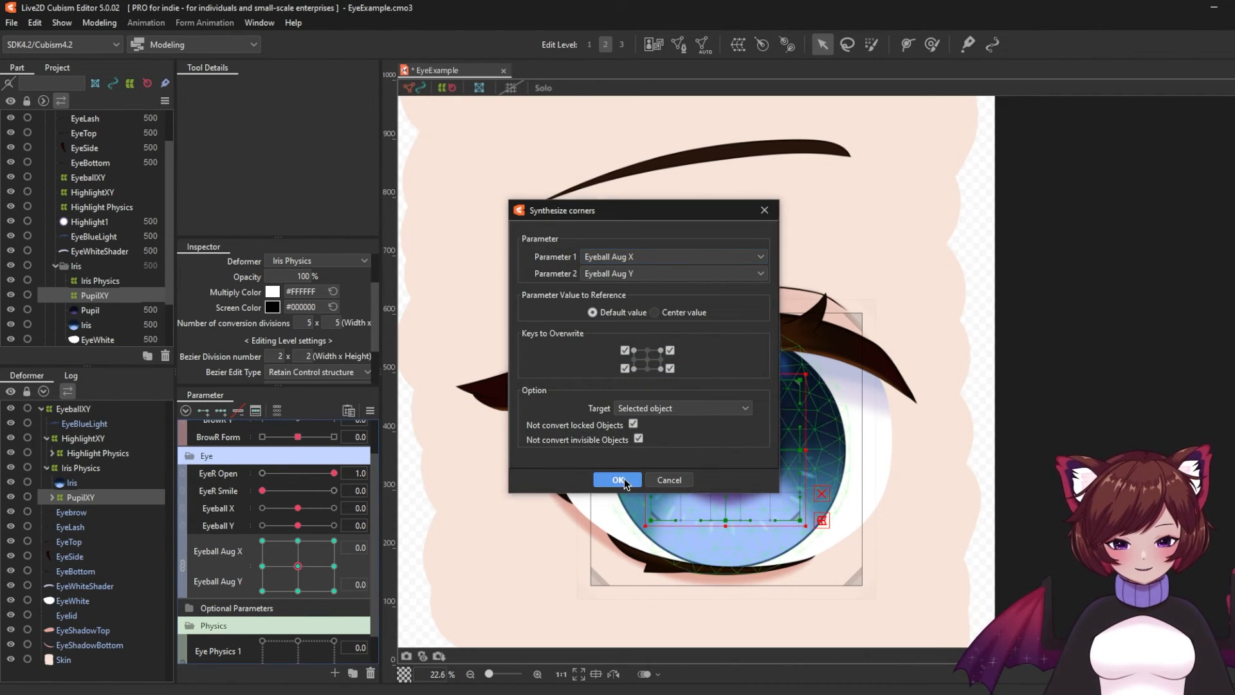
{"action": "left_click", "coordinate": [616, 479]}
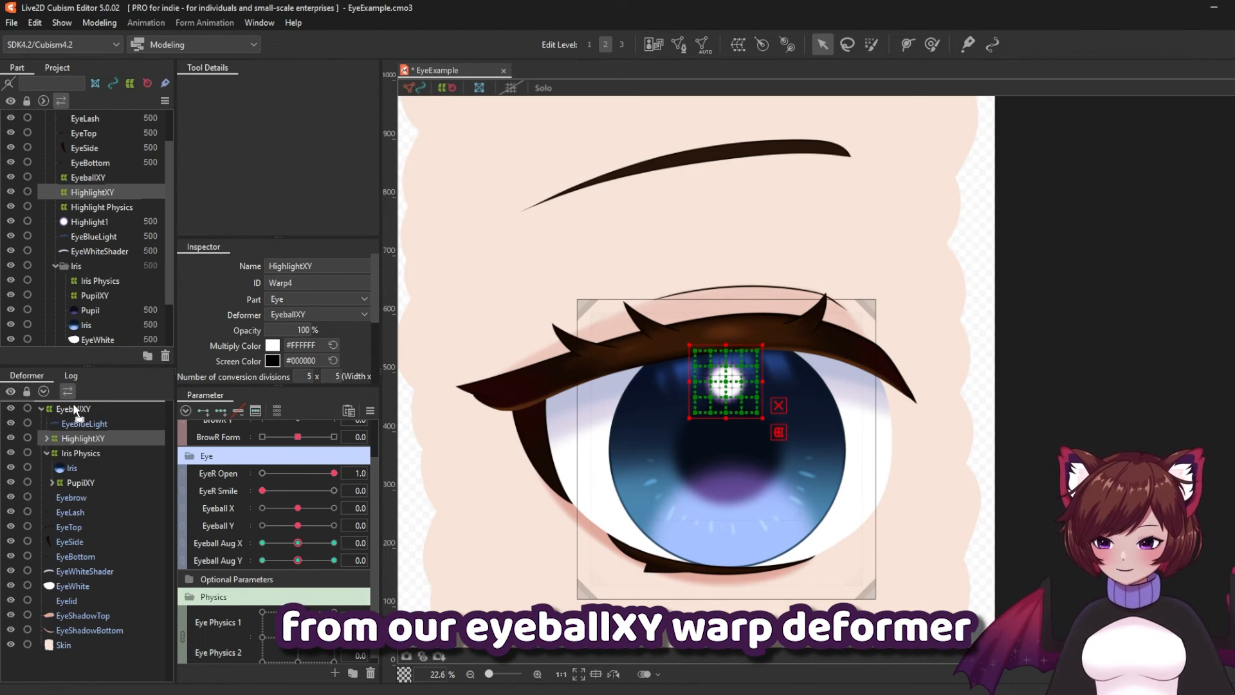
- Move HighlightXY out of EyeballXY to the root, and with Eyeball X and Eyeball Aug X at -1 shift it left over the iris's upper part
{"action": "left_click_drag", "start_coordinate": [75, 412], "coordinate": [72, 404]}
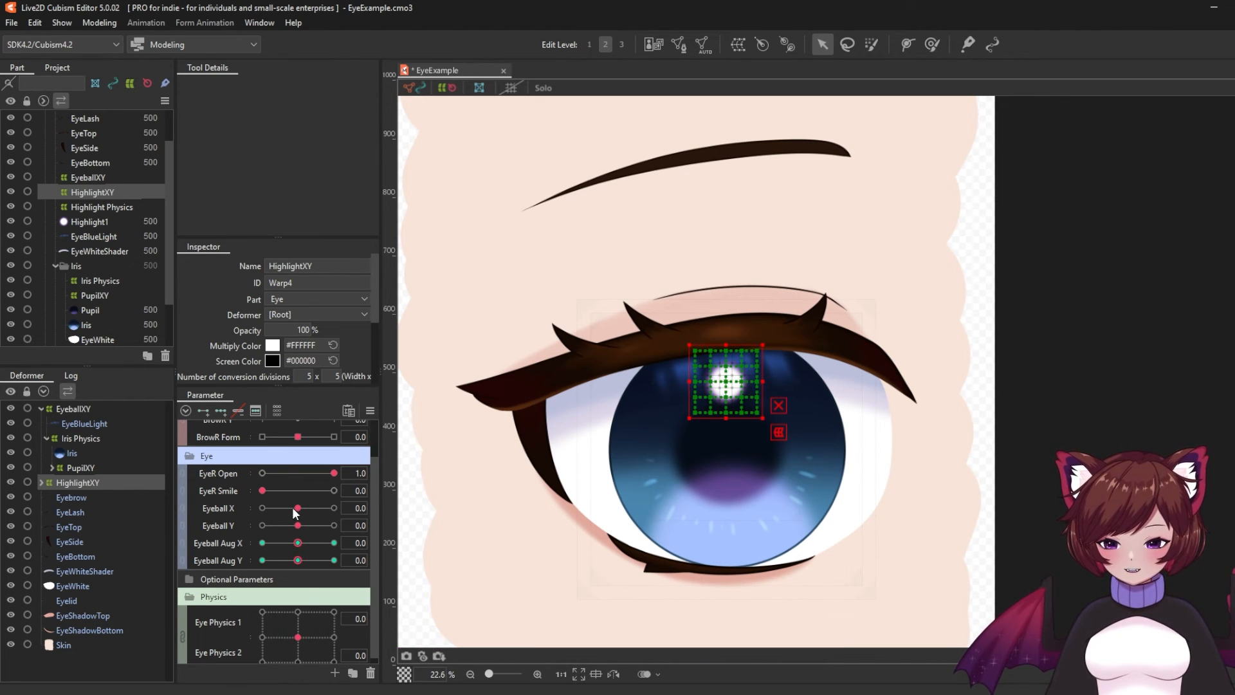
{"action": "left_click_drag", "start_coordinate": [298, 508], "coordinate": [256, 519]}
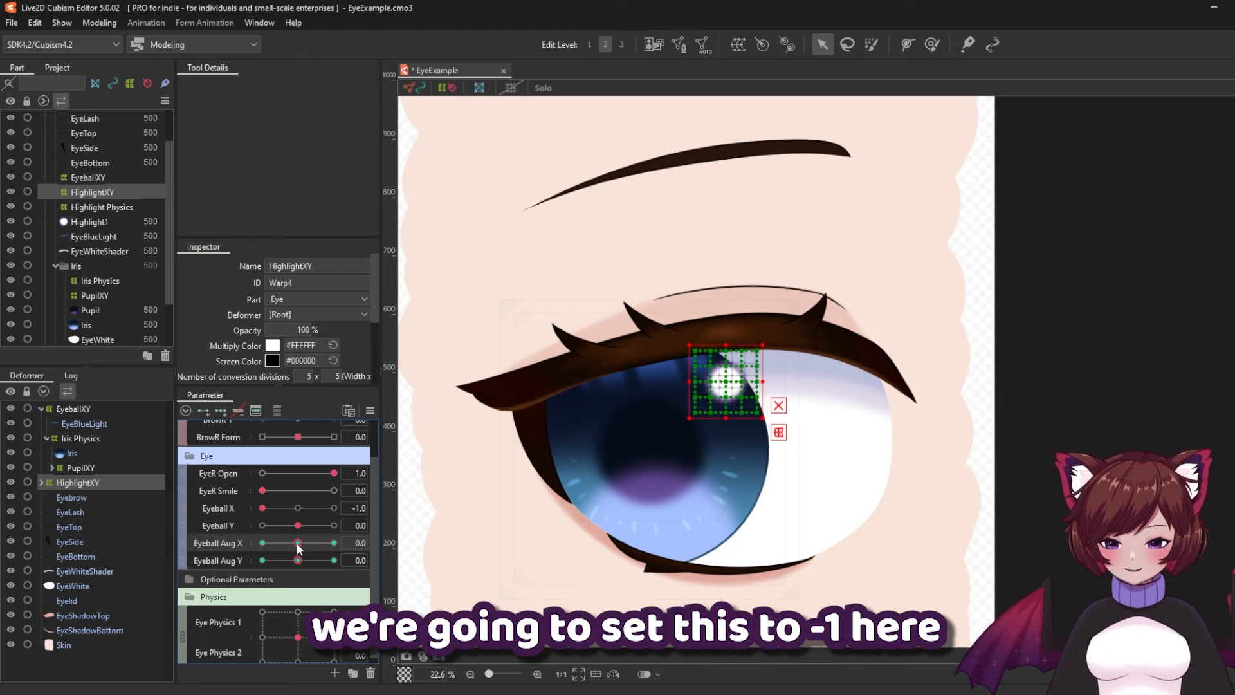
{"action": "left_click_drag", "start_coordinate": [297, 543], "coordinate": [264, 543]}
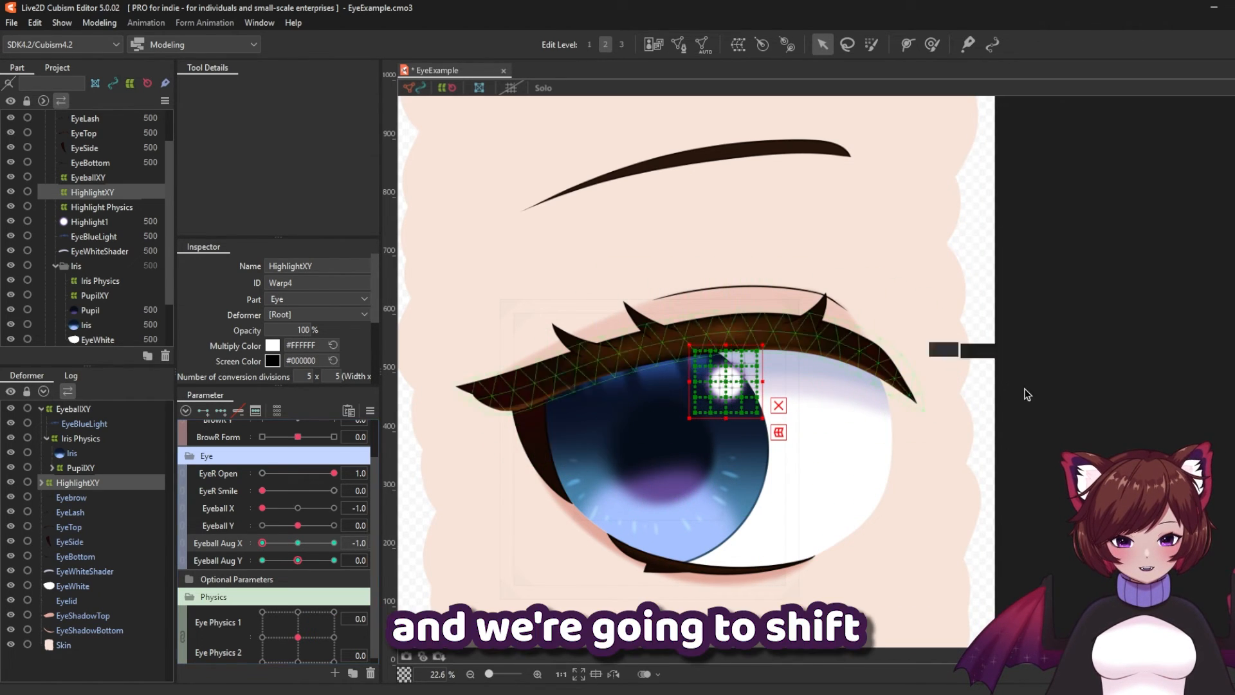
{"action": "key", "text": "Left"}
{"action": "key", "text": "Left"}
{"action": "key", "text": "Left"}
{"action": "key", "text": "Left"}
{"action": "key", "text": "Left"}
{"action": "key", "text": "Left"}
{"action": "key", "text": "Left"}
{"action": "key", "text": "Left"}
{"action": "key", "text": "Left"}
{"action": "key", "text": "Left"}
{"action": "key", "text": "Left"}
{"action": "key", "text": "Left"}
{"action": "key", "text": "Left"}
{"action": "key", "text": "Left"}
{"action": "key", "text": "Left"}
{"action": "key", "text": "Left"}
{"action": "key", "text": "Left"}
{"action": "key", "text": "Left"}
{"action": "key", "text": "Left"}
{"action": "key", "text": "Left"}
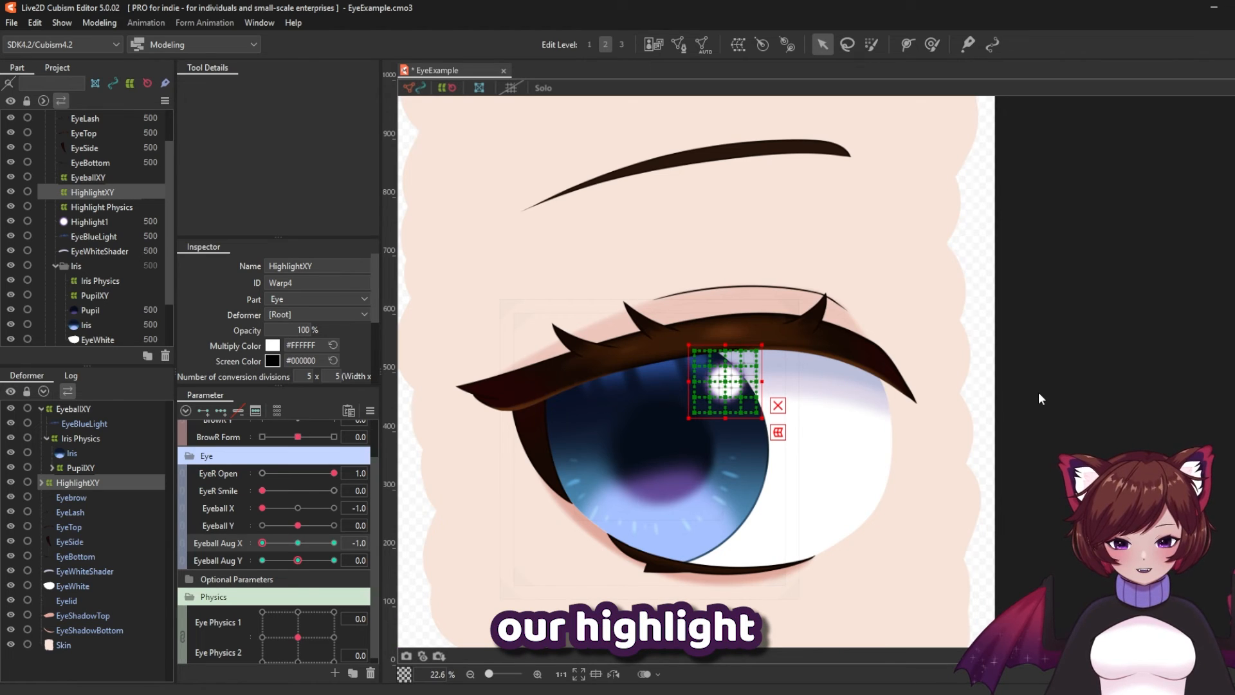
{"action": "key", "text": "Left"}
{"action": "key", "text": "Left"}
{"action": "key", "text": "Left"}
{"action": "key", "text": "Left"}
{"action": "key", "text": "Left"}
{"action": "key", "text": "Left"}
{"action": "key", "text": "Left"}
{"action": "key", "text": "Left"}
{"action": "key", "text": "Left"}
{"action": "key", "text": "Left"}
{"action": "key", "text": "Left"}
{"action": "key", "text": "Left"}
{"action": "key", "text": "Left"}
{"action": "key", "text": "Left"}
{"action": "key", "text": "Left"}
{"action": "key", "text": "Left"}
{"action": "key", "text": "Left"}
{"action": "key", "text": "Left"}
{"action": "key", "text": "Left"}
{"action": "key", "text": "Left"}
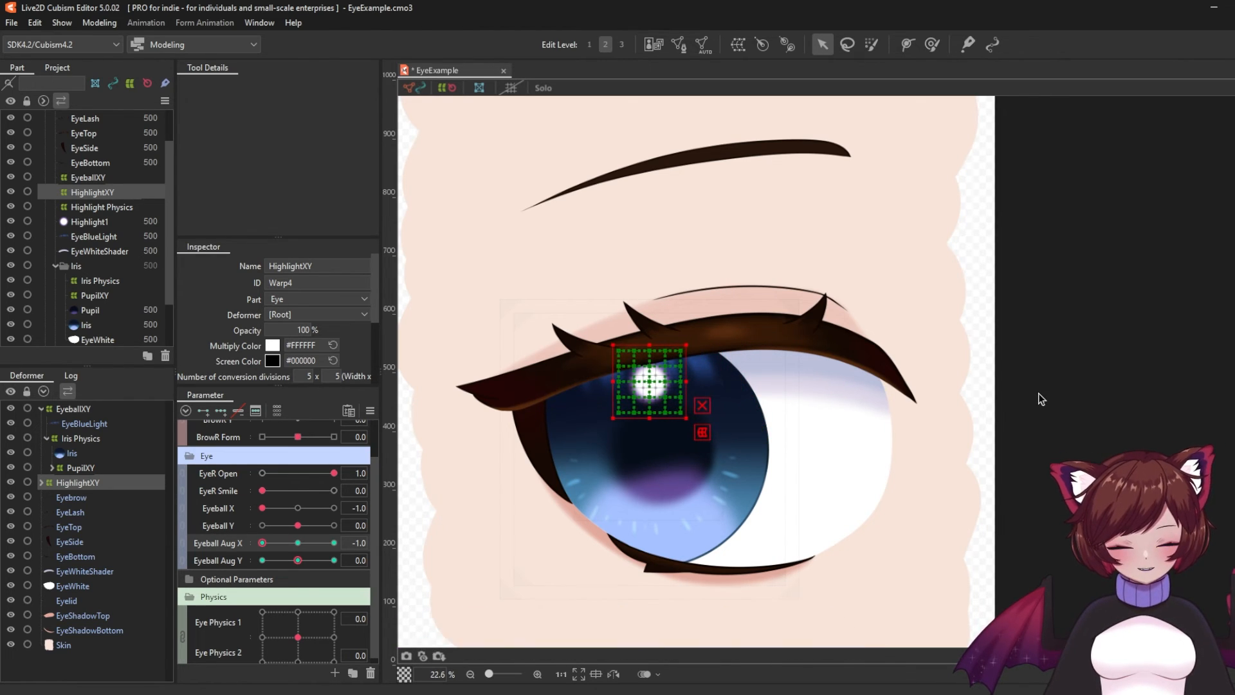
{"action": "left_click", "coordinate": [1040, 395]}
- With Eyeball X and Eyeball Aug X at 1, shift HighlightXY right to follow the iris
{"action": "mouse_move", "coordinate": [262, 543]}
{"action": "left_mouse_down"}
{"action": "mouse_move", "coordinate": [291, 543]}
{"action": "mouse_move", "coordinate": [261, 544]}
{"action": "left_mouse_up"}
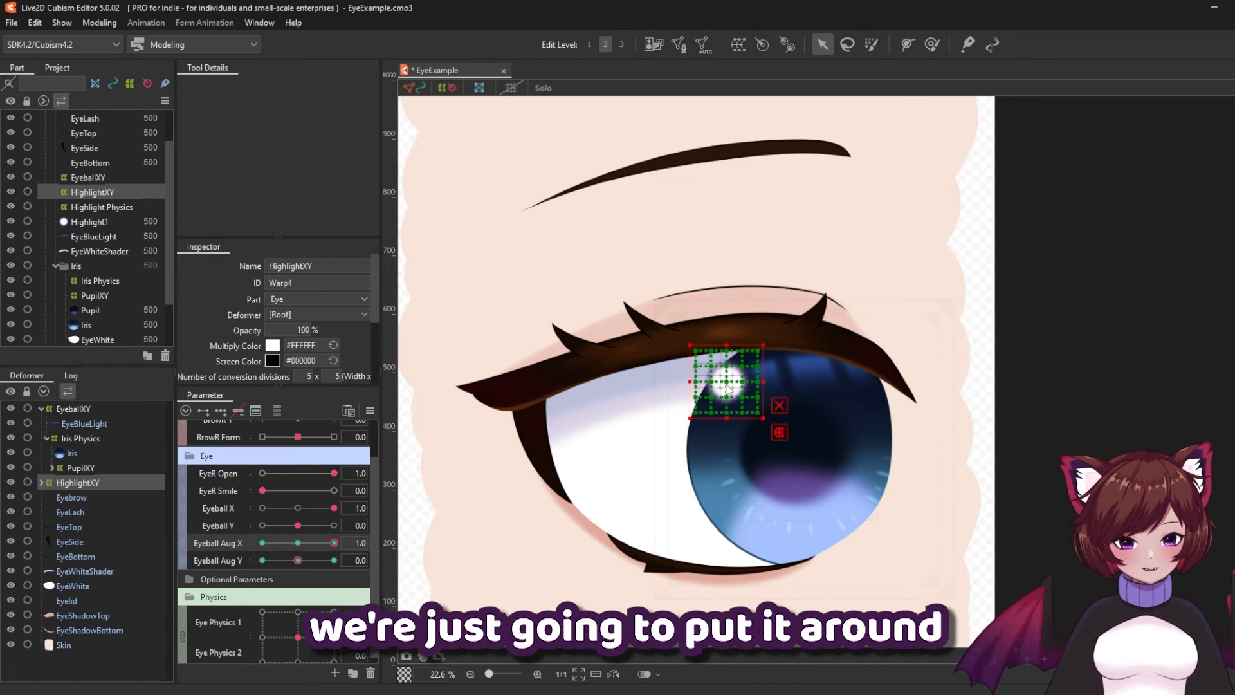
{"action": "mouse_move", "coordinate": [727, 386]}
{"action": "left_mouse_down"}
{"action": "mouse_move", "coordinate": [767, 386]}
{"action": "mouse_move", "coordinate": [729, 383]}
{"action": "mouse_move", "coordinate": [749, 384]}
{"action": "left_mouse_up"}
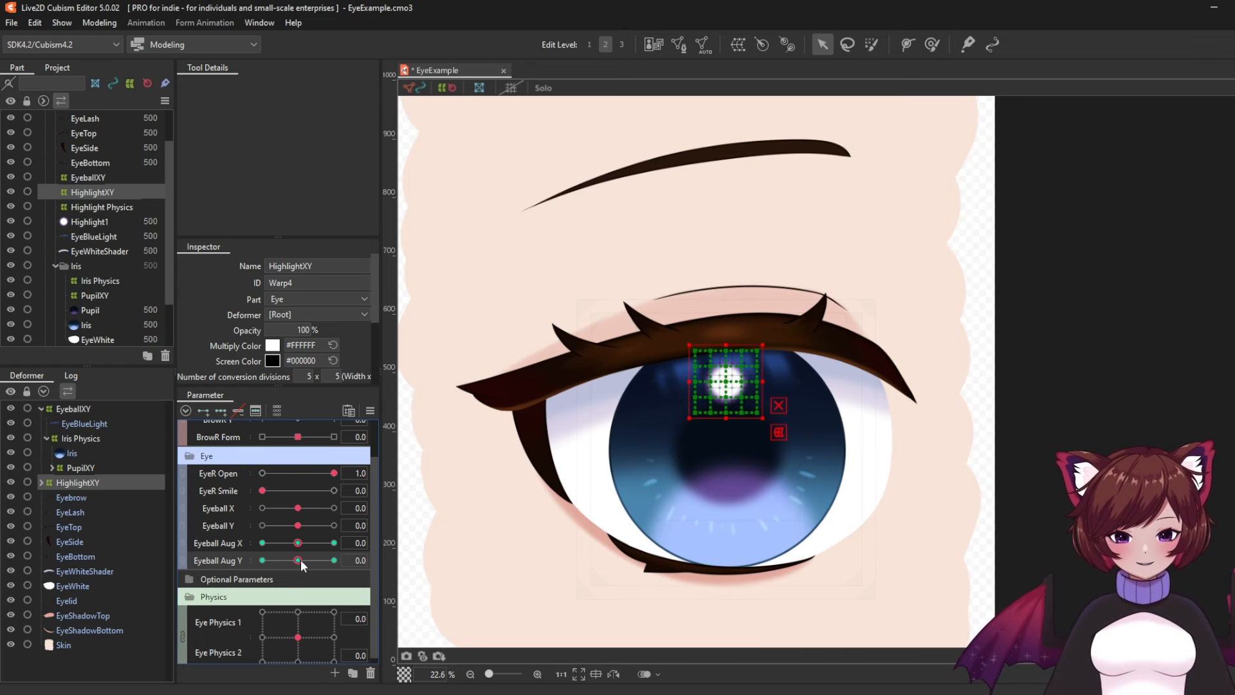
- With Eyeball Y and Eyeball Aug Y at 1, shift HighlightXY slightly up while keeping it inside the visible eyeball
{"action": "left_click_drag", "start_coordinate": [299, 561], "coordinate": [335, 525]}
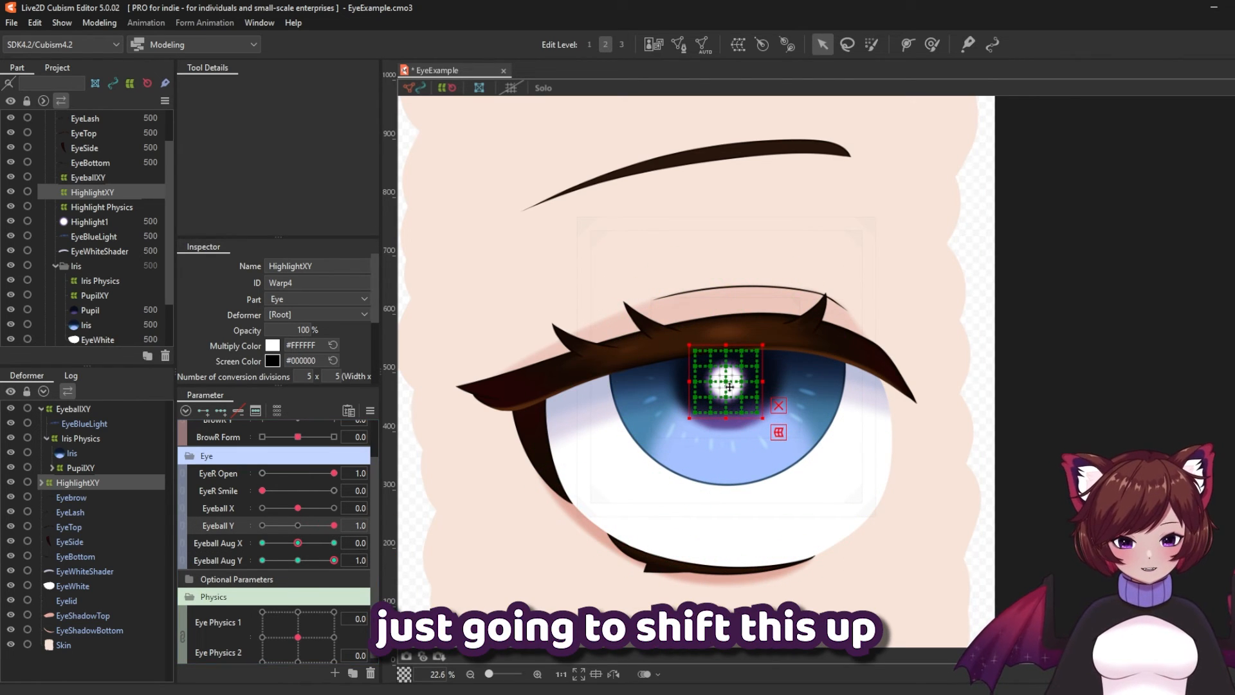
{"action": "key", "text": "Up"}
{"action": "key", "text": "Up"}
{"action": "key", "text": "Up"}
{"action": "key", "text": "Up"}
{"action": "key", "text": "Up"}
{"action": "key", "text": "Up"}
{"action": "key", "text": "Up"}
{"action": "key", "text": "Up"}
{"action": "key", "text": "Up"}
{"action": "key", "text": "Up"}
{"action": "key", "text": "Up"}
{"action": "key", "text": "Up"}
{"action": "key", "text": "Up"}
{"action": "key", "text": "Up"}
{"action": "key", "text": "Up"}
{"action": "key", "text": "Up"}
{"action": "key", "text": "Up"}
{"action": "key", "text": "Up"}
{"action": "key", "text": "Up"}
{"action": "key", "text": "Up"}
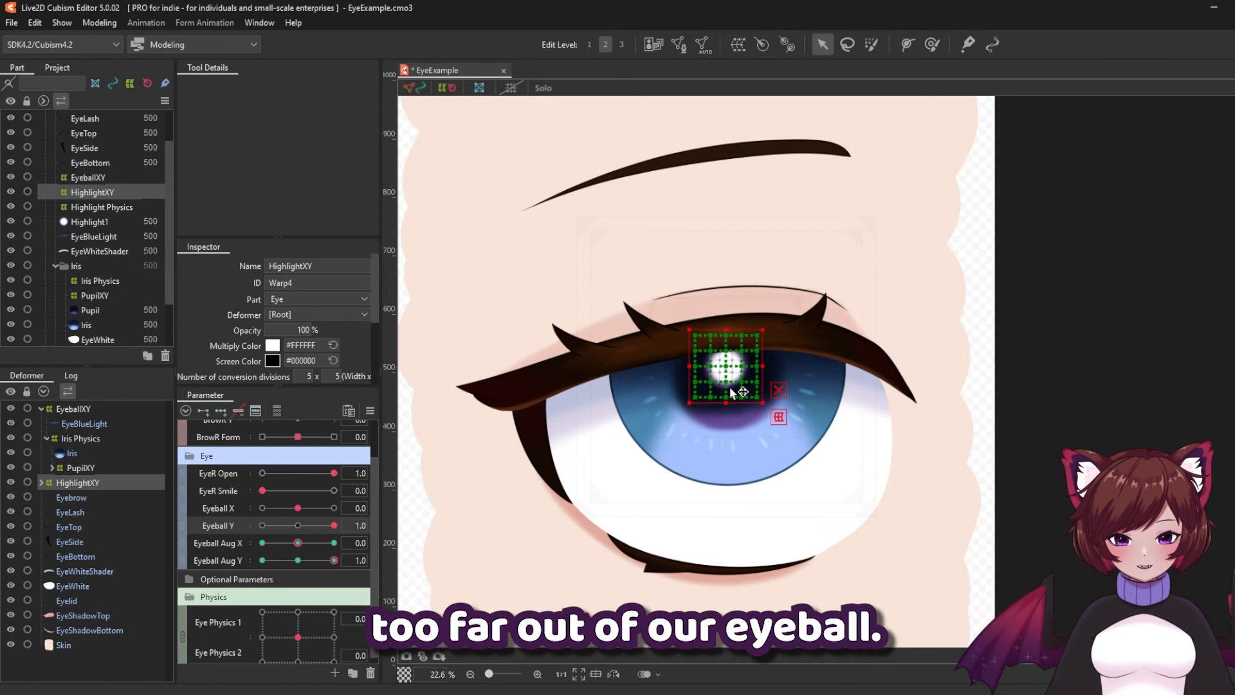
{"action": "key", "text": "Up"}
{"action": "key", "text": "Up"}
{"action": "key", "text": "Up"}
{"action": "key", "text": "Up"}
{"action": "key", "text": "Up"}
{"action": "key", "text": "Up"}
{"action": "key", "text": "Up"}
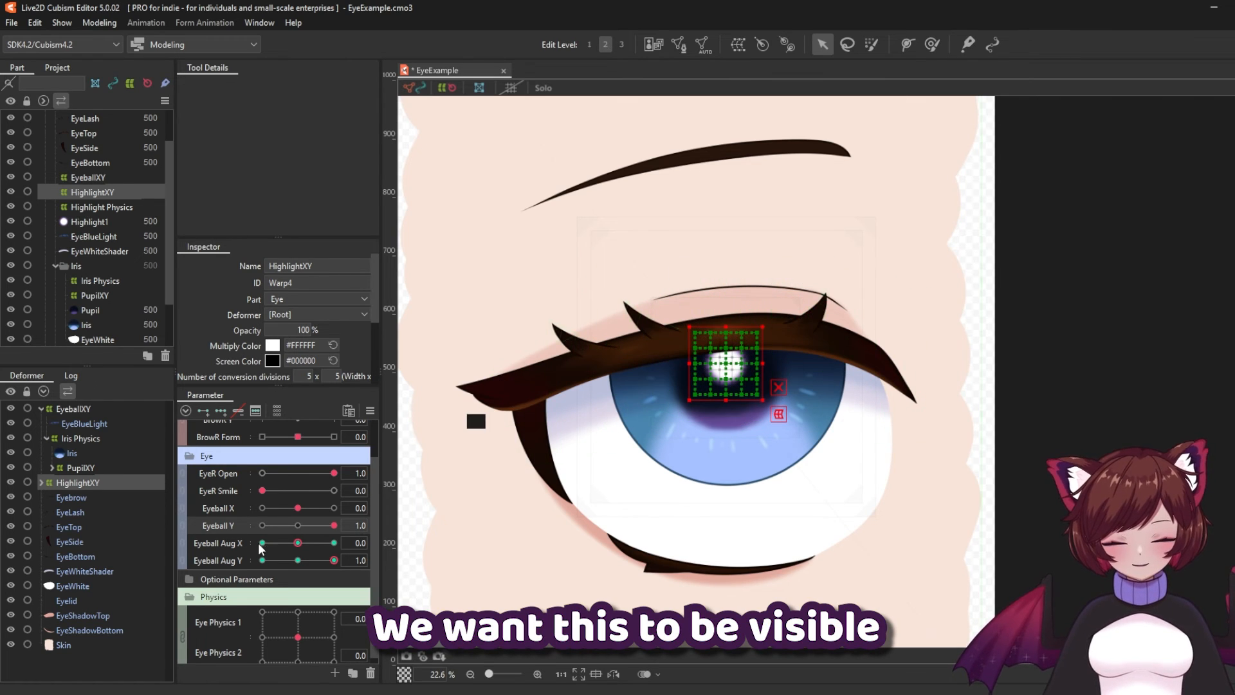
- With Eyeball Y and Eyeball Aug Y at -1, shift HighlightXY down onto the upper part of the lowered iris
{"action": "left_click_drag", "start_coordinate": [324, 527], "coordinate": [256, 542]}
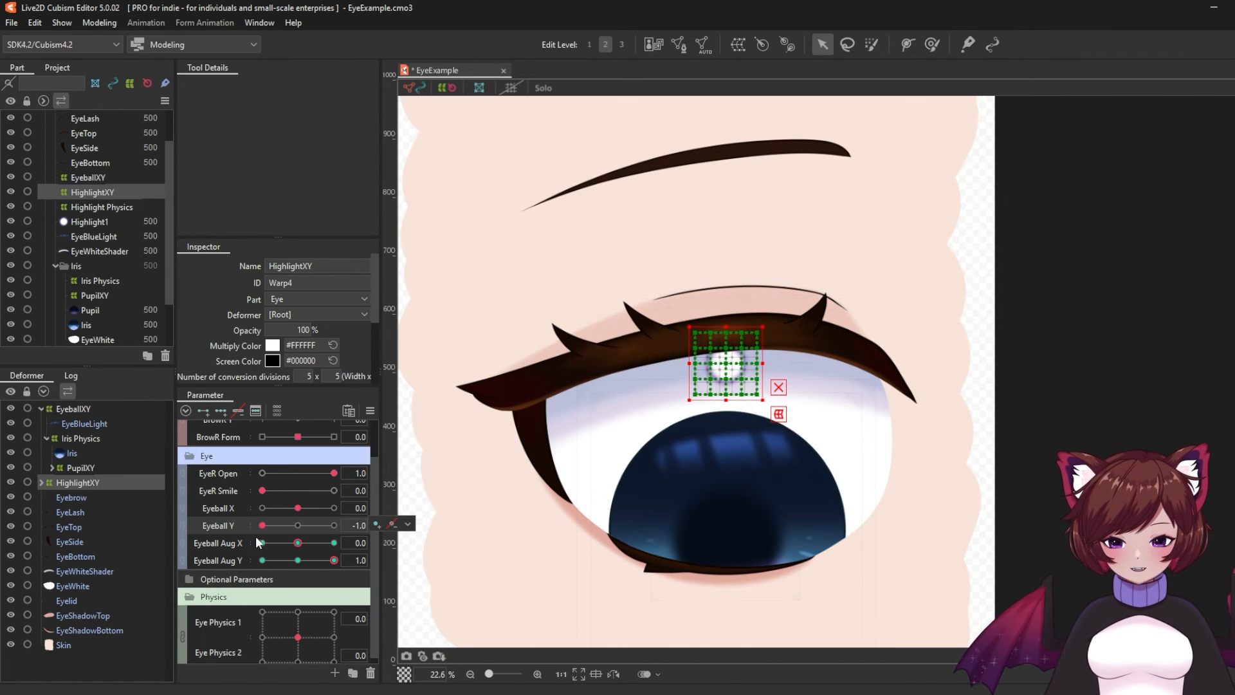
{"action": "left_click_drag", "start_coordinate": [321, 563], "coordinate": [238, 565]}
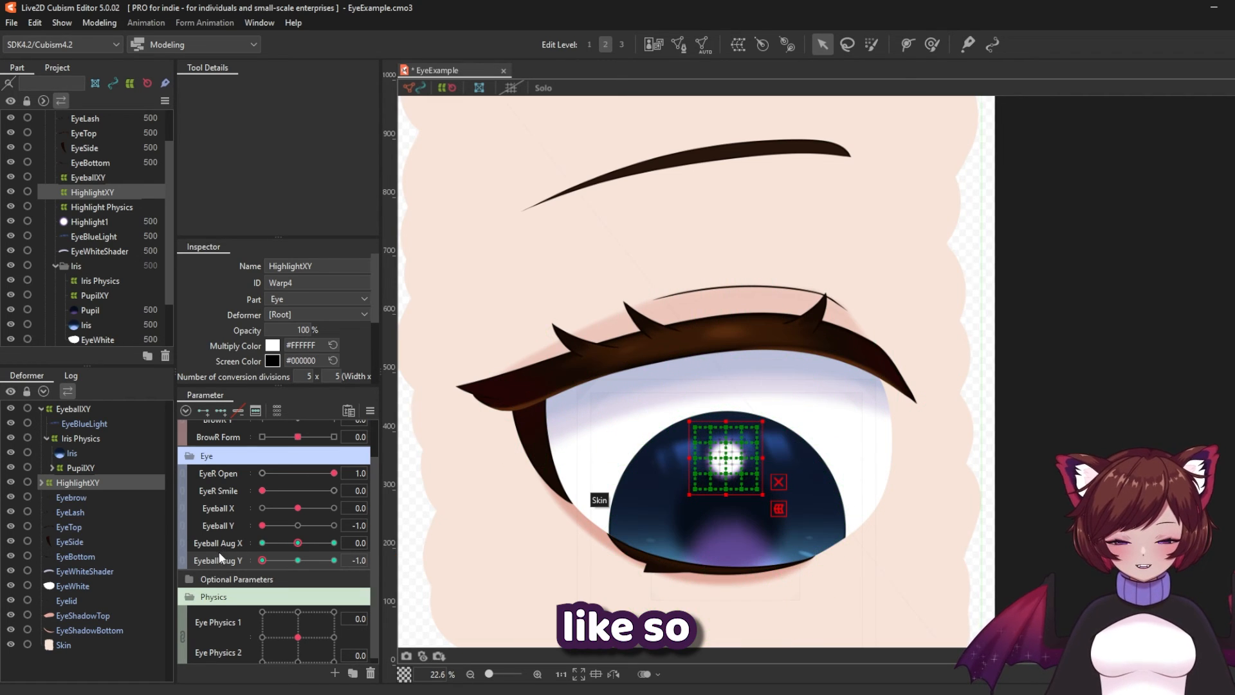
- Link Eyeball Aug X and Eyeball Aug Y and synthesize HighlightXY's corner keyforms, then deselect it
{"action": "left_click", "coordinate": [348, 410]}
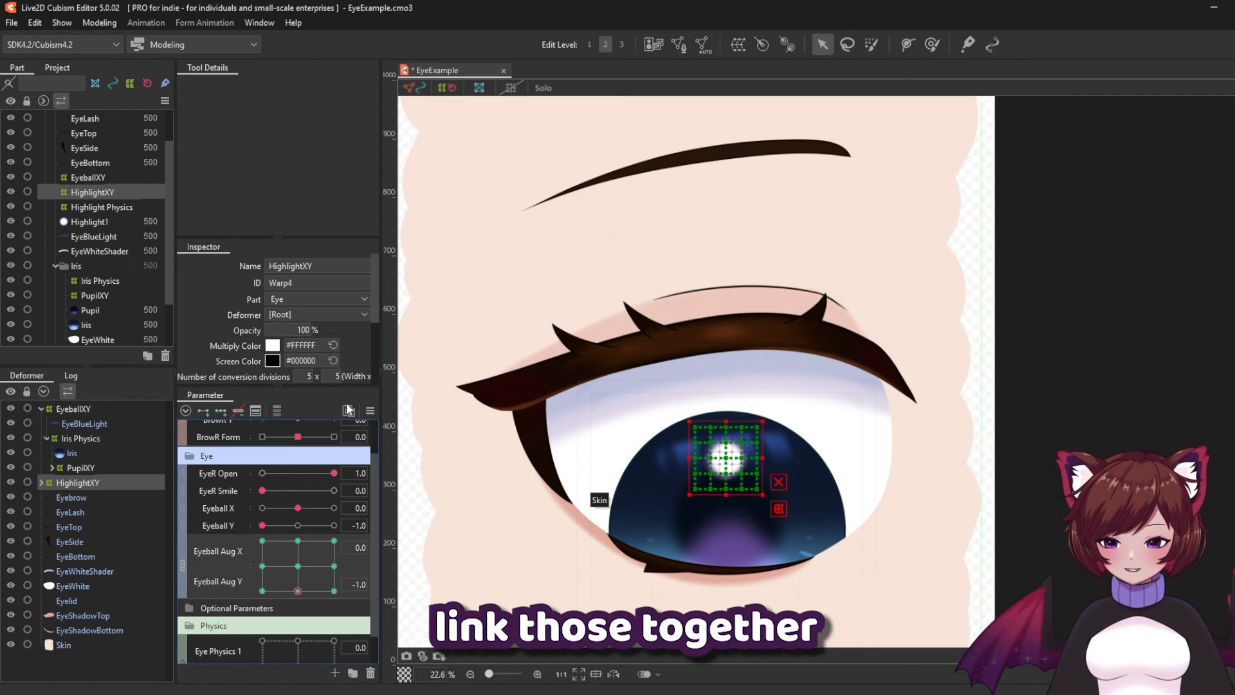
{"action": "left_click", "coordinate": [370, 410]}
{"action": "left_click", "coordinate": [461, 523]}
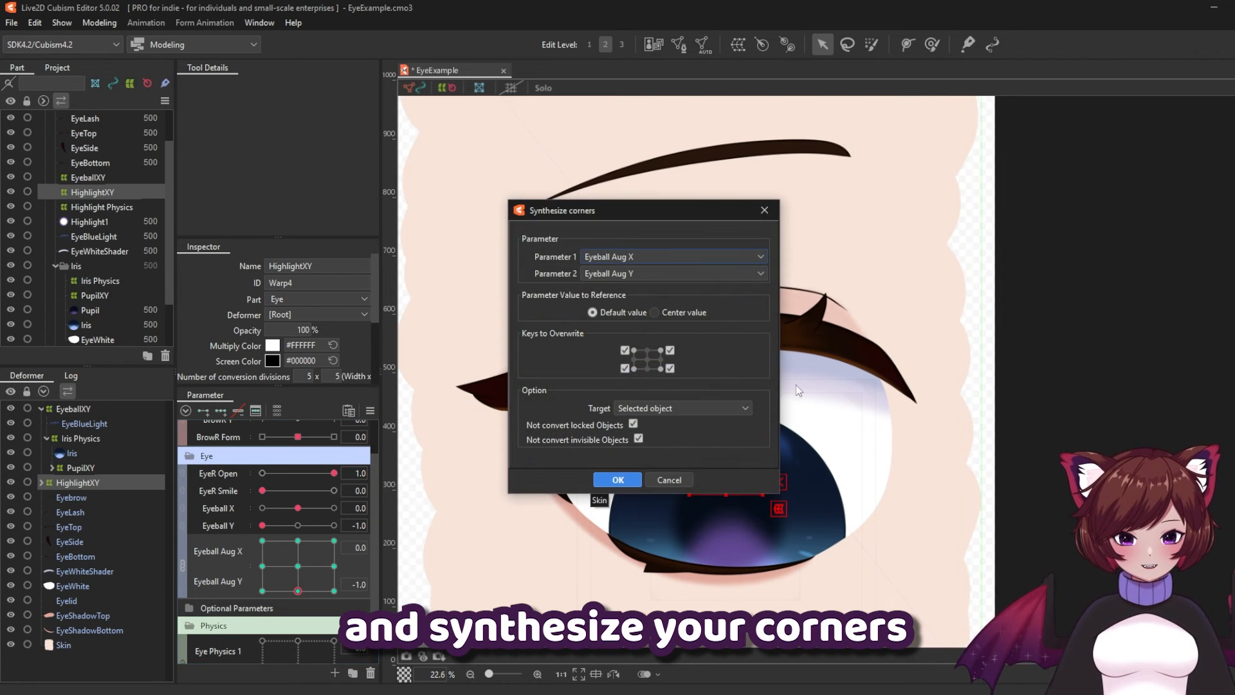
{"action": "left_click", "coordinate": [616, 480]}
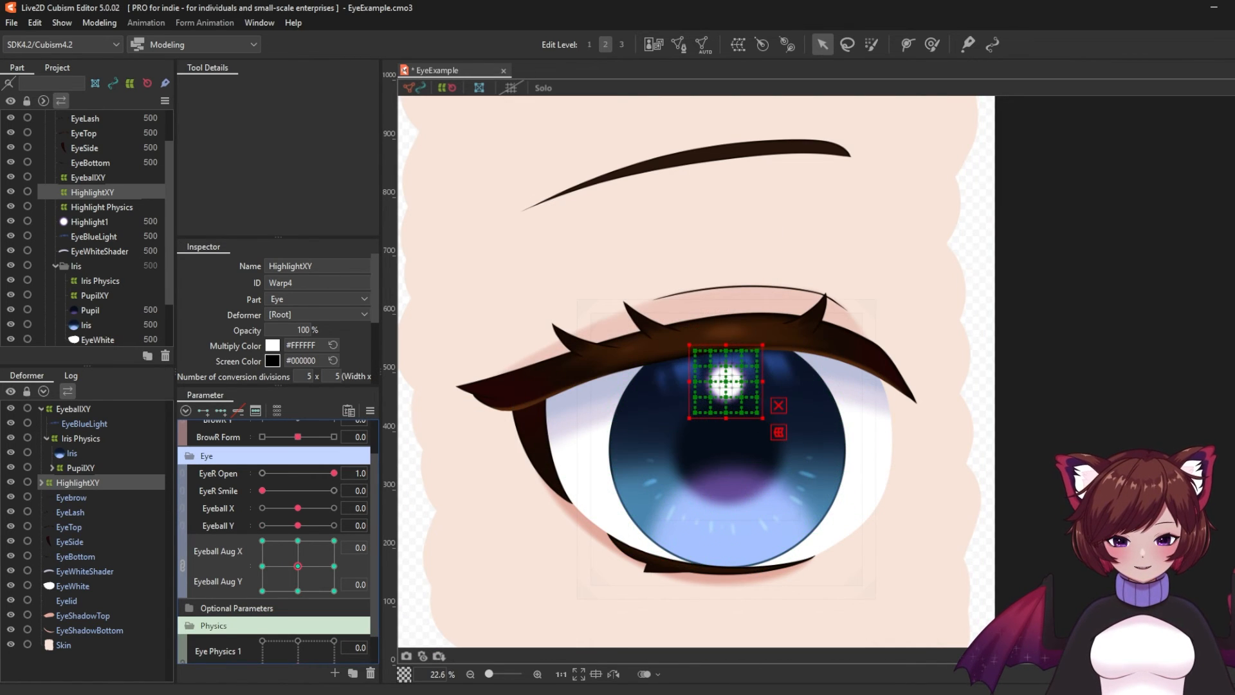
{"action": "left_click", "coordinate": [576, 574]}
{"action": "mouse_move", "coordinate": [298, 566]}
{"action": "left_mouse_down"}
{"action": "mouse_move", "coordinate": [300, 583]}
{"action": "mouse_move", "coordinate": [325, 569]}
{"action": "mouse_move", "coordinate": [297, 541]}
{"action": "mouse_move", "coordinate": [319, 565]}
{"action": "mouse_move", "coordinate": [298, 567]}
{"action": "left_mouse_up"}
- Open the physics settings and add a new physics group named "Eyeball X"
{"action": "left_click", "coordinate": [95, 21]}
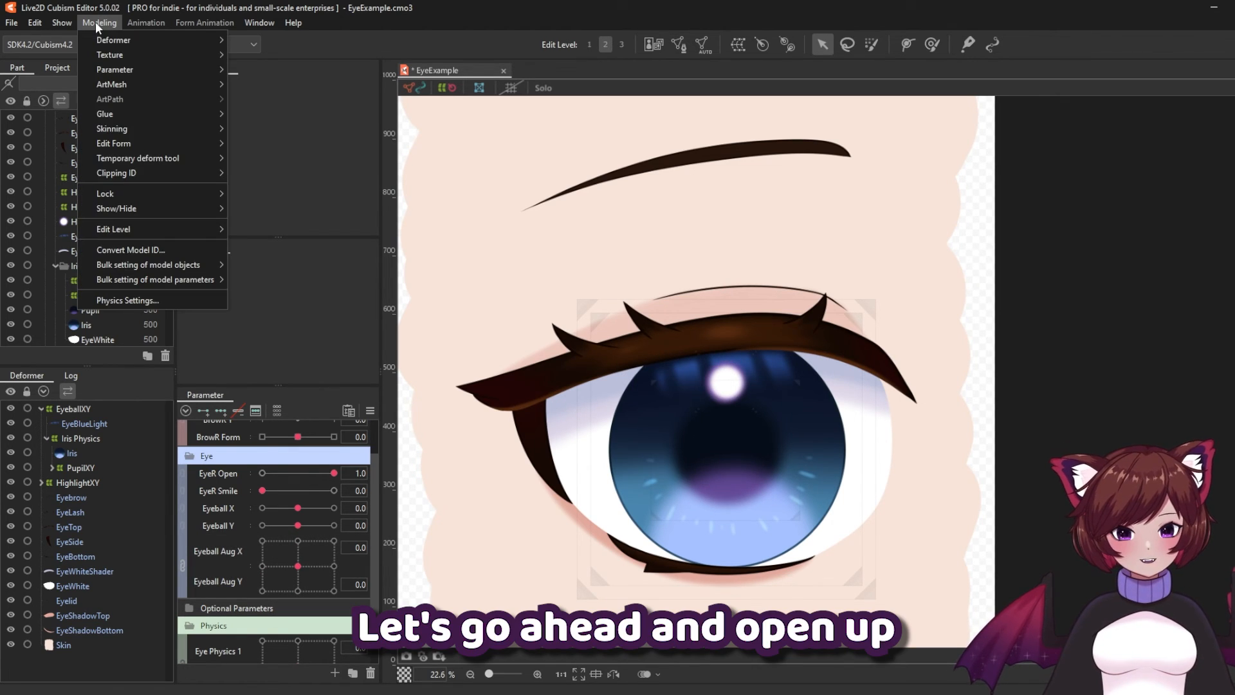
{"action": "left_click", "coordinate": [173, 300]}
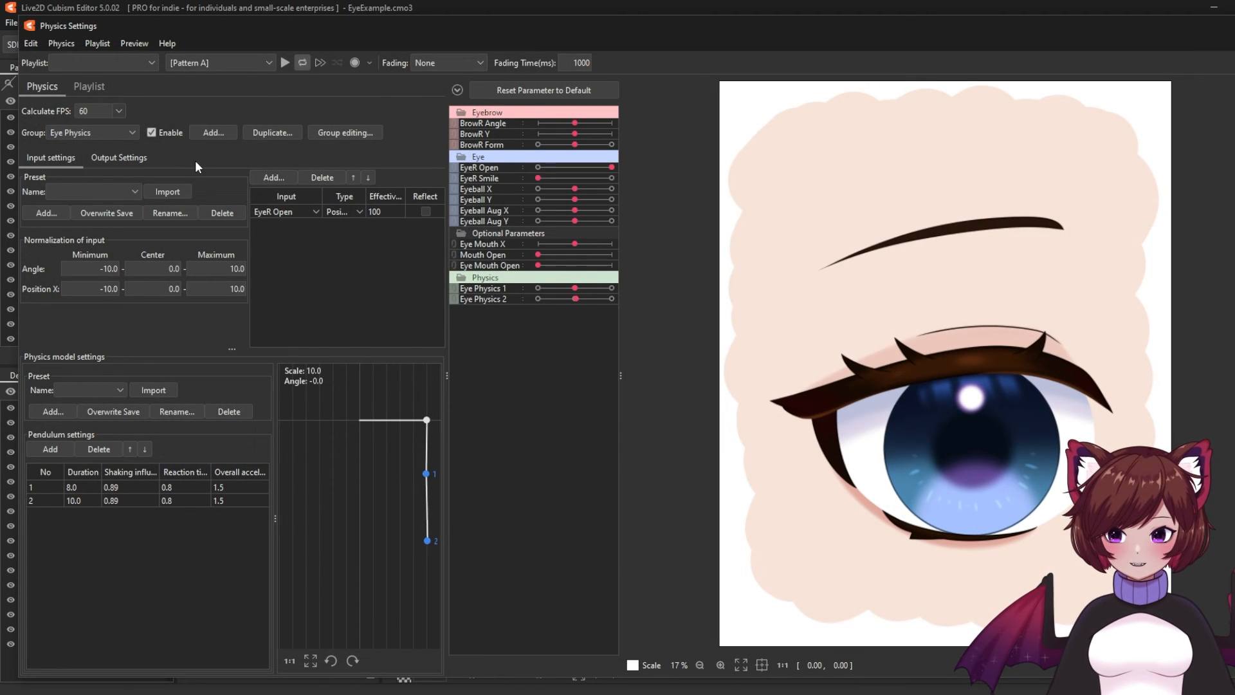
{"action": "left_click", "coordinate": [219, 134]}
{"action": "type", "text": "Eye"}
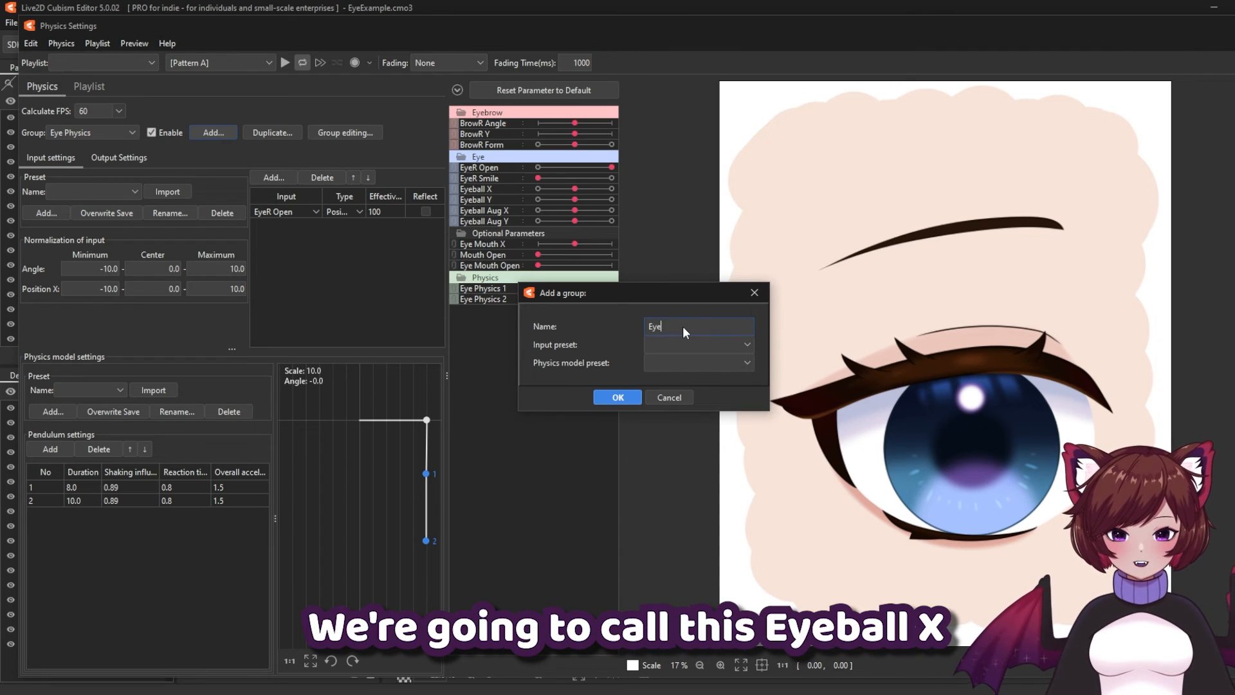
{"action": "type", "text": "ball X"}
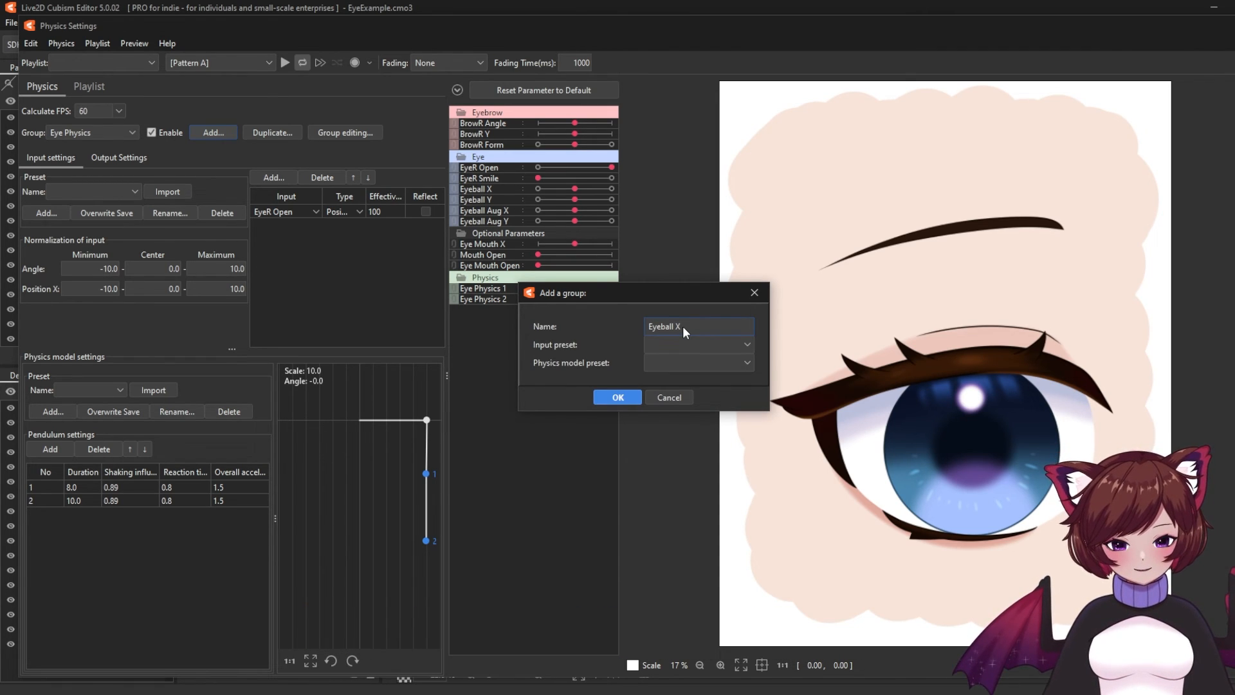
{"action": "left_click", "coordinate": [617, 398]}
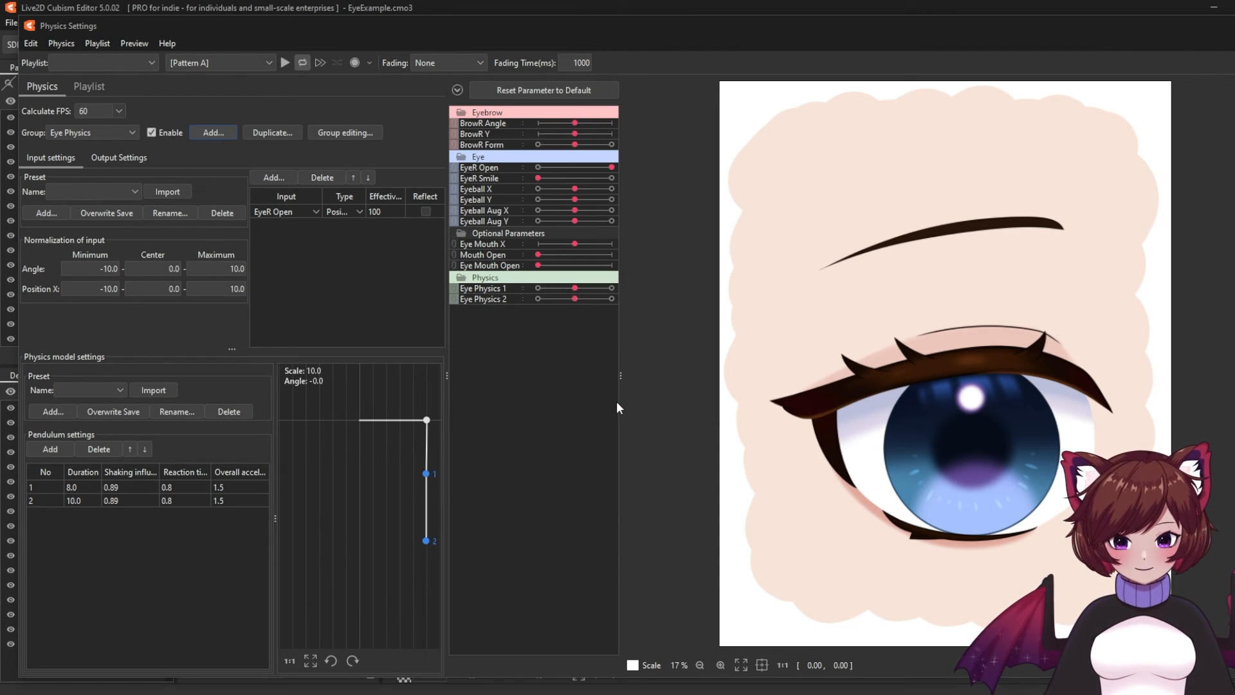
- Add the Eyeball X parameter as the group's input, with type Angle and effectiveness 100
{"action": "left_click", "coordinate": [272, 179]}
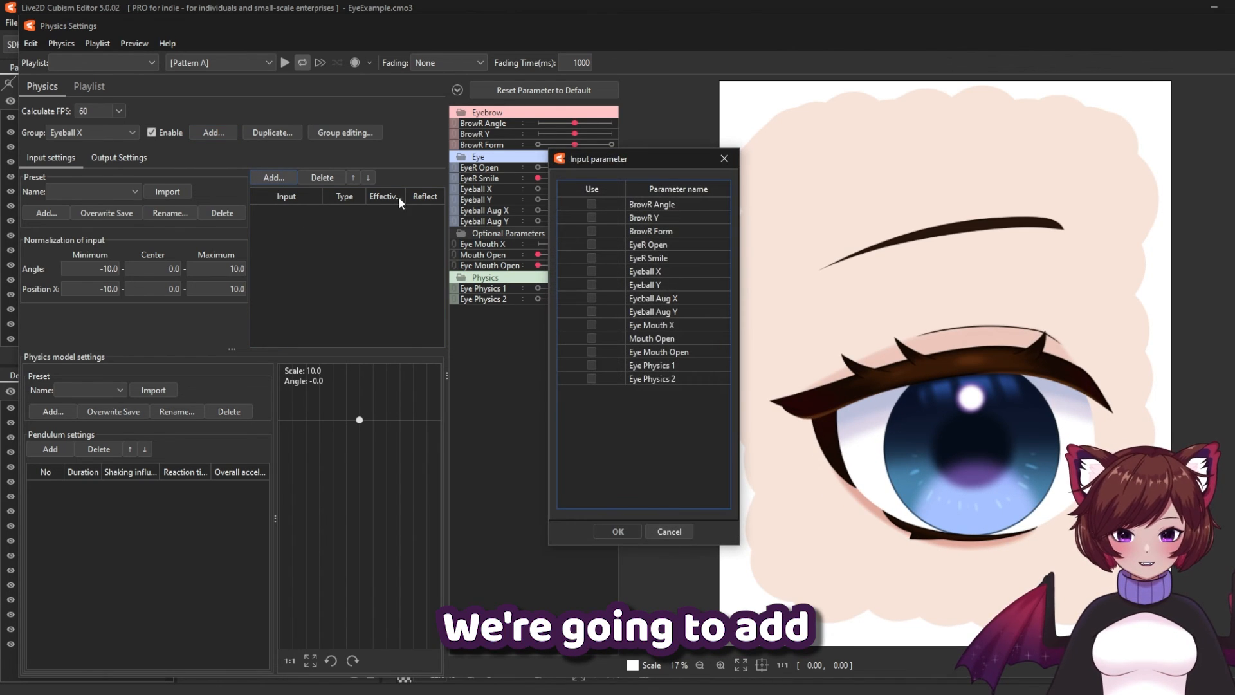
{"action": "left_click", "coordinate": [591, 271]}
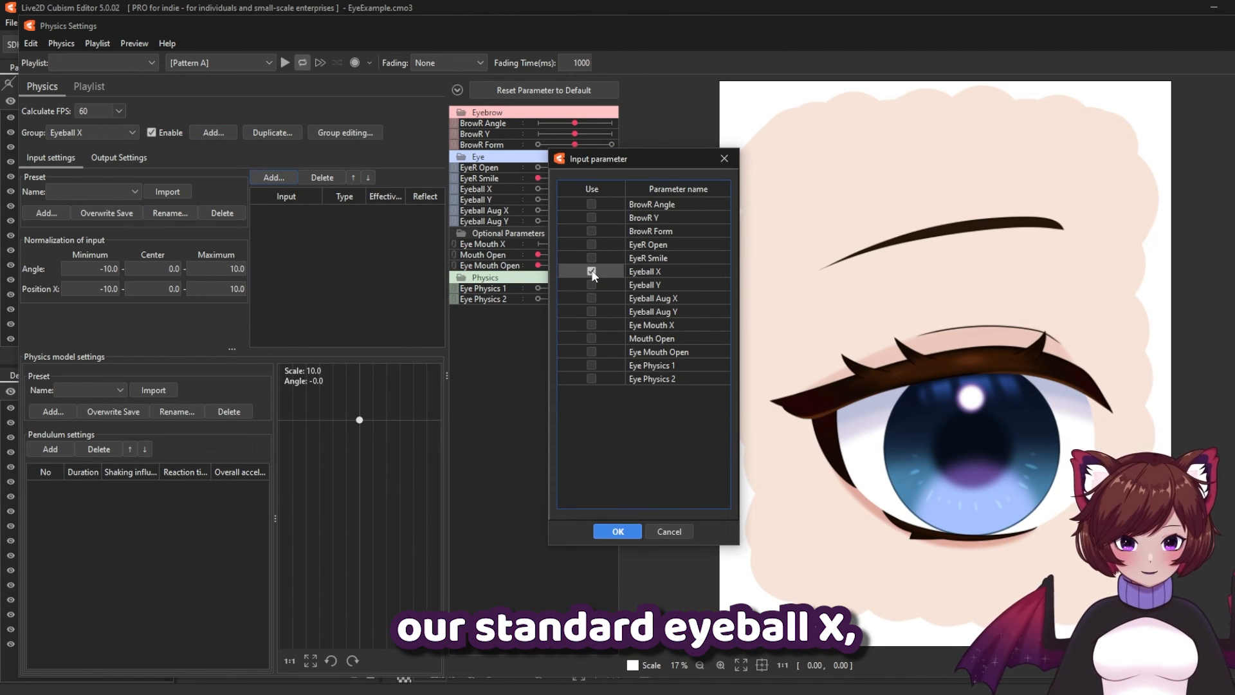
{"action": "left_click", "coordinate": [598, 533]}
{"action": "left_click", "coordinate": [355, 211]}
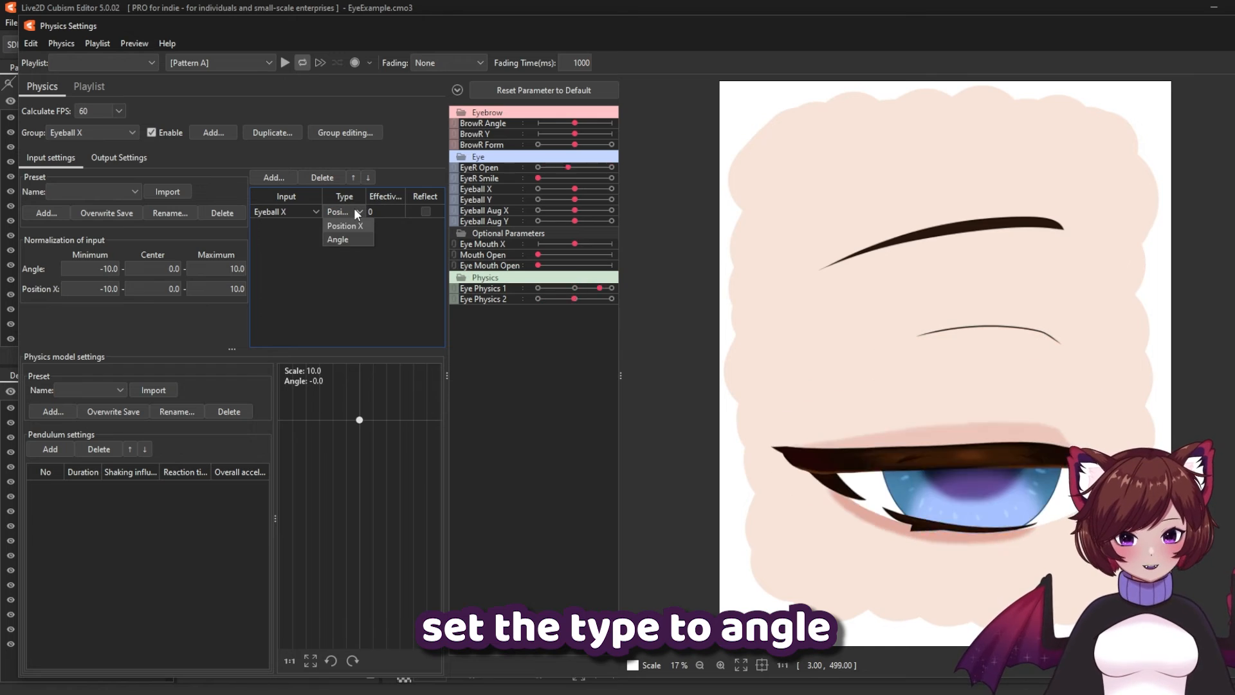
{"action": "left_click", "coordinate": [337, 237]}
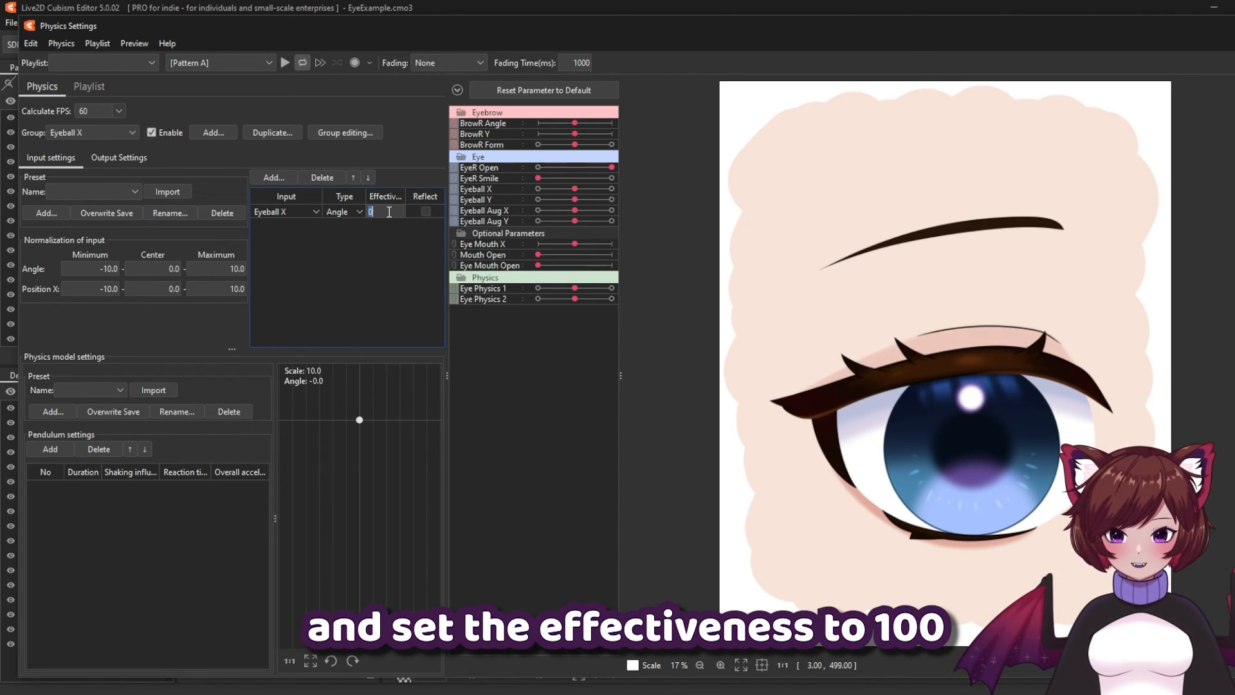
{"action": "left_click", "coordinate": [389, 212]}
{"action": "type", "text": "100"}
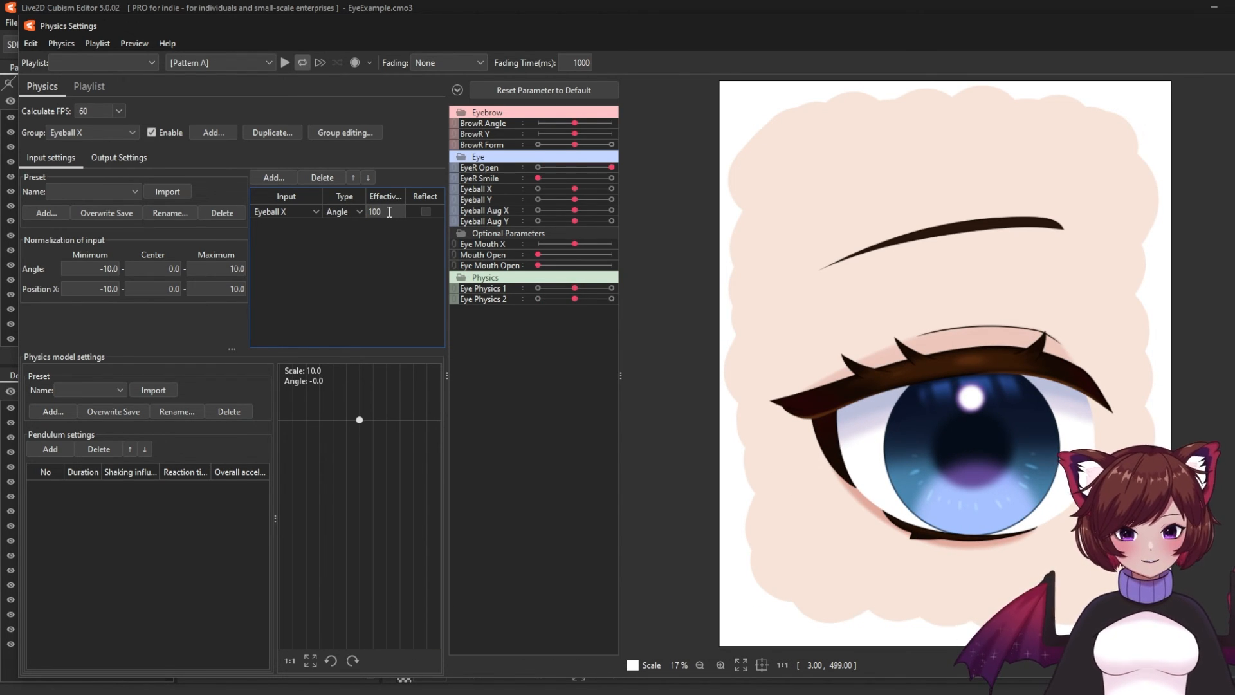
{"action": "key", "text": "Return"}
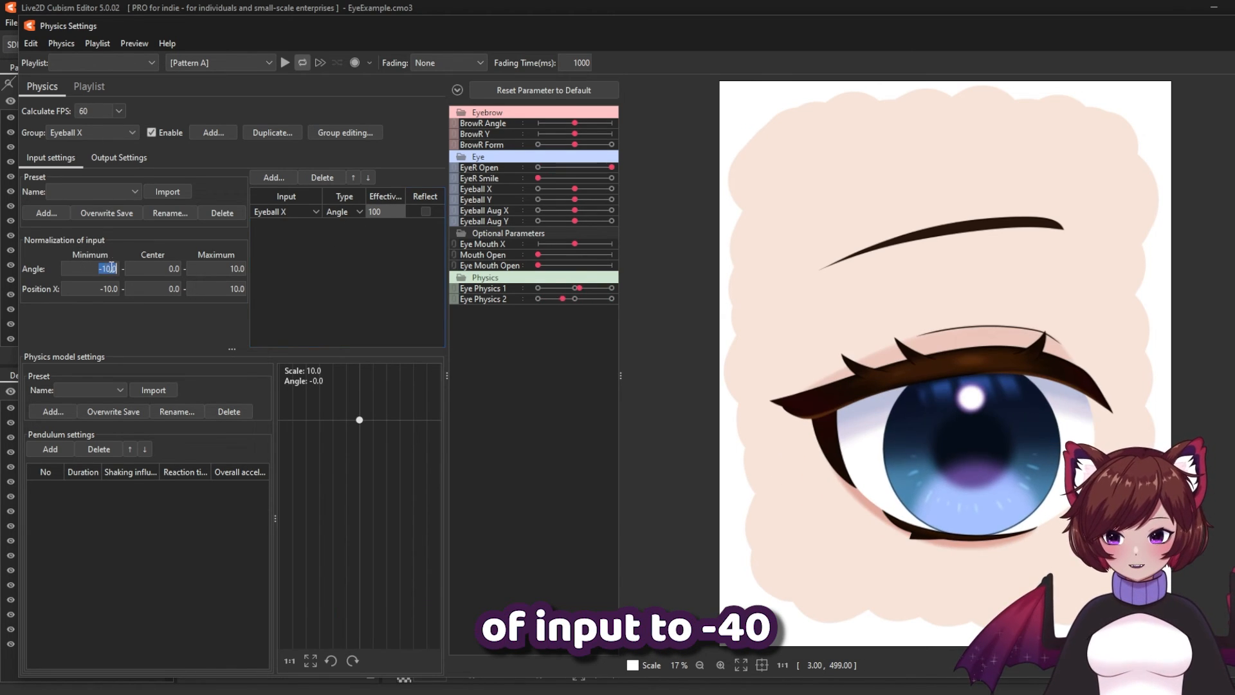
- Set the angle input normalization to a minimum of -40 and a maximum of 40
{"action": "type", "text": "-40"}
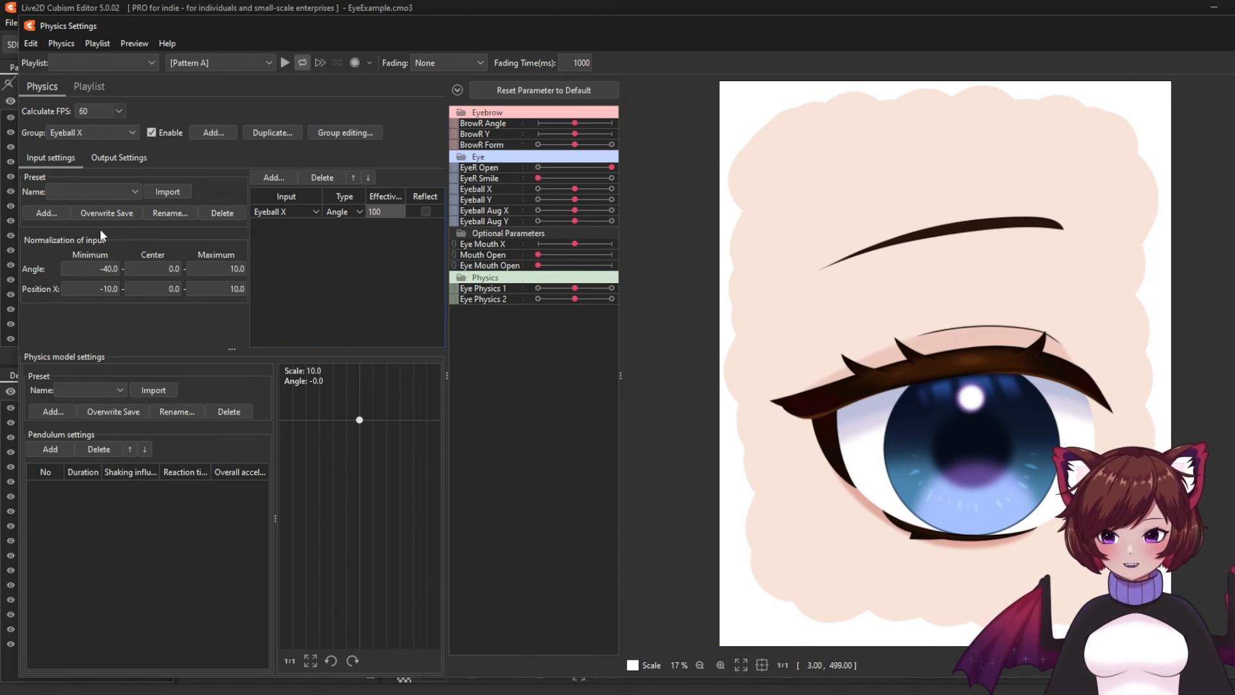
{"action": "key", "text": "Tab"}
{"action": "type", "text": "40"}
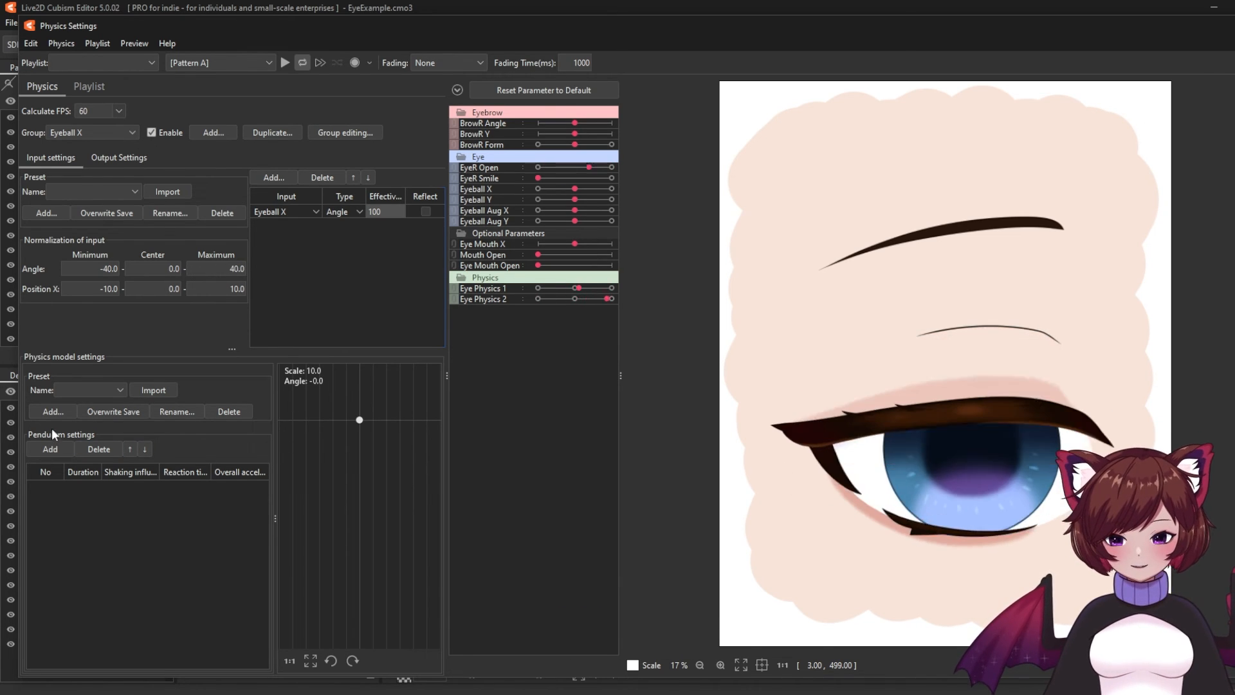
- Add one pendulum to the physics model of the Eyeball X group
{"action": "left_click", "coordinate": [54, 412]}
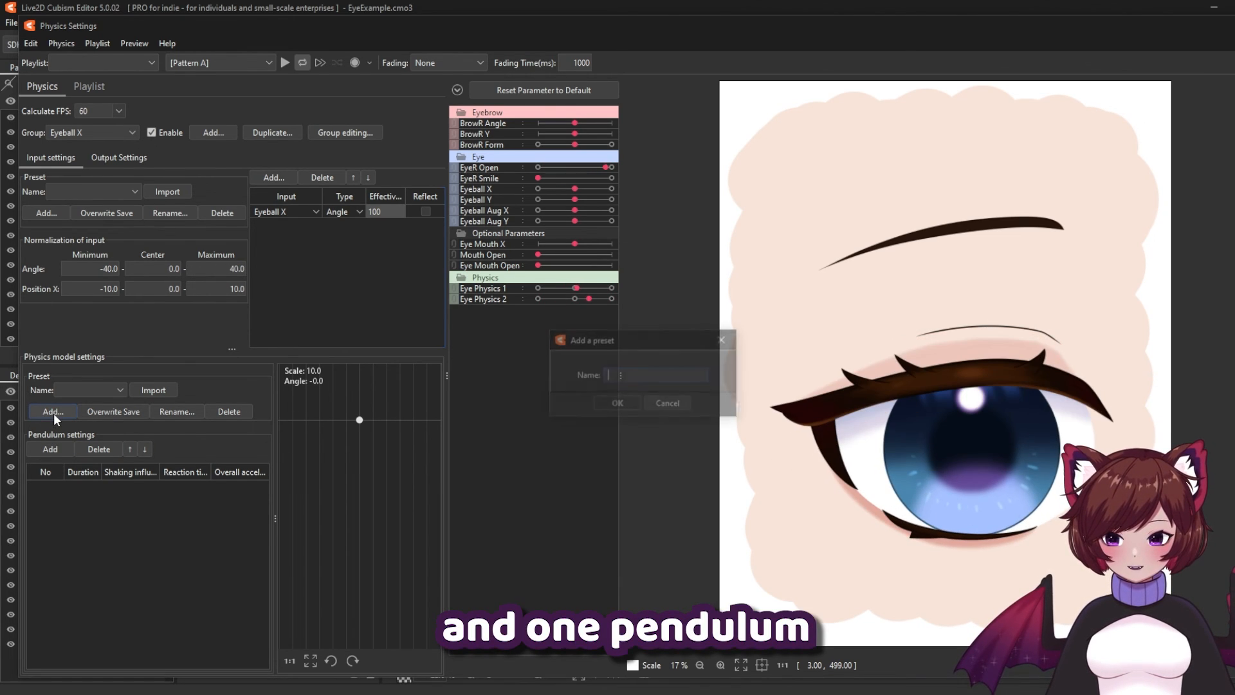
{"action": "left_click", "coordinate": [658, 406]}
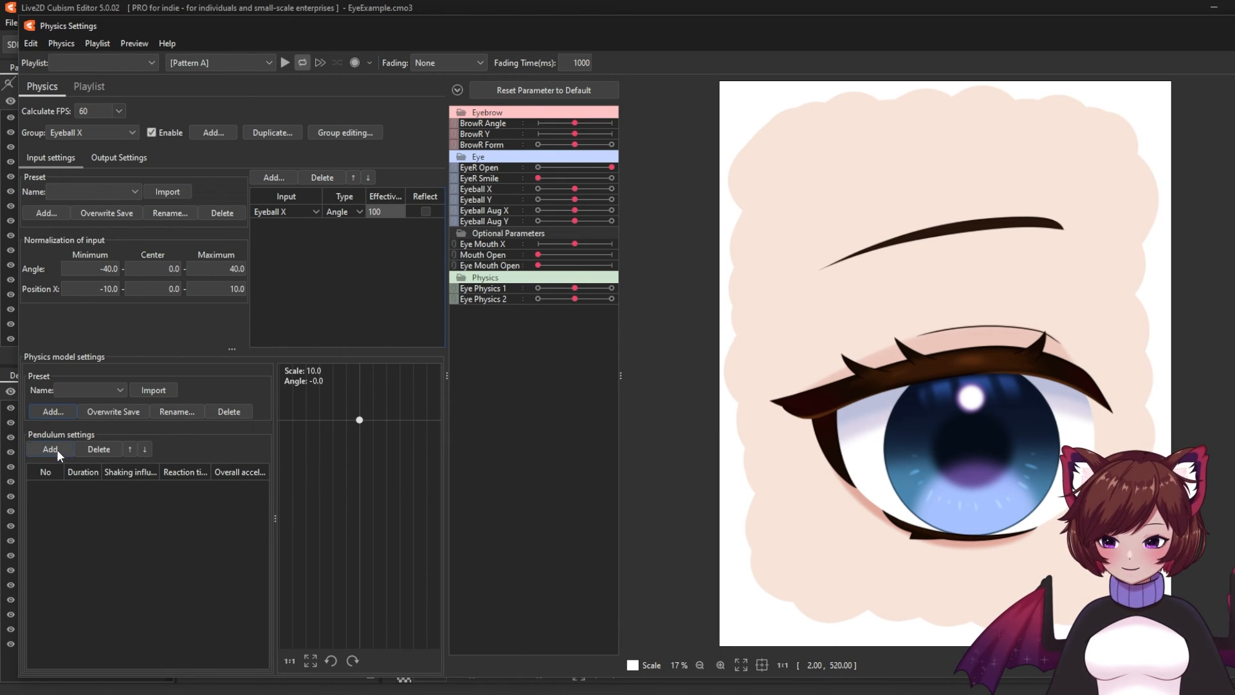
- Add Eyeball Aug X as the group's output parameter and test the physics by moving the eye in the preview
{"action": "left_click", "coordinate": [108, 166]}
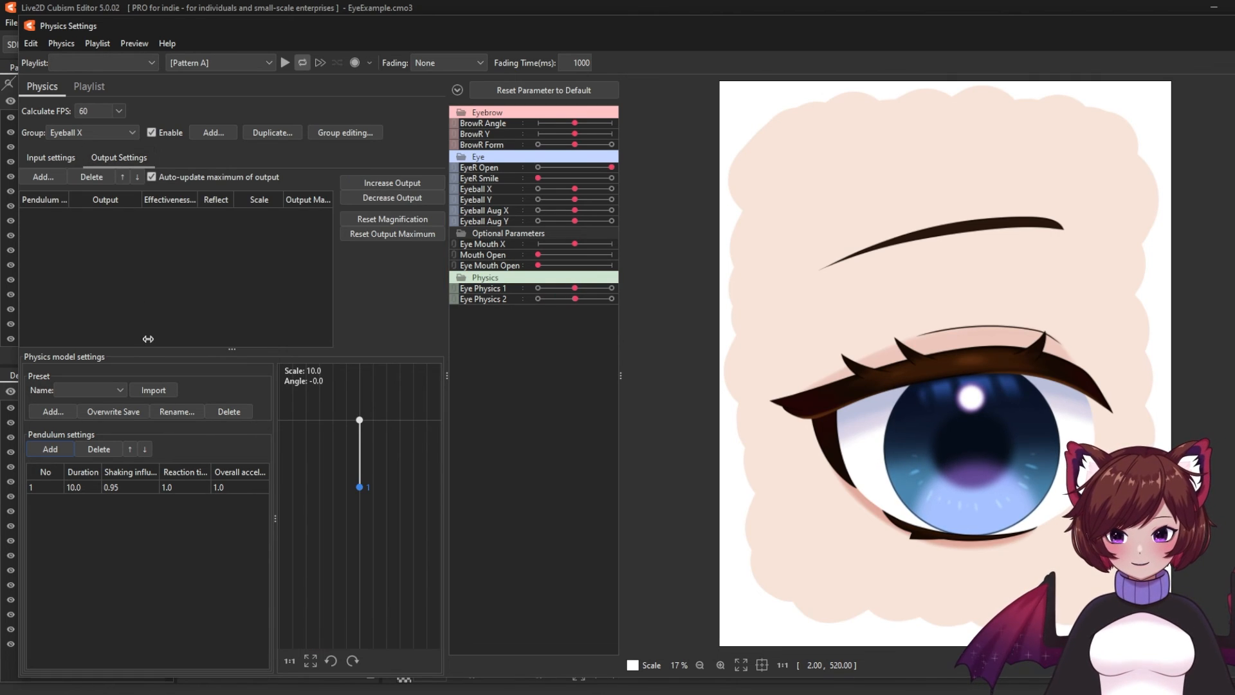
{"action": "left_click", "coordinate": [45, 179]}
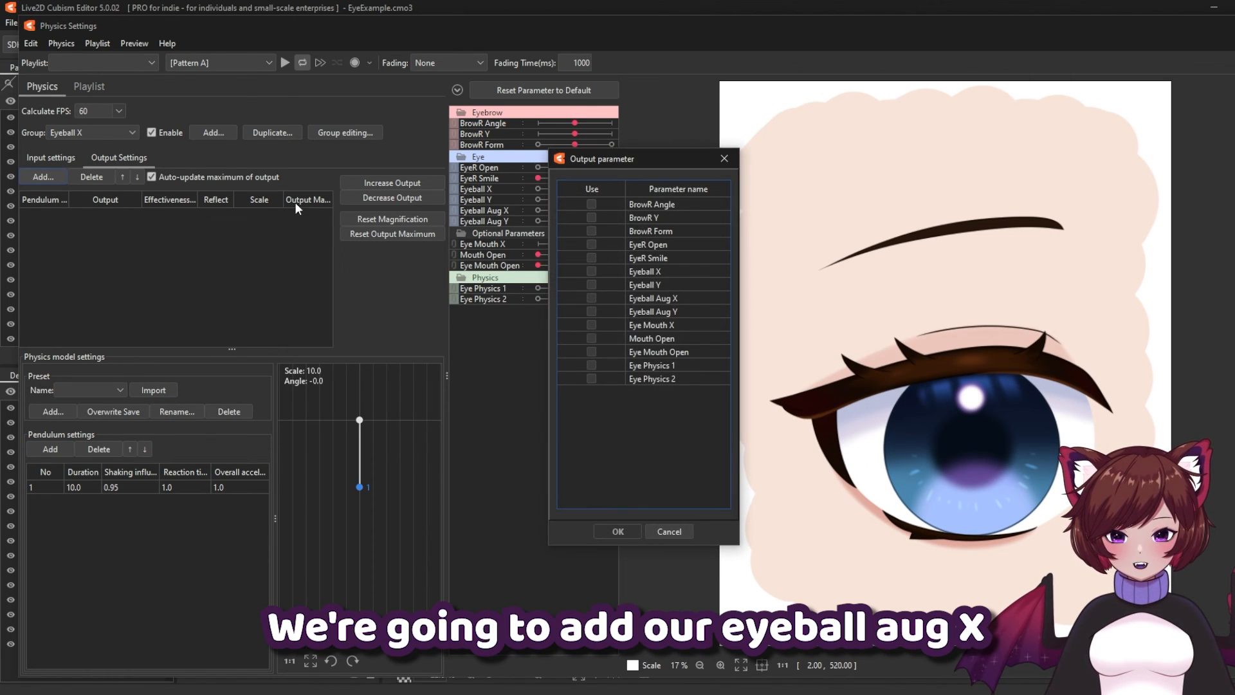
{"action": "left_click", "coordinate": [591, 297]}
{"action": "left_click", "coordinate": [622, 533]}
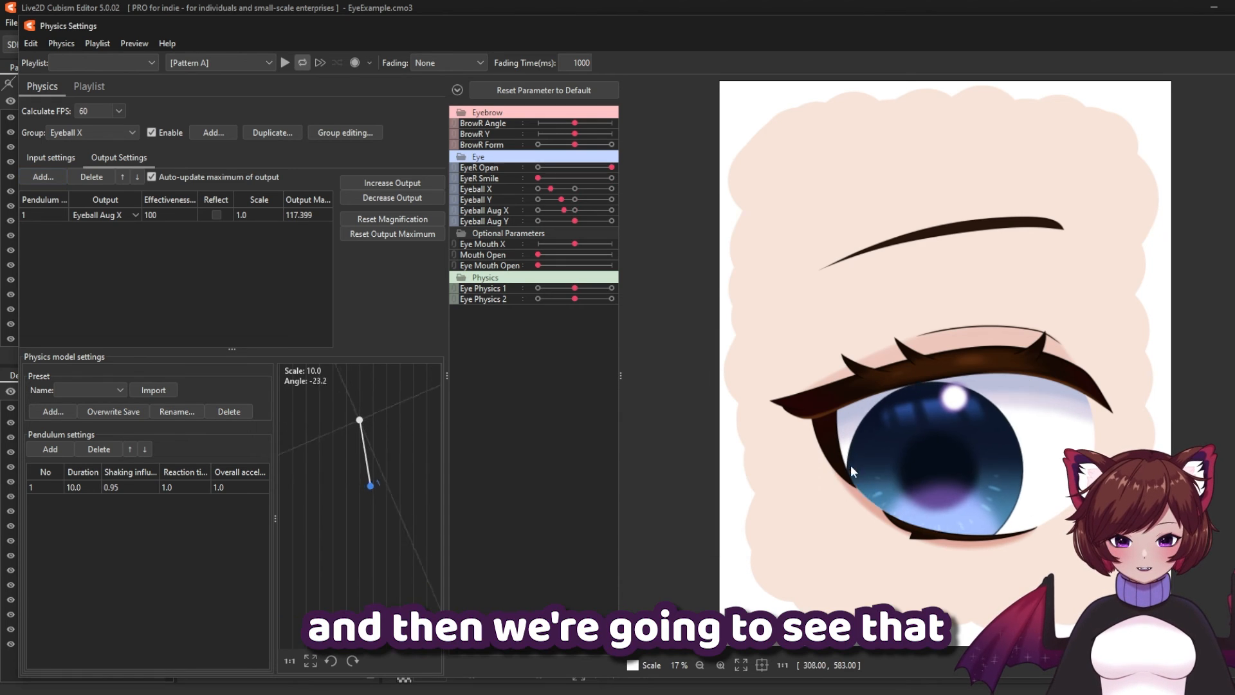
{"action": "left_click_drag", "start_coordinate": [720, 420], "coordinate": [645, 383]}
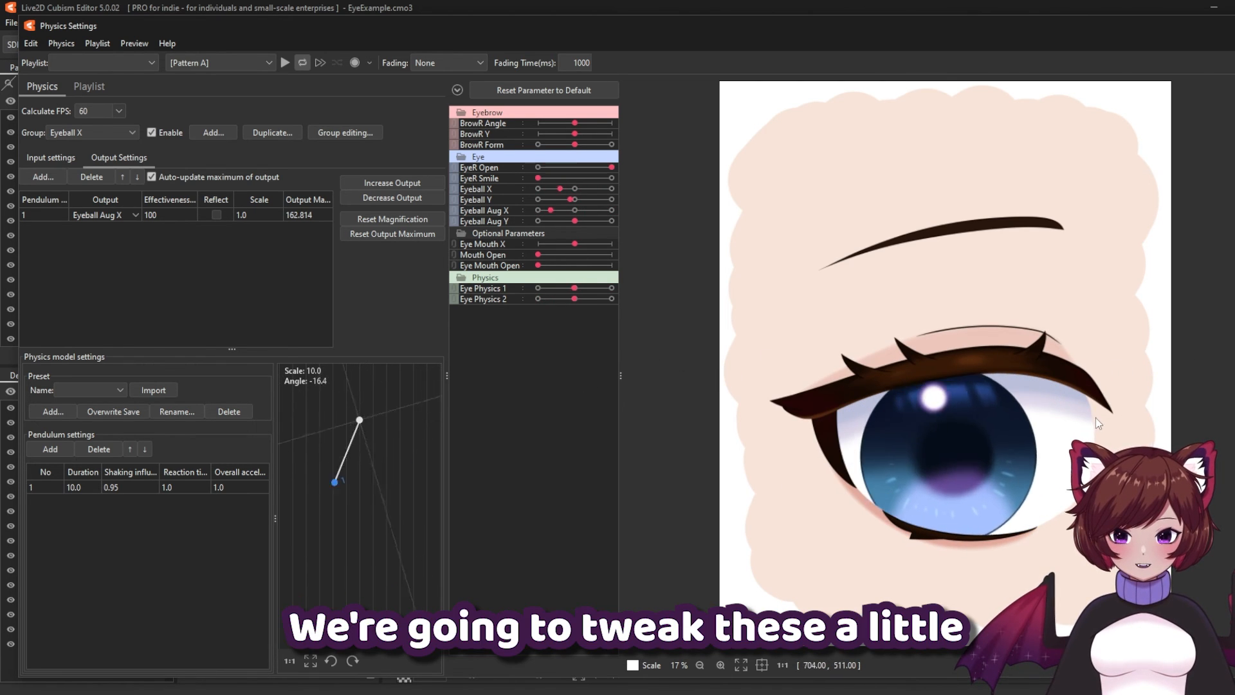
- Set the pendulum's shaking influence to 0.6 and test the eye's motion in the preview
{"action": "double_click", "coordinate": [133, 487]}
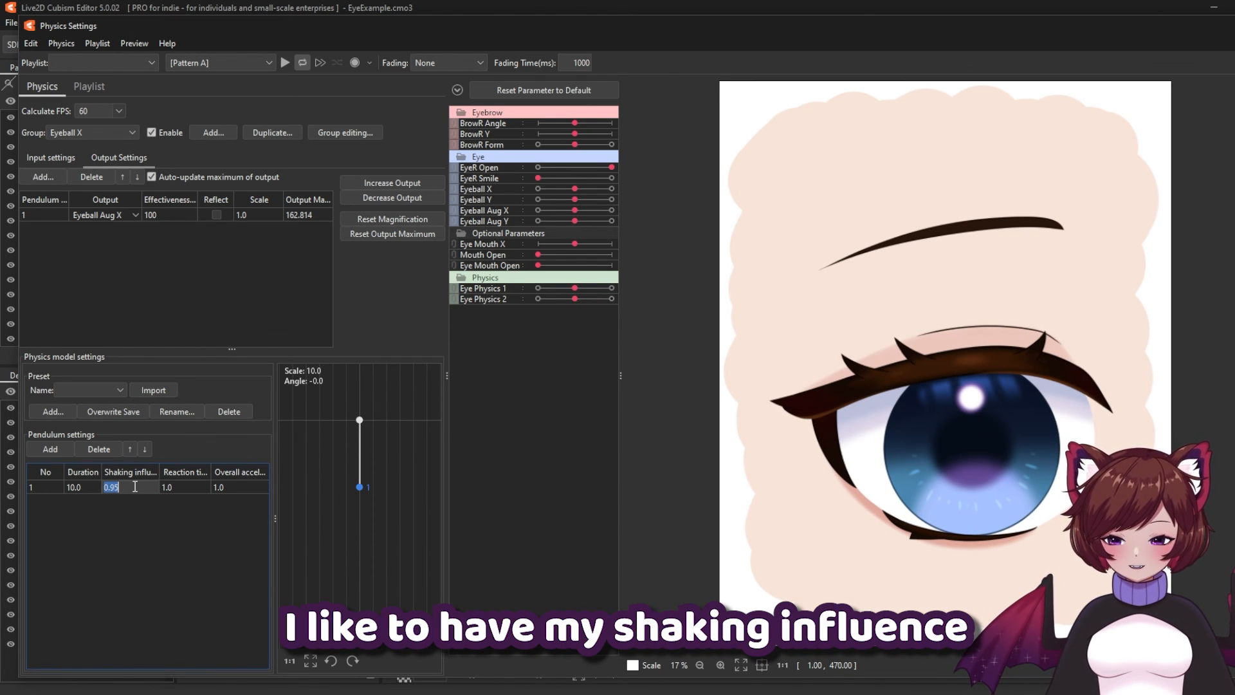
{"action": "type", "text": "0.6"}
{"action": "key", "text": "Return"}
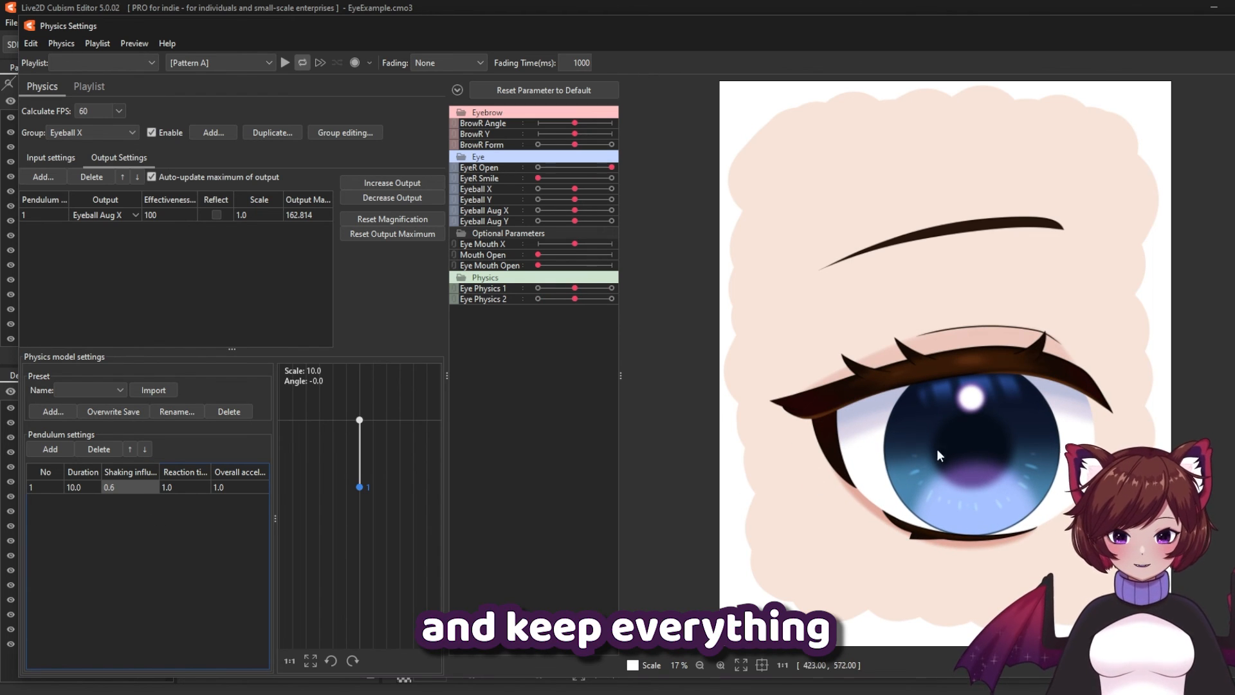
{"action": "left_click_drag", "start_coordinate": [938, 452], "coordinate": [959, 399]}
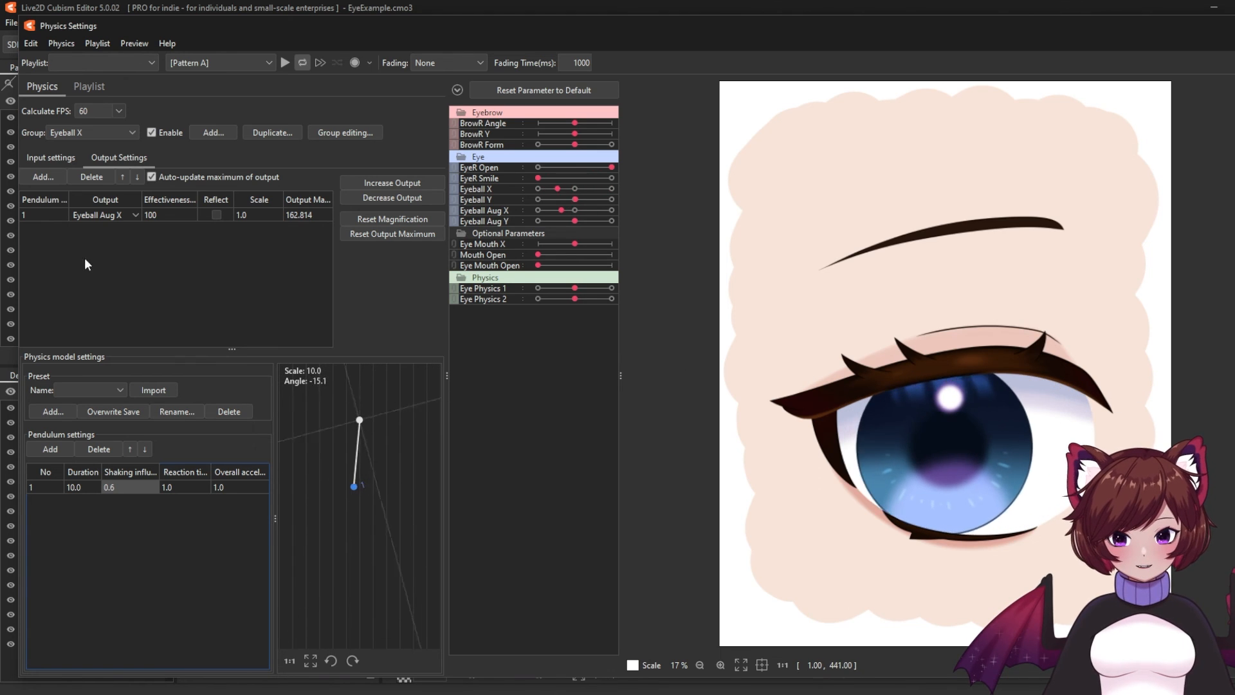
- Set the scale of the Eyeball Aug X output to 2 and test the eye's sideways motion
{"action": "double_click", "coordinate": [245, 217]}
{"action": "type", "text": "2"}
{"action": "key", "text": "Return"}
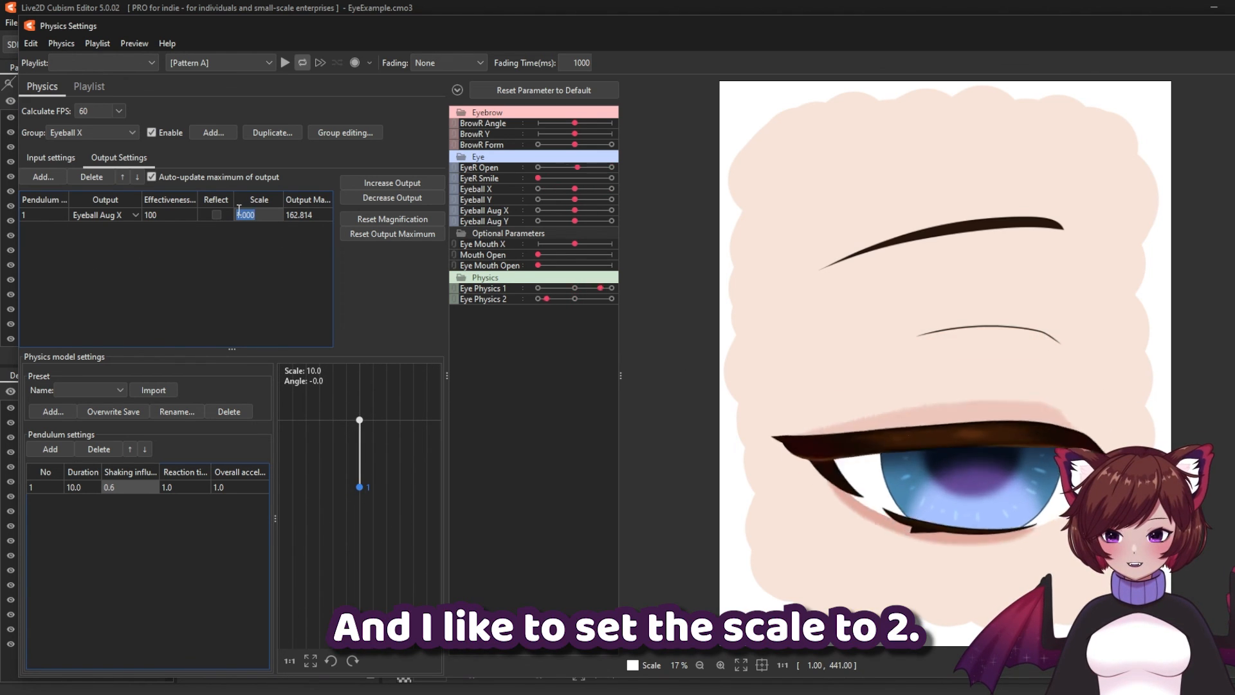
{"action": "left_click_drag", "start_coordinate": [943, 419], "coordinate": [790, 406]}
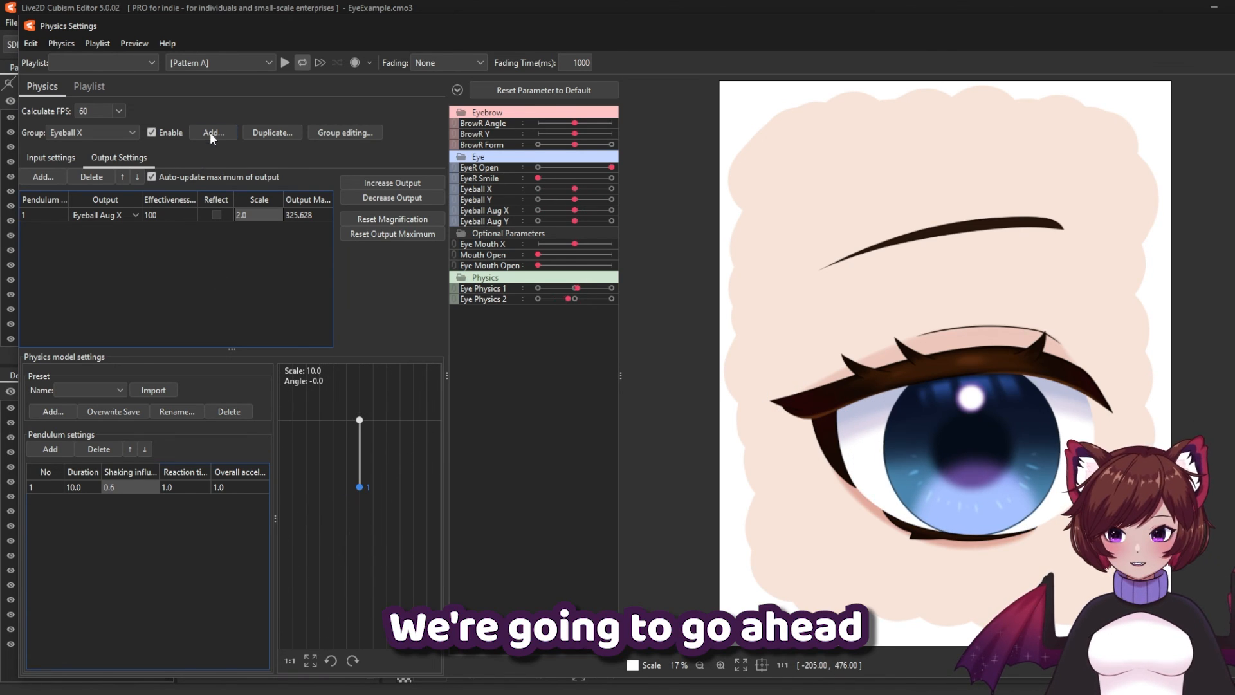
- Duplicate the Eyeball X physics group under the name "Eyeball Y"
{"action": "left_click", "coordinate": [273, 133]}
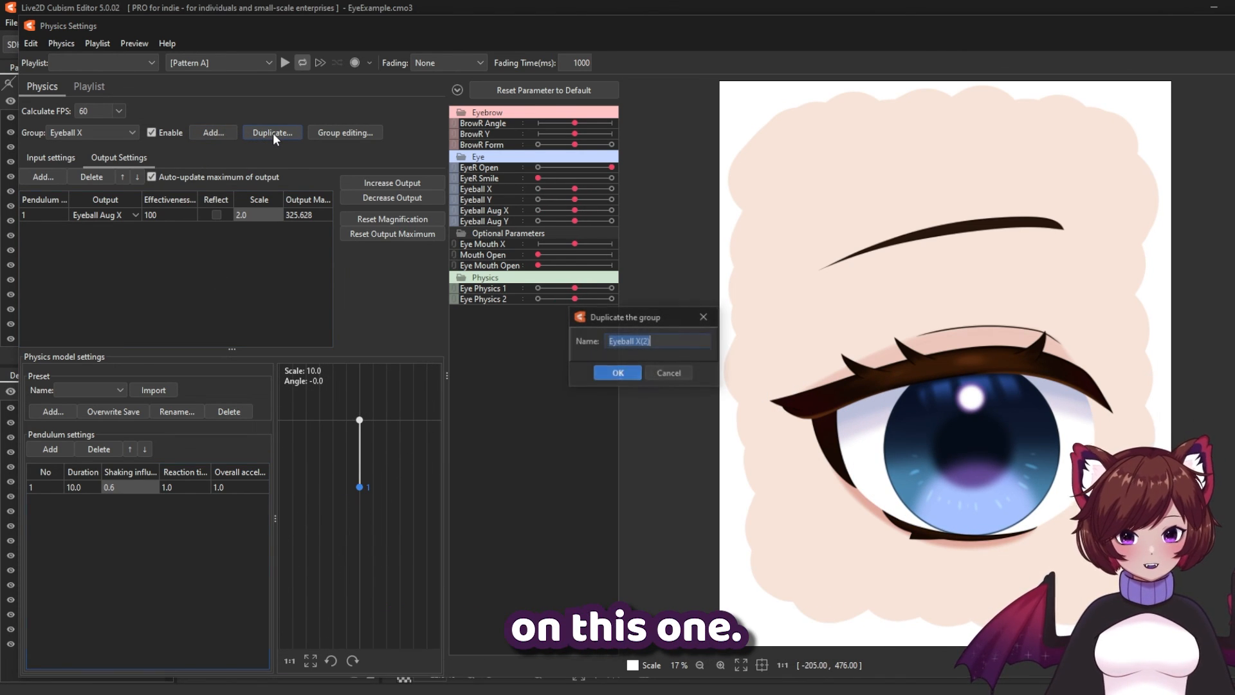
{"action": "left_click_drag", "start_coordinate": [670, 342], "coordinate": [638, 342]}
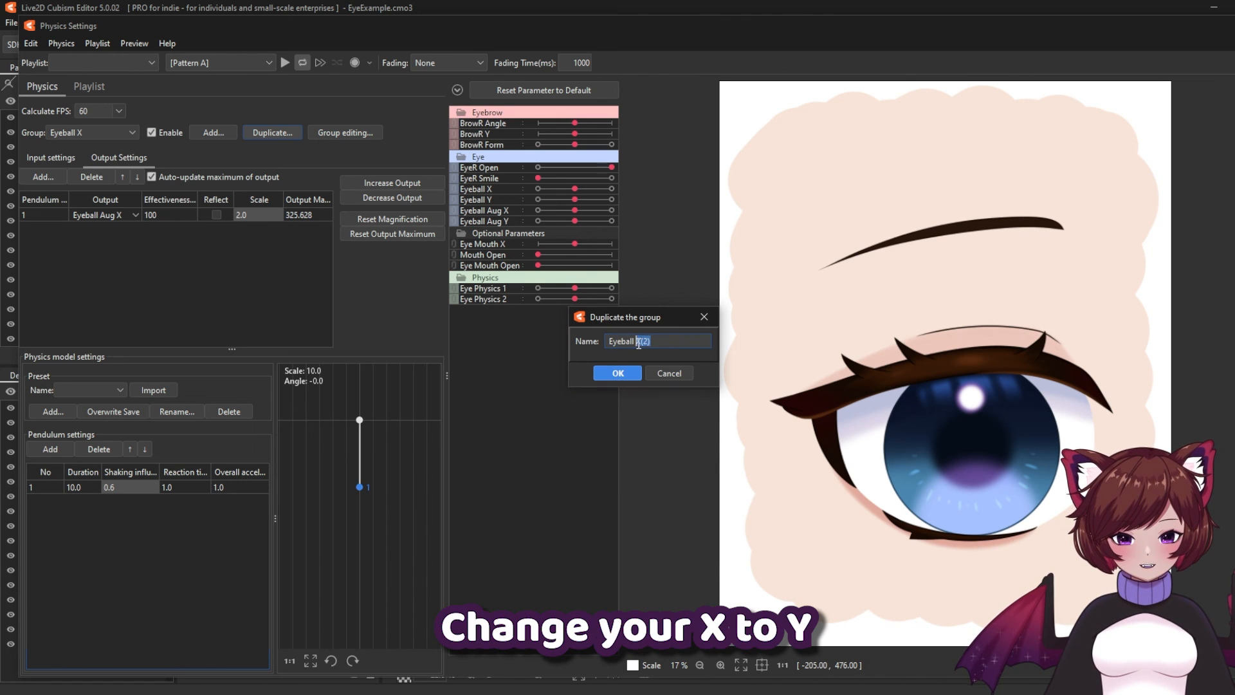
{"action": "left_click", "coordinate": [619, 374]}
- Change the input parameter of the Eyeball Y group to Eyeball Y
{"action": "left_click", "coordinate": [45, 155]}
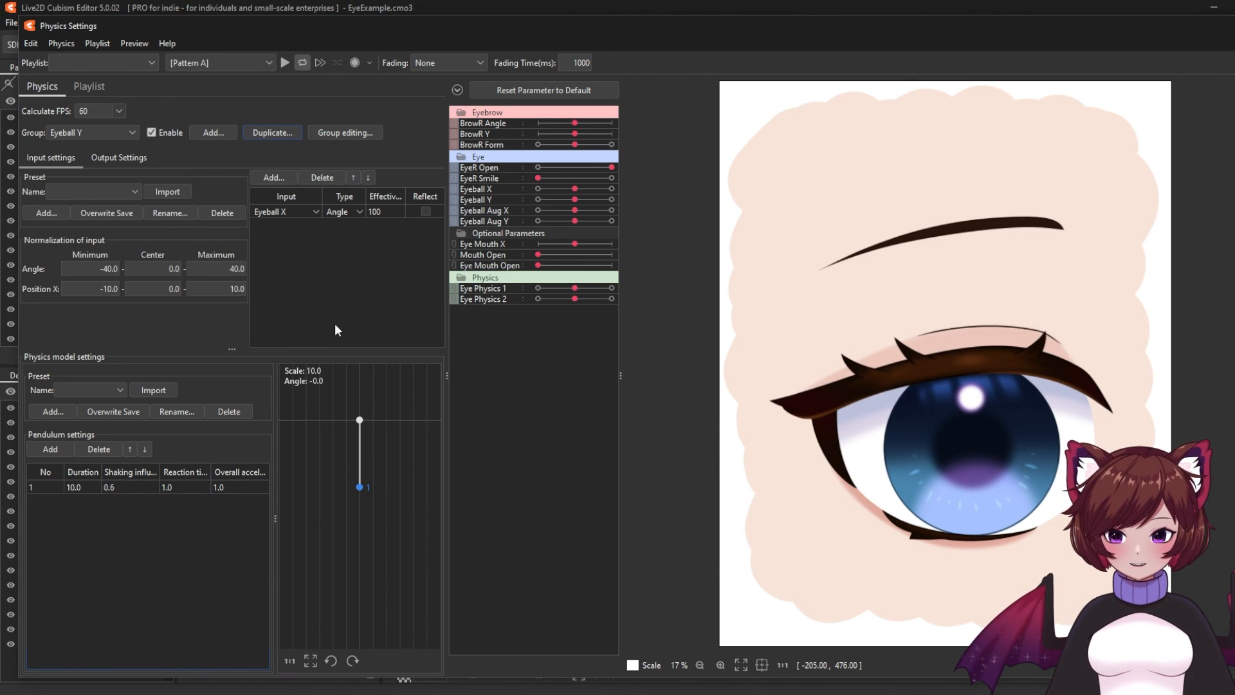
{"action": "left_click", "coordinate": [304, 213]}
{"action": "left_click", "coordinate": [289, 286]}
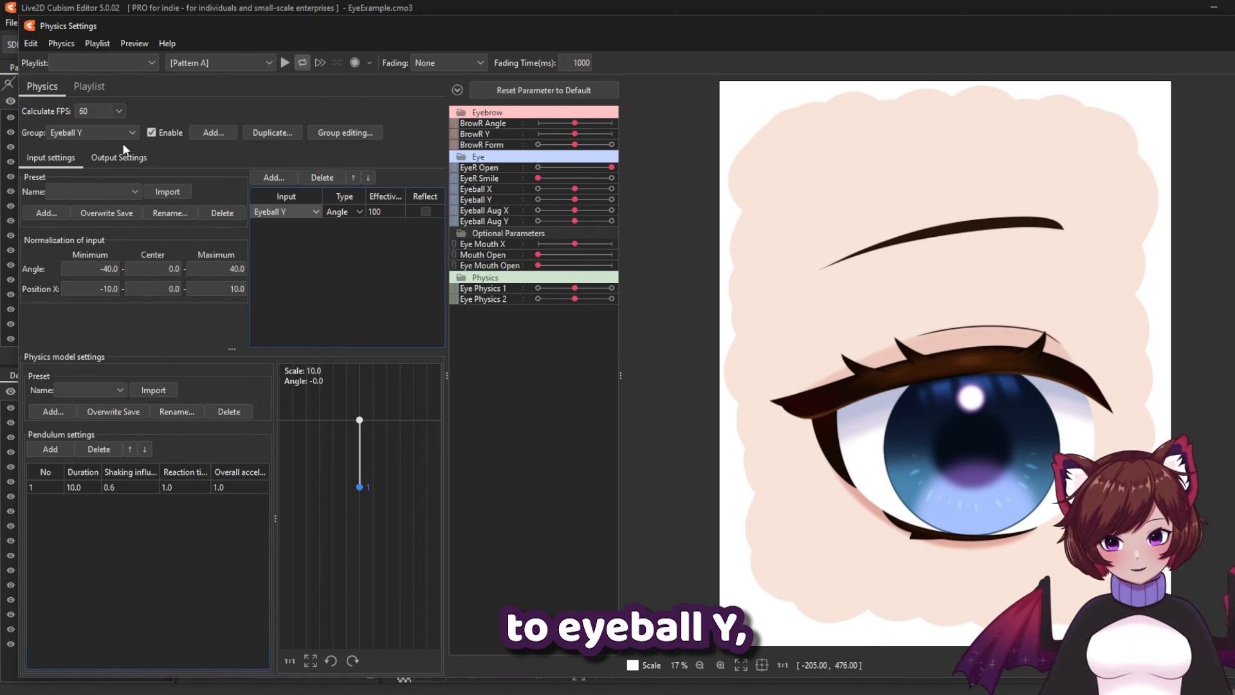
- Change the Eyeball Y group's output parameter to Eyeball Aug Y and test the eye's motion in both directions
{"action": "left_click", "coordinate": [110, 156]}
{"action": "left_click", "coordinate": [115, 212]}
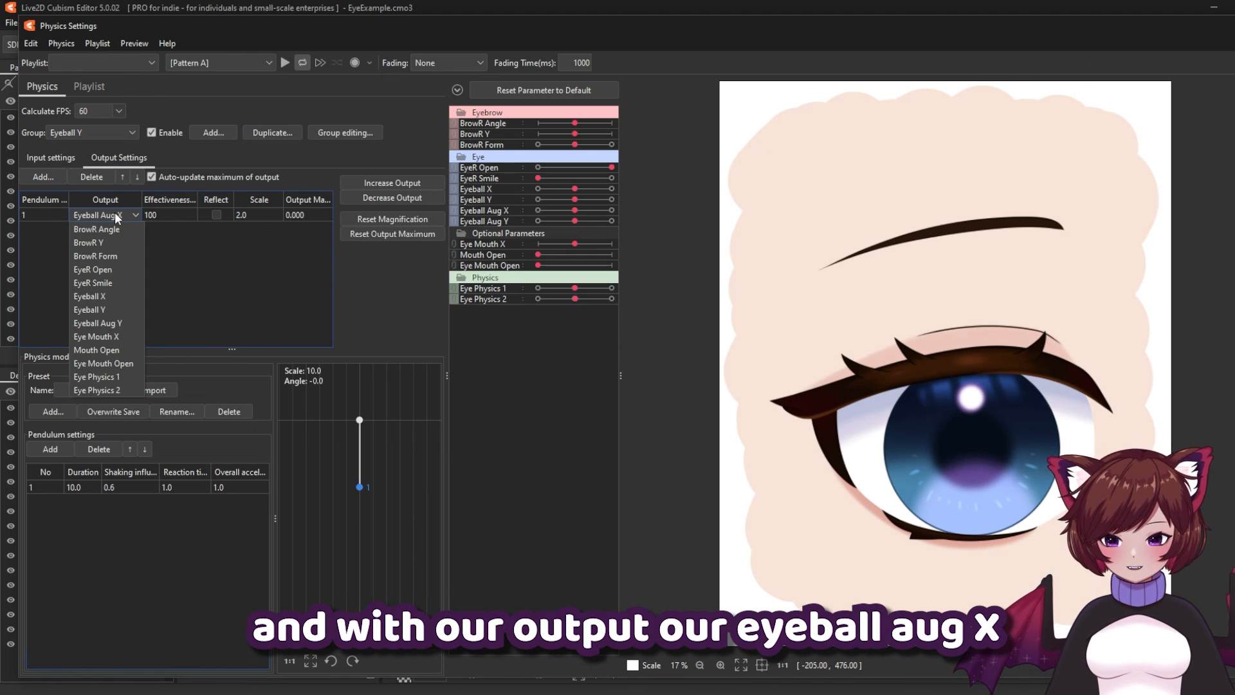
{"action": "left_click", "coordinate": [115, 325]}
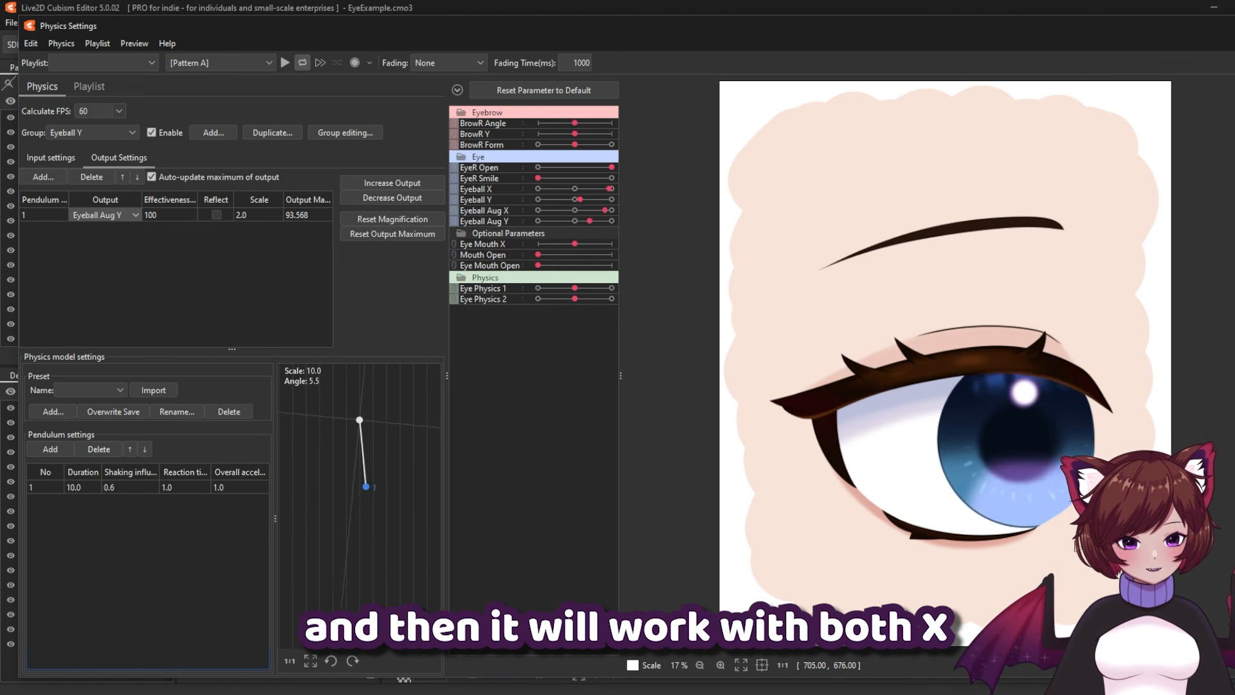
{"action": "left_click", "coordinate": [1159, 418]}
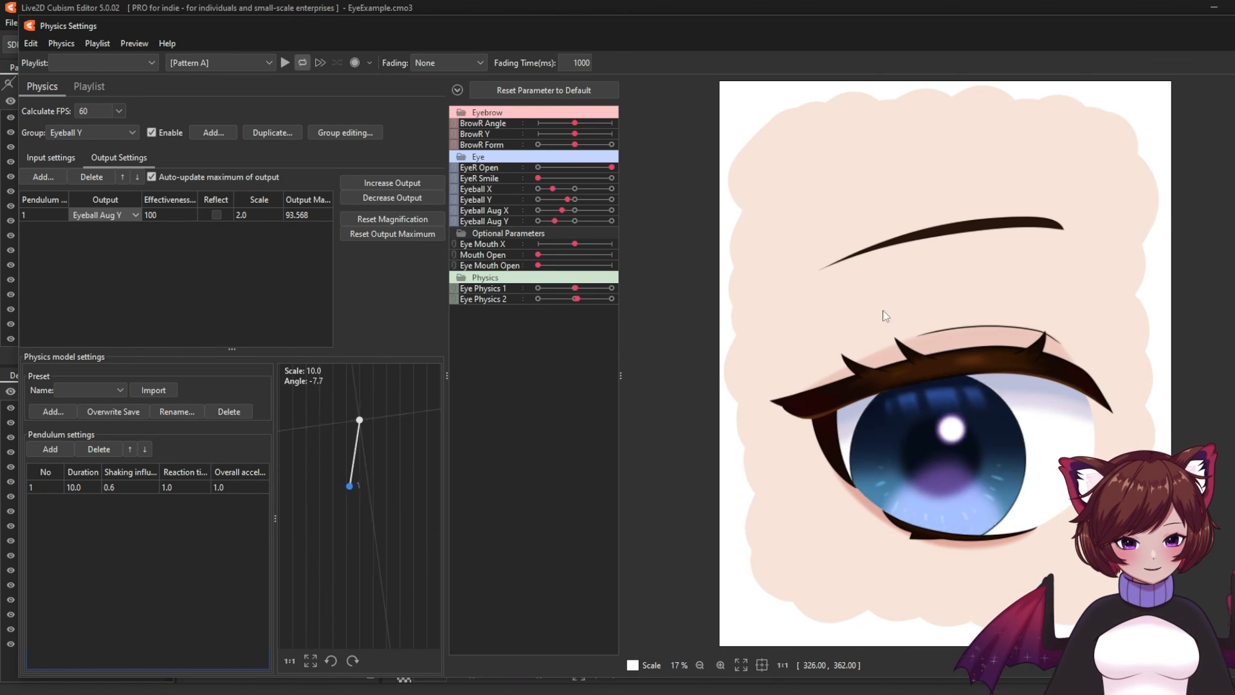